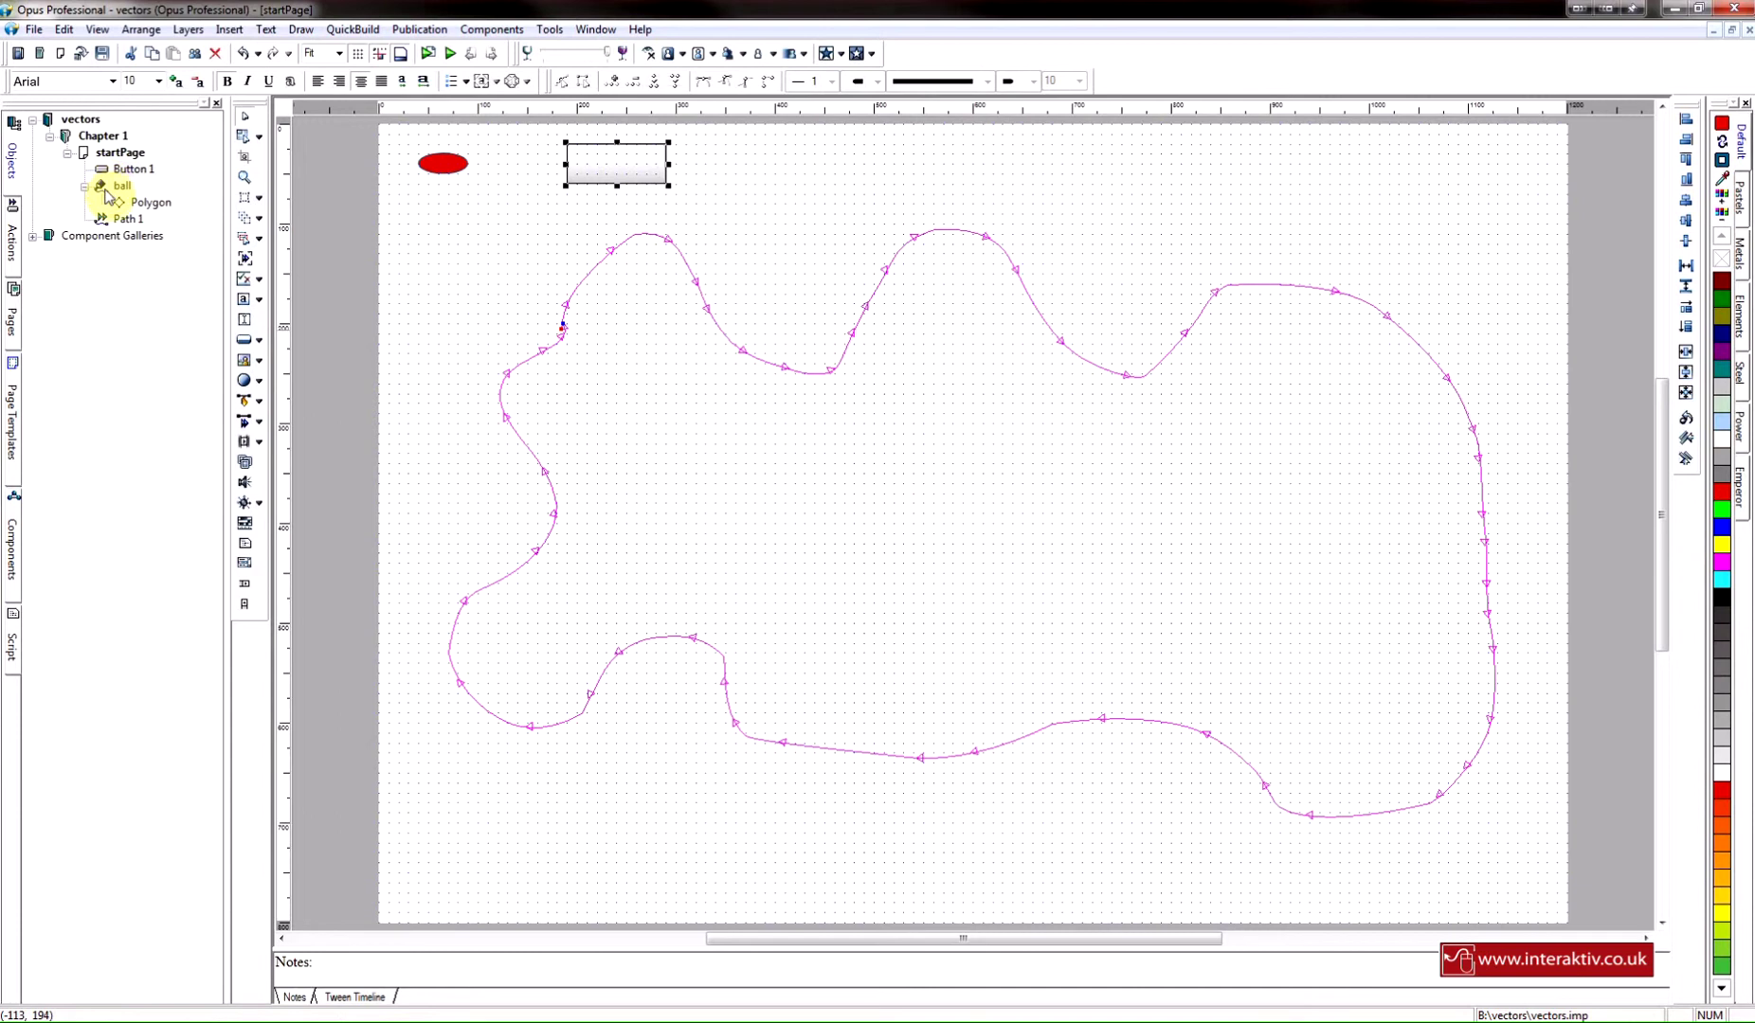
# Reverse the direction of Path 1 on the start page
pyautogui.click(109, 187)
pyautogui.click(117, 220)
pyautogui.rightClick(113, 222)
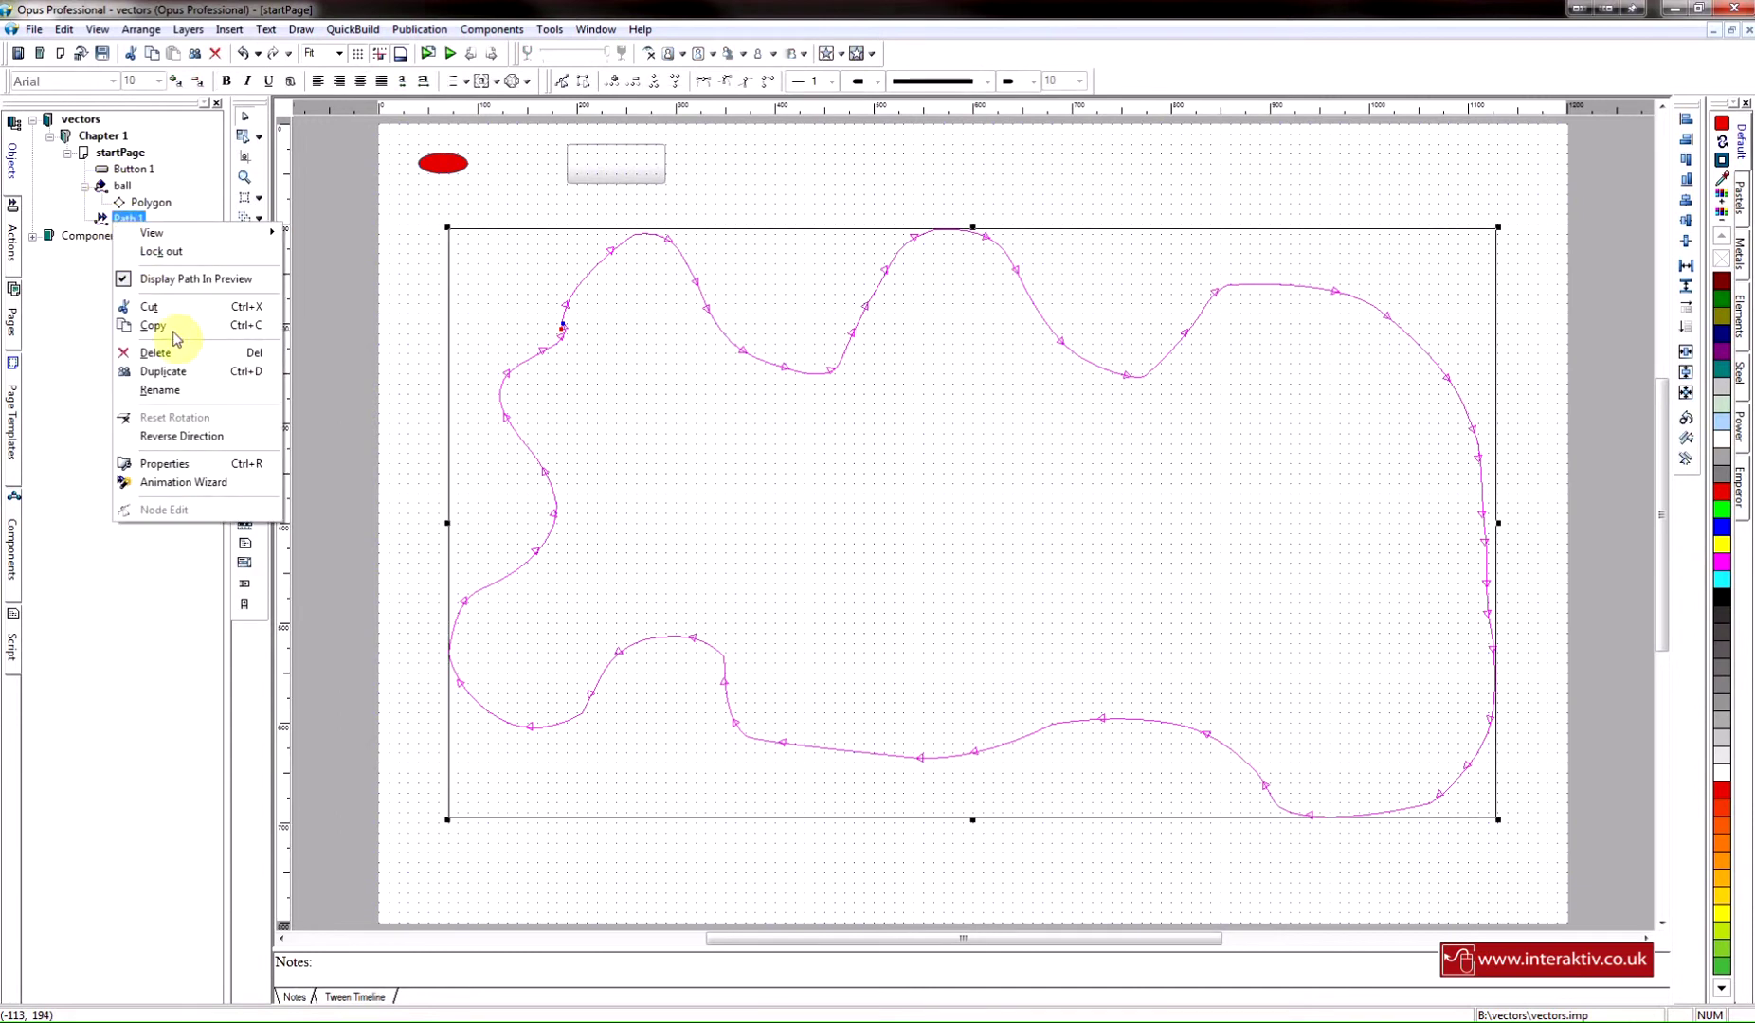
pyautogui.click(267, 450)
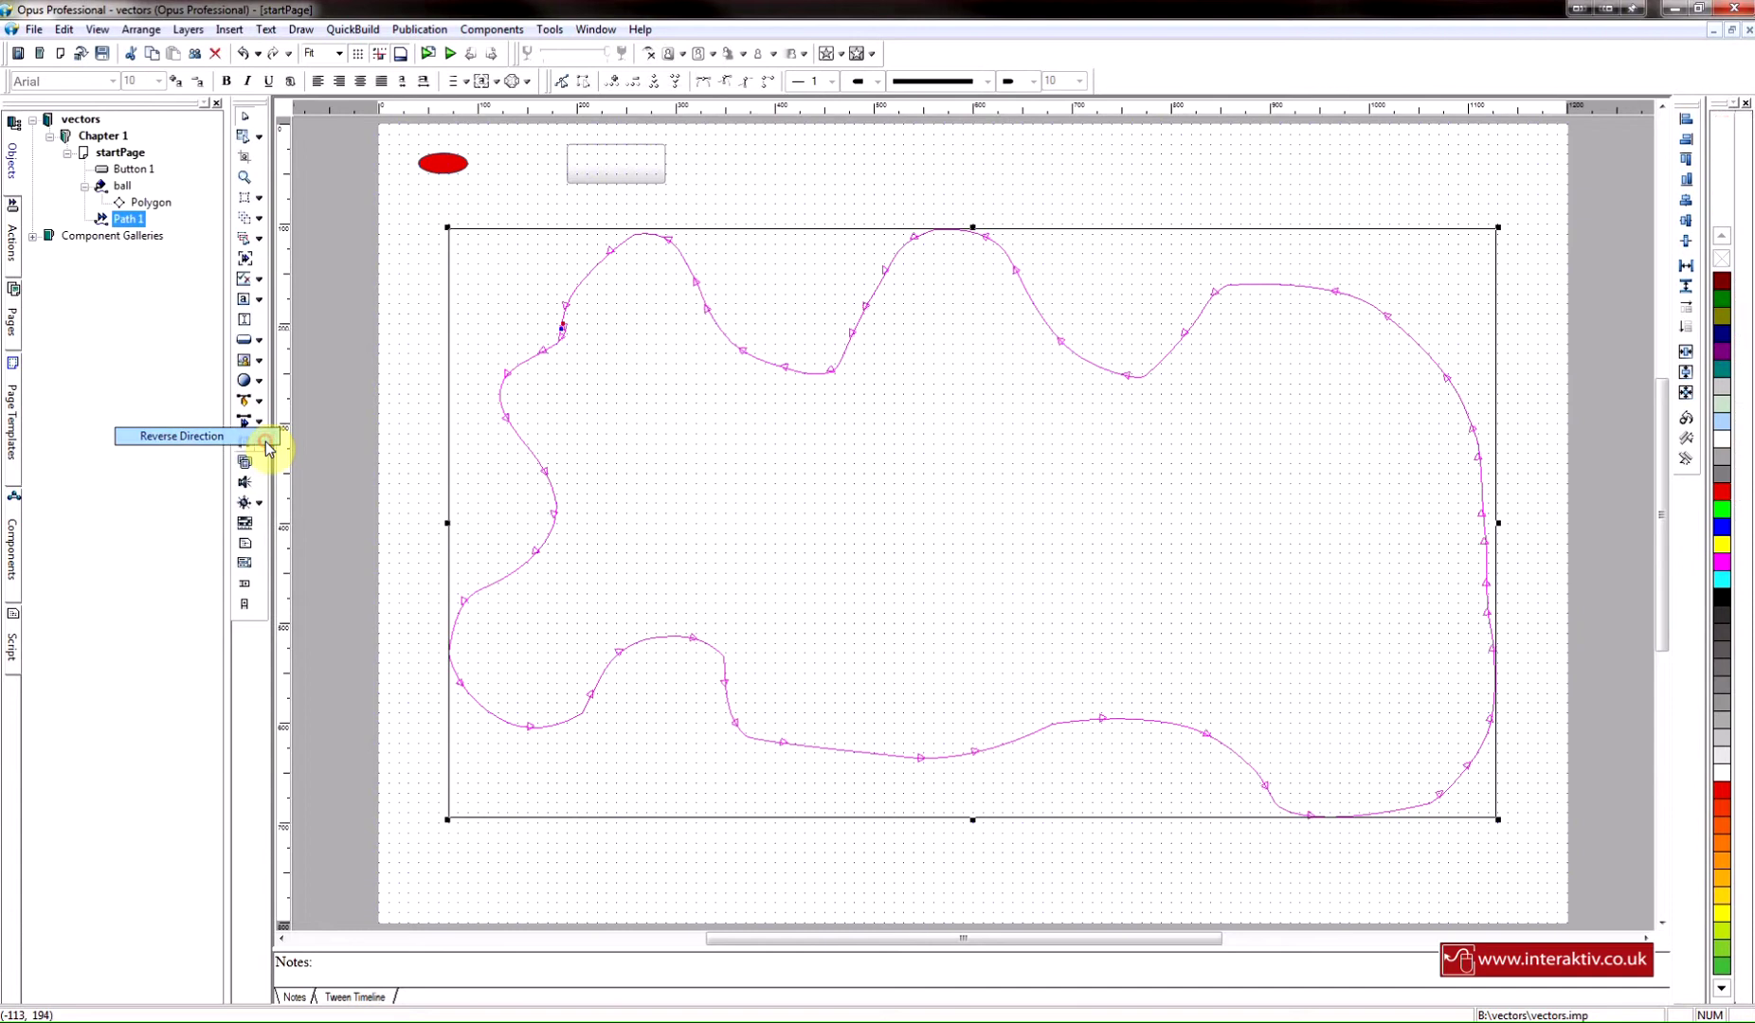
# Preview the publication, play the ball's animation along the reversed path, and return to the editor
pyautogui.click(451, 54)
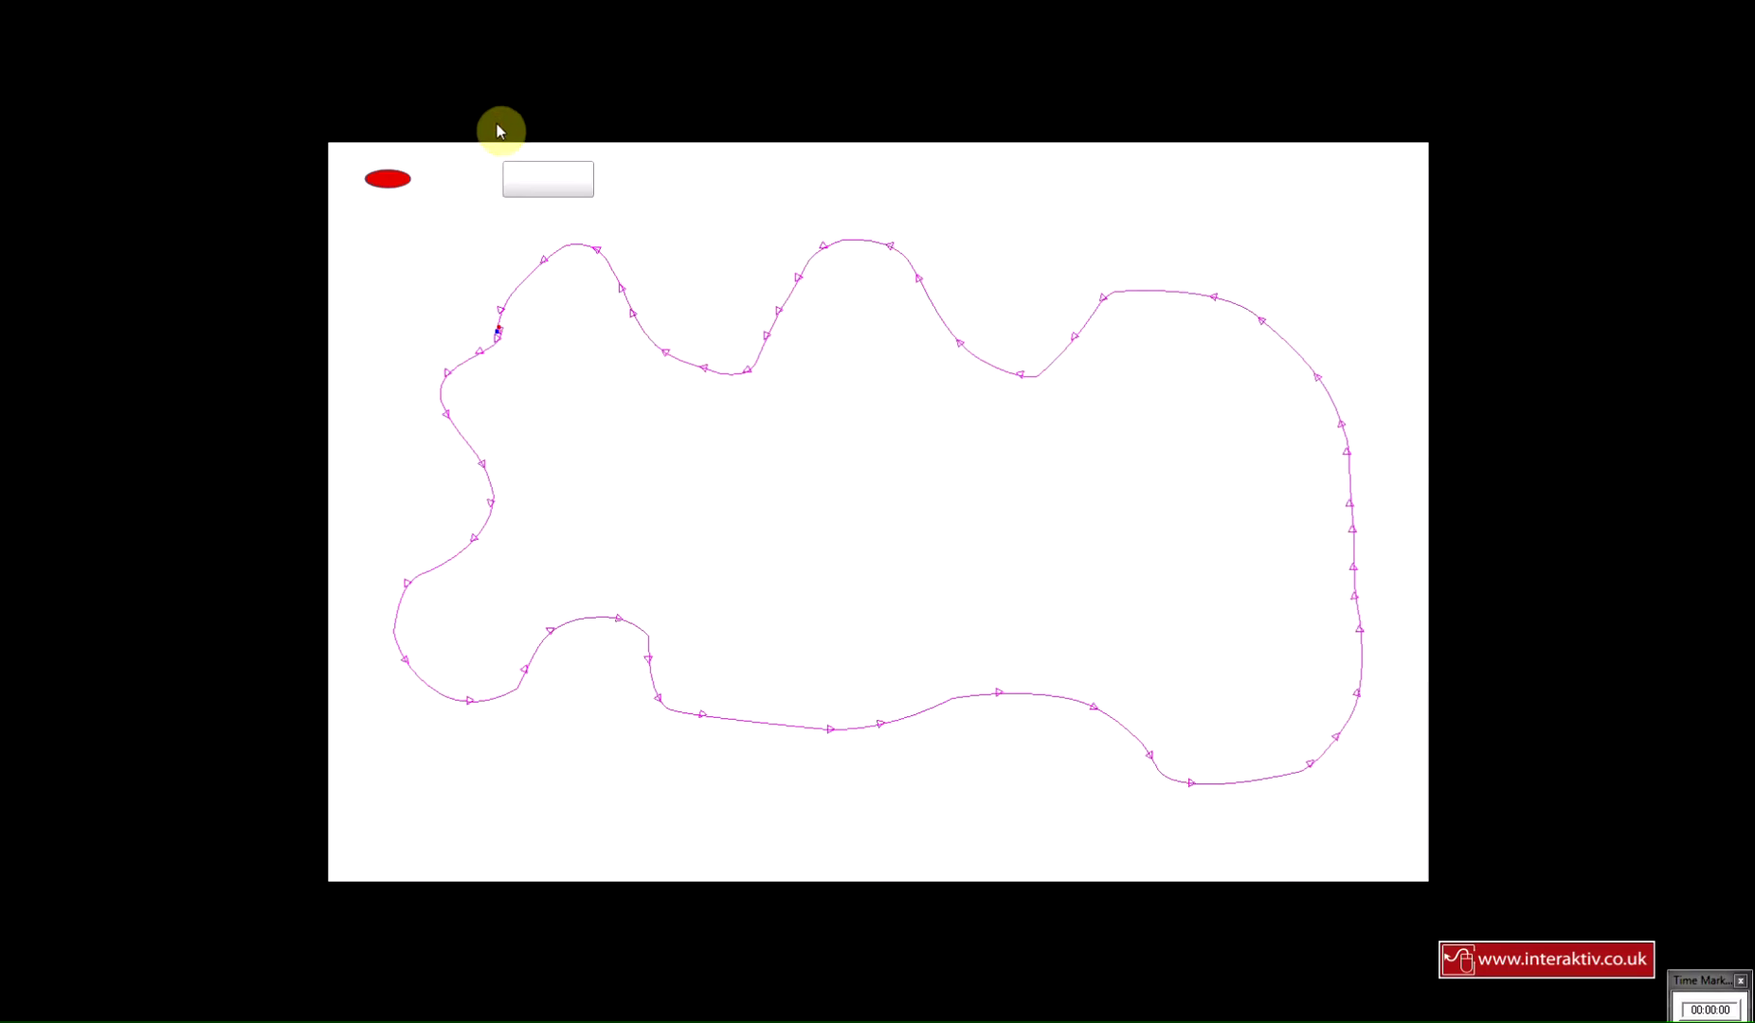
pyautogui.click(546, 182)
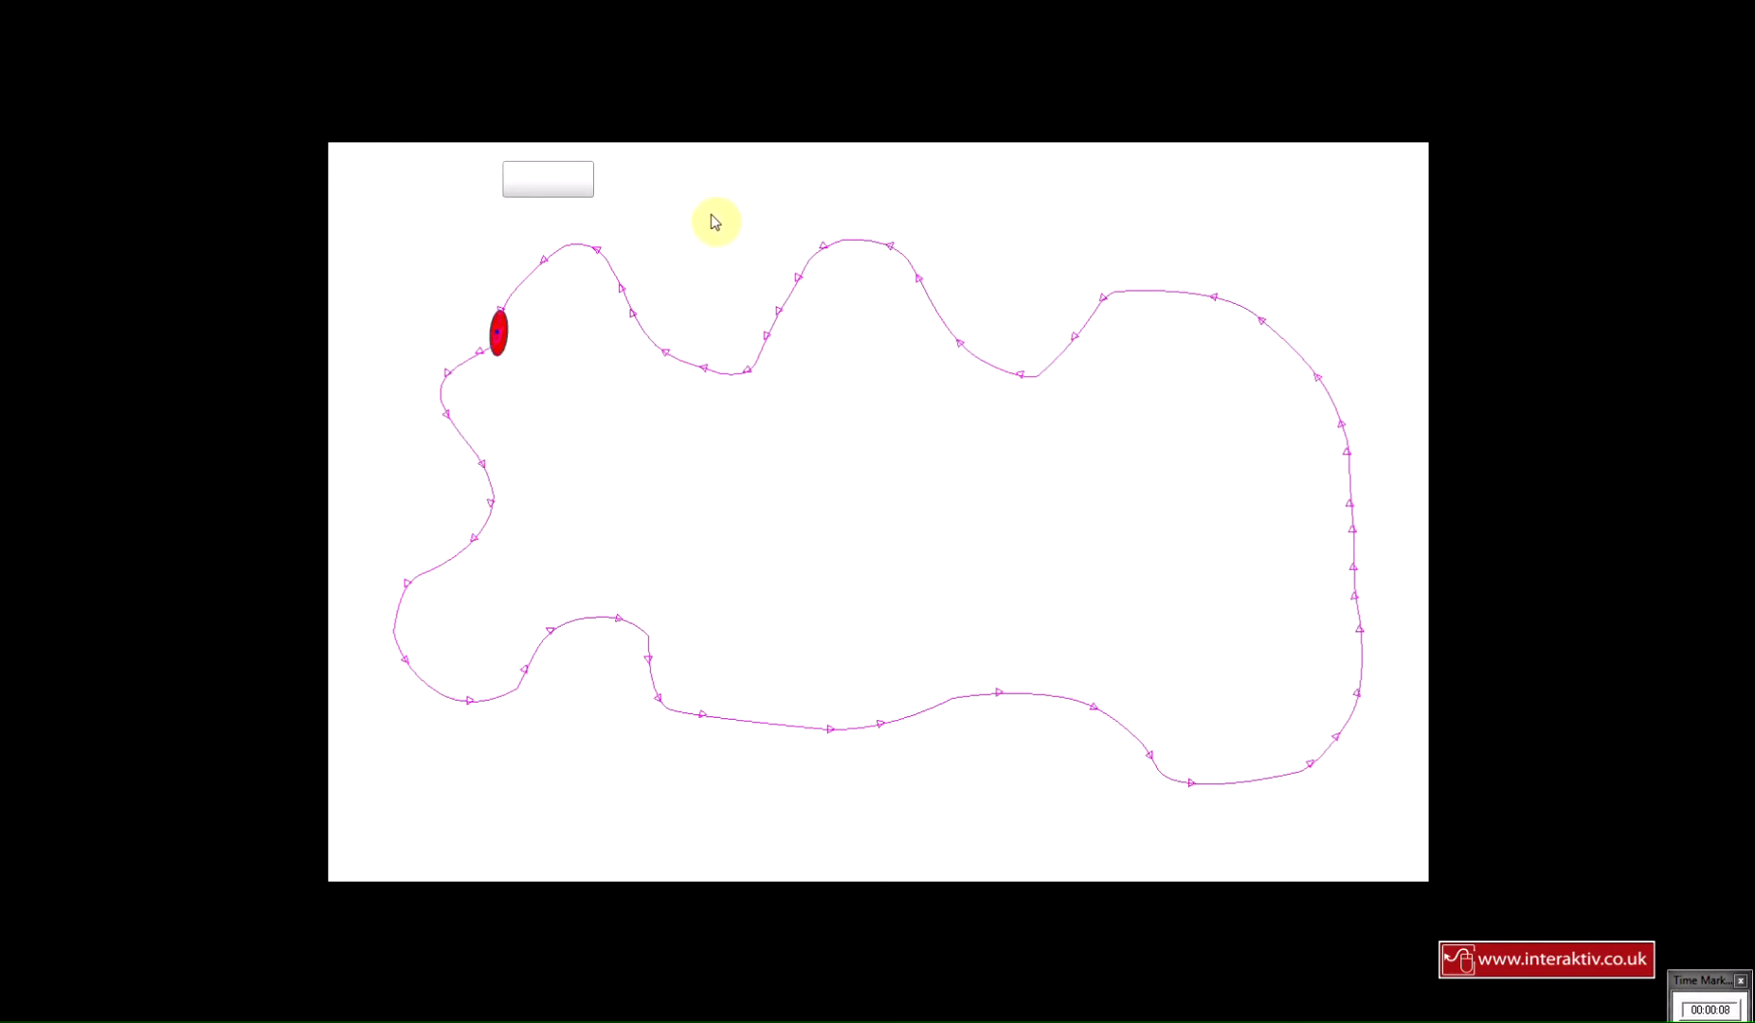
pyautogui.press('Escape')
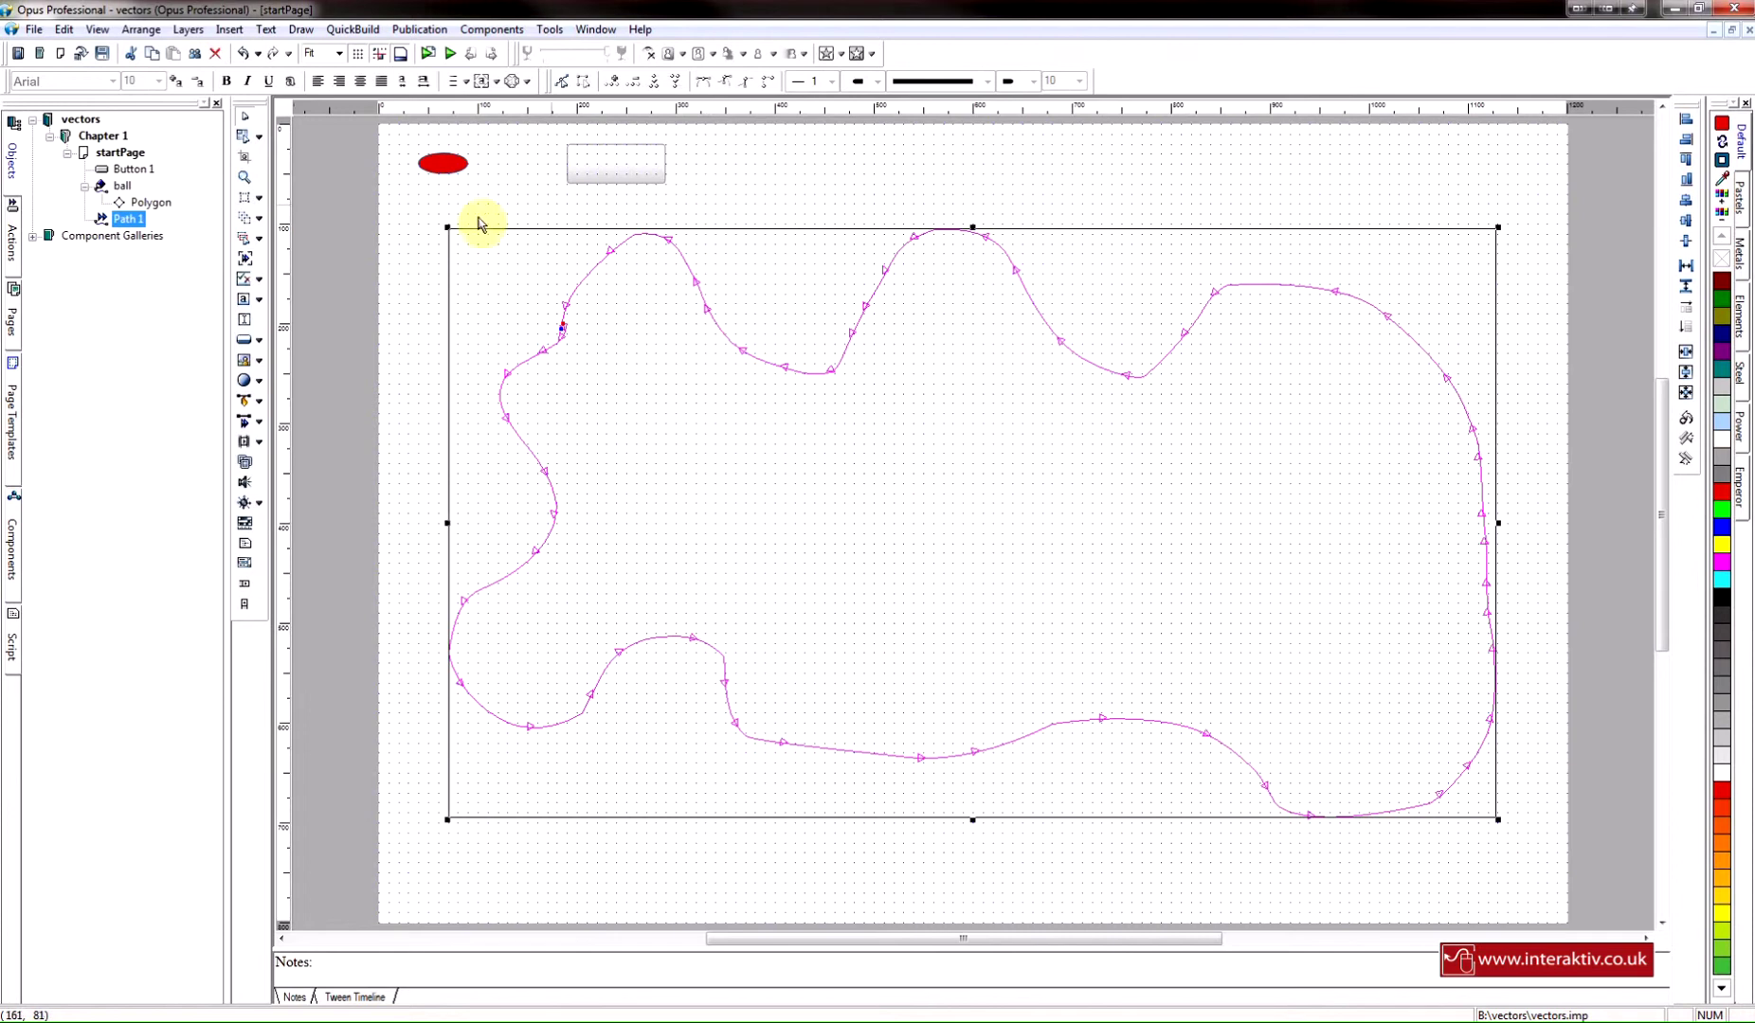
# Turn off Display Path In Preview for Path 1 and play the ball's animation in a preview
pyautogui.rightClick(112, 223)
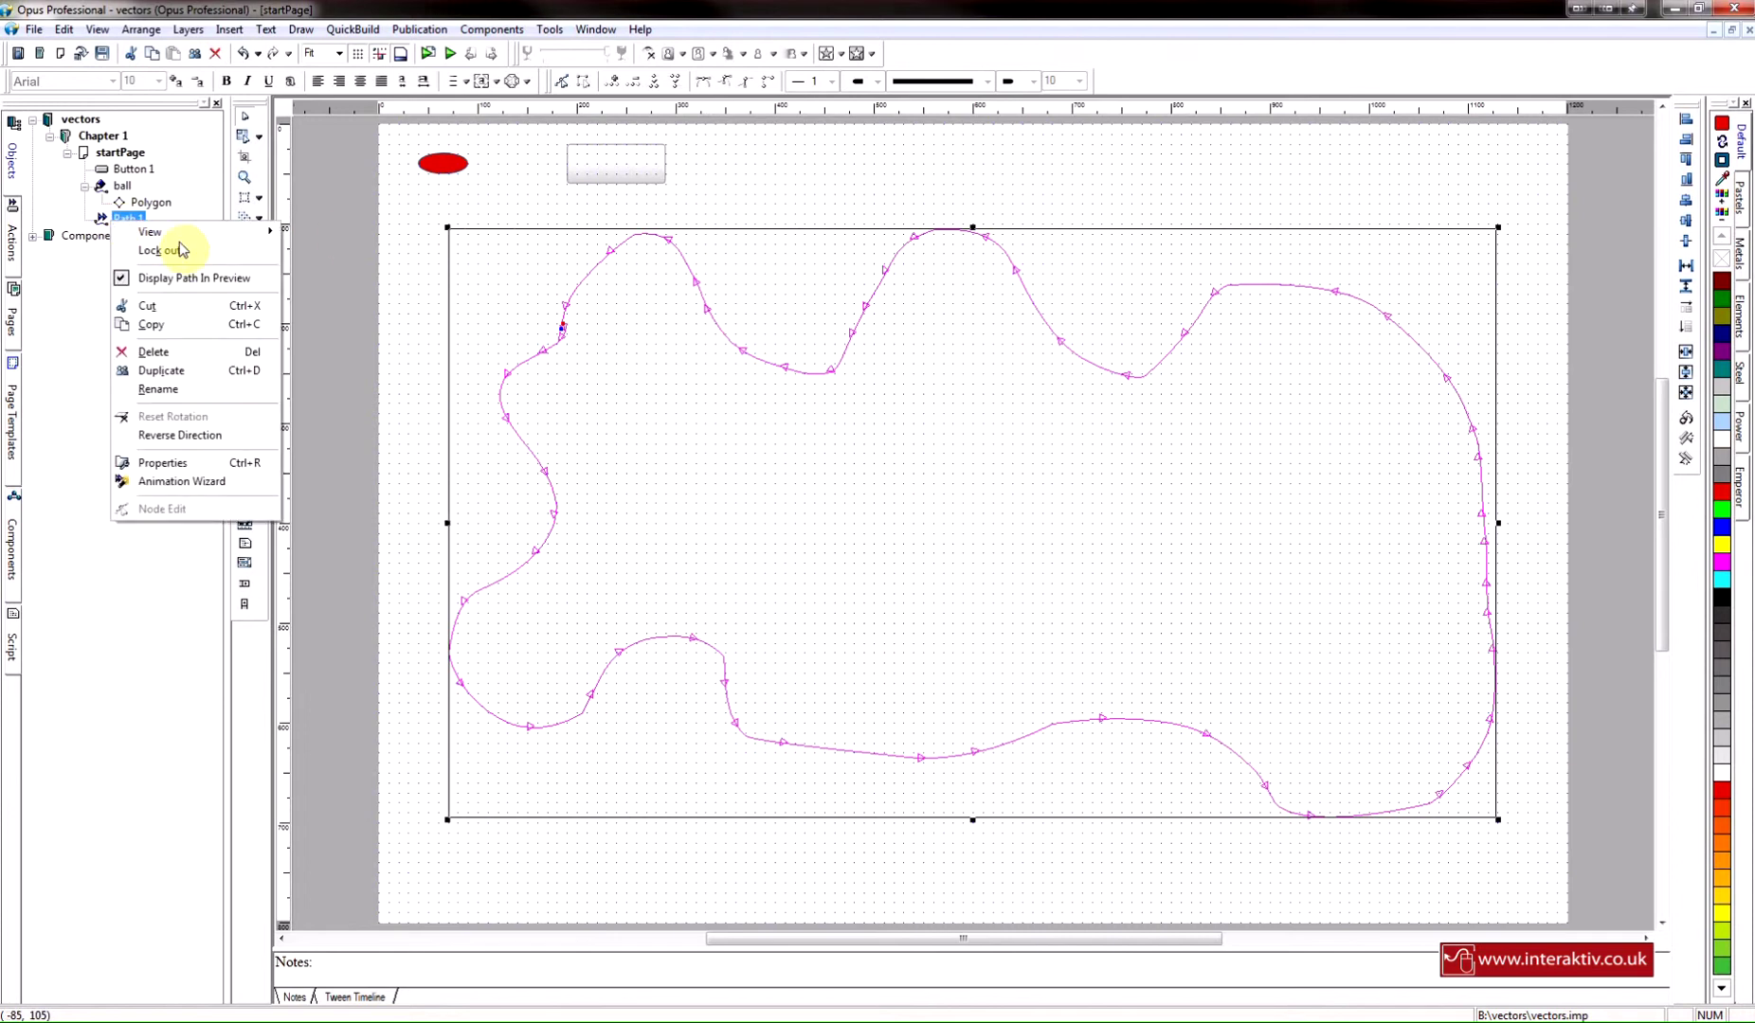
pyautogui.click(224, 276)
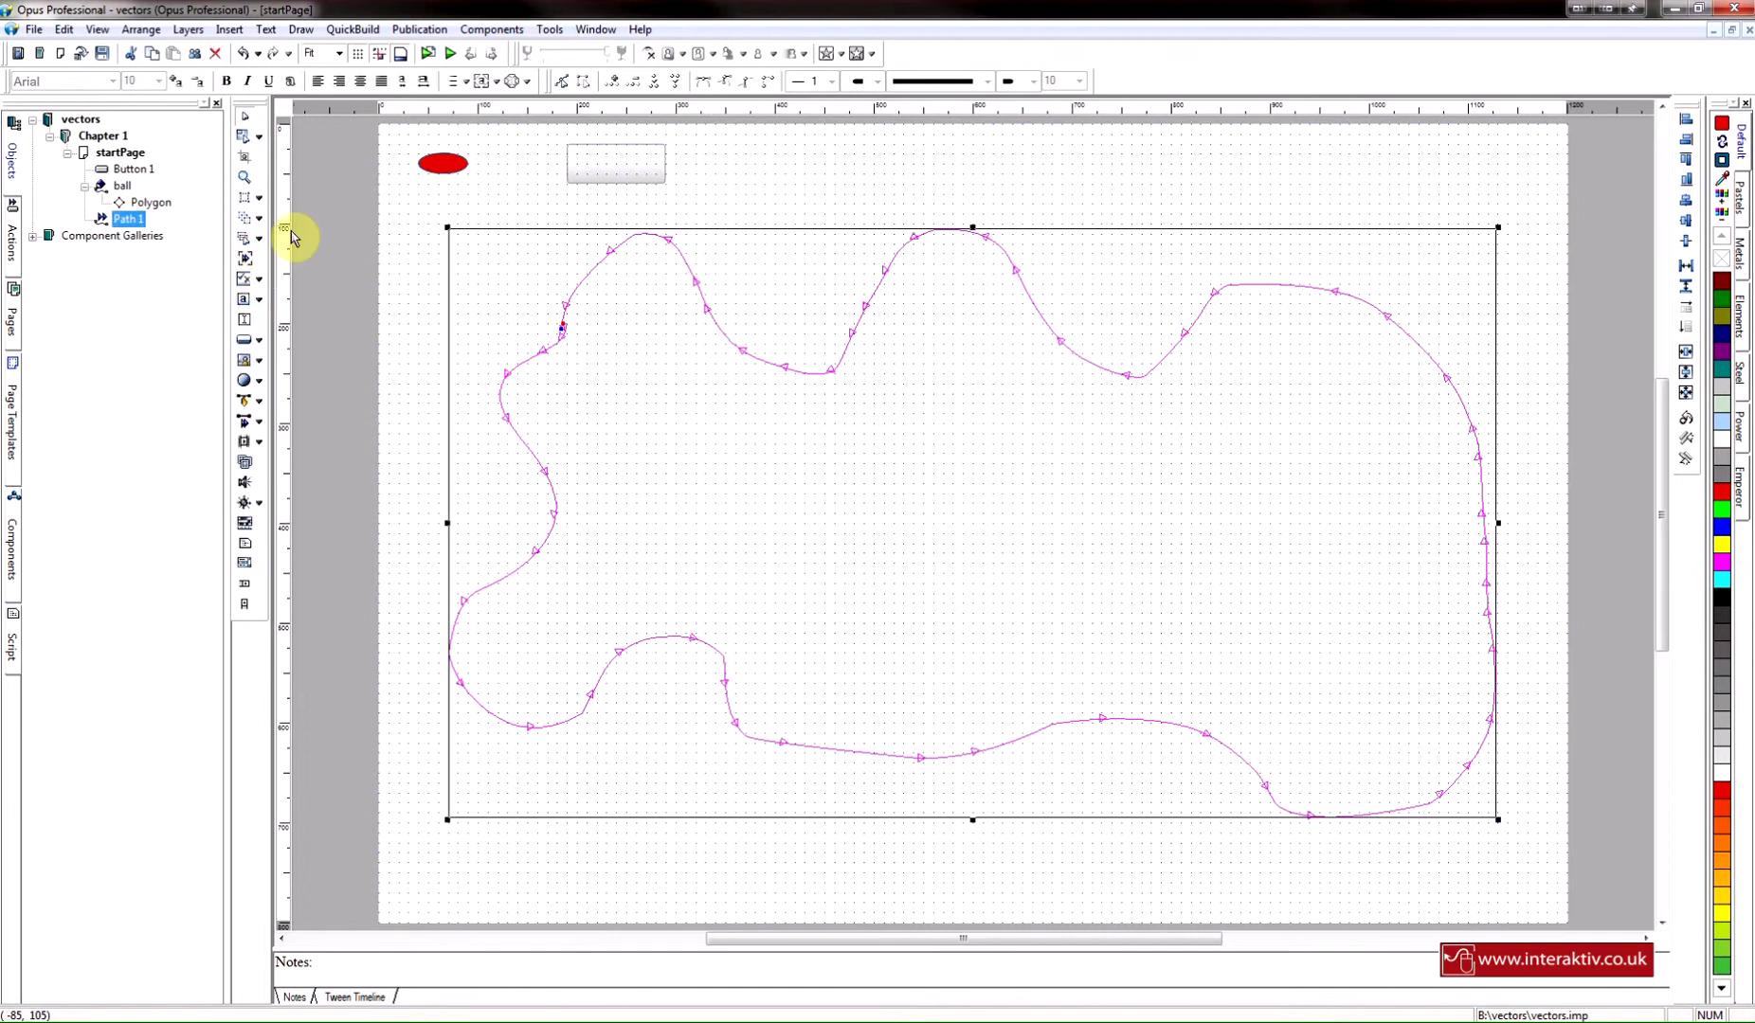
pyautogui.click(452, 55)
pyautogui.click(559, 180)
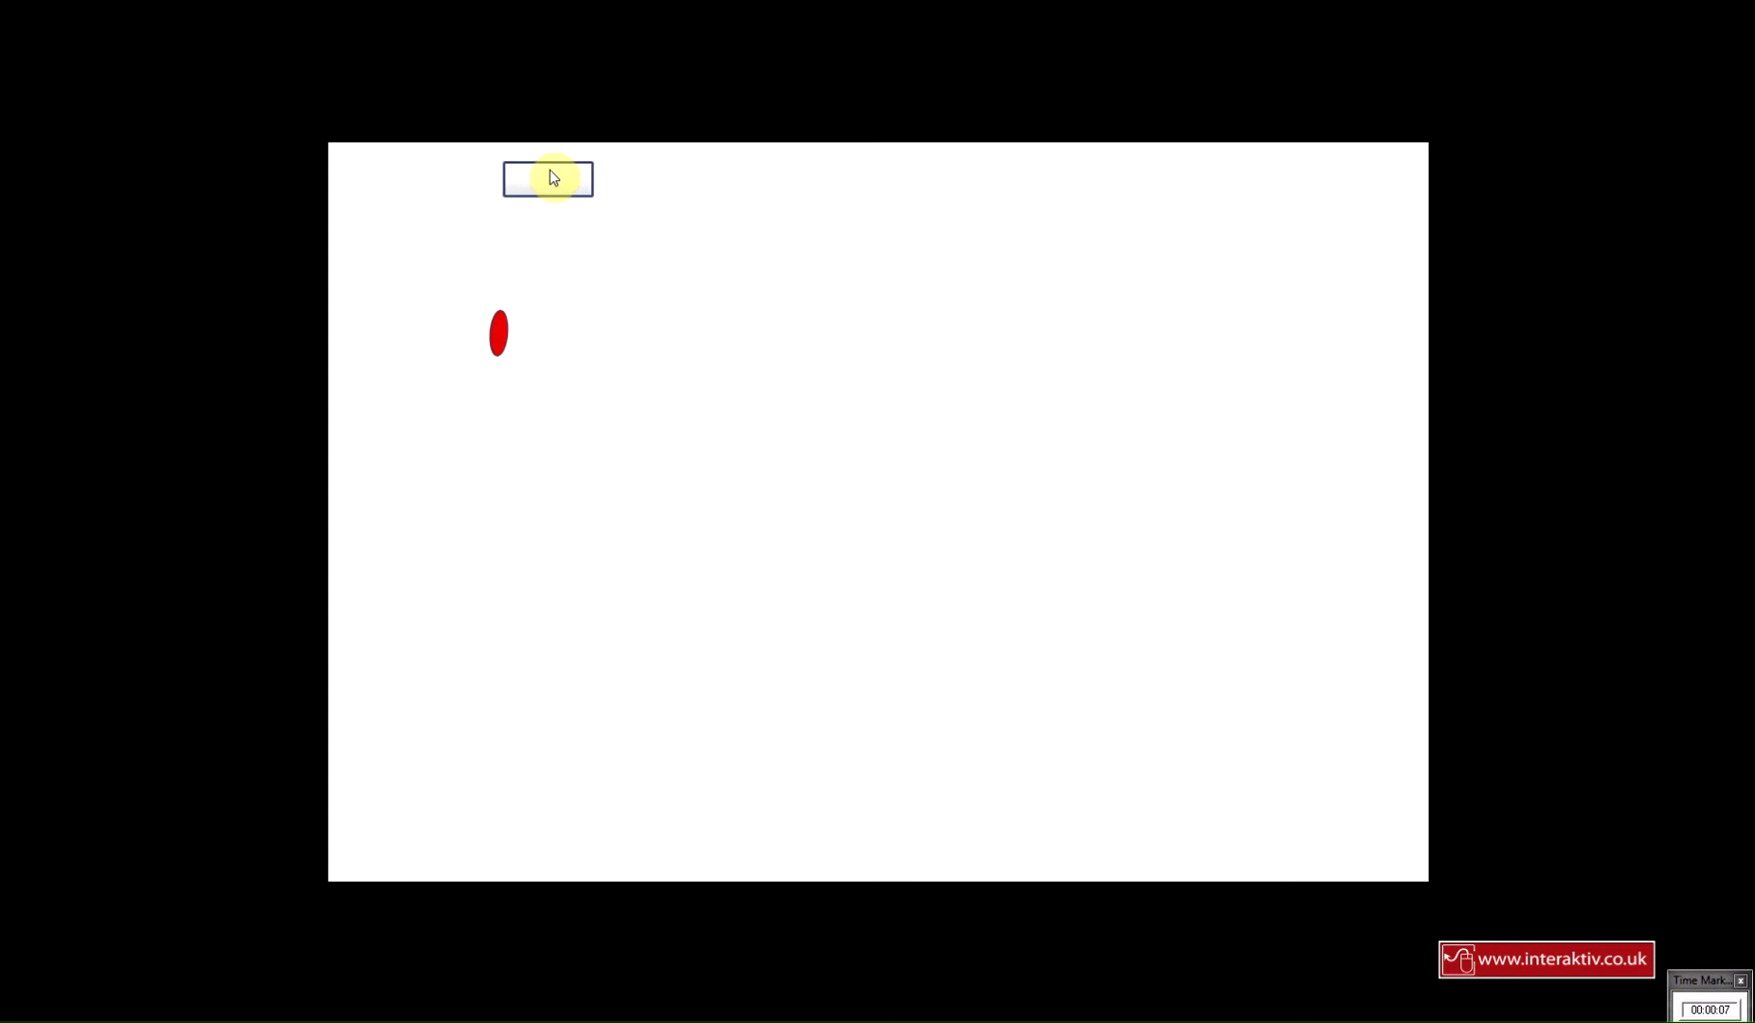
pyautogui.press('Escape')
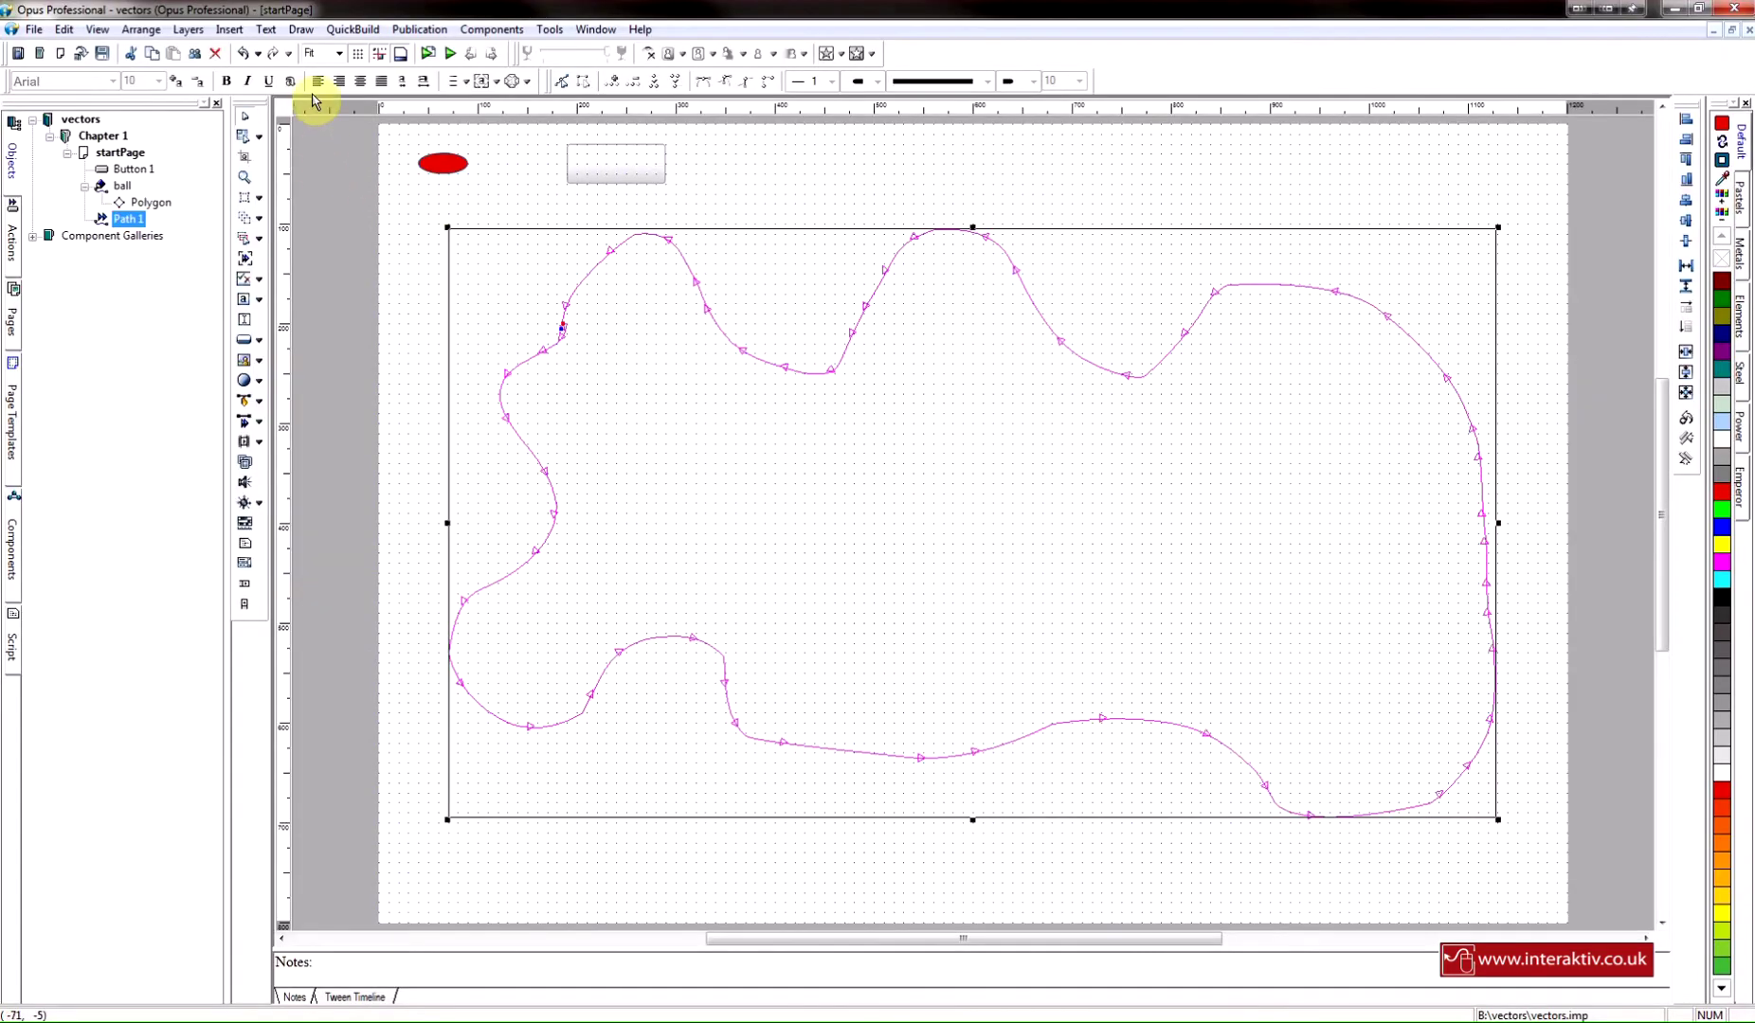
# Conceal Path 1 in the editor and leave nothing selected on the page
pyautogui.click(727, 198)
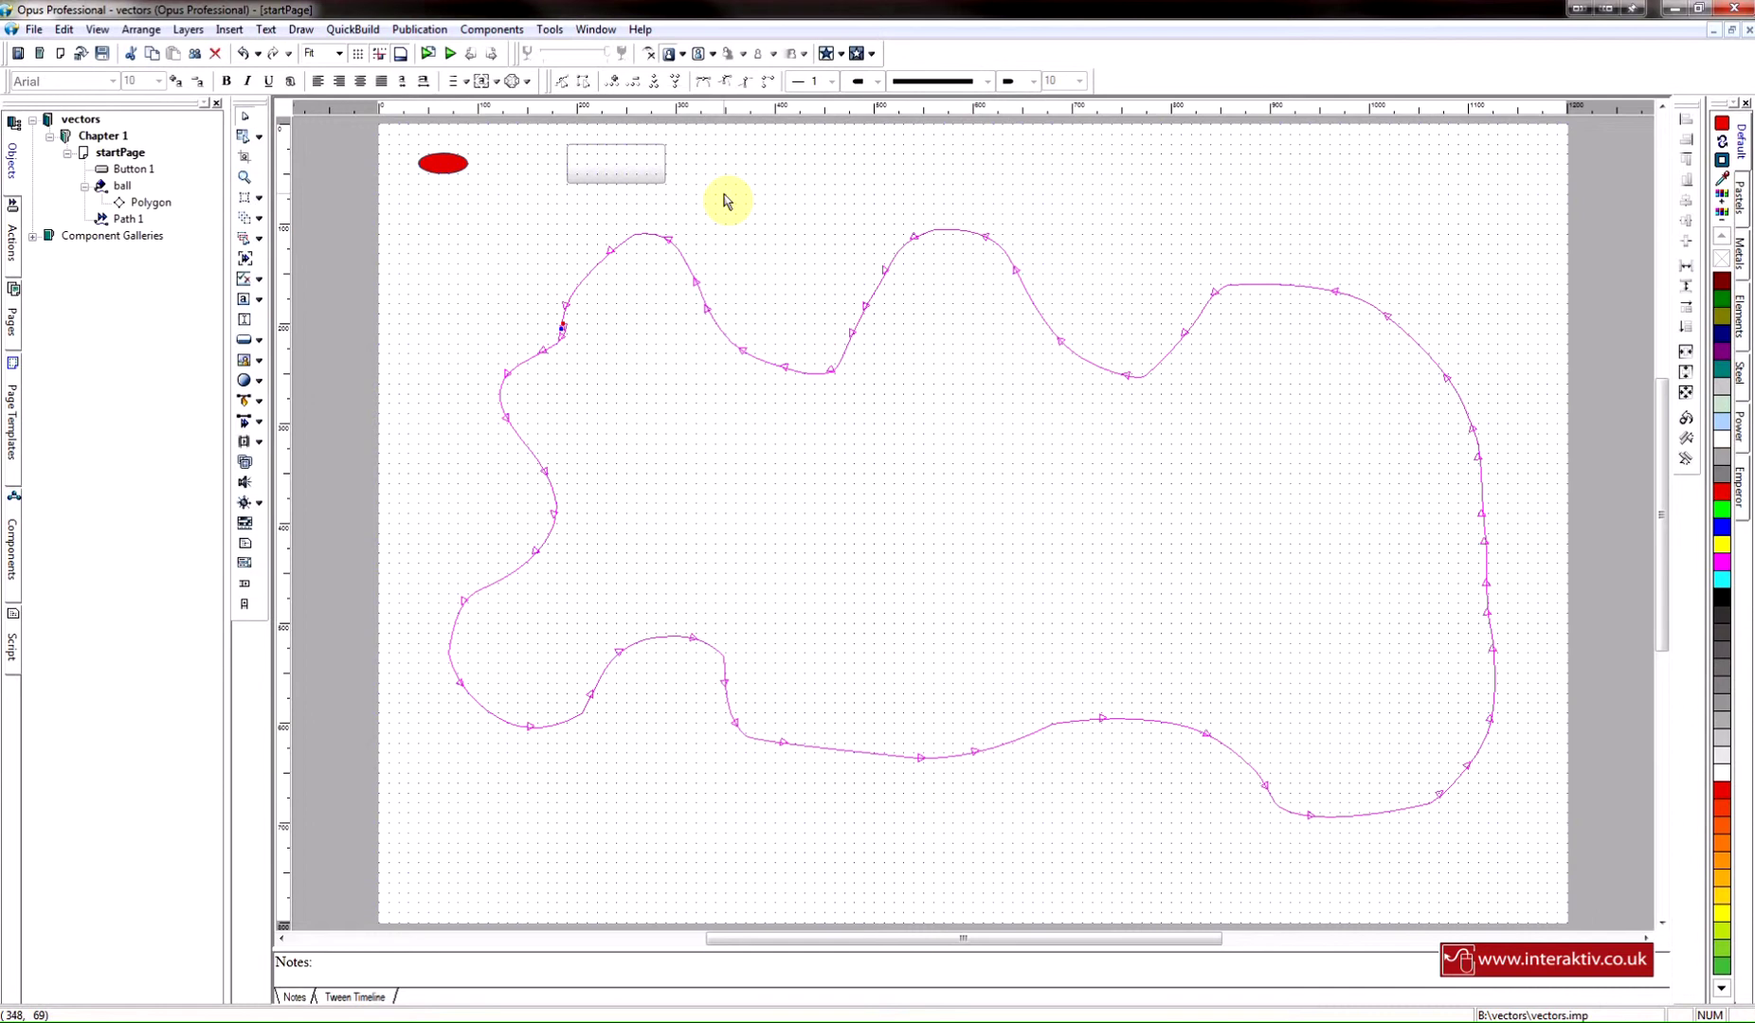
pyautogui.click(112, 219)
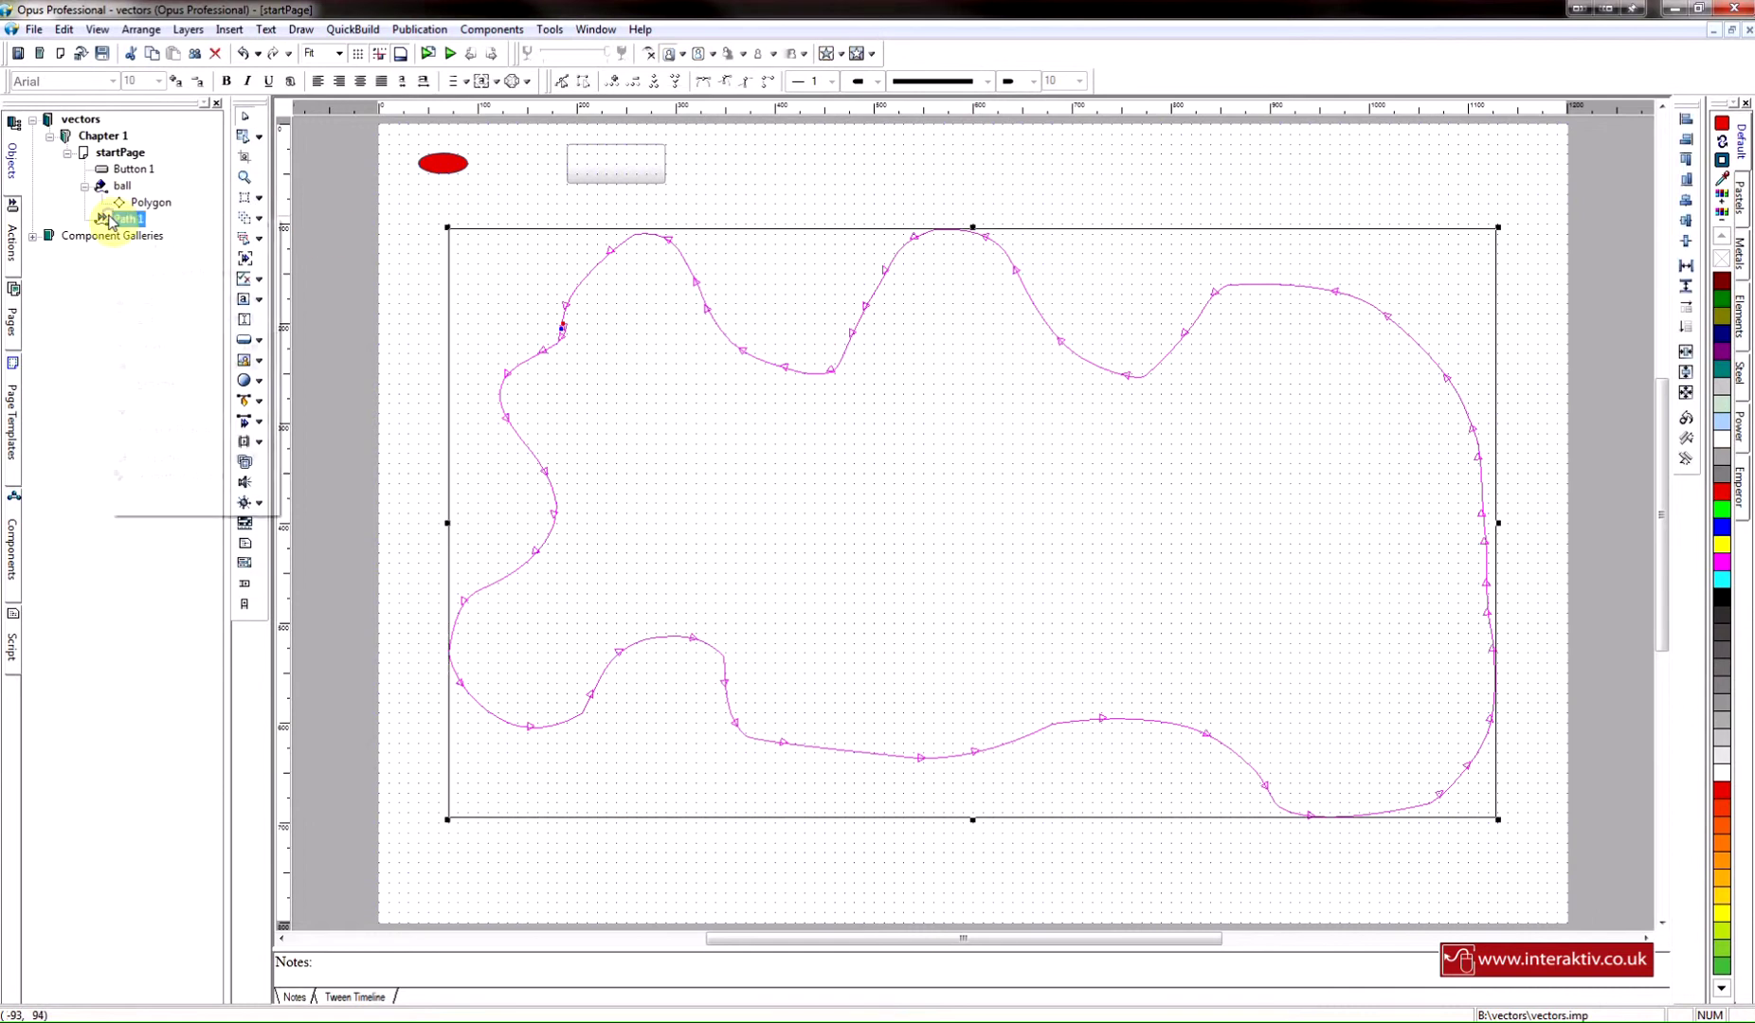
pyautogui.rightClick(112, 220)
pyautogui.moveTo(225, 233)
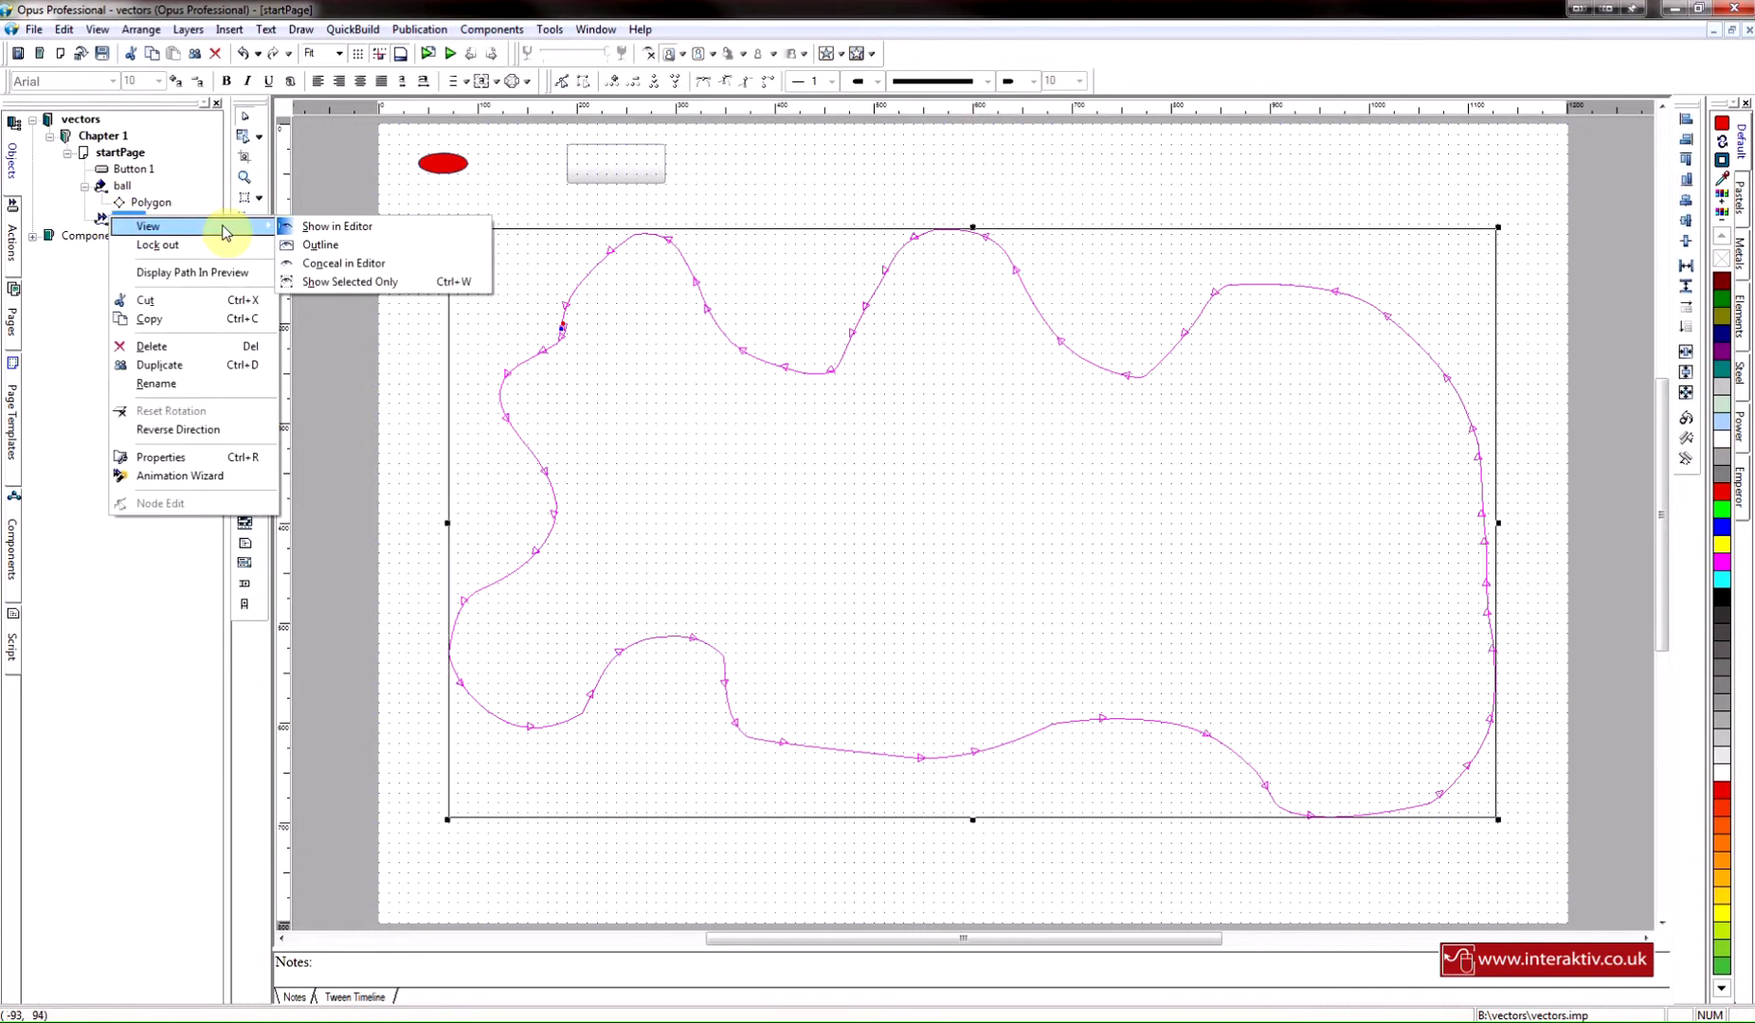
pyautogui.click(341, 264)
pyautogui.click(794, 165)
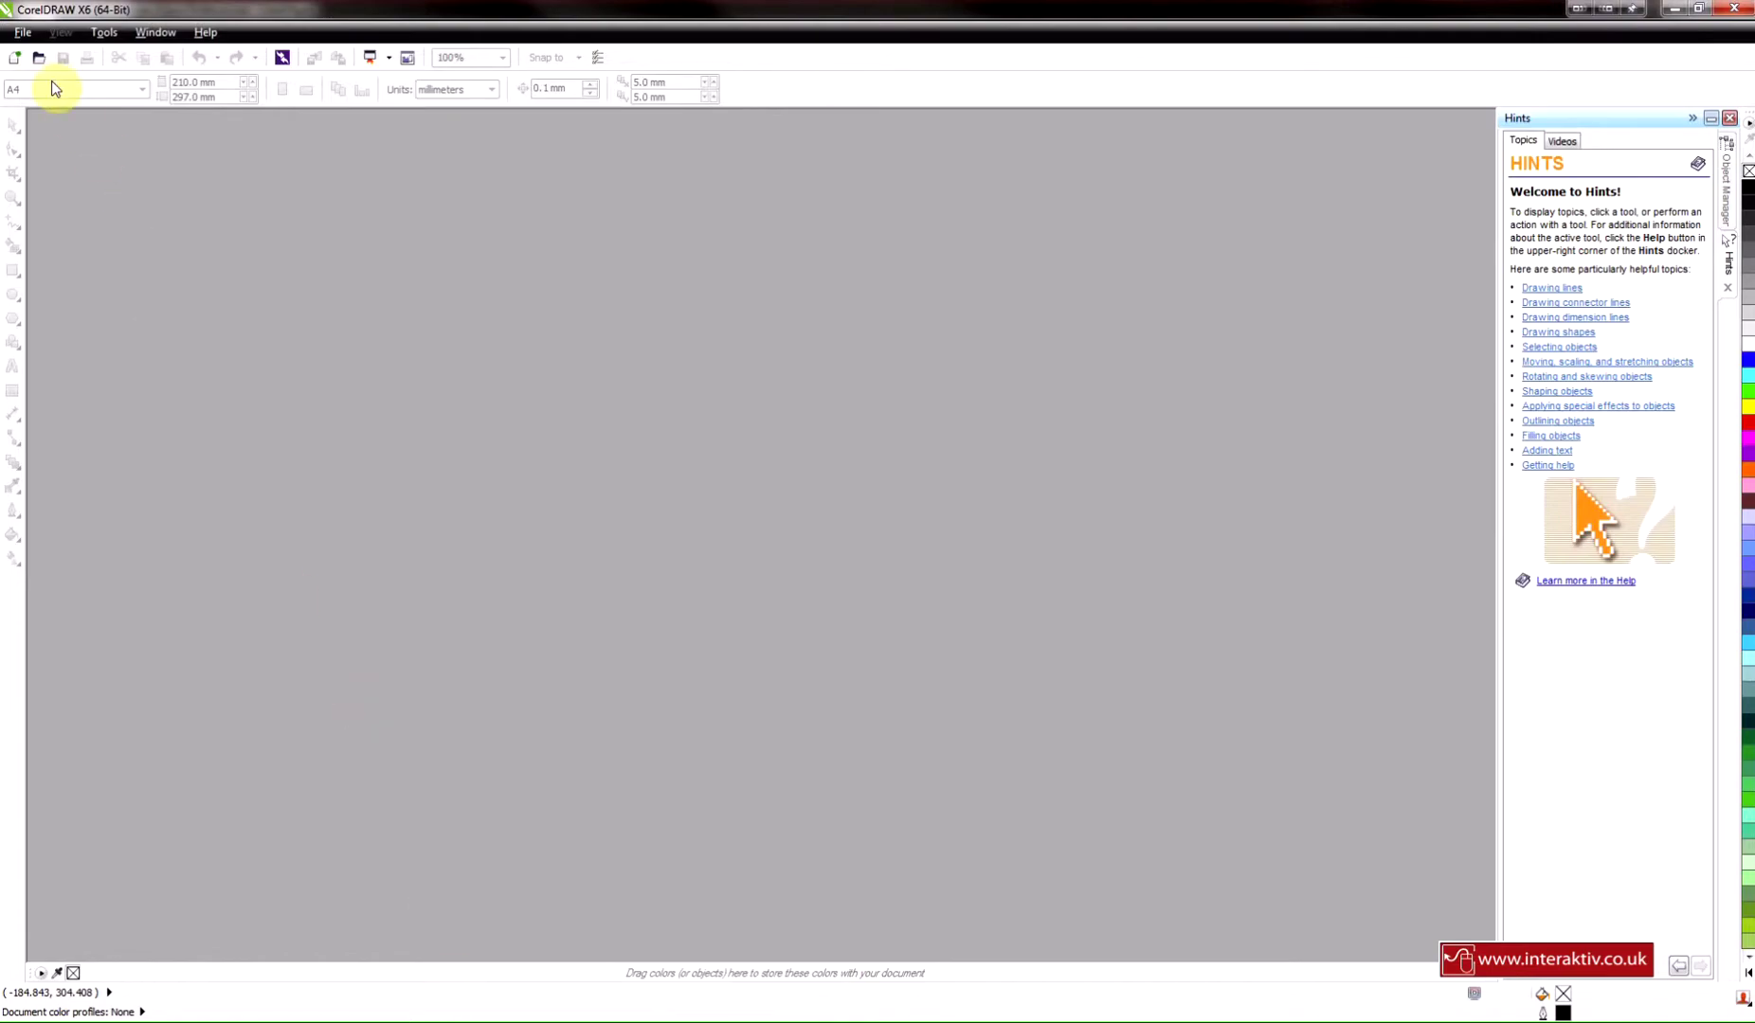
# Switch to CorelDRAW, create a new A4 portrait document, and draw a paragraph text frame about 174 by 60 mm in the page's upper part
pyautogui.click(15, 58)
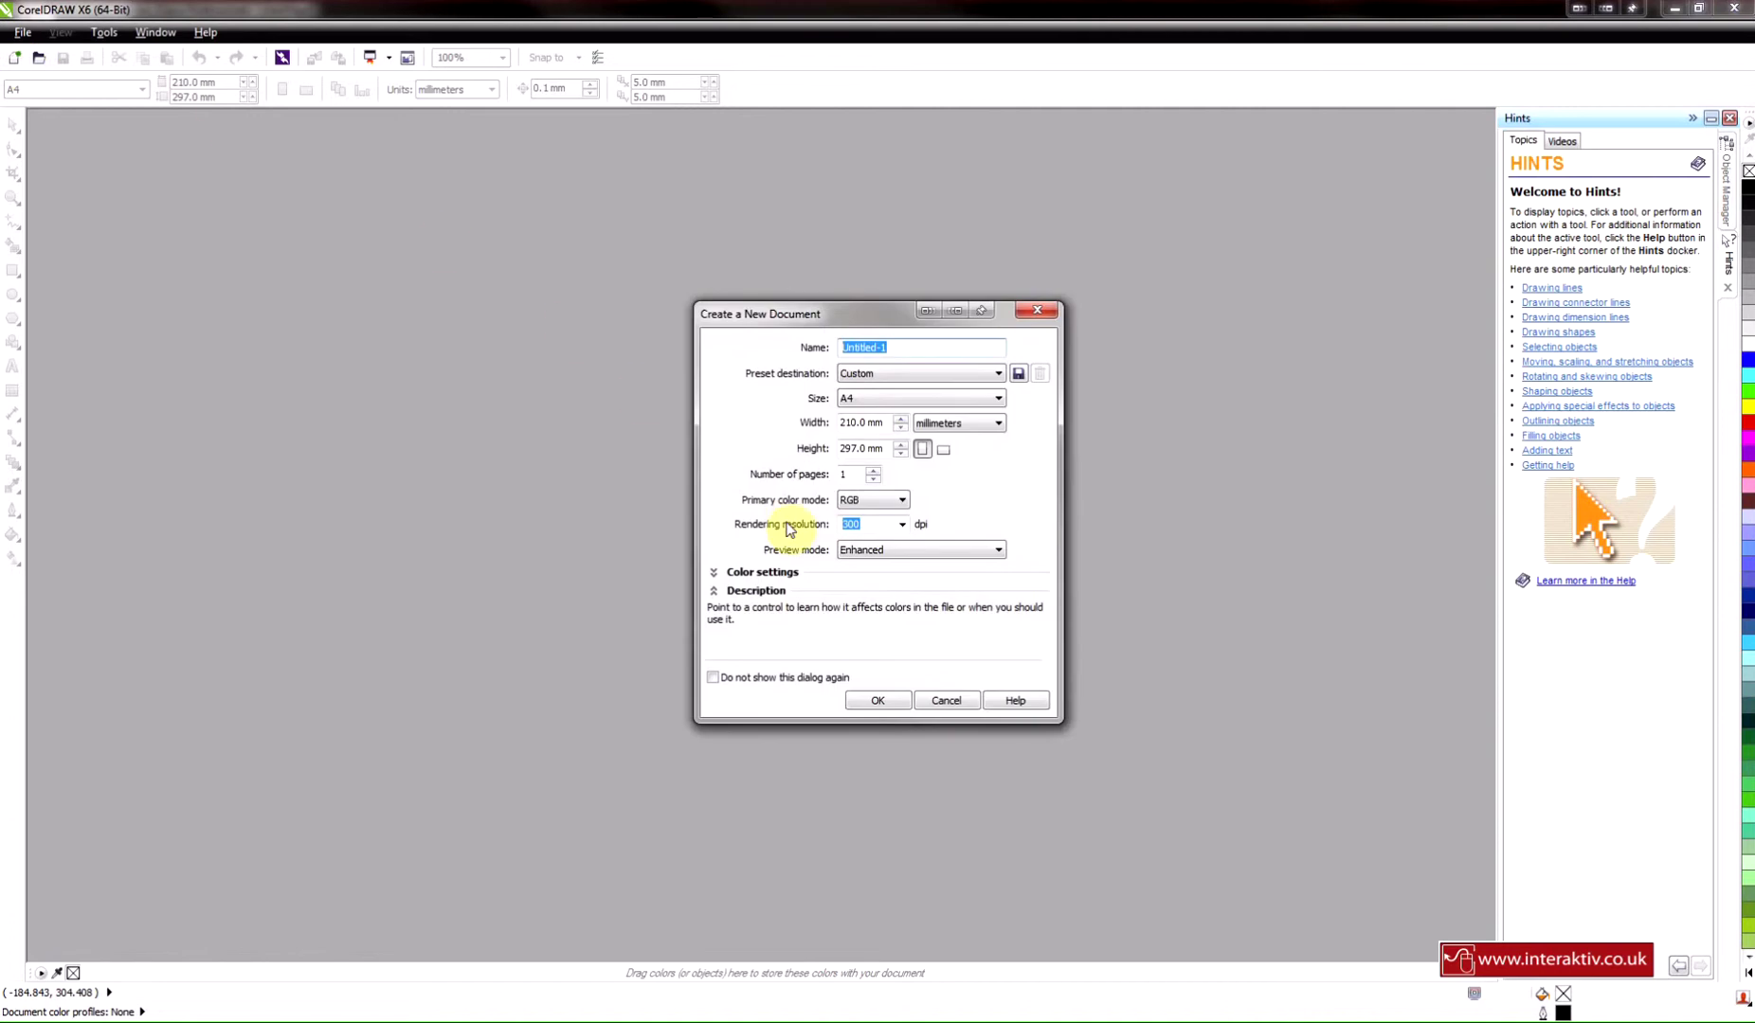
pyautogui.click(878, 701)
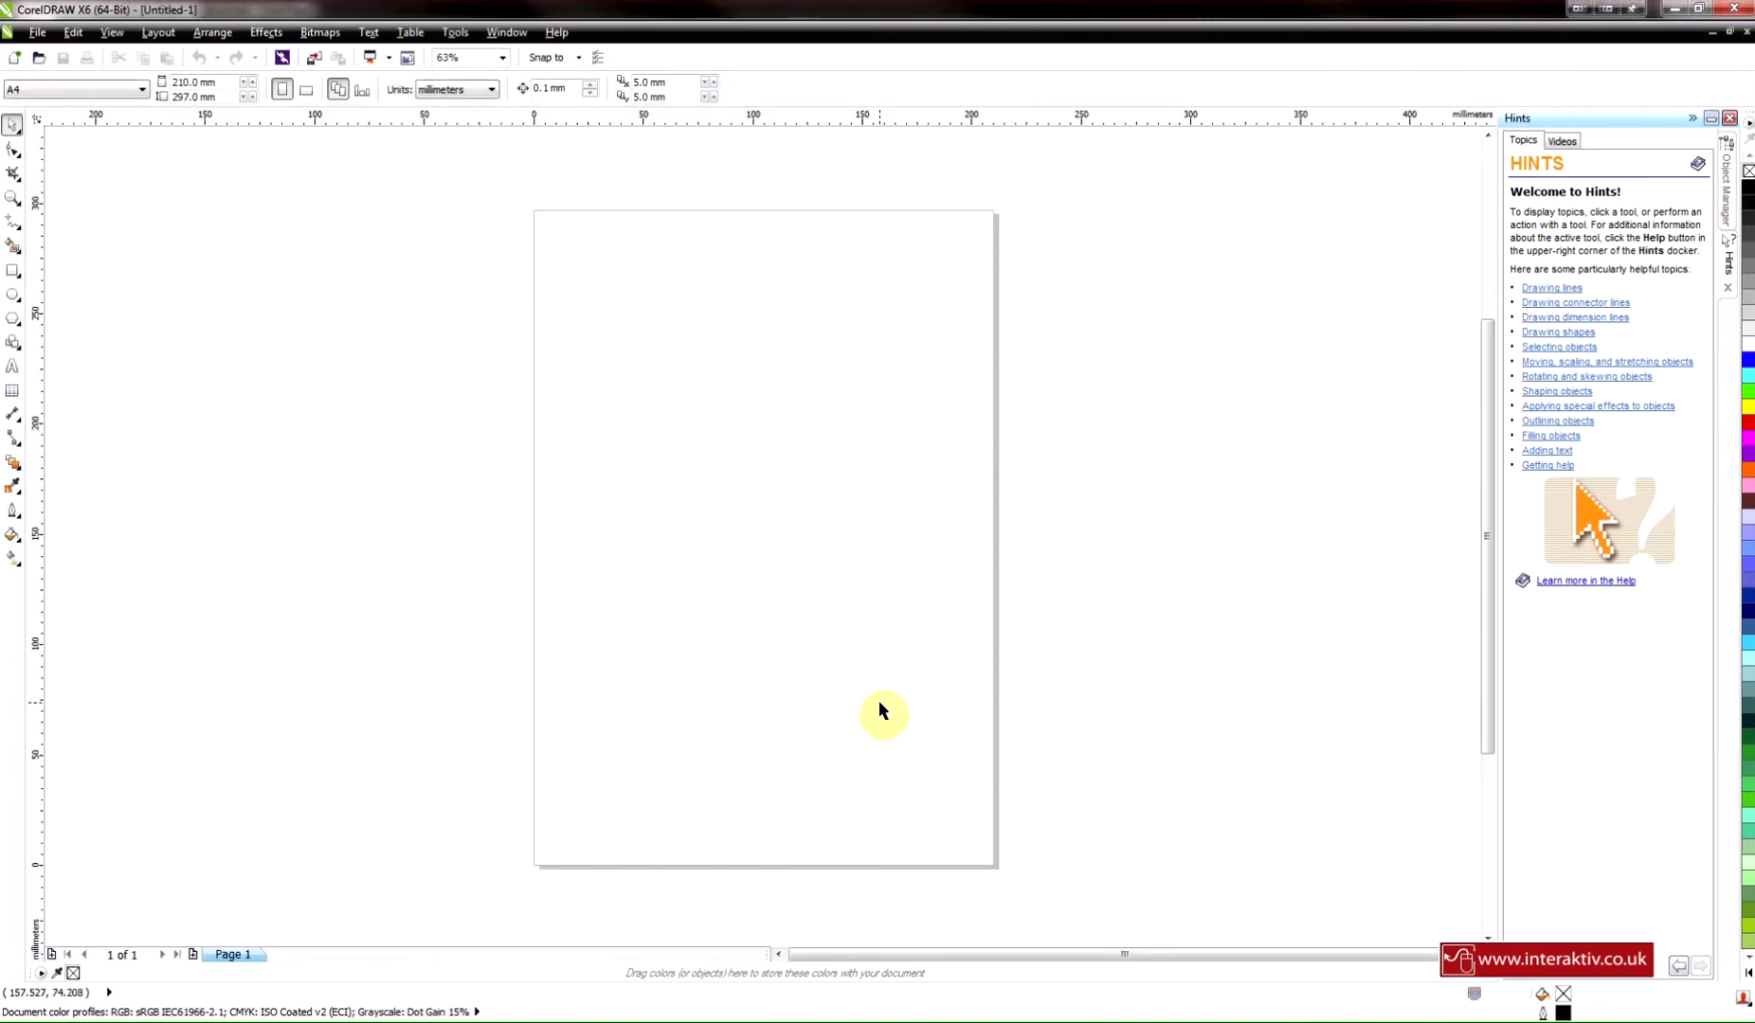
pyautogui.click(13, 366)
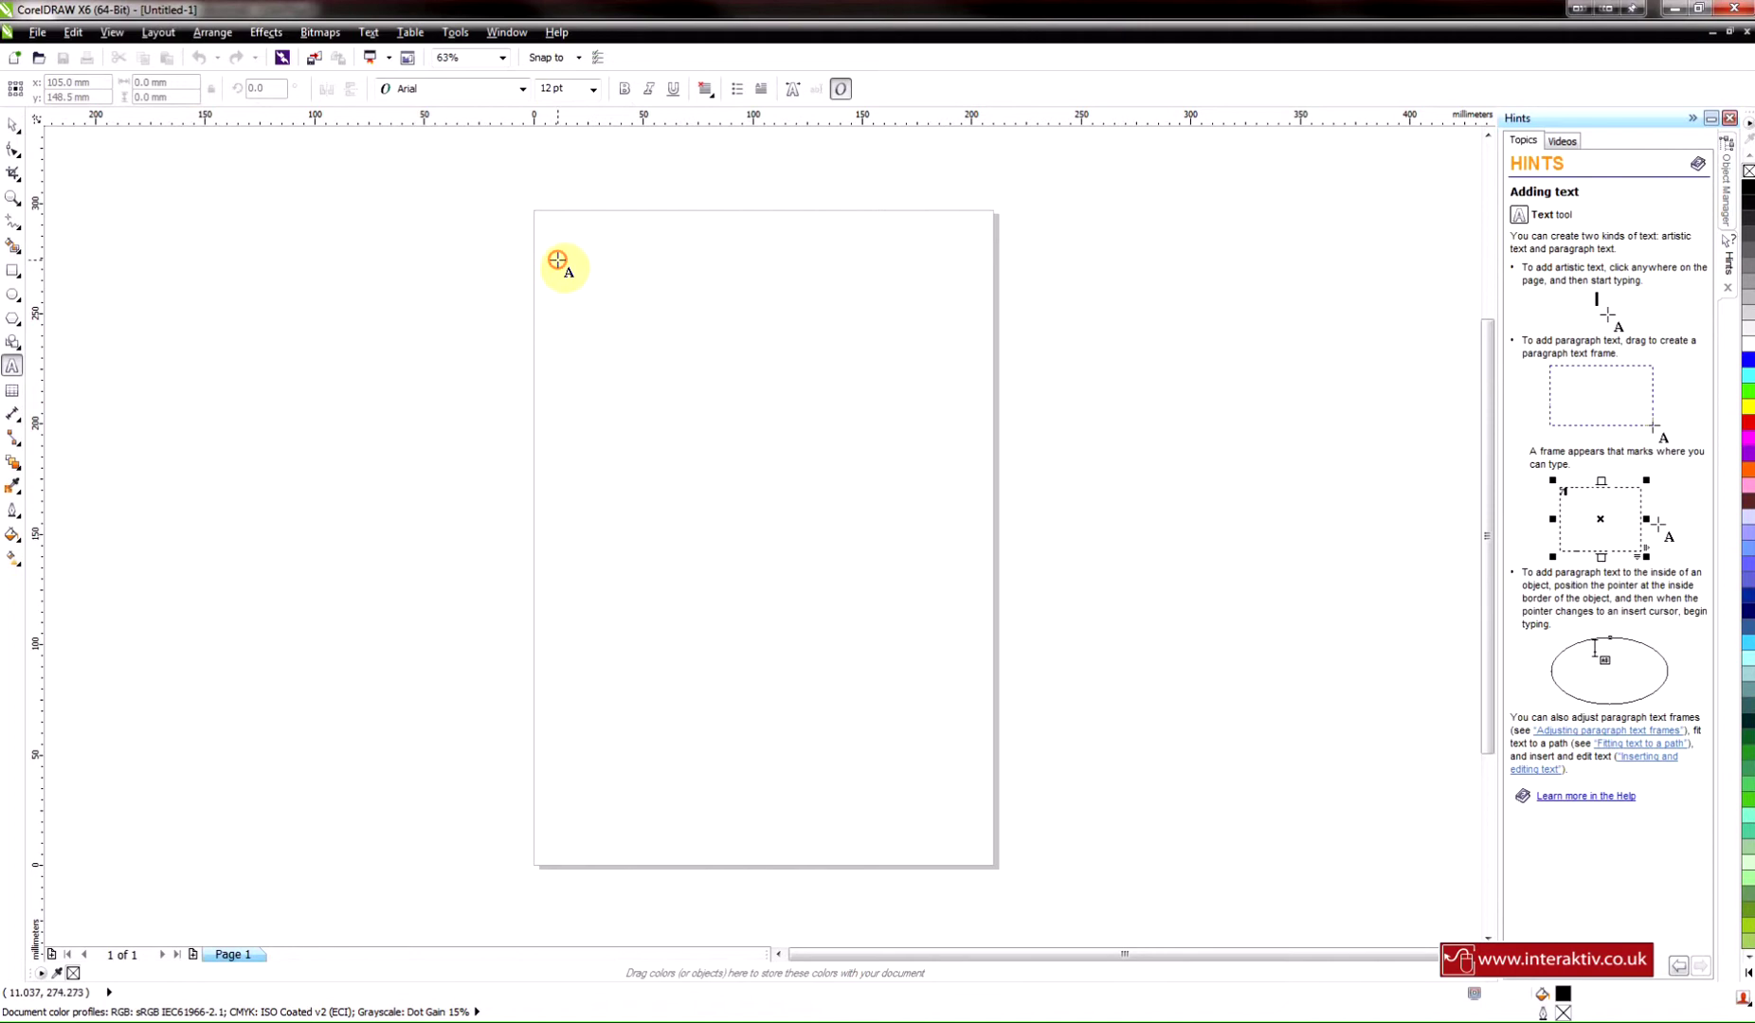
pyautogui.moveTo(557, 260); pyautogui.dragTo(940, 391)
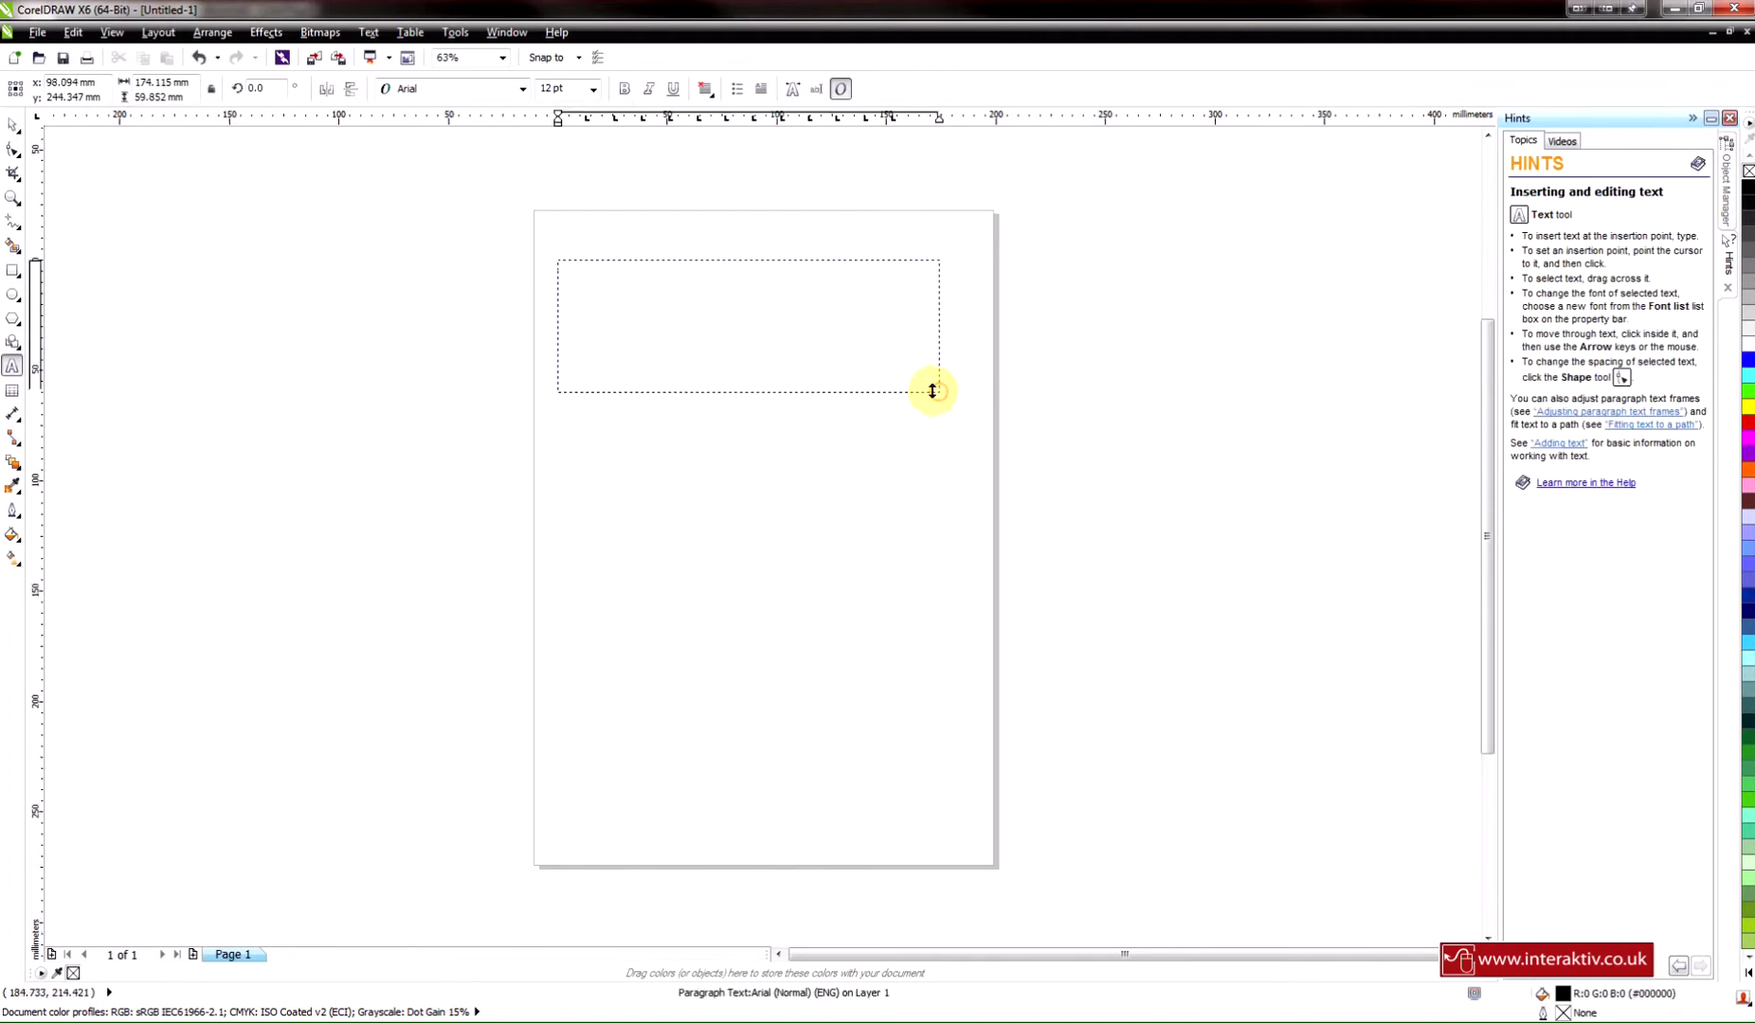
# Enter KHAZM! in the text frame using the Bauhaus 93 font at 72 pt
pyautogui.click(522, 88)
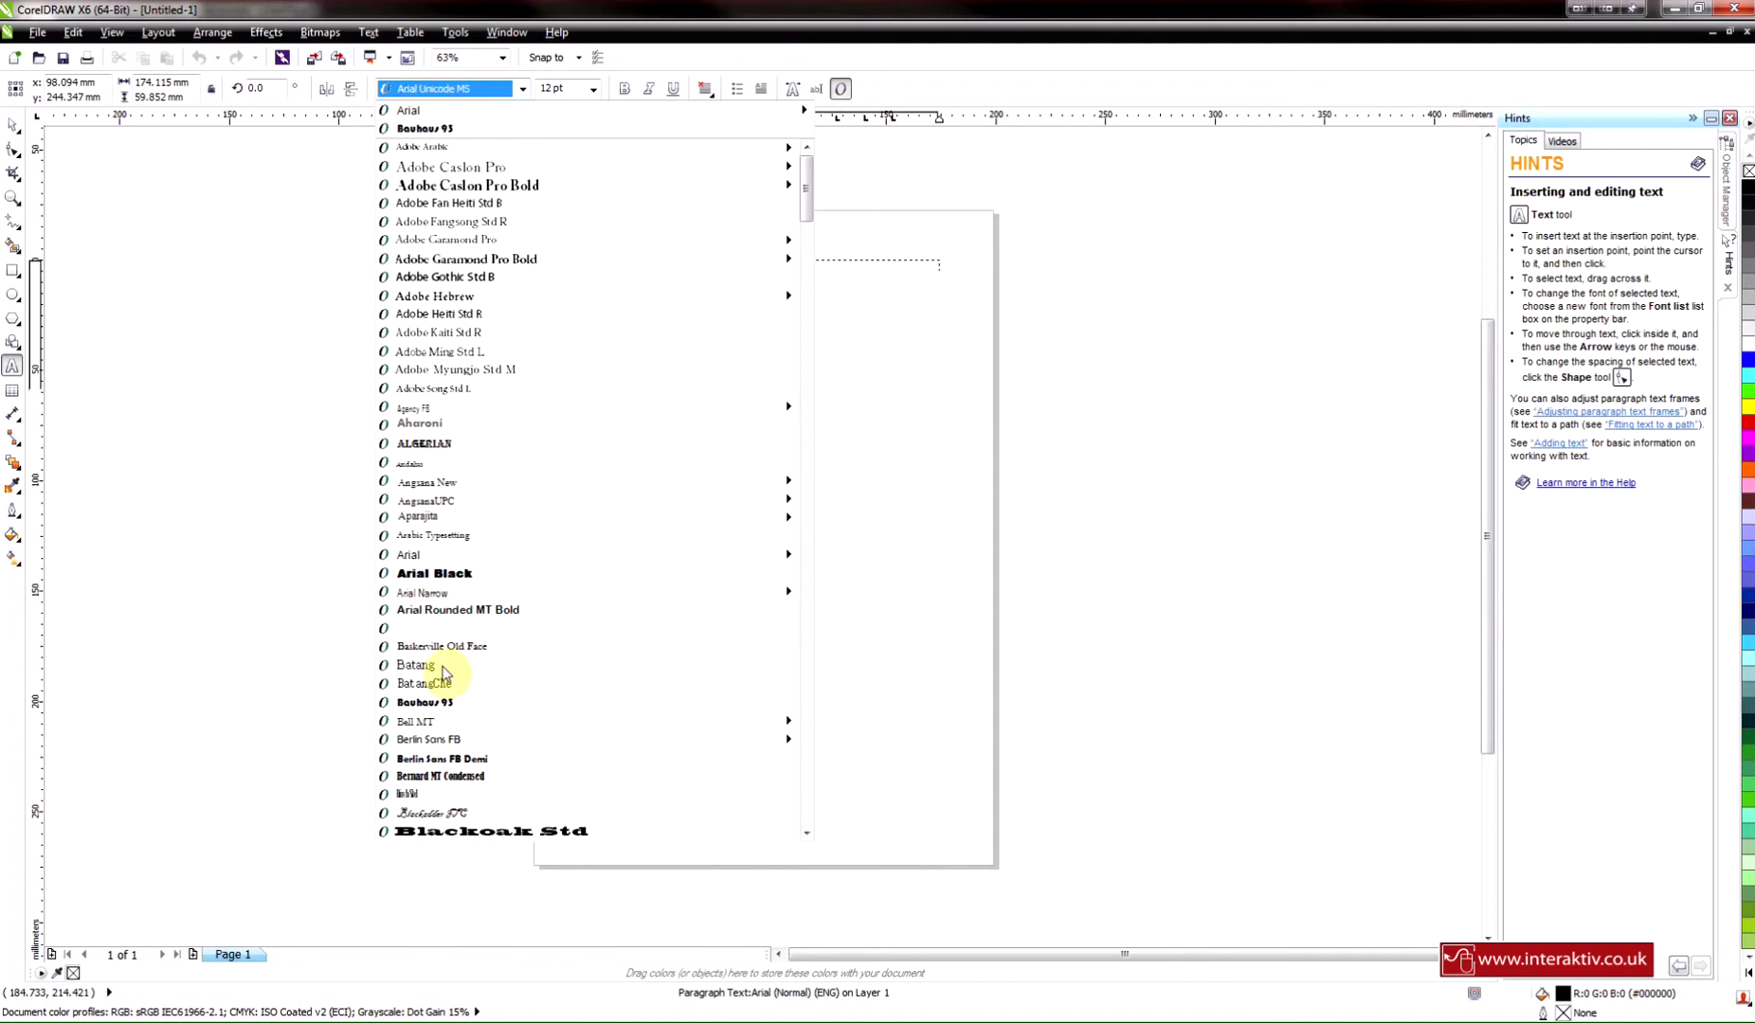
pyautogui.click(458, 701)
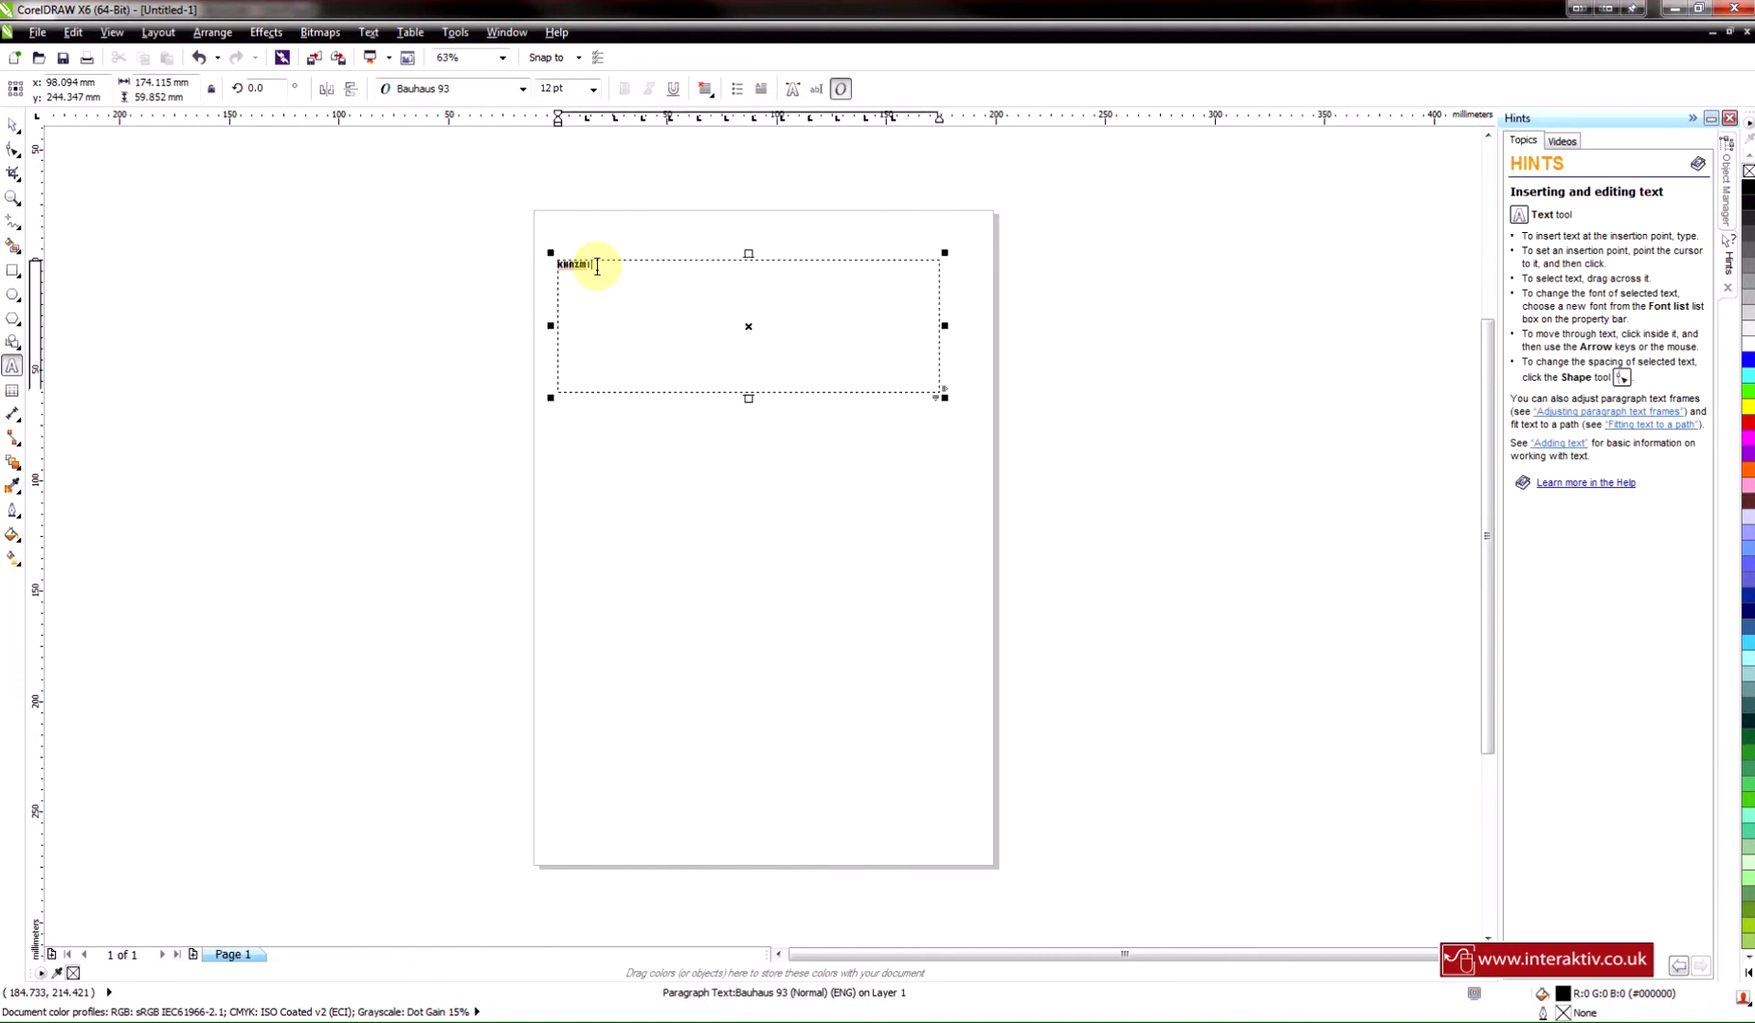
pyautogui.moveTo(588, 263); pyautogui.dragTo(545, 264)
pyautogui.click(593, 88)
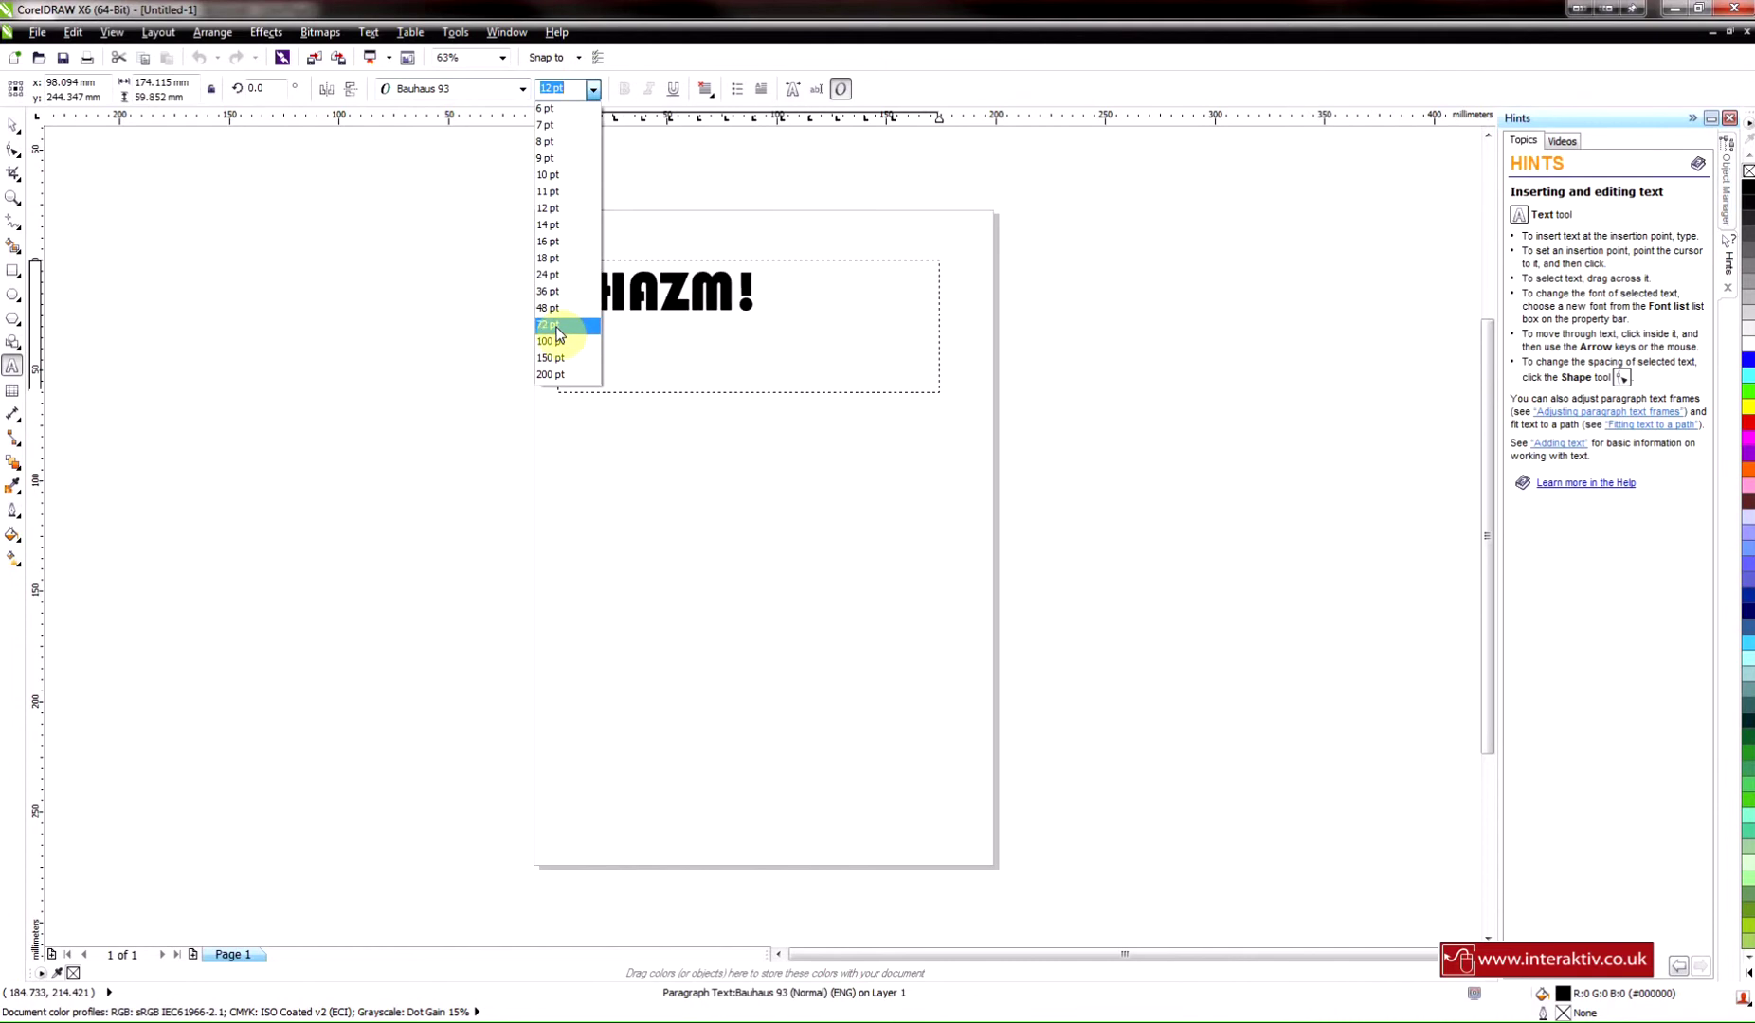
pyautogui.click(557, 326)
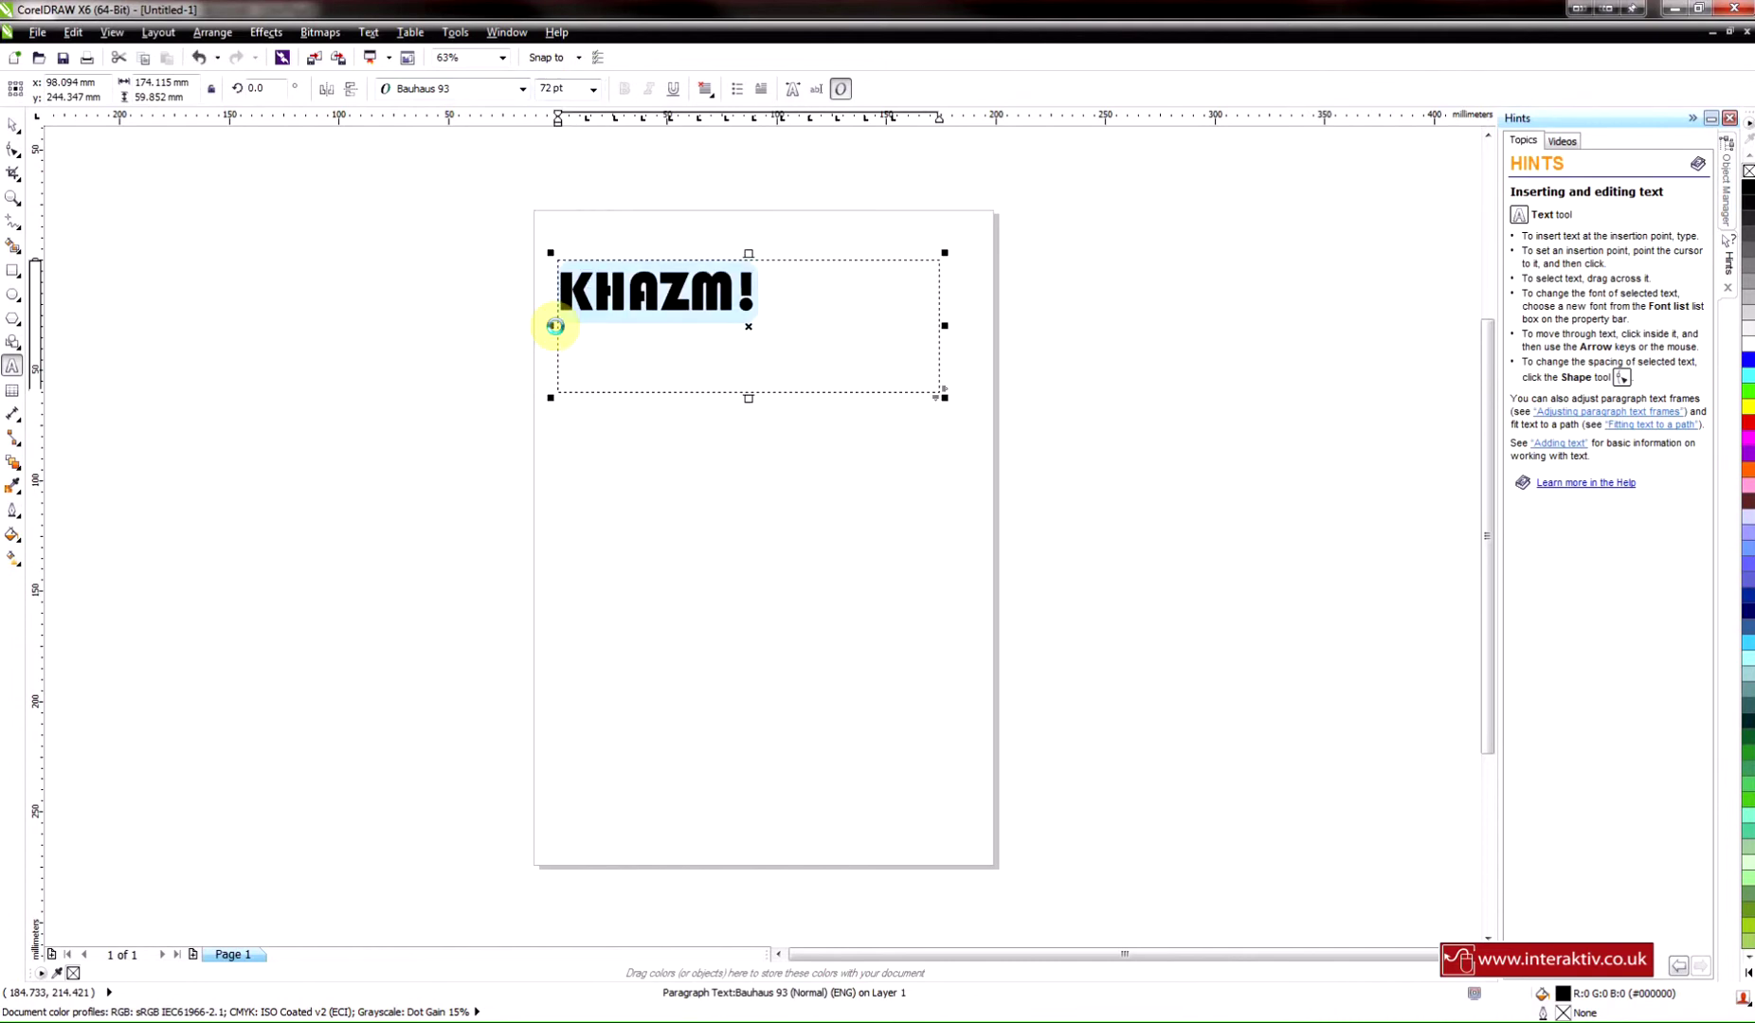
# Shrink the KHAZM! text frame around its lettering to about 95 mm wide and 30 mm high
pyautogui.click(12, 125)
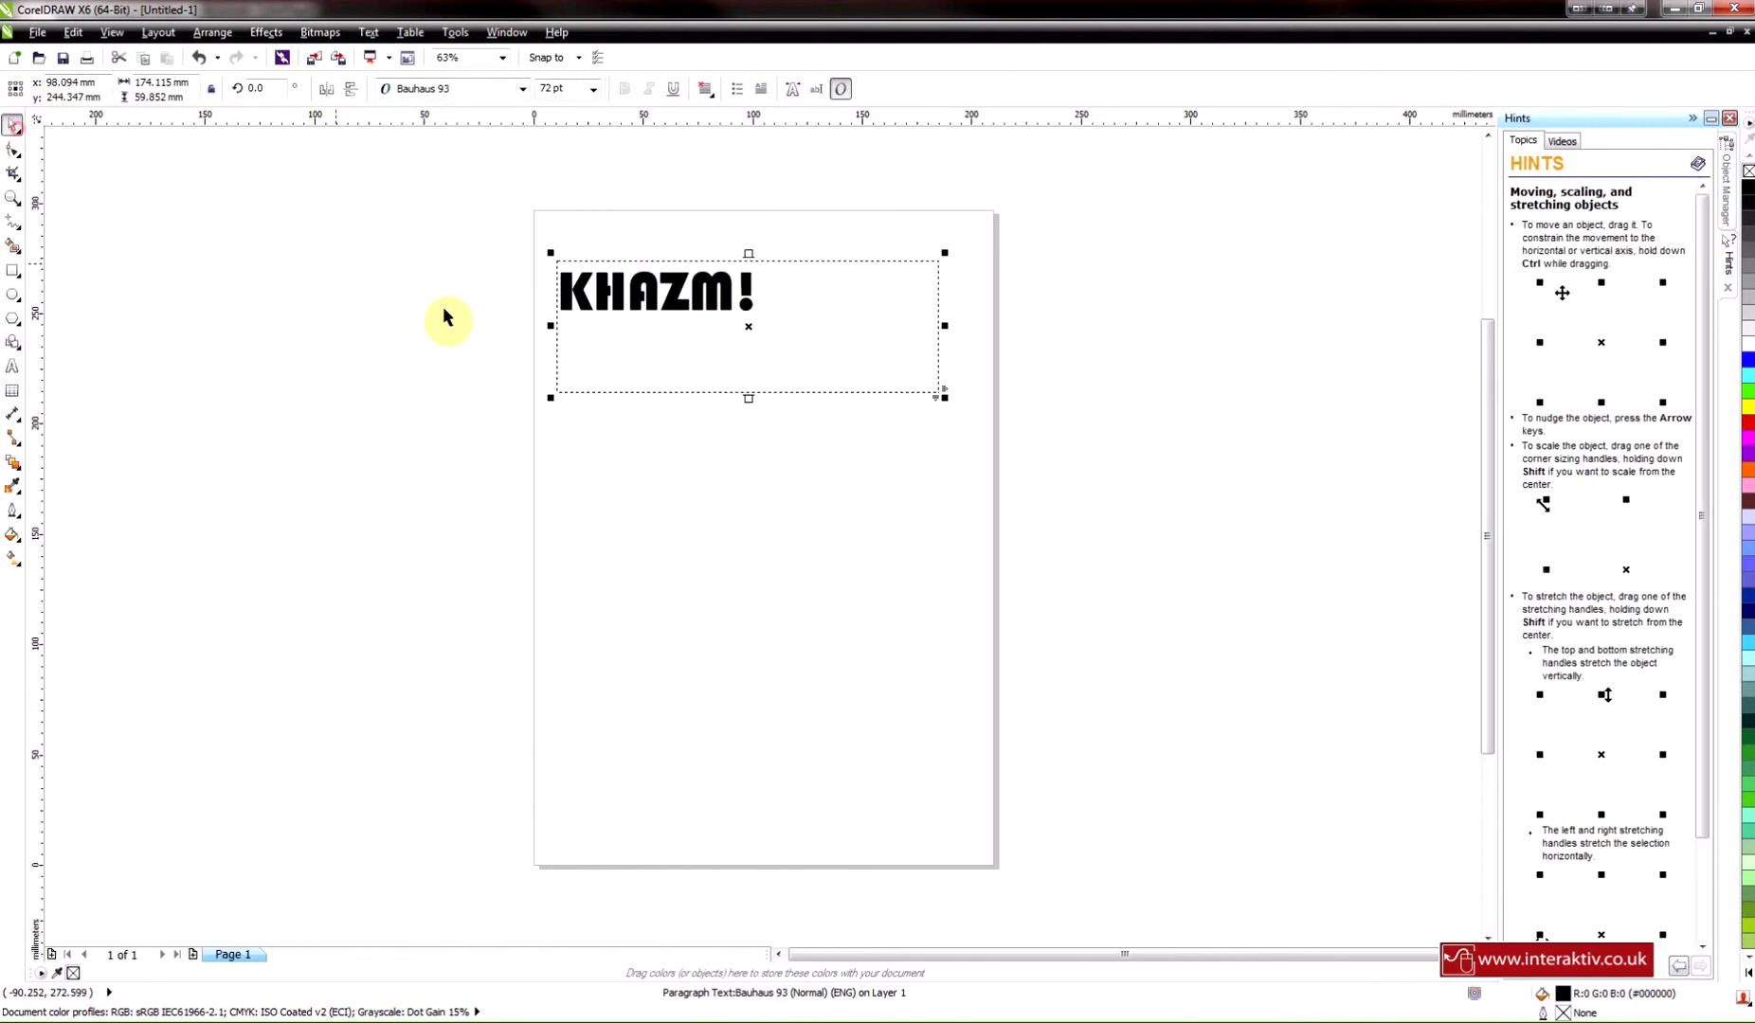
pyautogui.moveTo(746, 397); pyautogui.dragTo(738, 332)
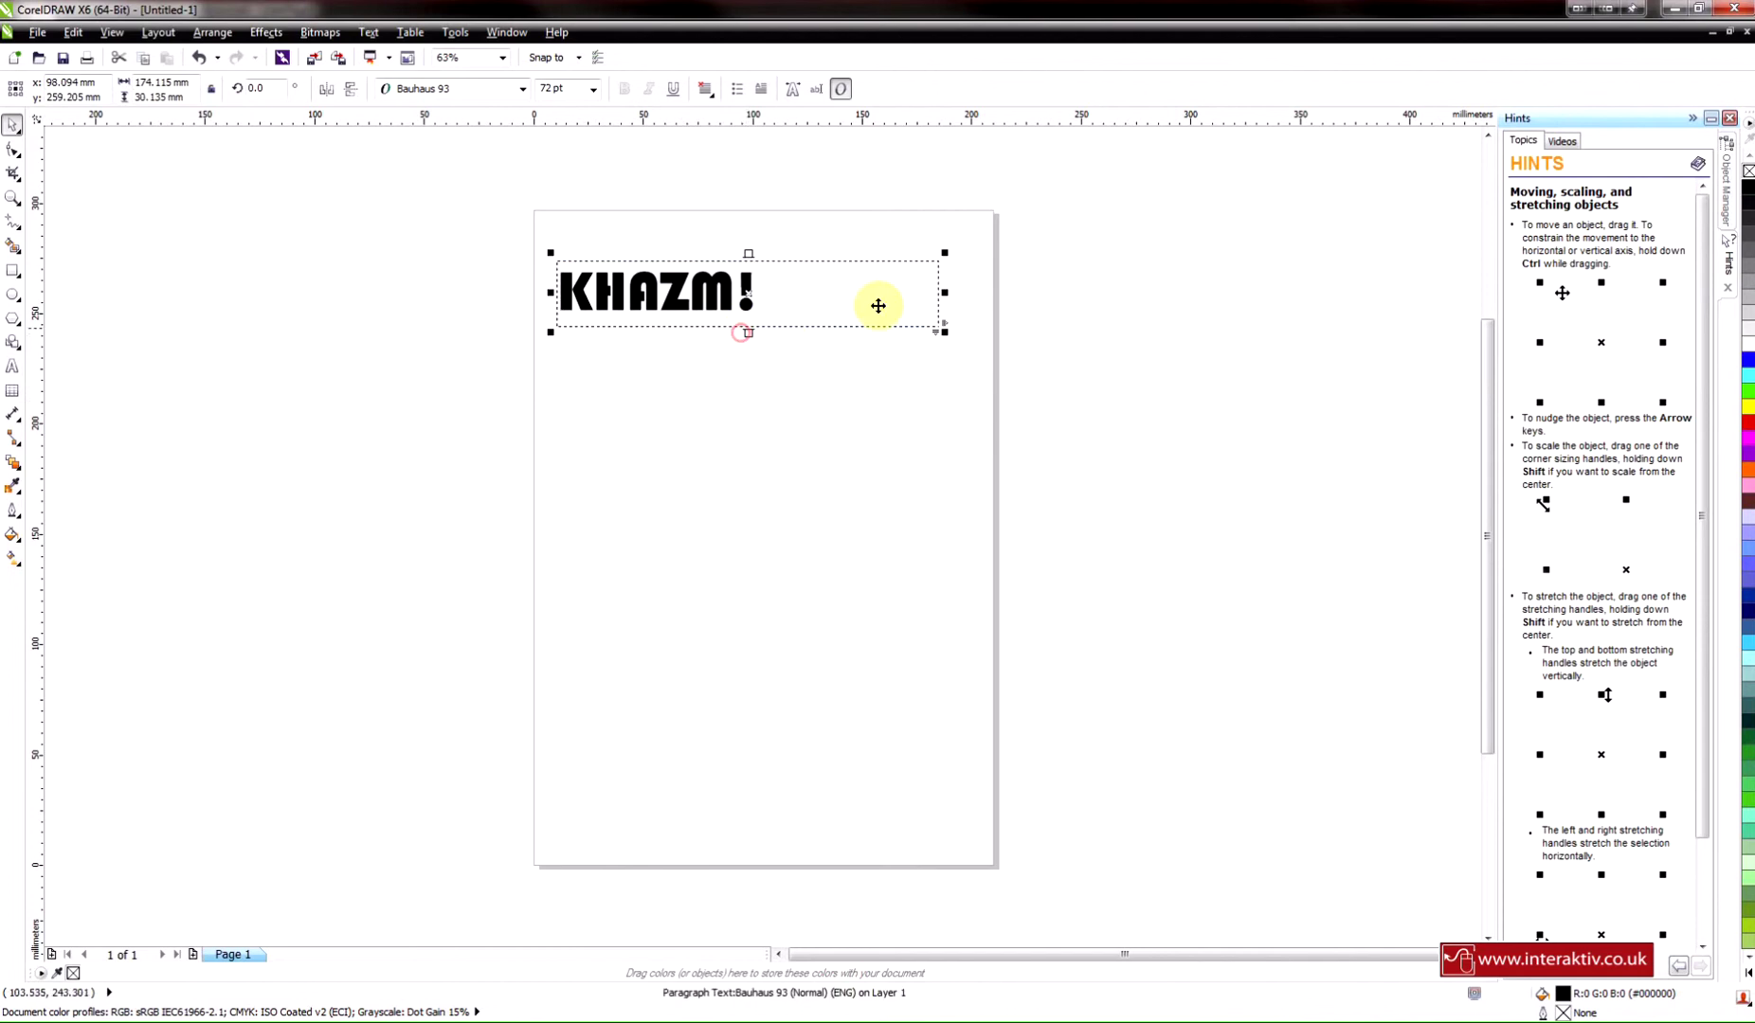
pyautogui.moveTo(945, 289); pyautogui.dragTo(771, 289)
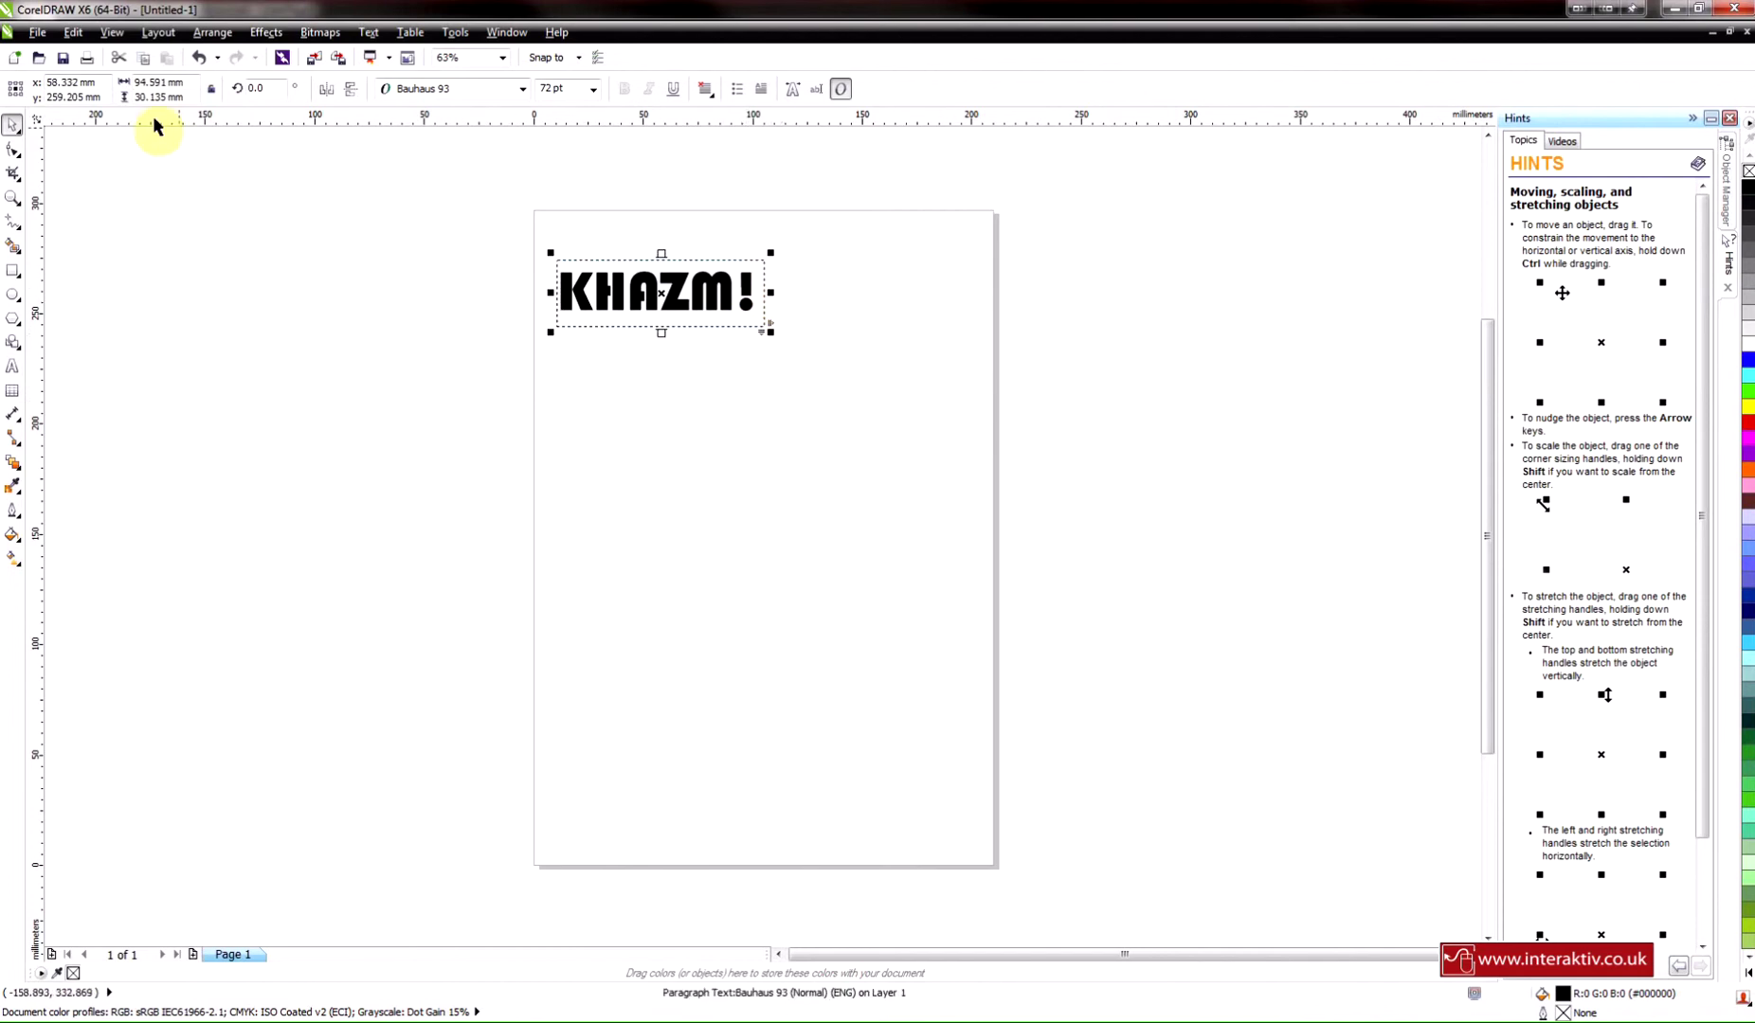
# Export only the selected text as a Windows Metafile named khazm.wmf, with text as curves and a placeable header
pyautogui.click(43, 33)
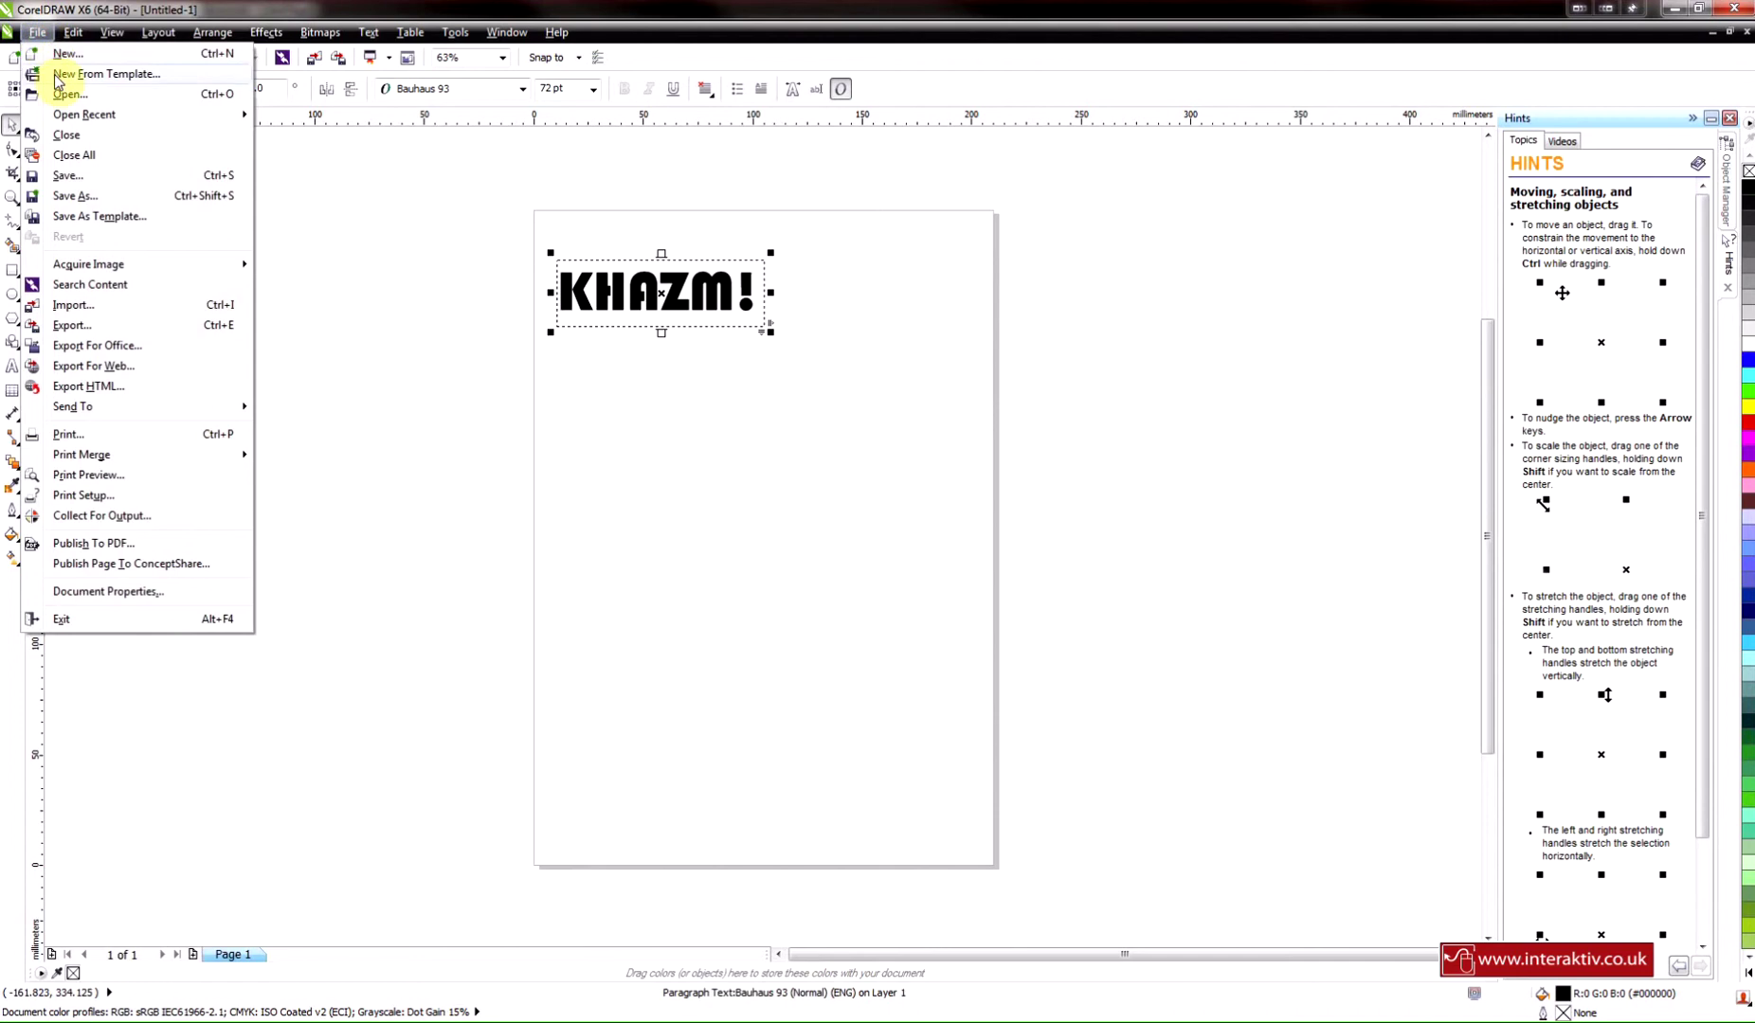
pyautogui.click(128, 327)
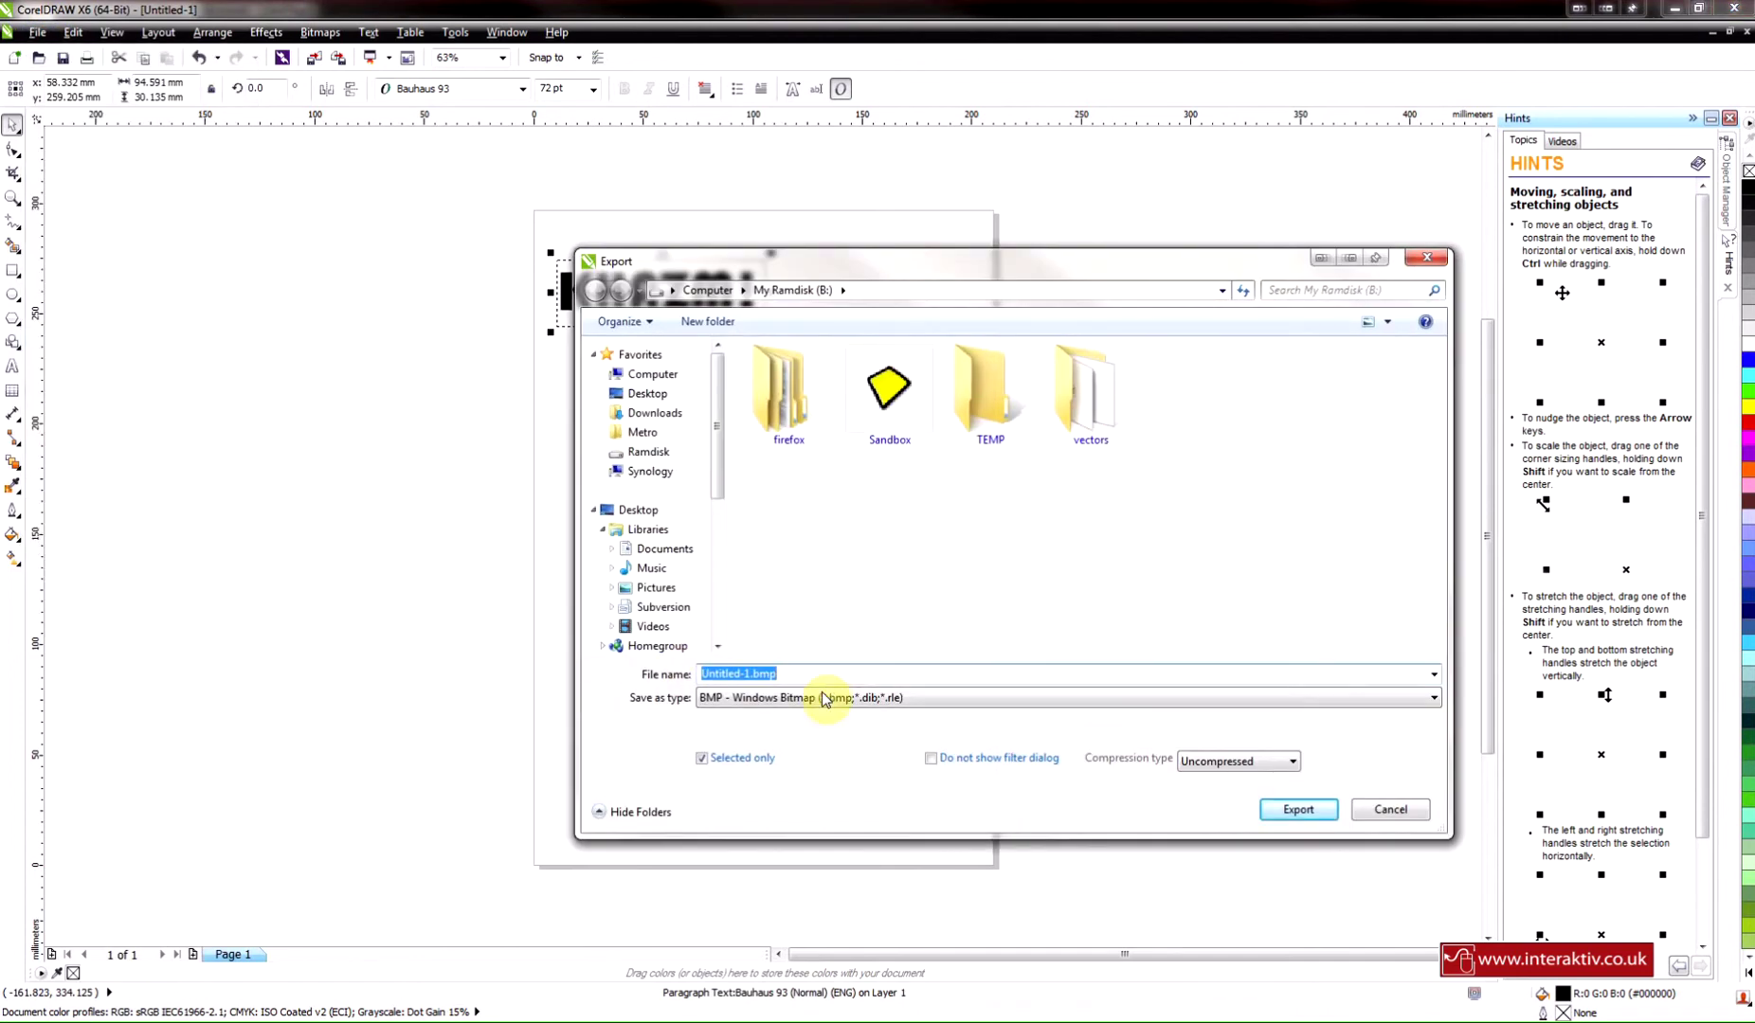
pyautogui.click(951, 697)
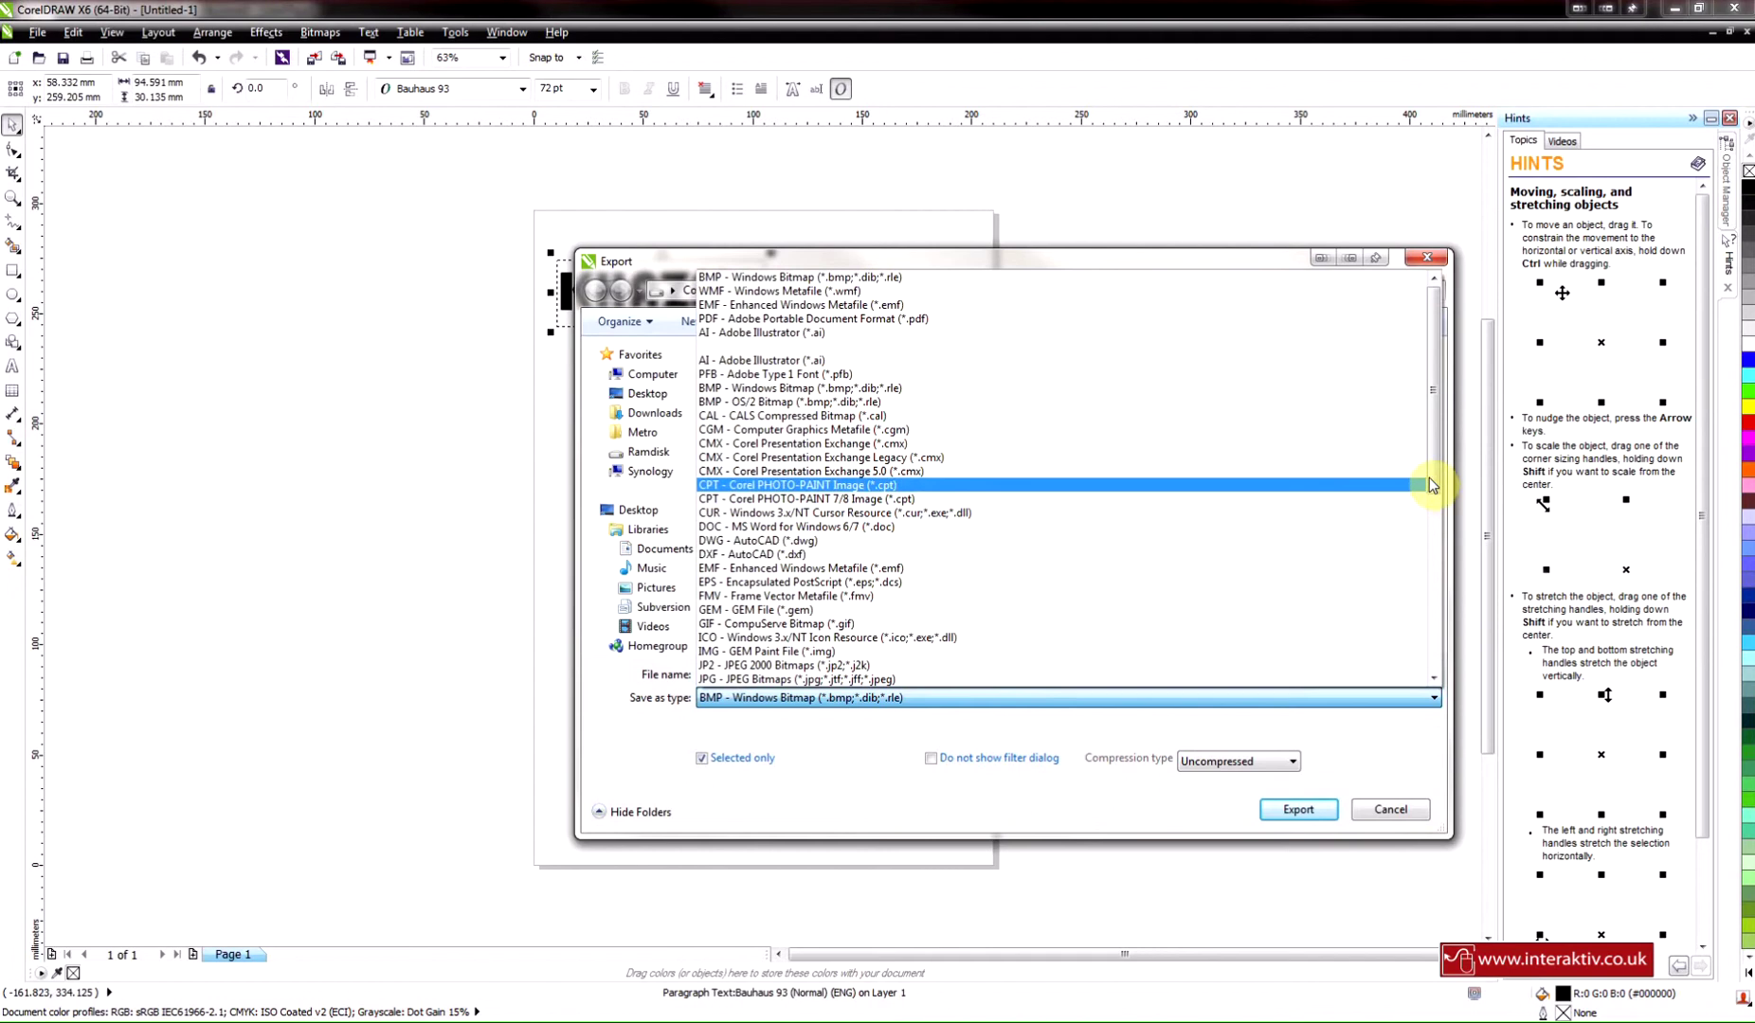
pyautogui.moveTo(1431, 478); pyautogui.dragTo(1434, 666)
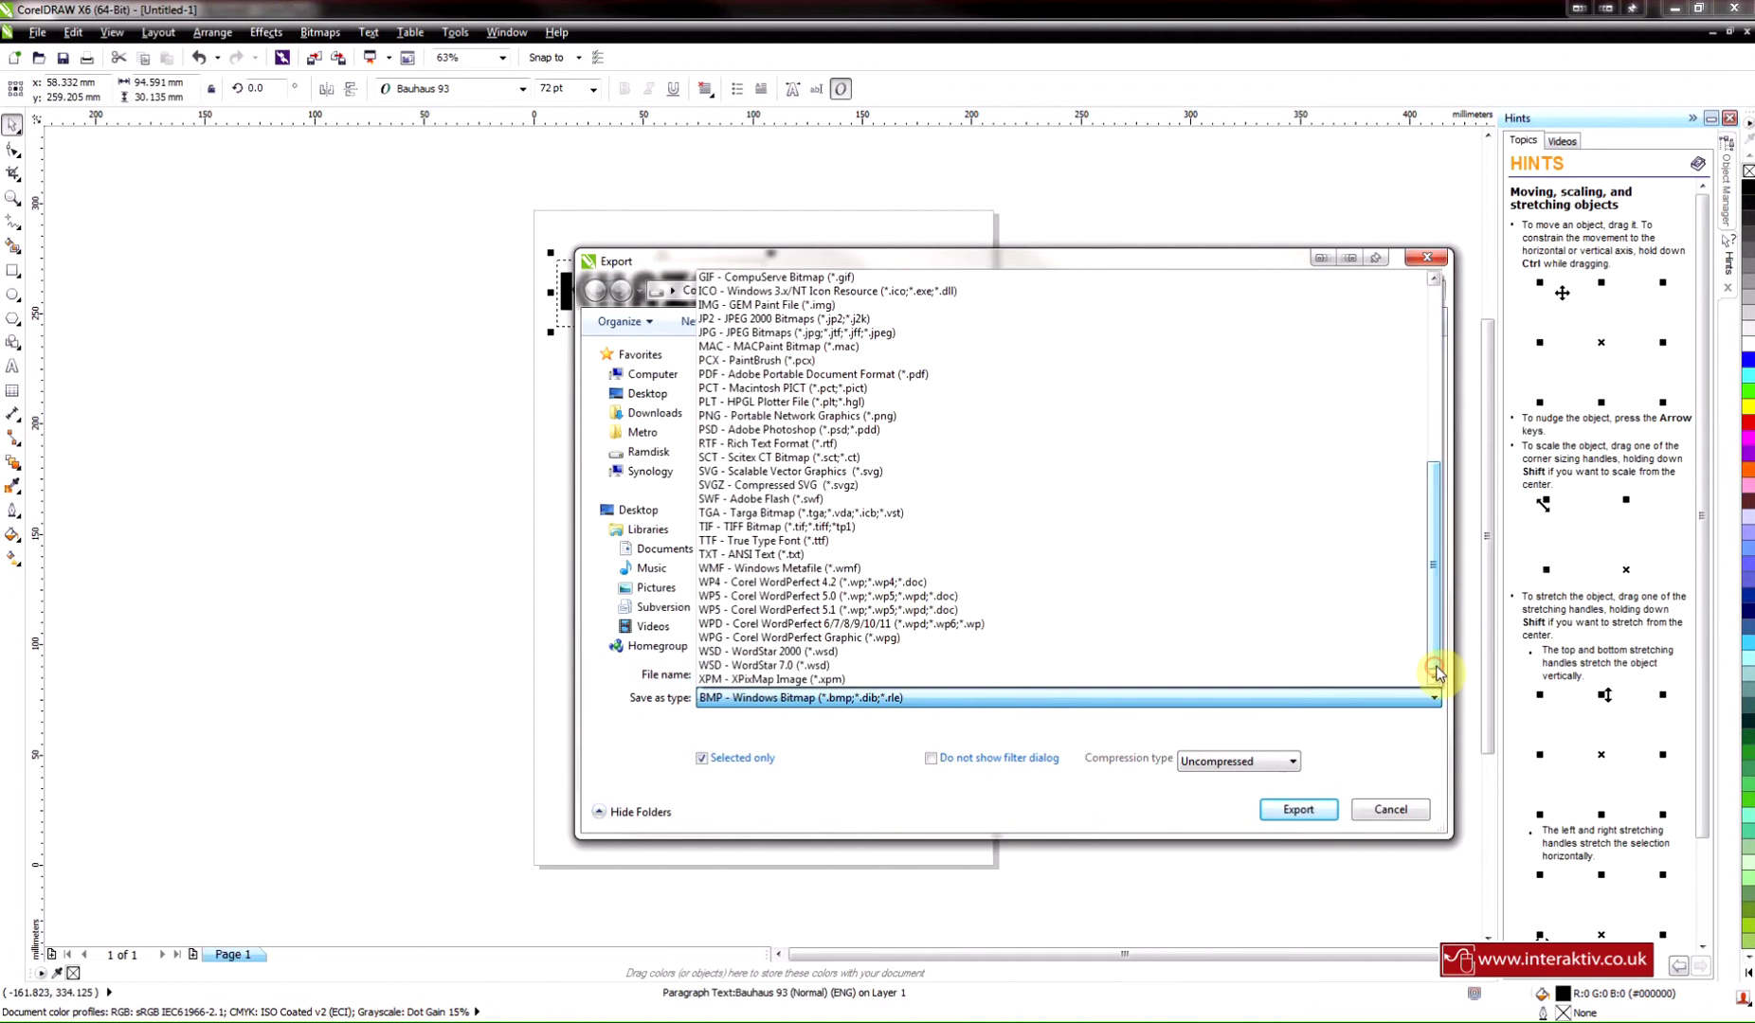
pyautogui.click(879, 572)
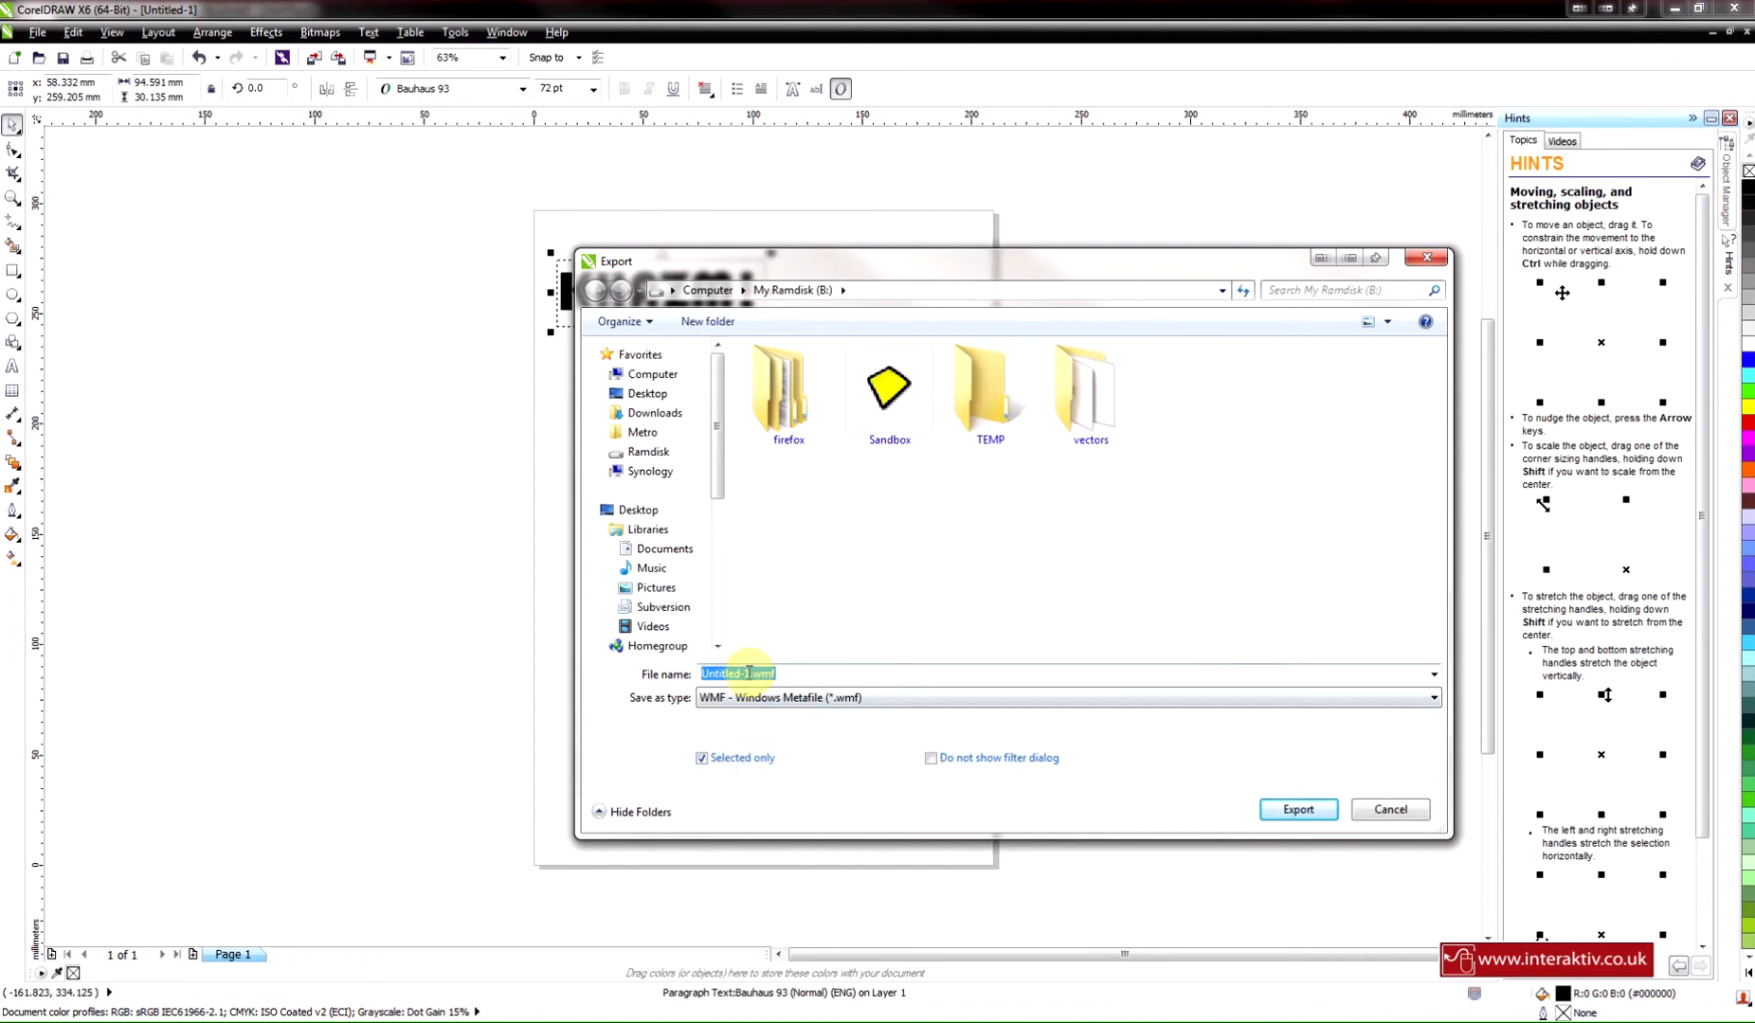
pyautogui.moveTo(748, 673); pyautogui.dragTo(559, 642)
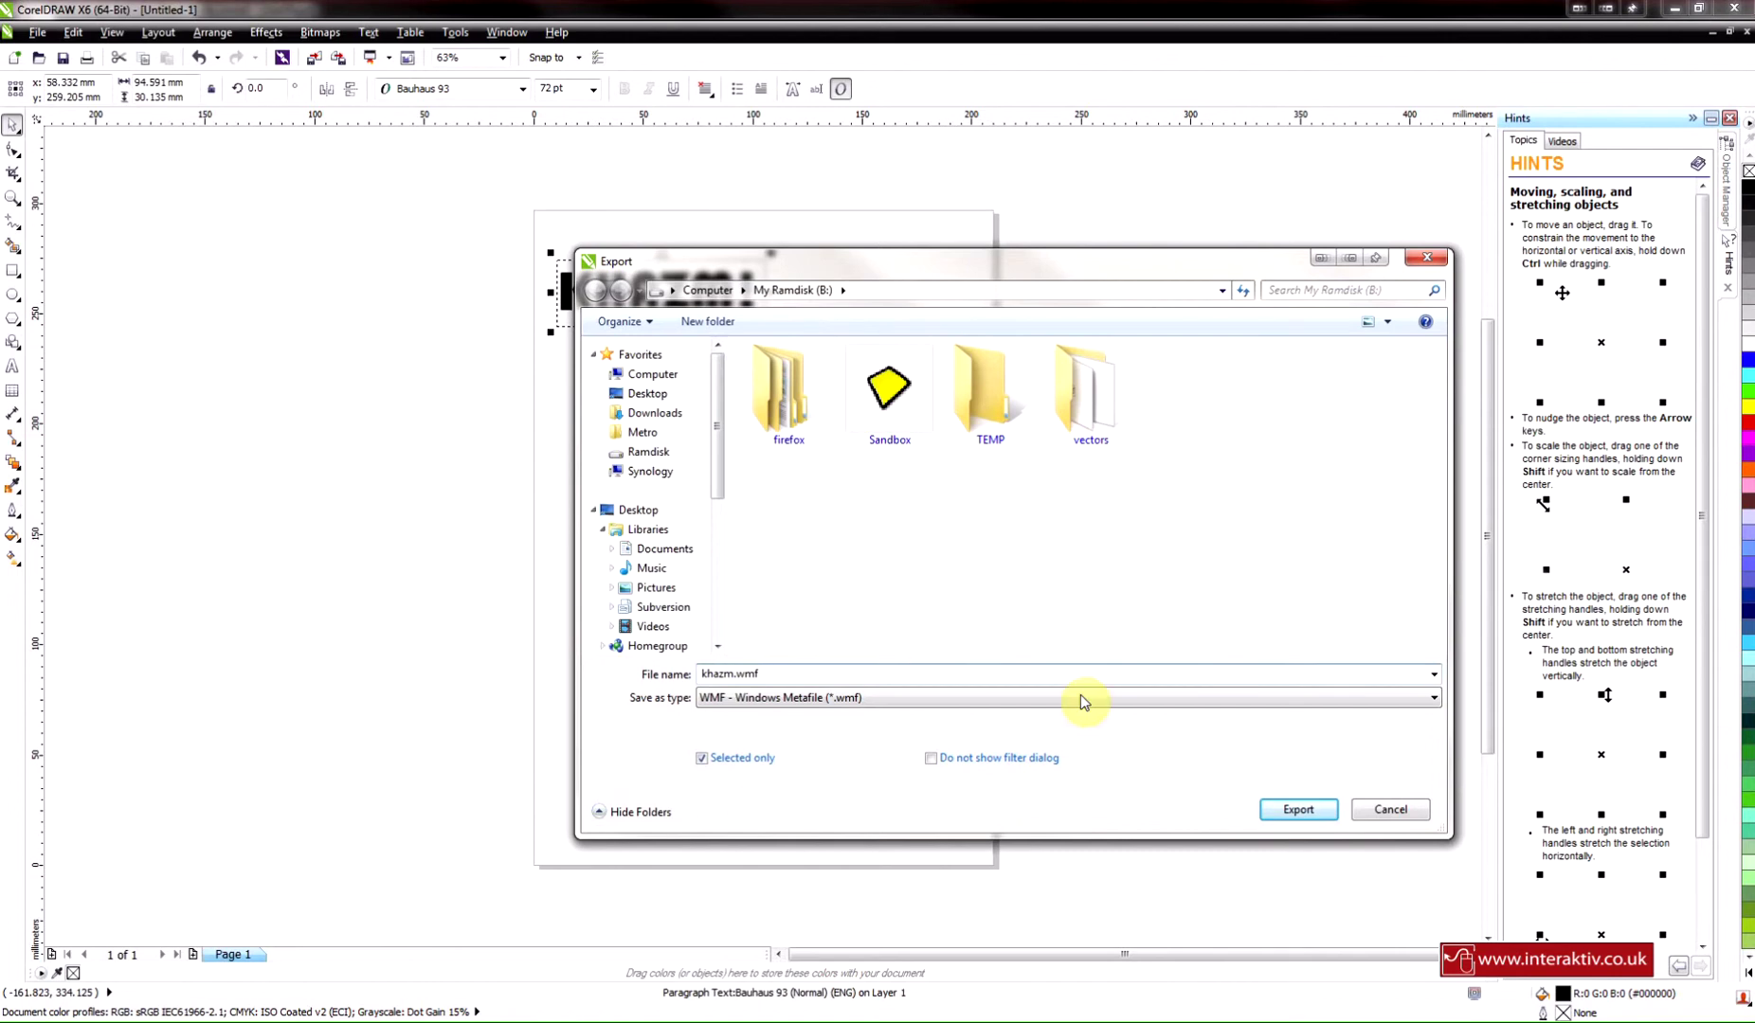
pyautogui.click(1300, 810)
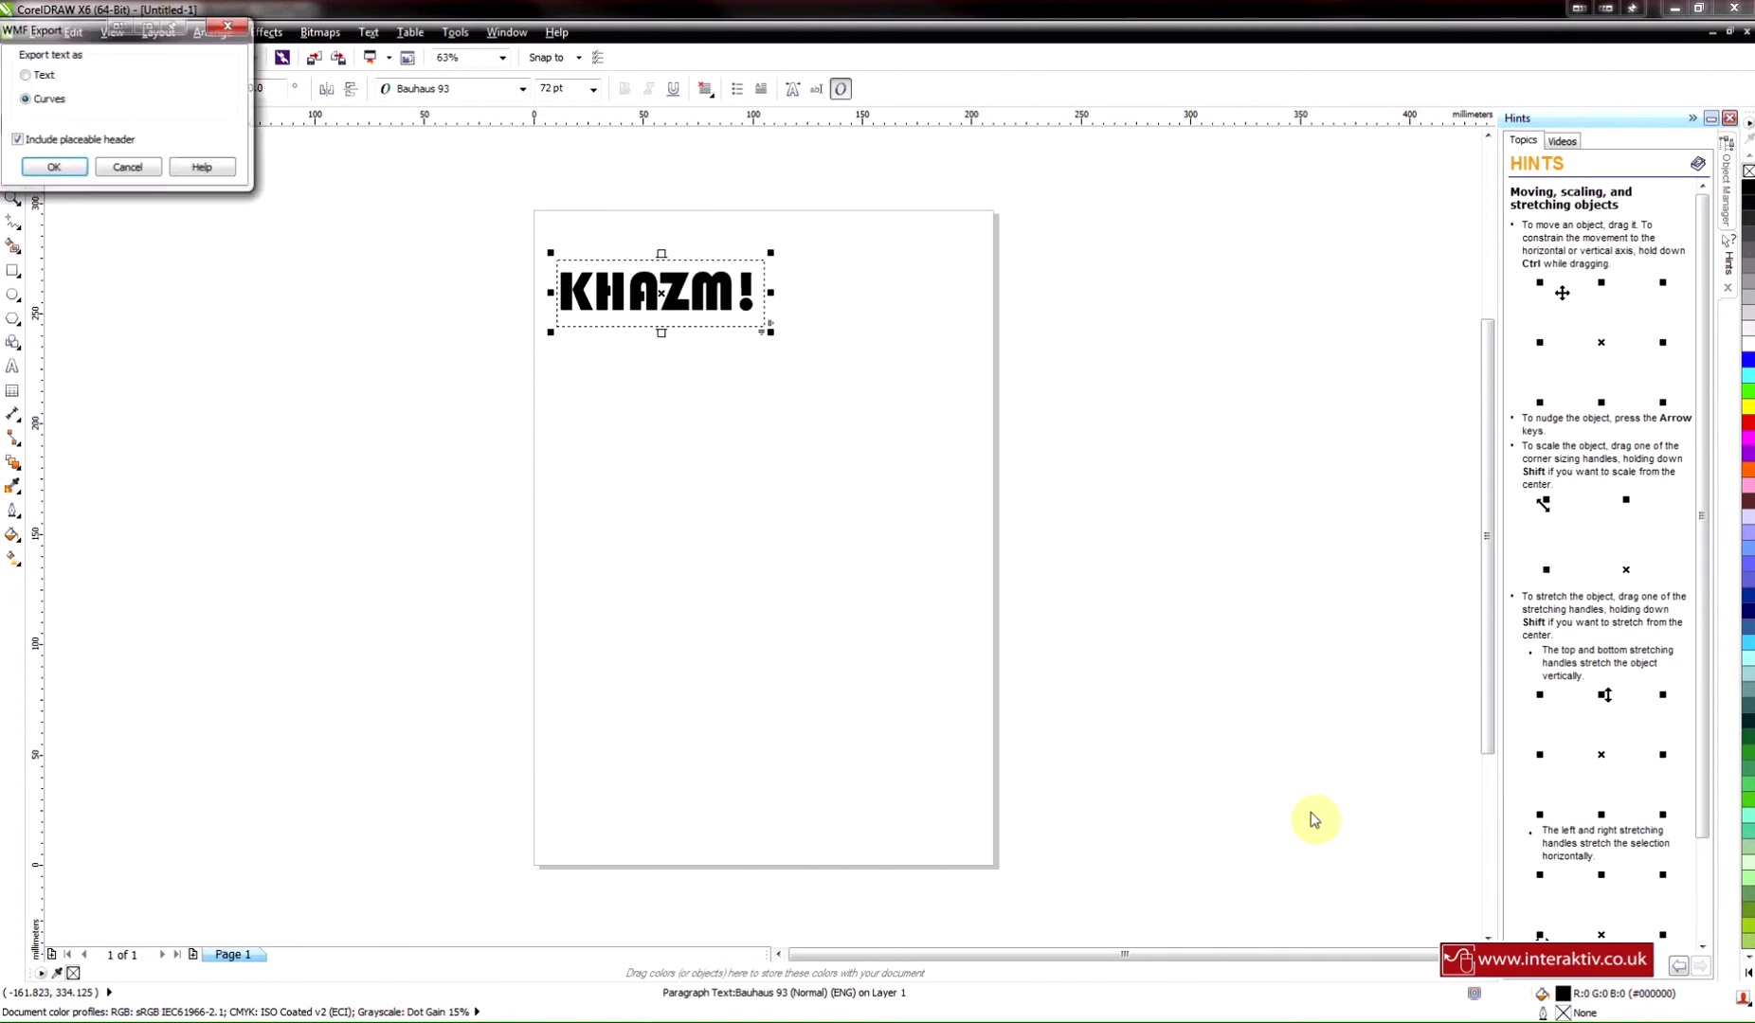
pyautogui.moveTo(42, 35); pyautogui.dragTo(658, 463)
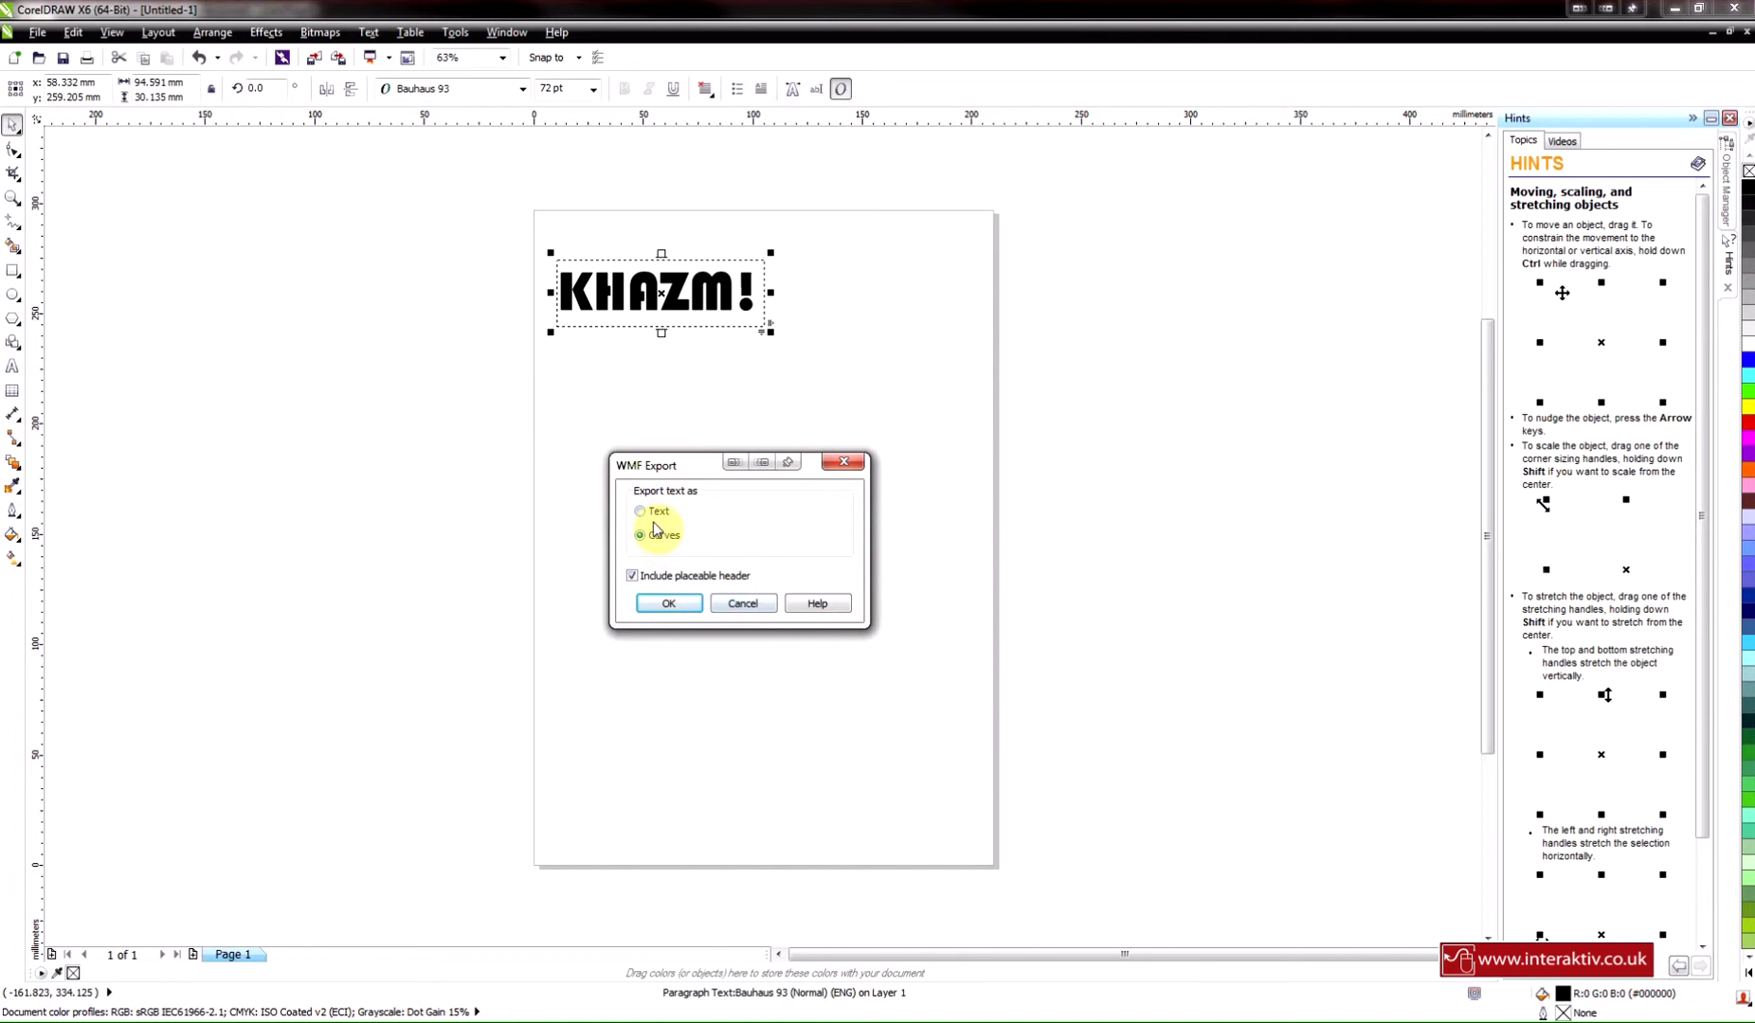
pyautogui.click(669, 605)
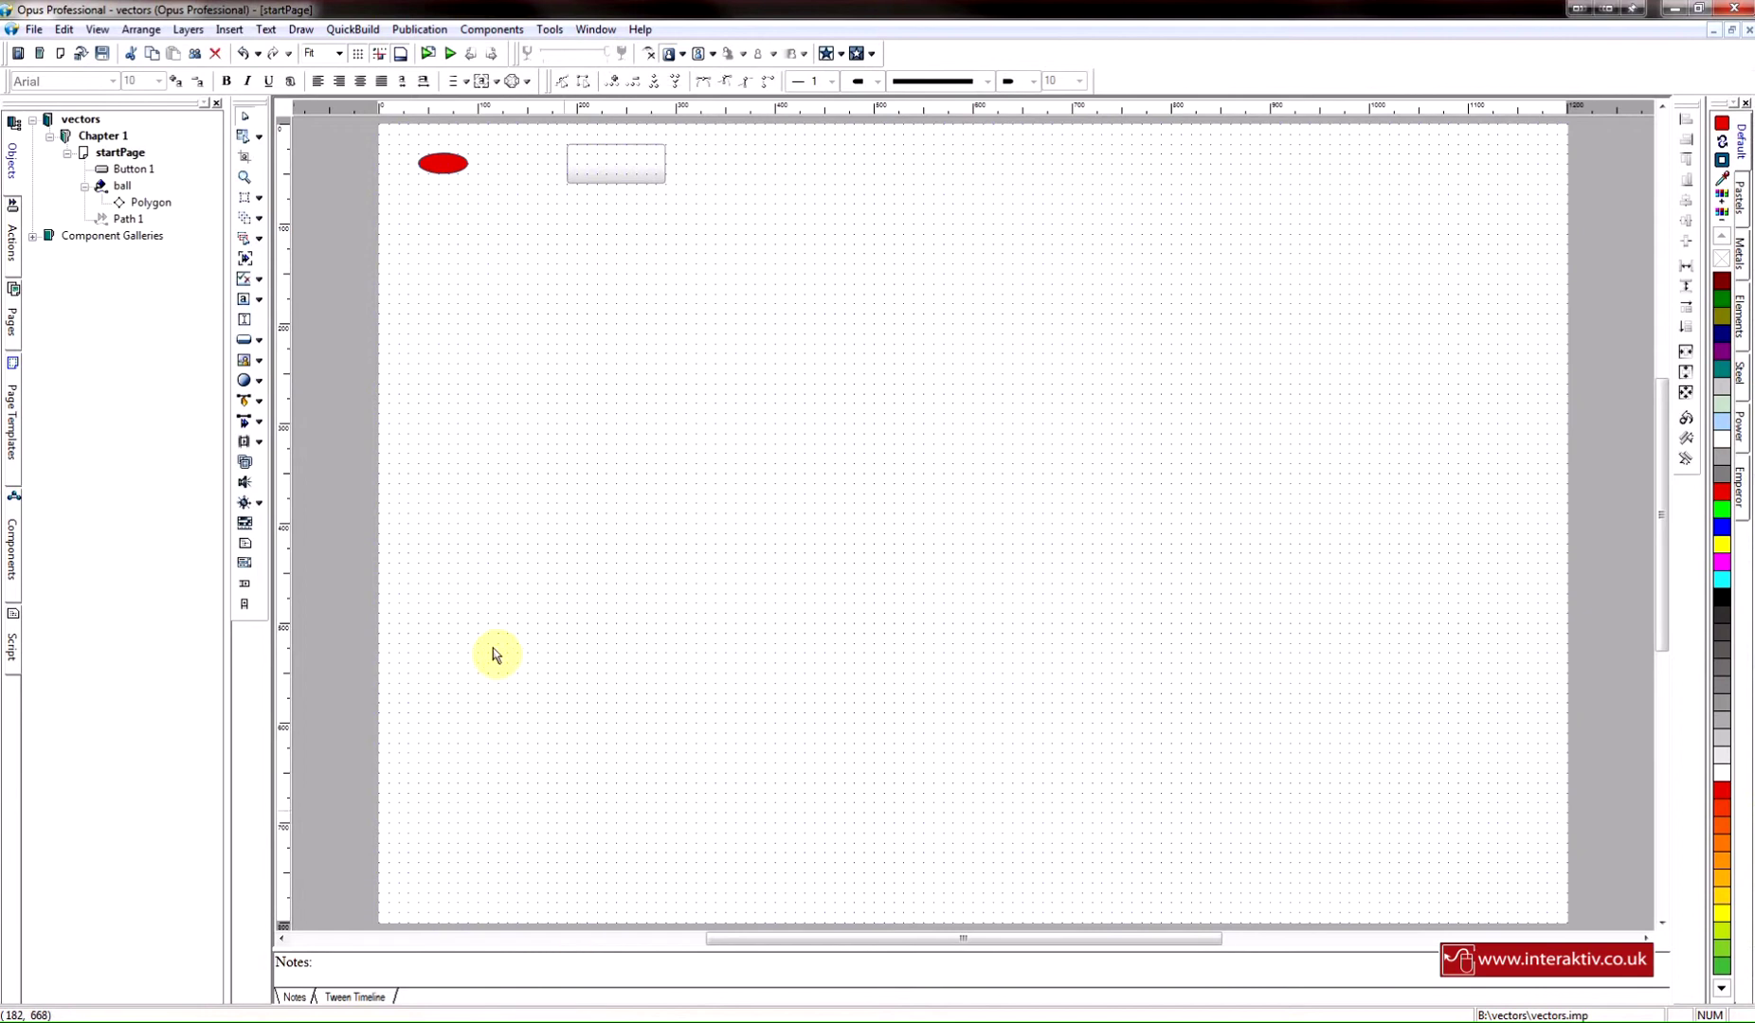
# Import the khazm.wmf vector from the B: drive and move it to the middle of the page's upper area
pyautogui.click(300, 30)
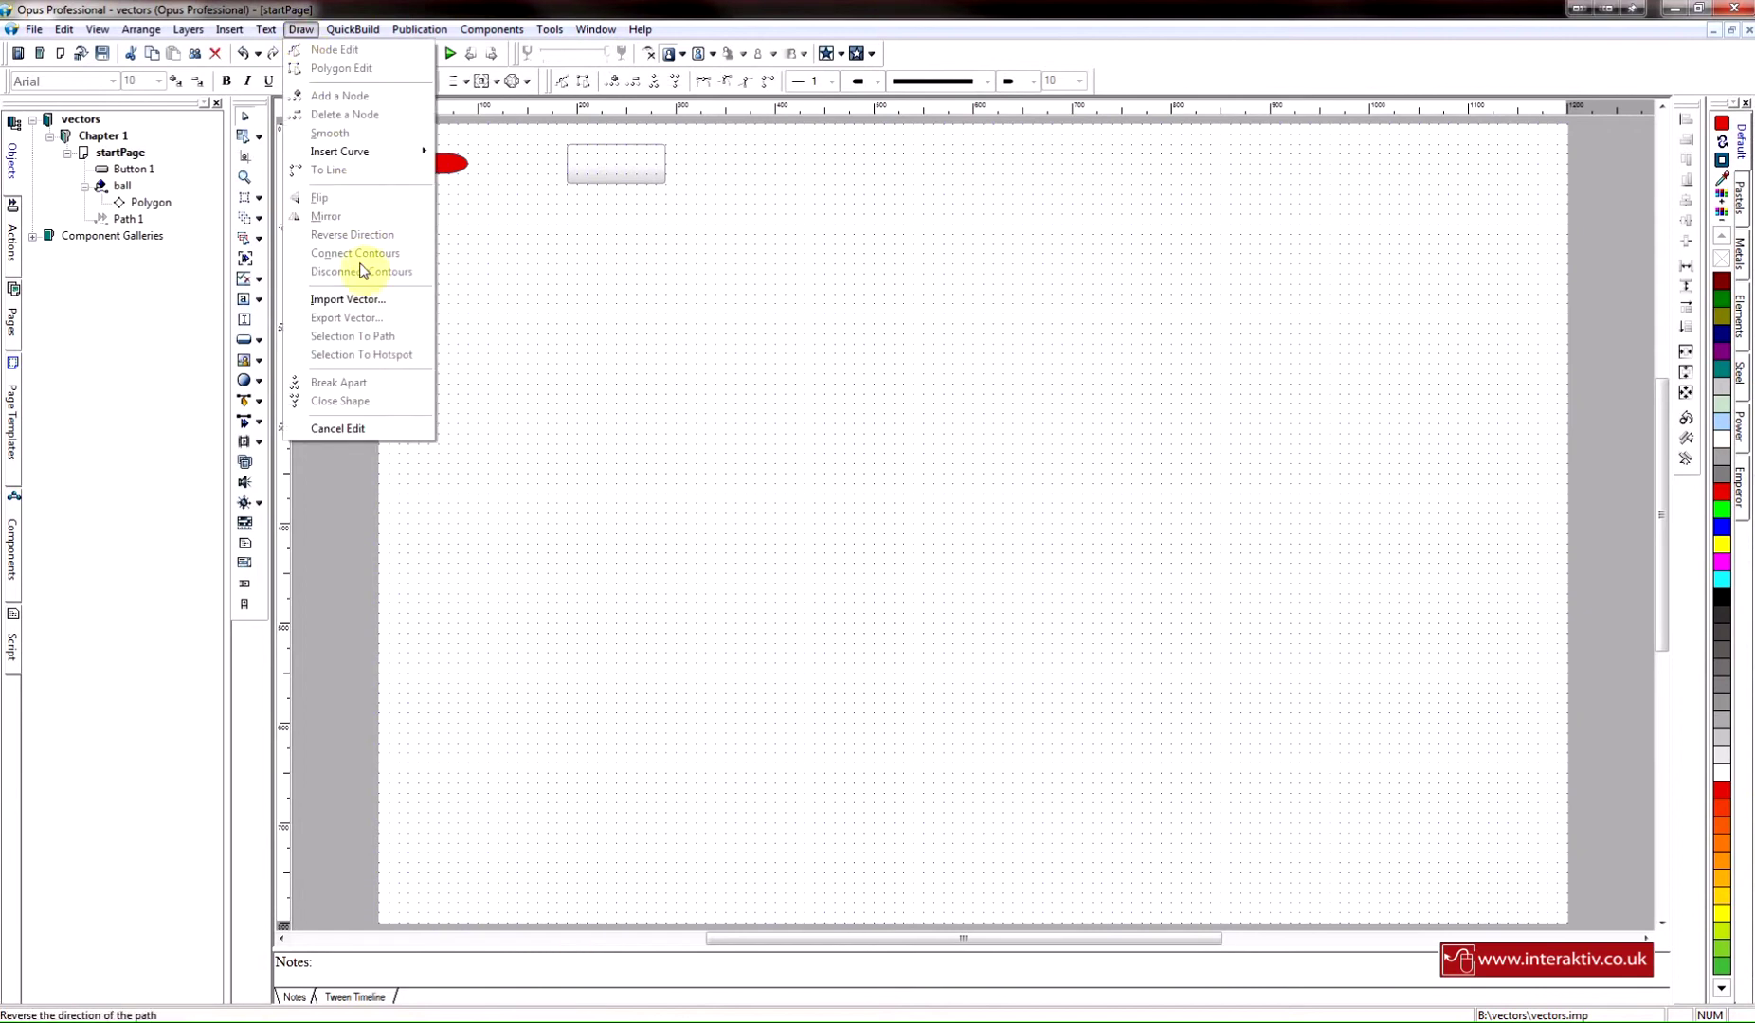
pyautogui.click(368, 300)
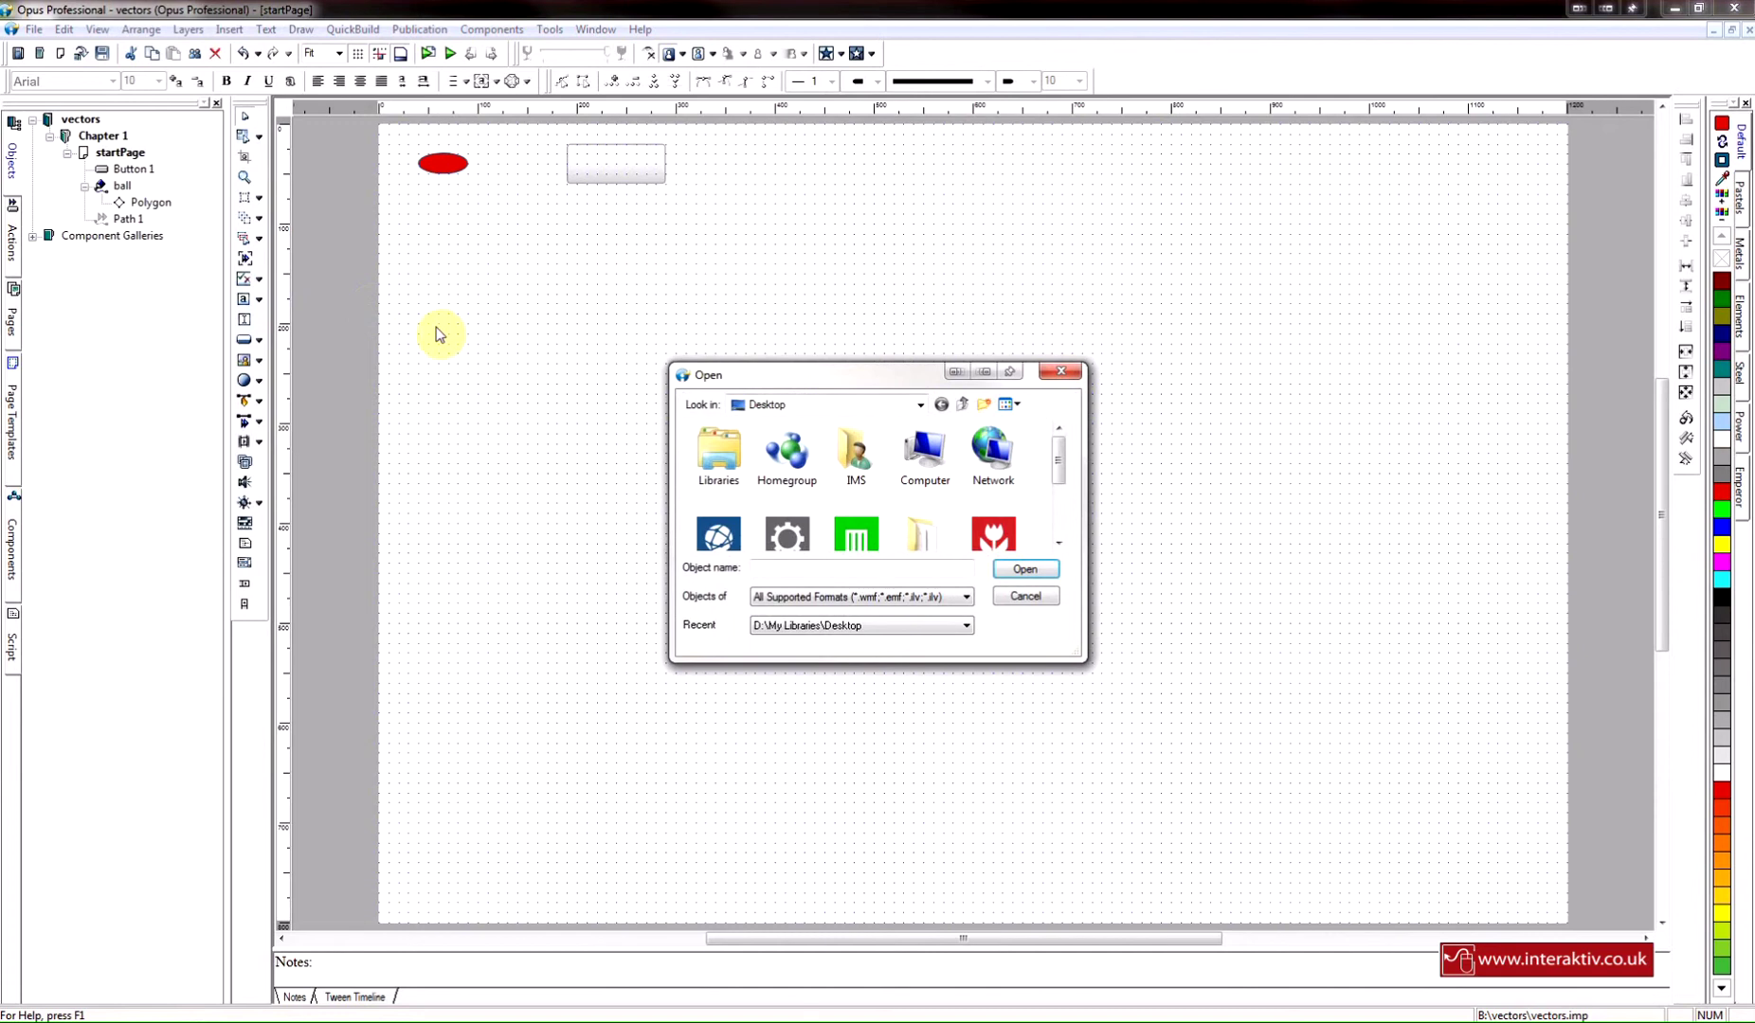
pyautogui.doubleClick(769, 463)
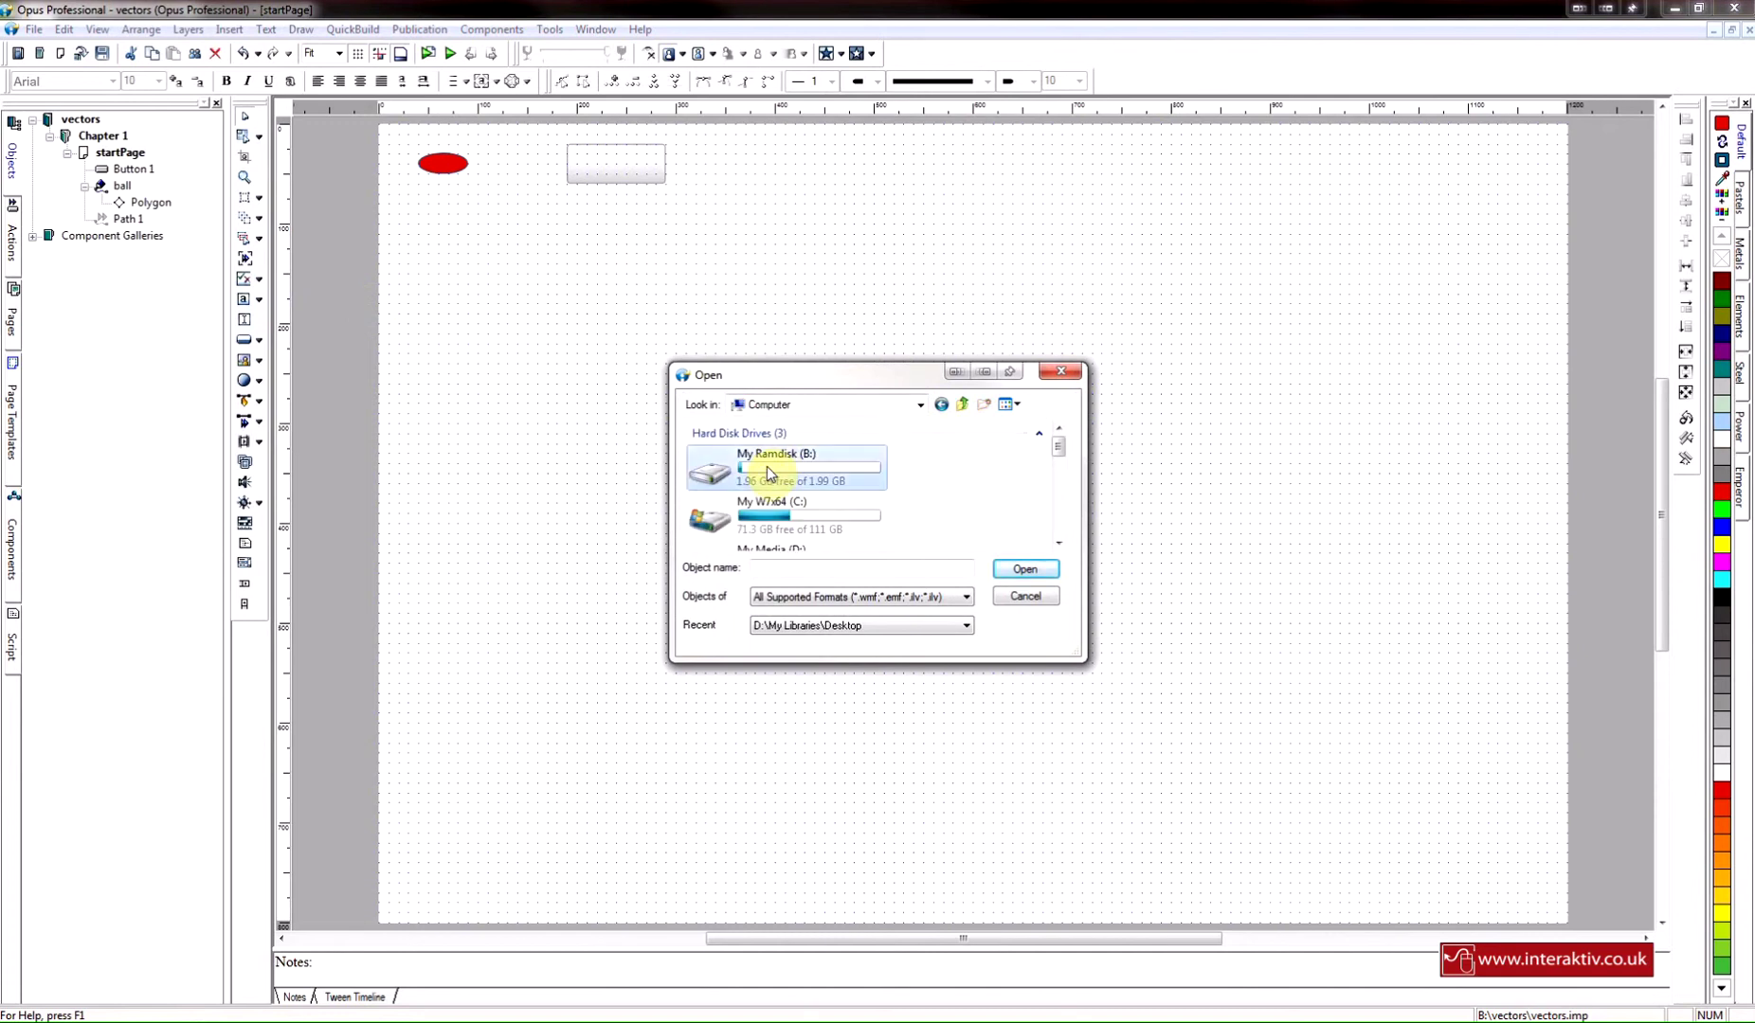
pyautogui.moveTo(1053, 463); pyautogui.dragTo(1048, 530)
pyautogui.click(850, 516)
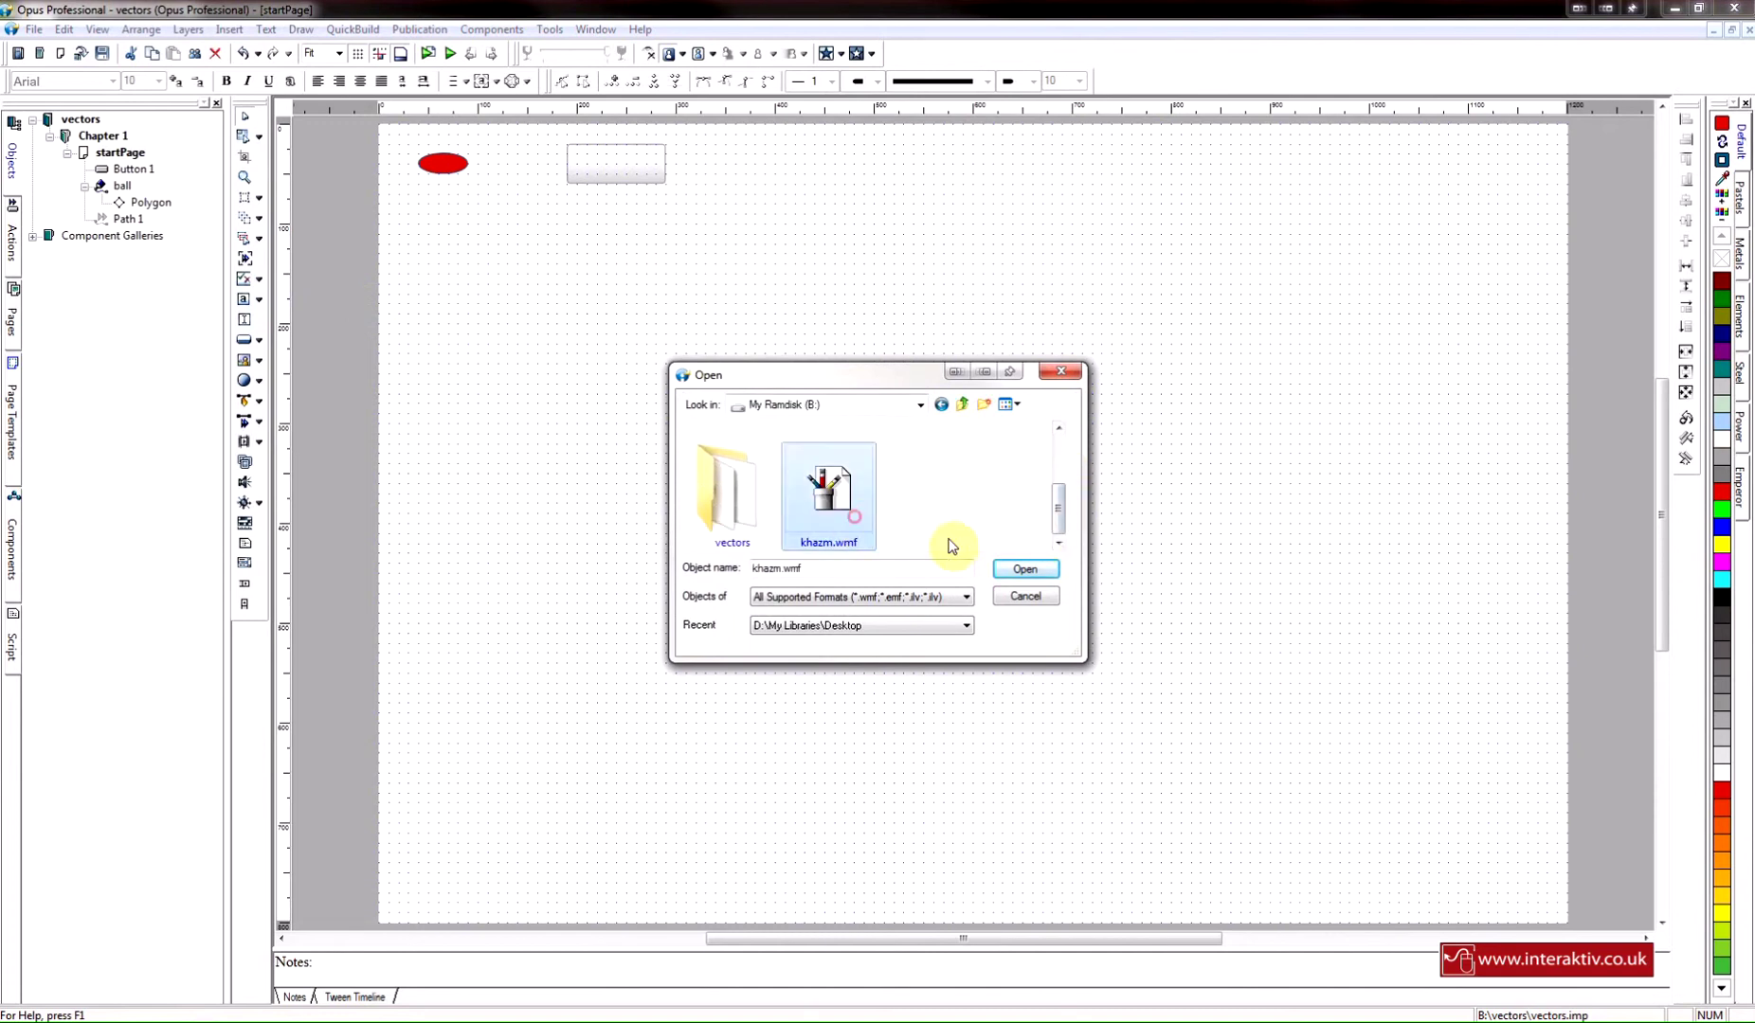
pyautogui.click(1028, 569)
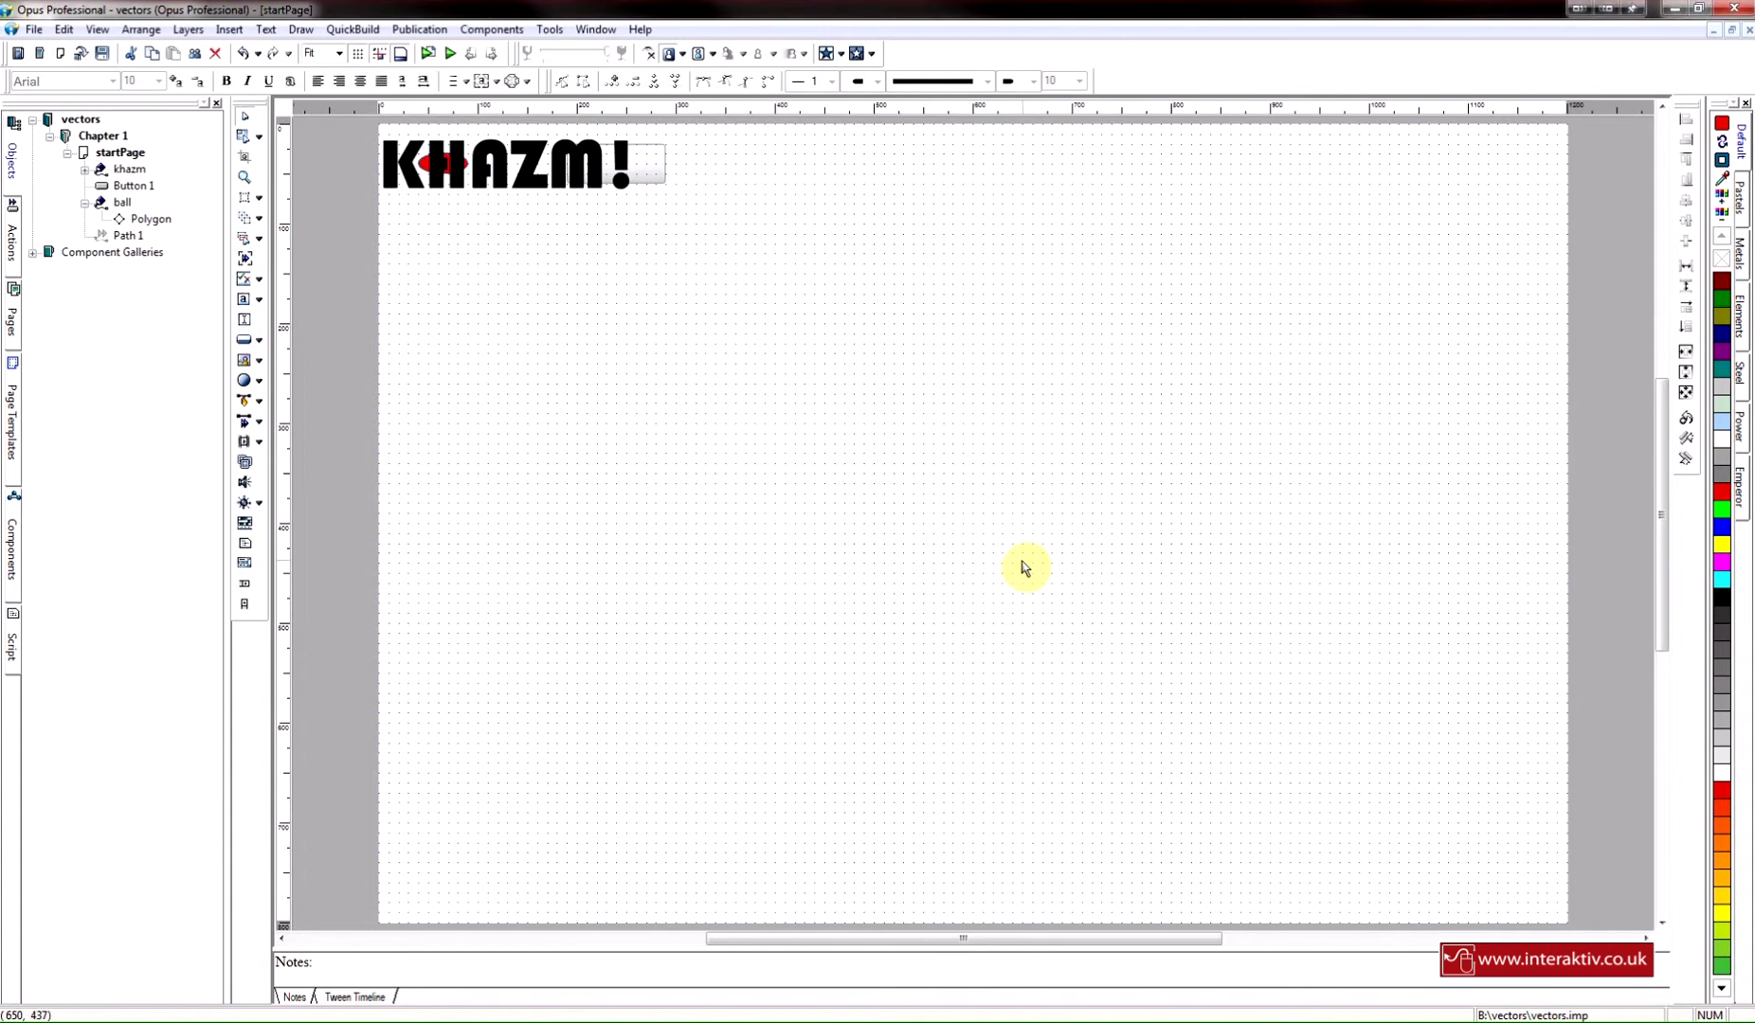
pyautogui.click(128, 175)
pyautogui.moveTo(595, 194); pyautogui.dragTo(976, 270)
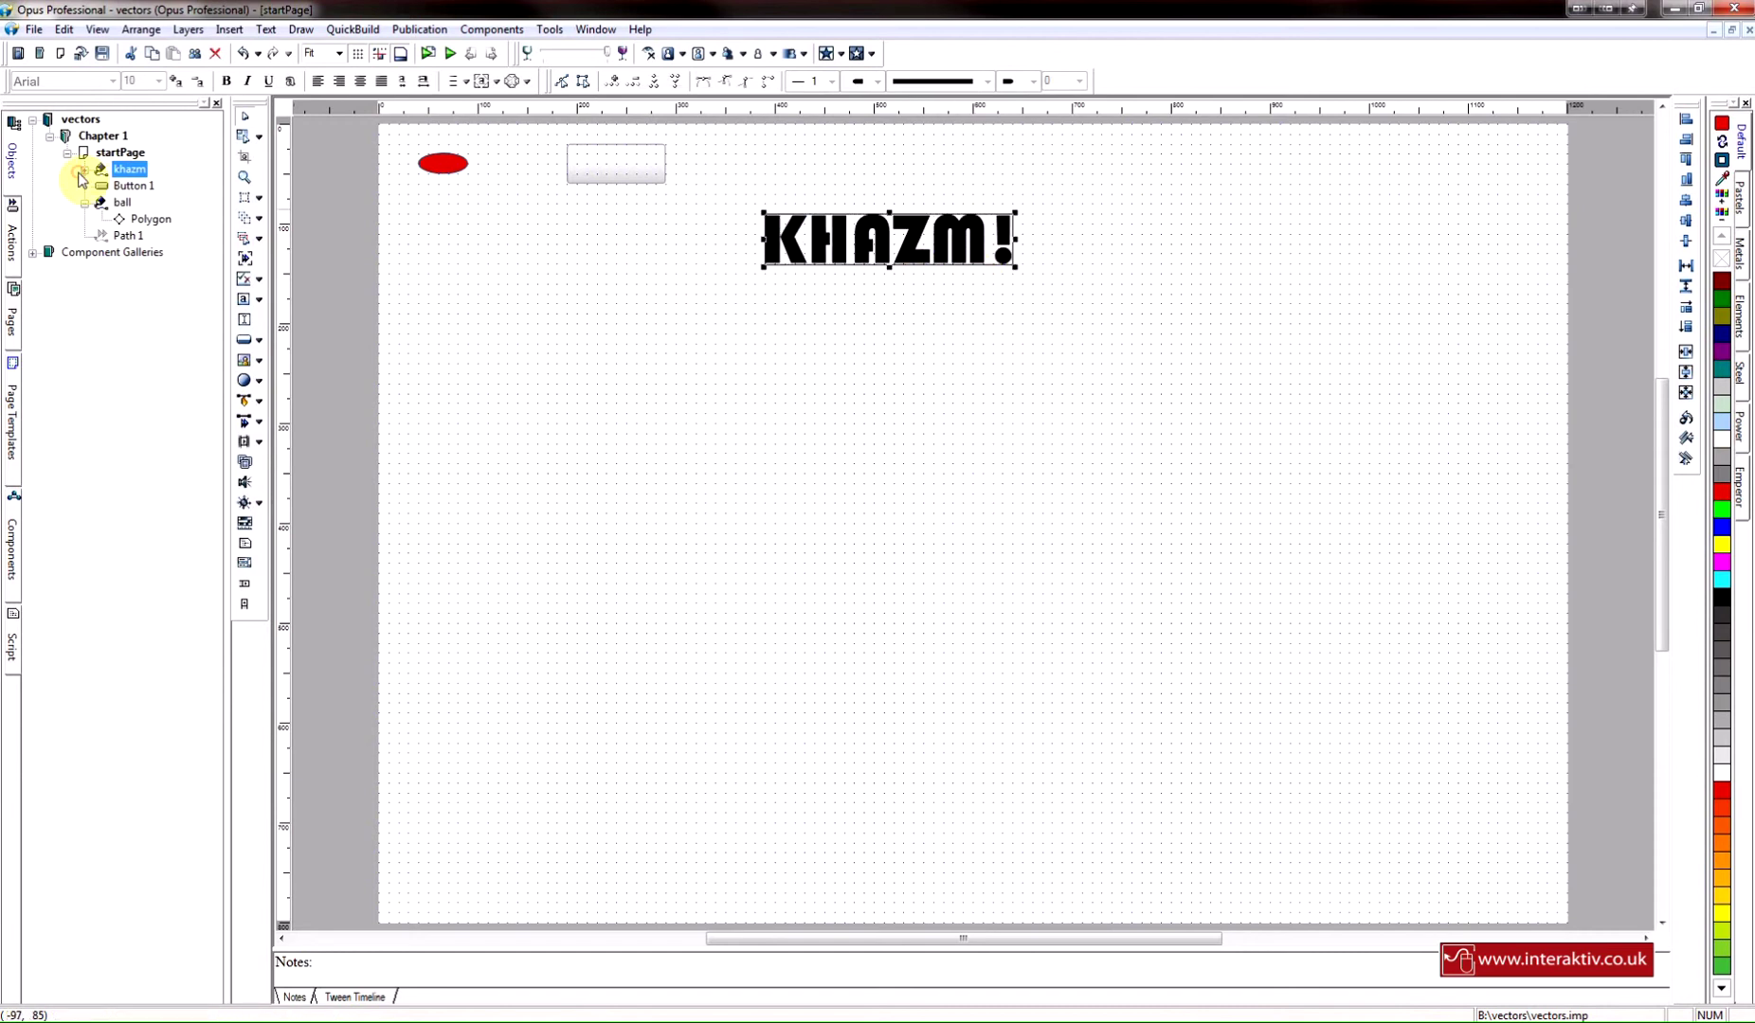
# Expand the khazm vector in the object tree and check which letter each of its polygons represents
pyautogui.click(85, 170)
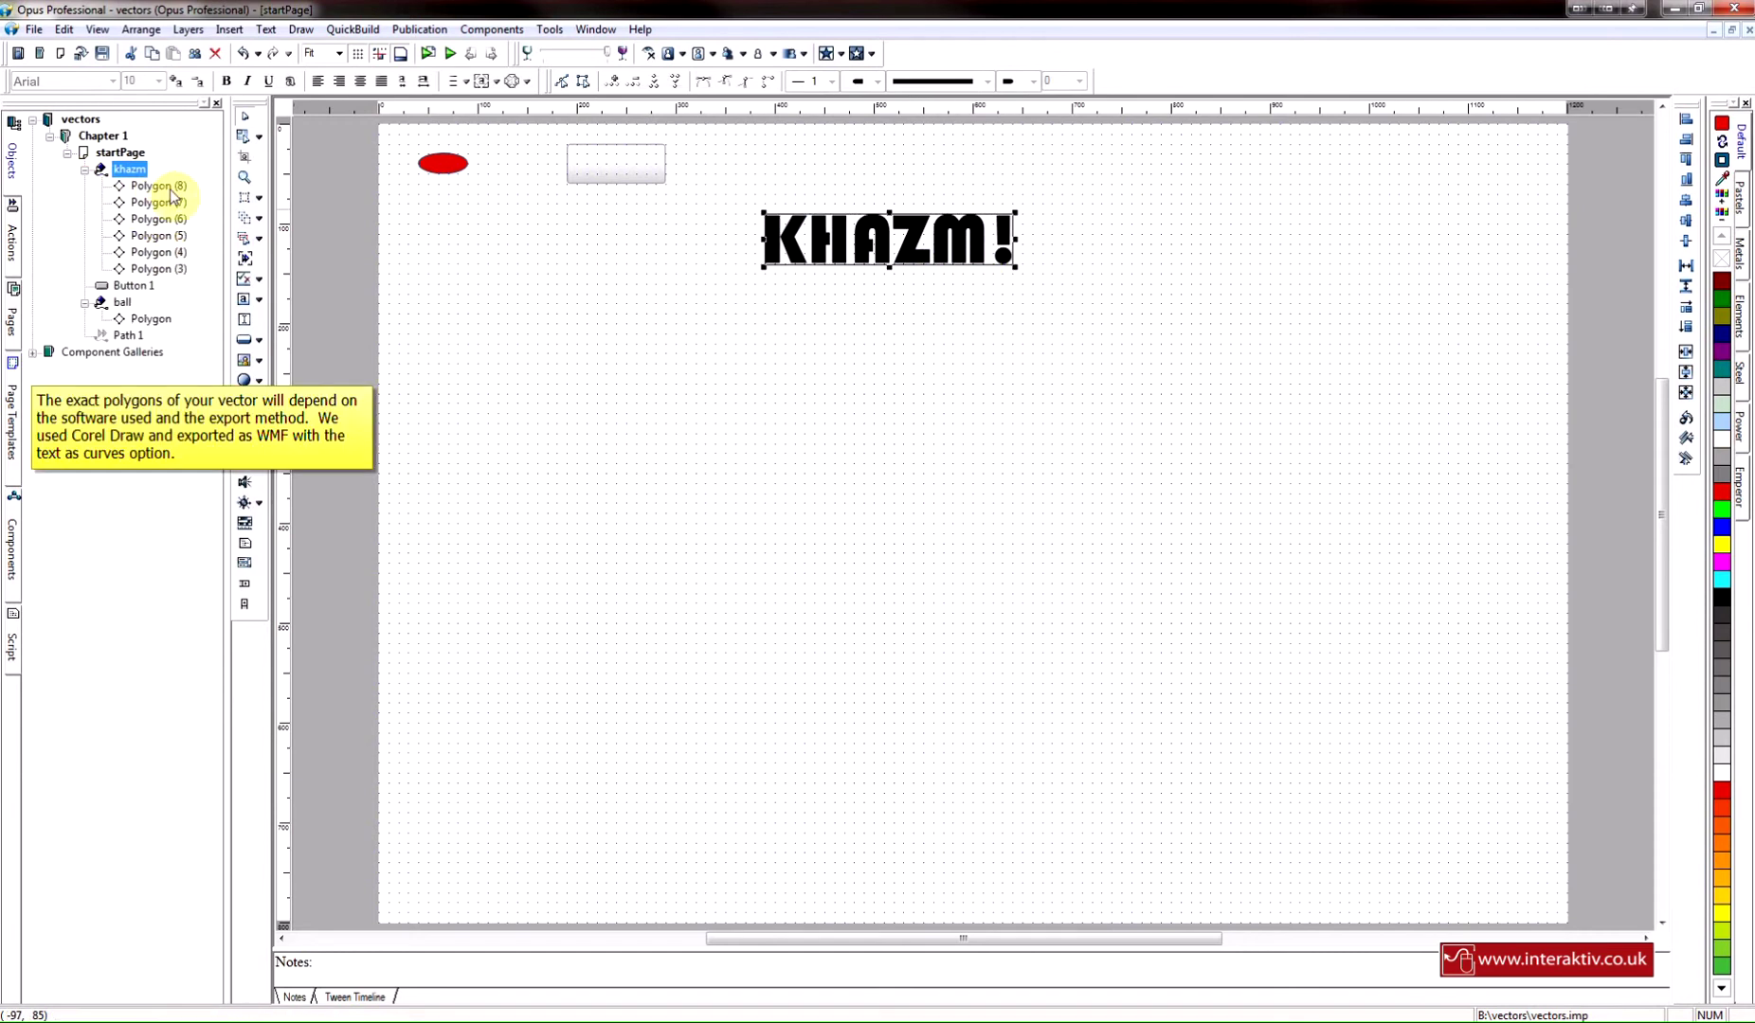
pyautogui.click(154, 269)
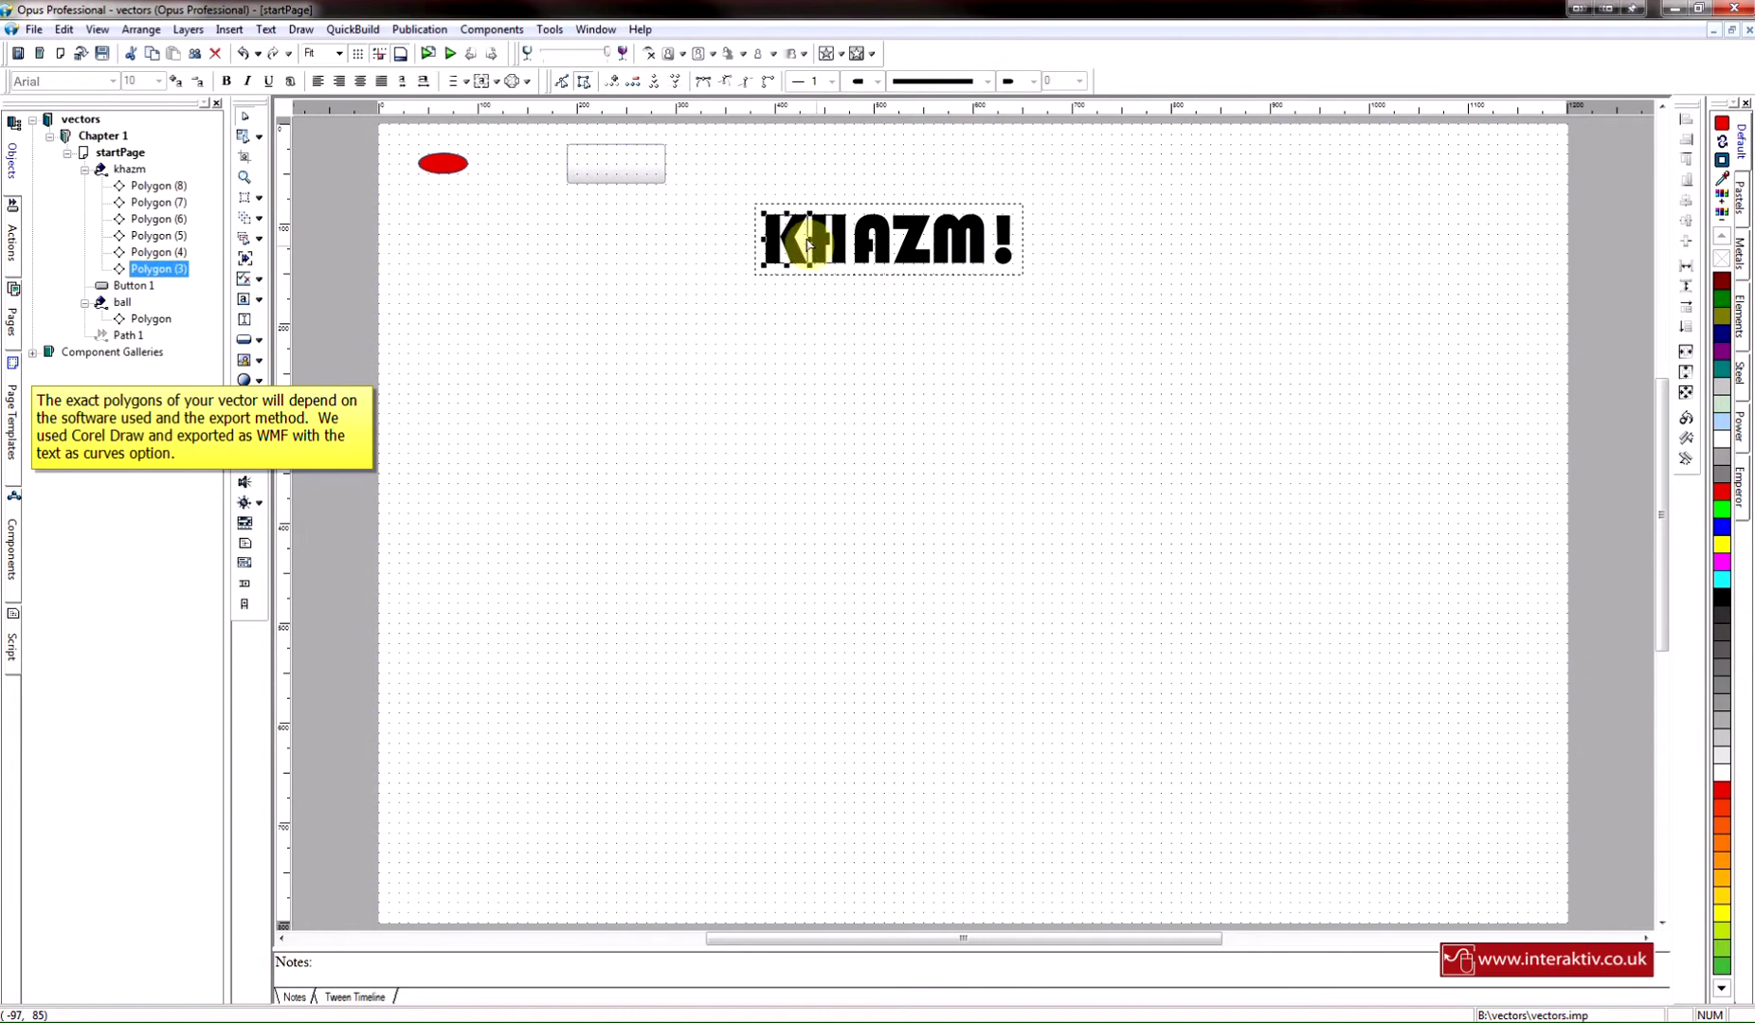
pyautogui.click(159, 252)
pyautogui.click(159, 236)
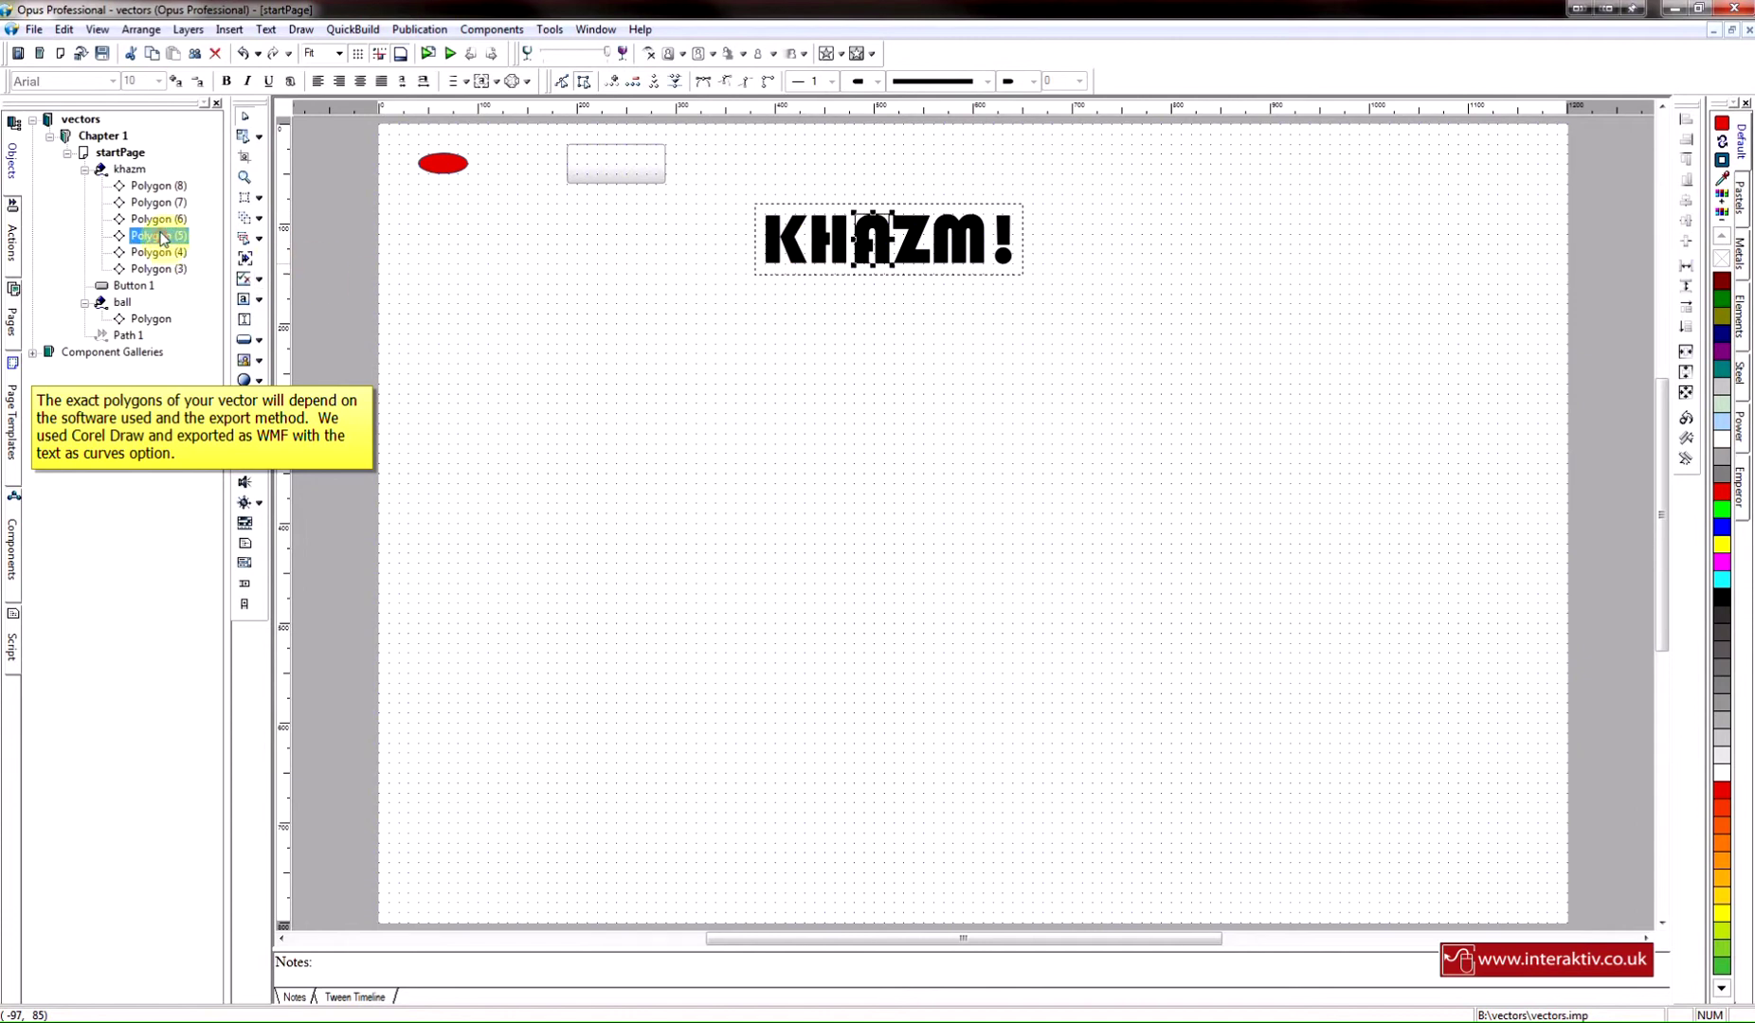
pyautogui.click(159, 219)
pyautogui.click(158, 202)
pyautogui.click(158, 185)
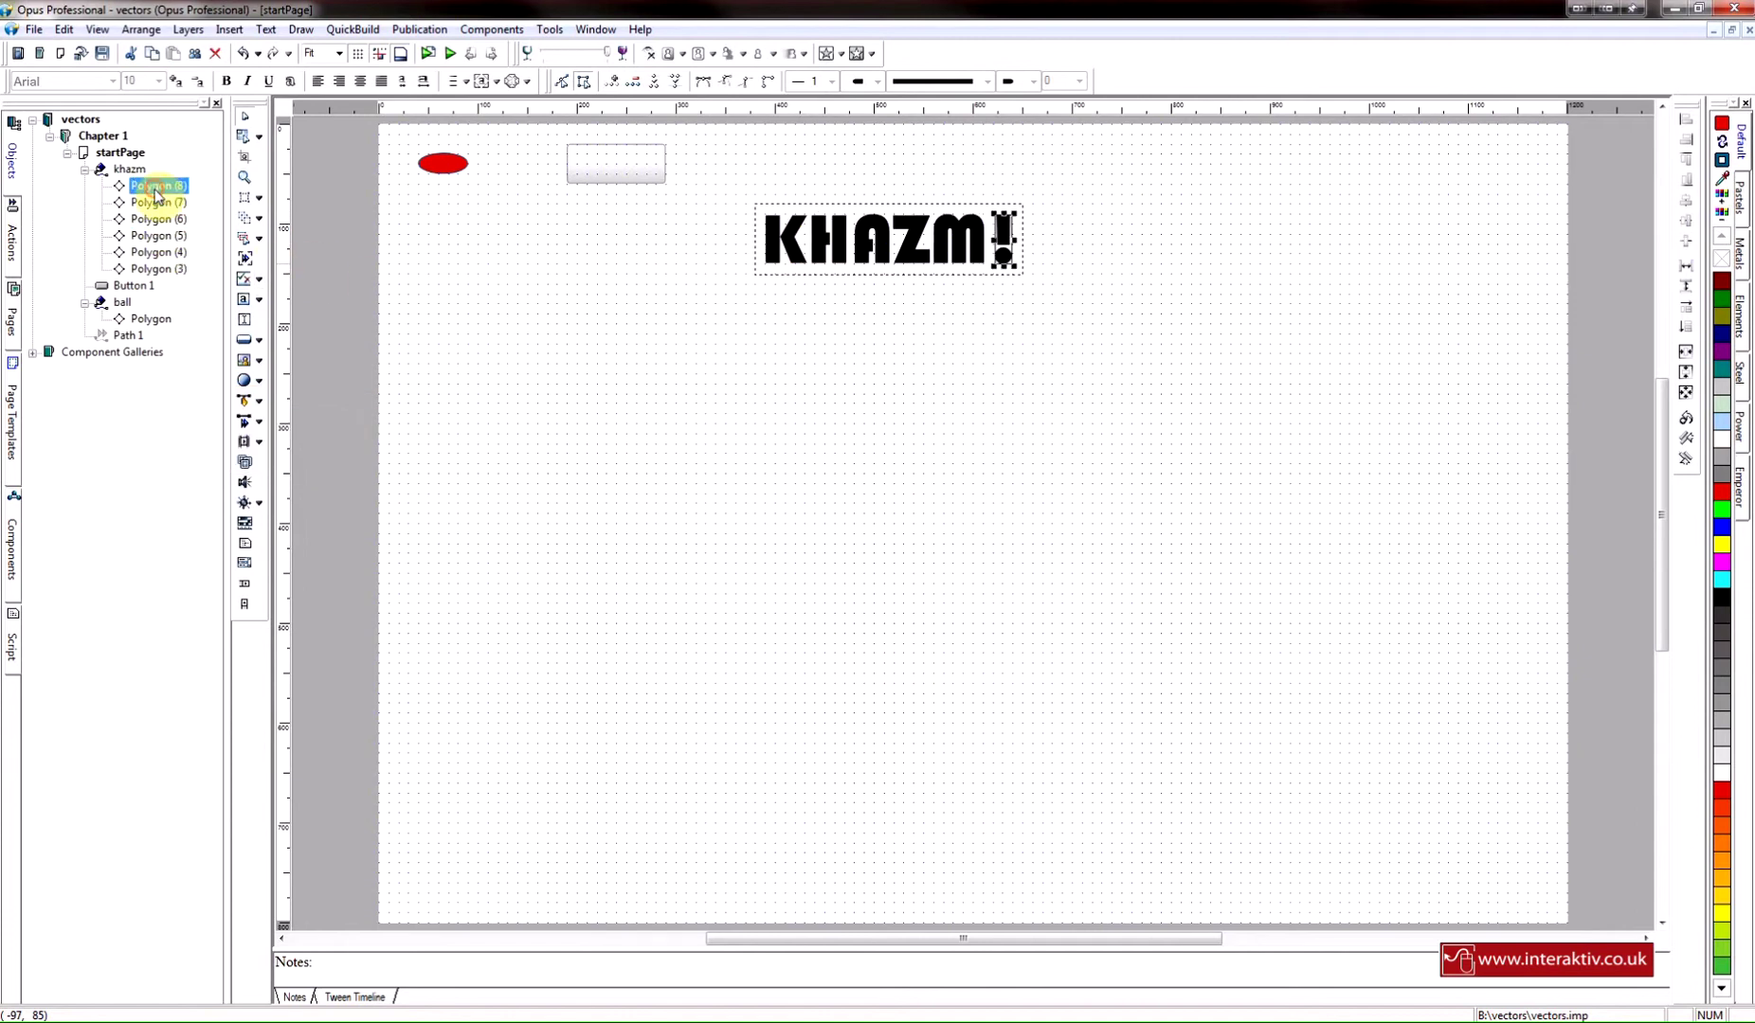
pyautogui.click(1109, 246)
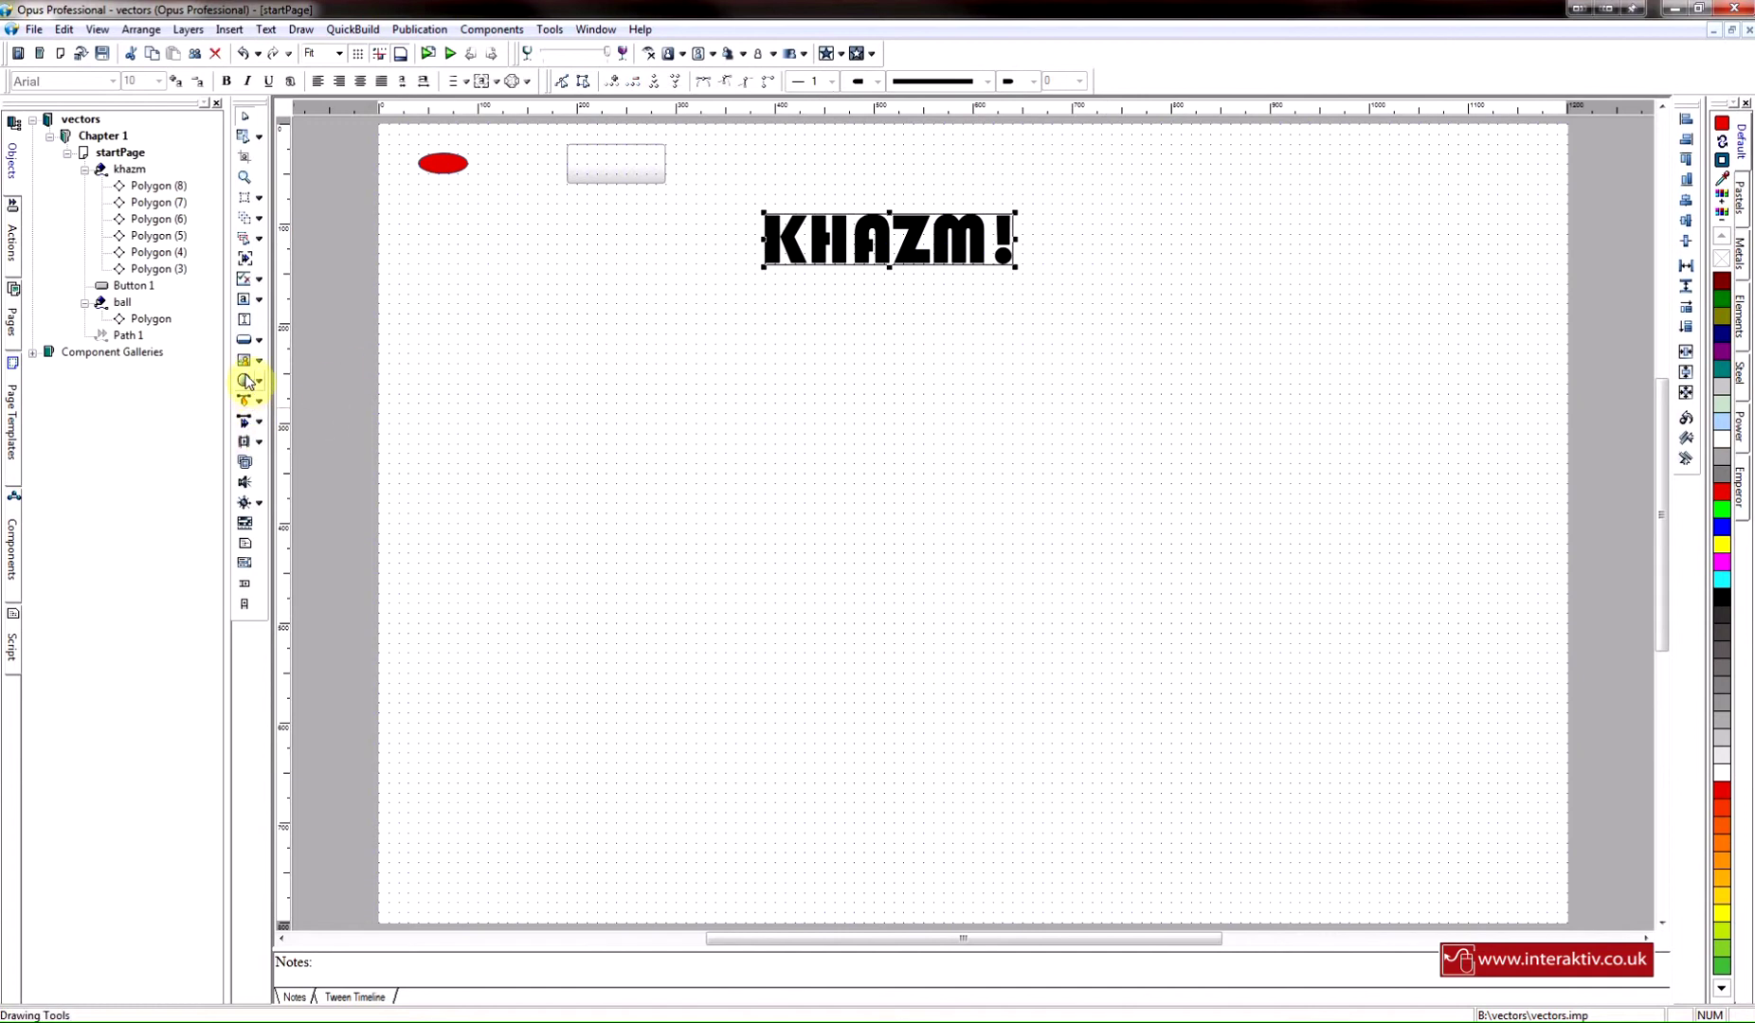
# Draw a tween frame 520 by 290 below the KHAZM! vector and enlarge the tween timeline area
pyautogui.click(247, 266)
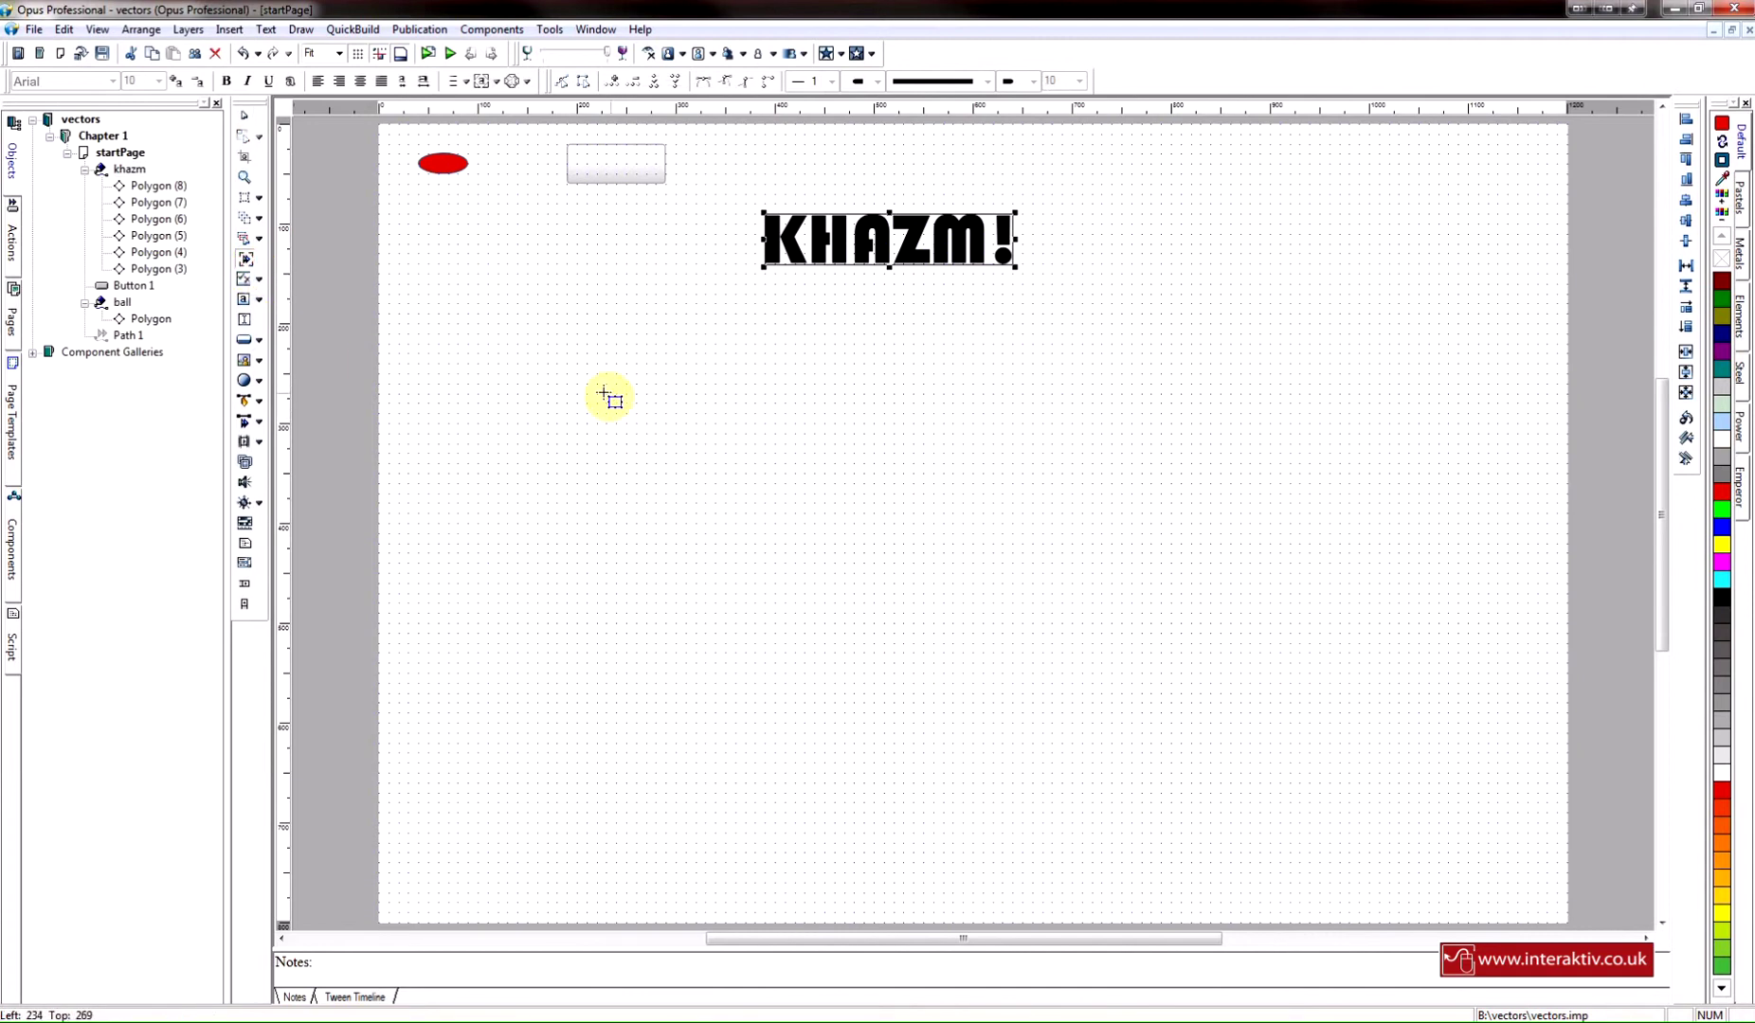
pyautogui.moveTo(606, 393); pyautogui.dragTo(1124, 683)
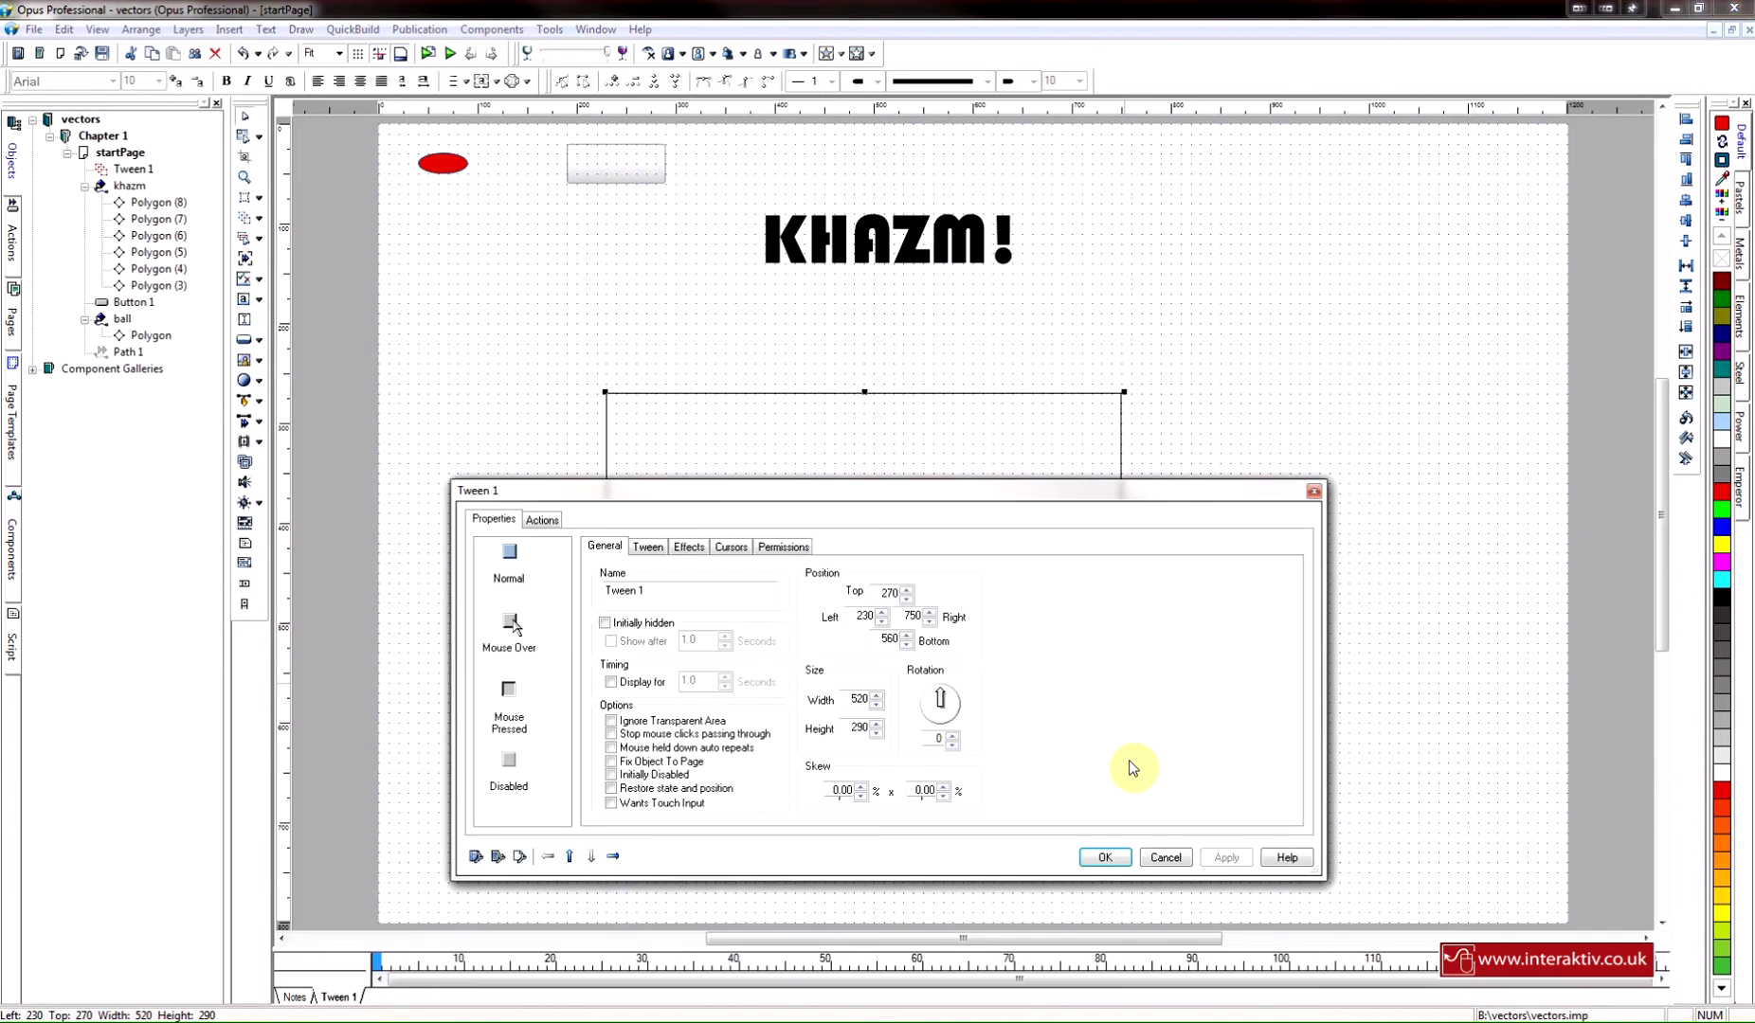
pyautogui.click(1104, 857)
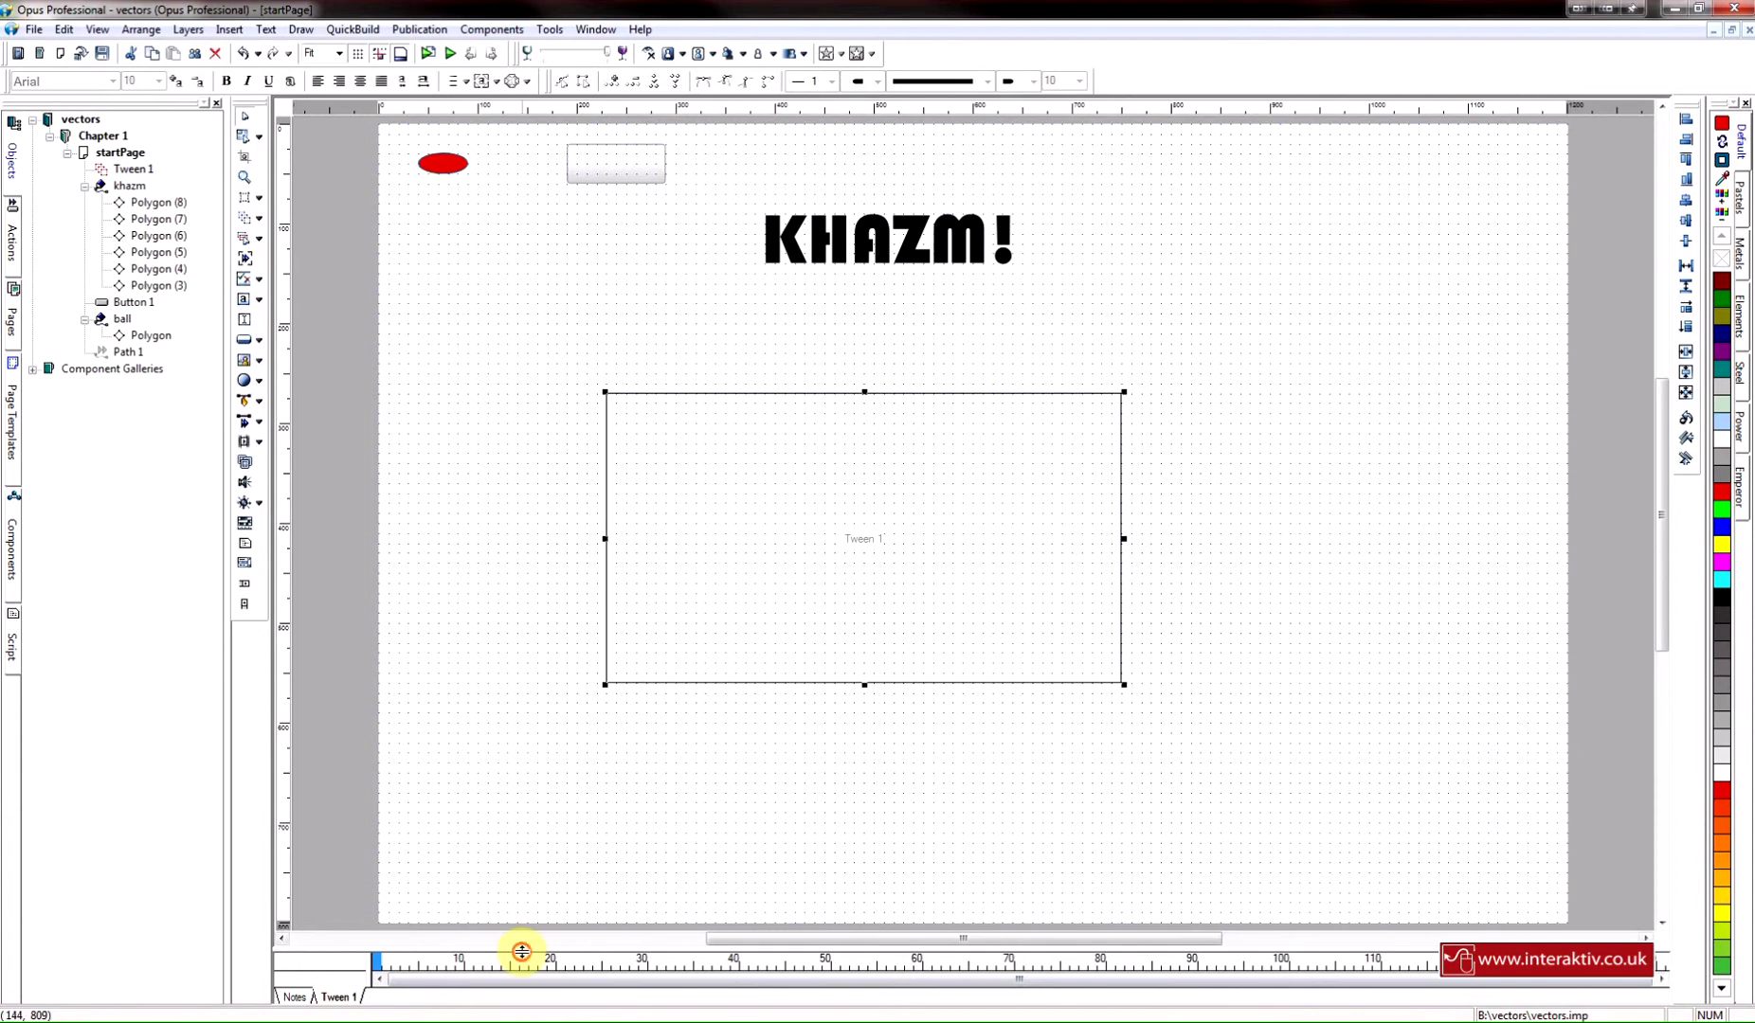
pyautogui.moveTo(522, 952); pyautogui.dragTo(517, 862)
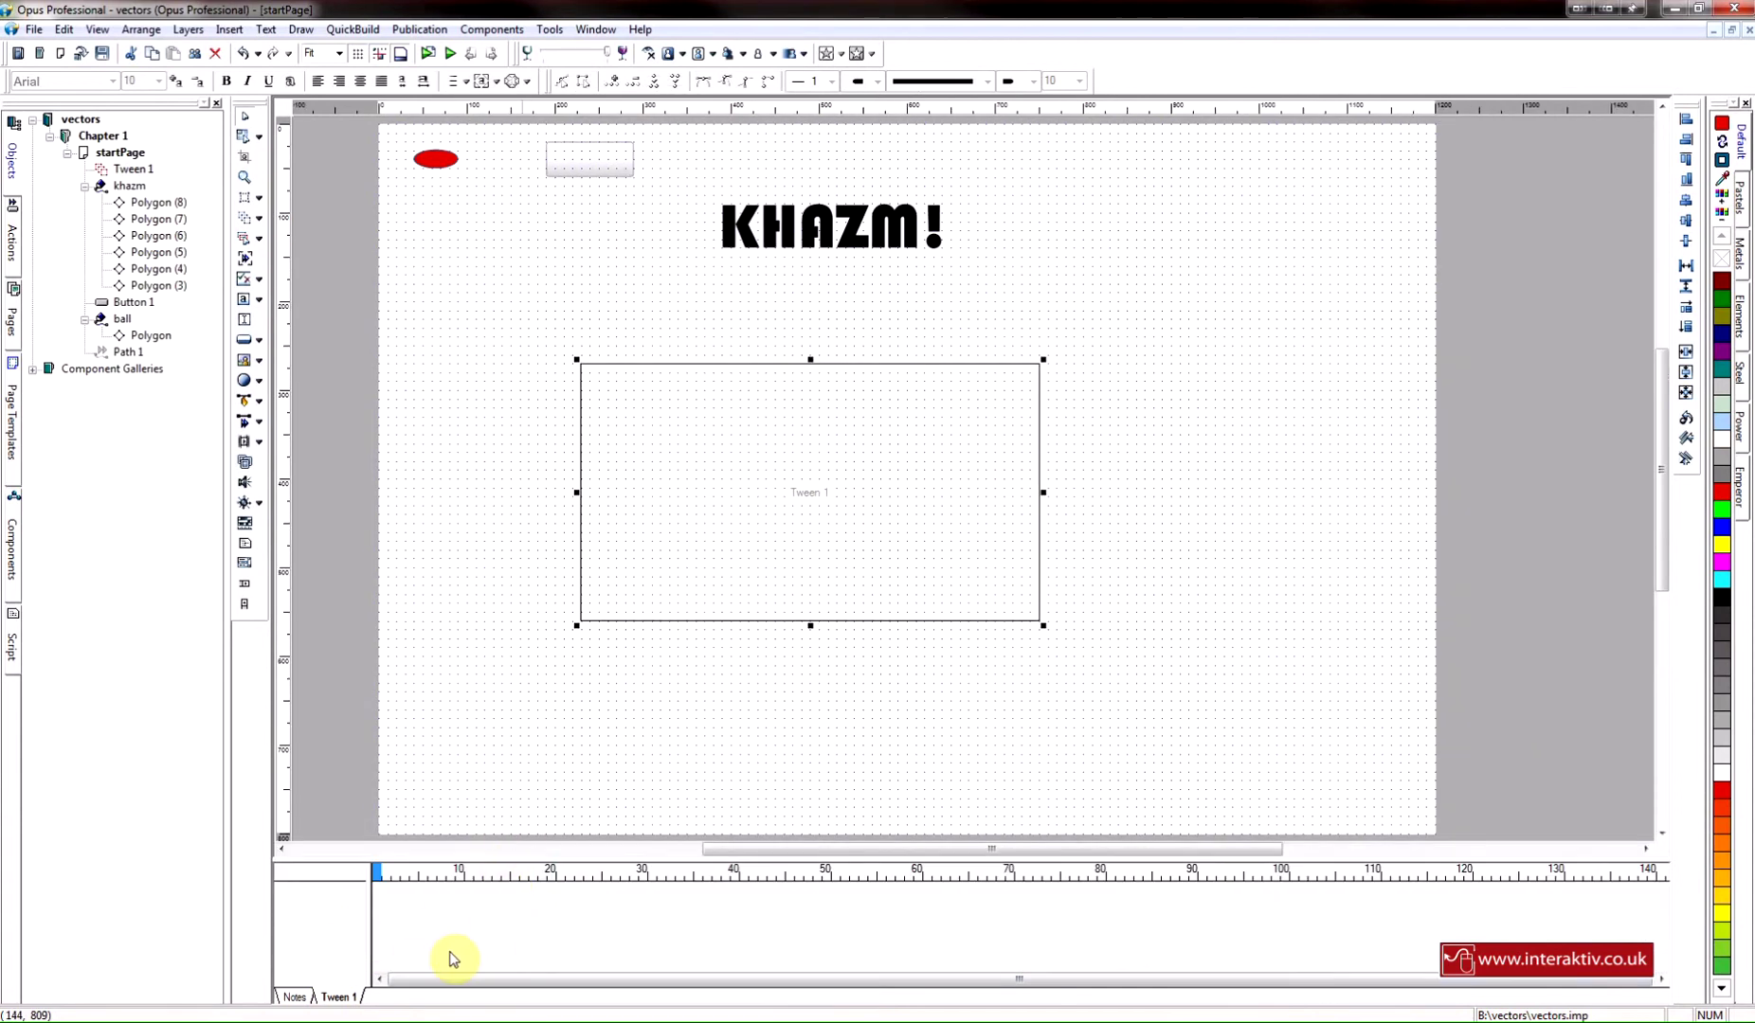
# Hide the Tween/Notes view and show it again
pyautogui.click(98, 30)
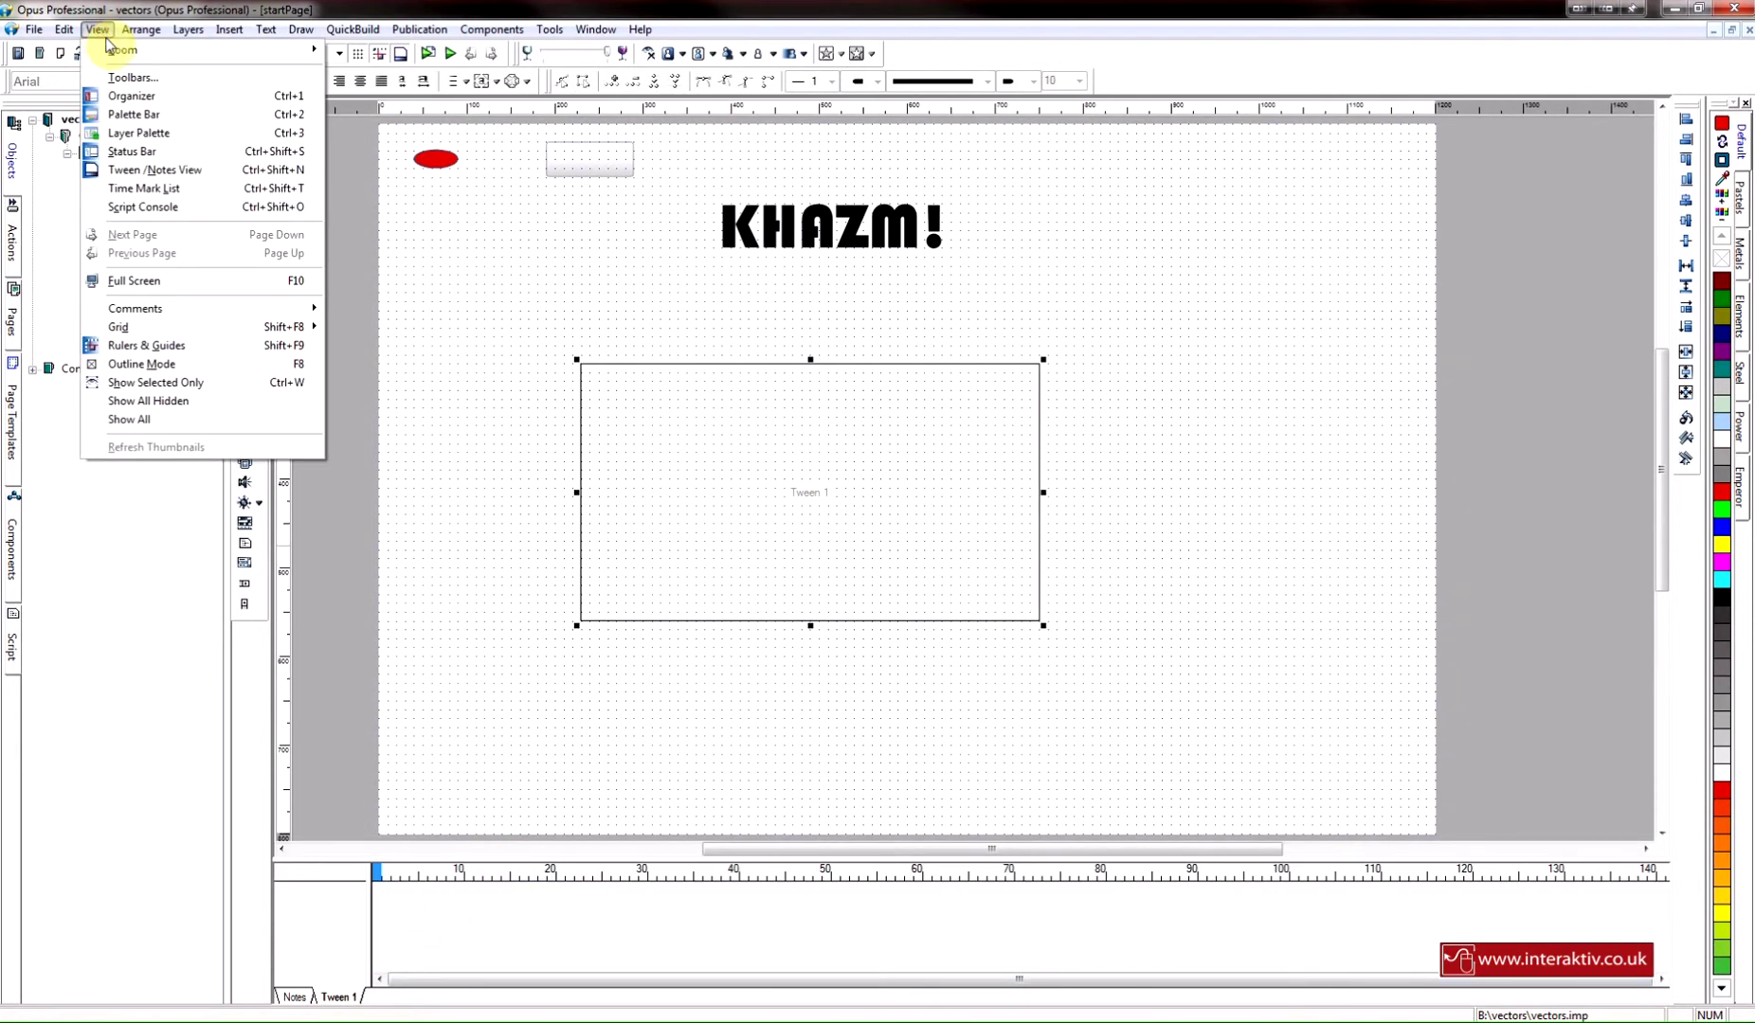
pyautogui.click(217, 183)
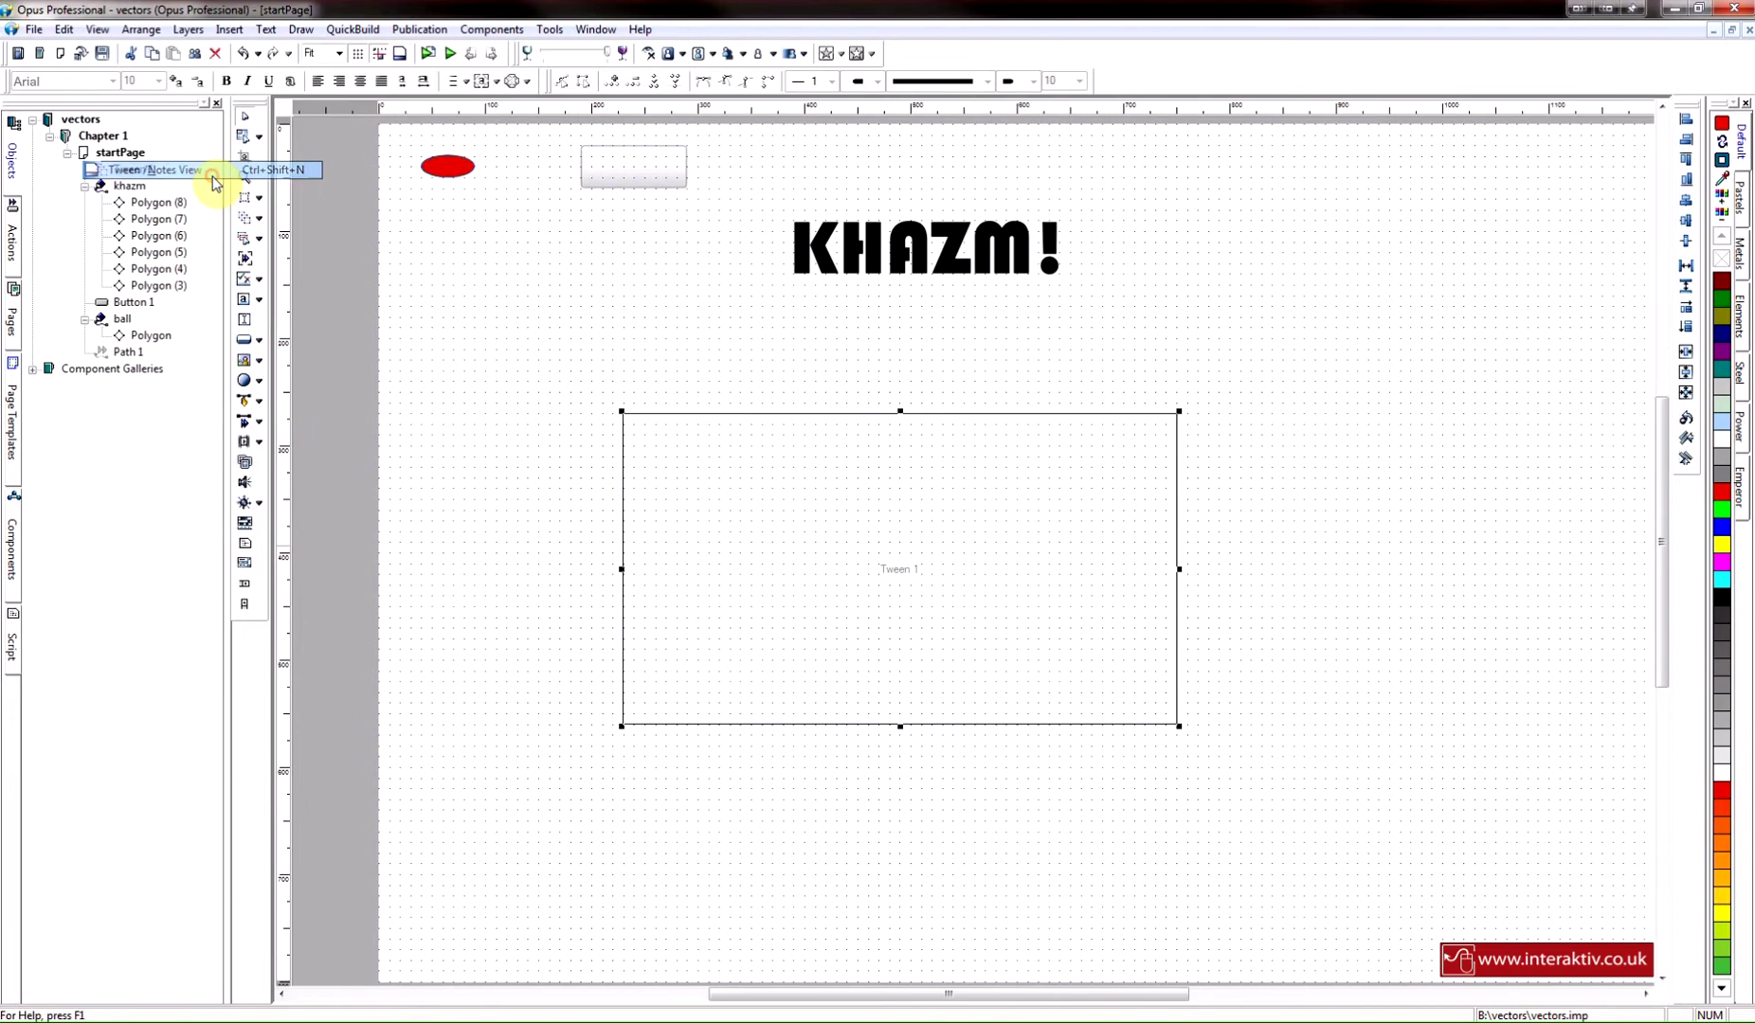
pyautogui.click(98, 30)
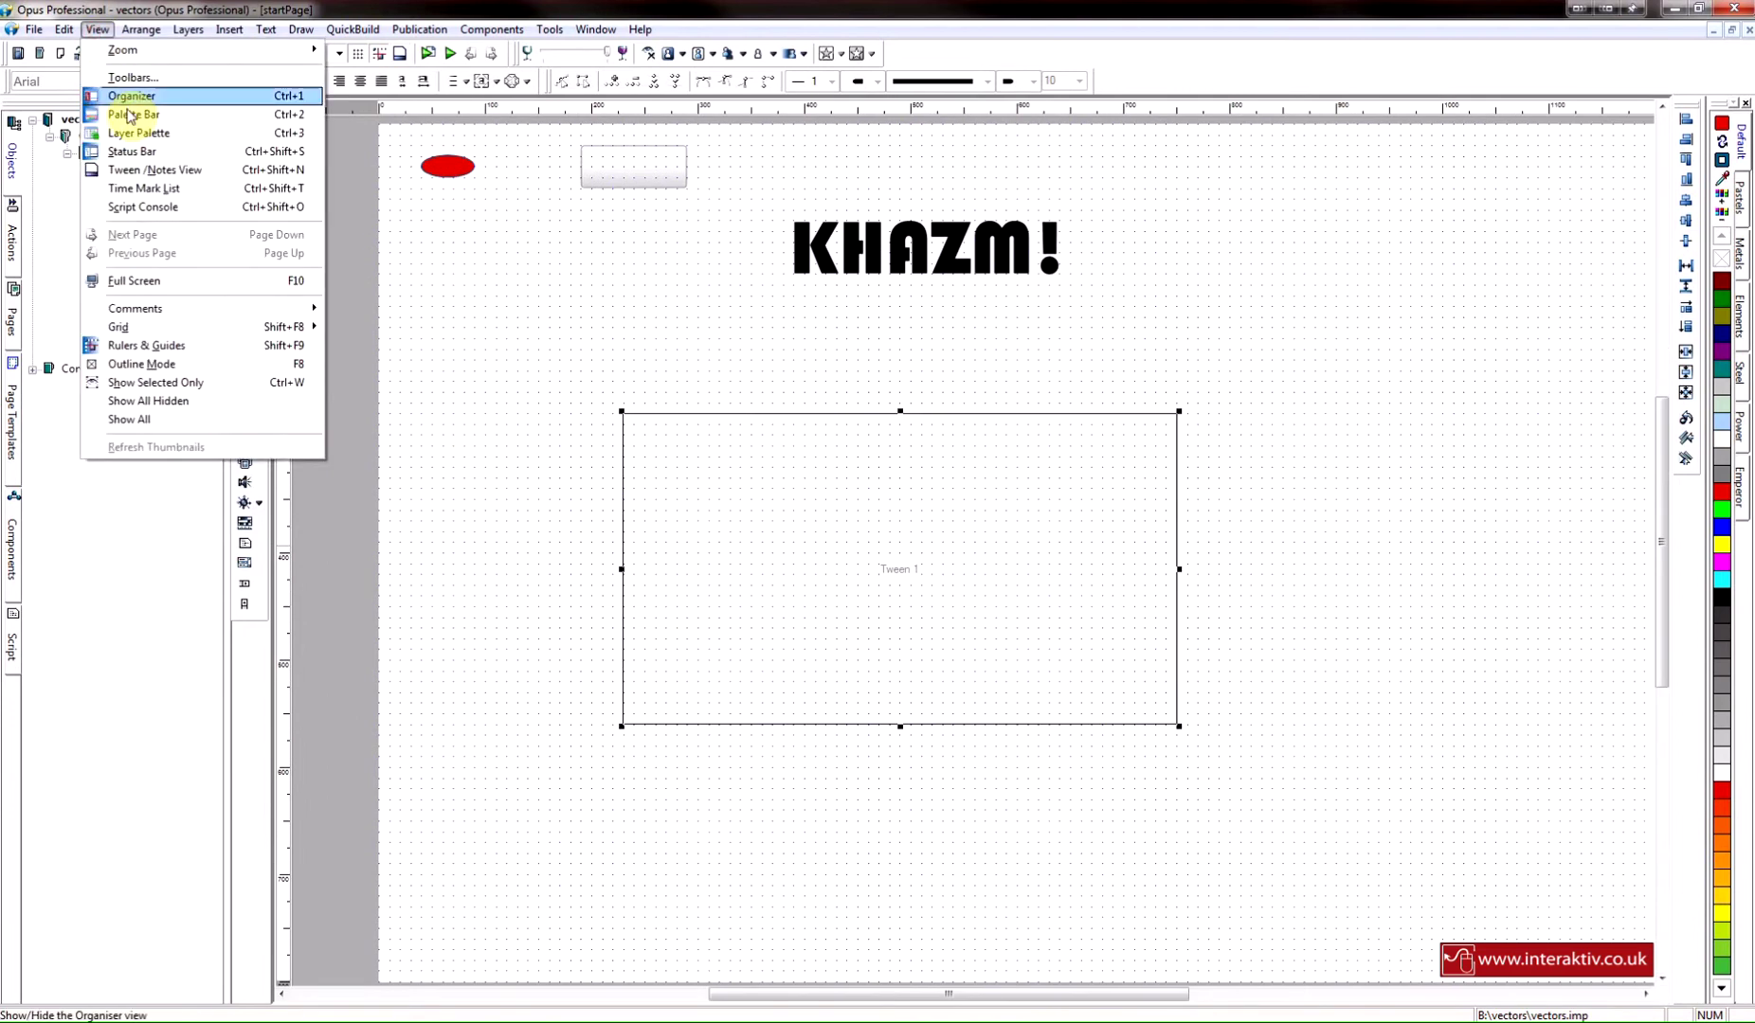
pyautogui.click(194, 172)
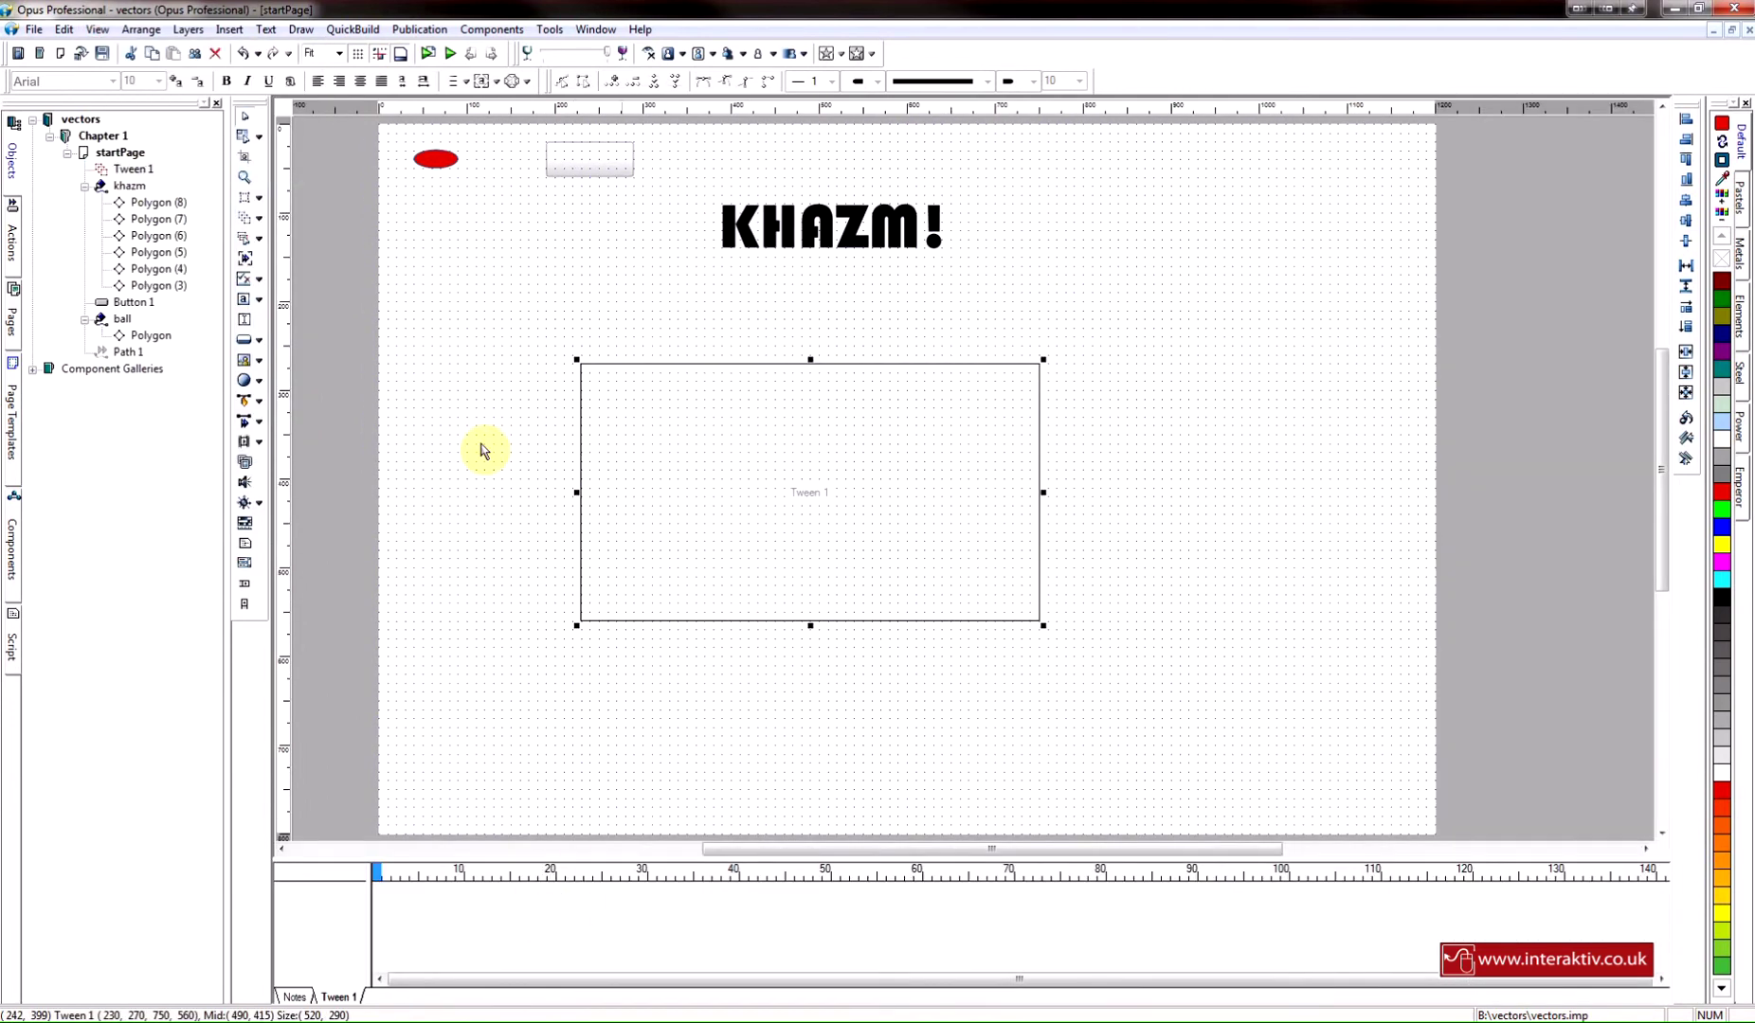
# Insert the khazm vector into the Tween 1 object
pyautogui.click(106, 190)
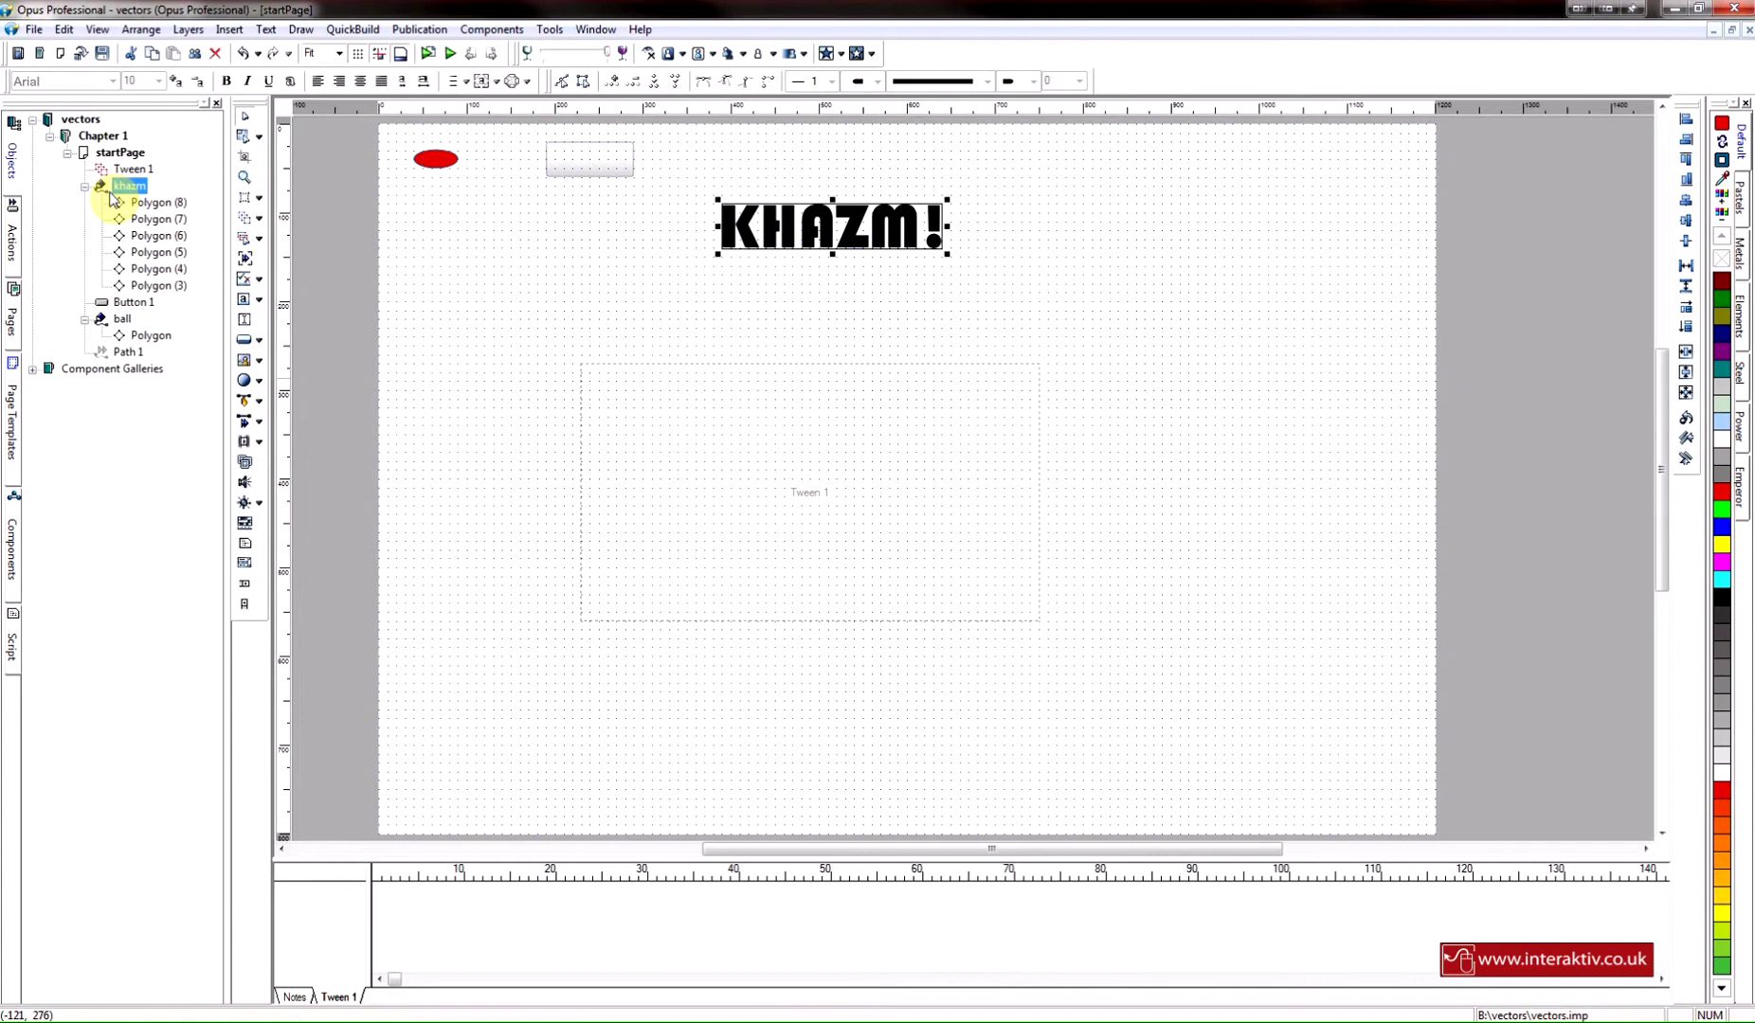
pyautogui.moveTo(112, 194); pyautogui.dragTo(131, 176)
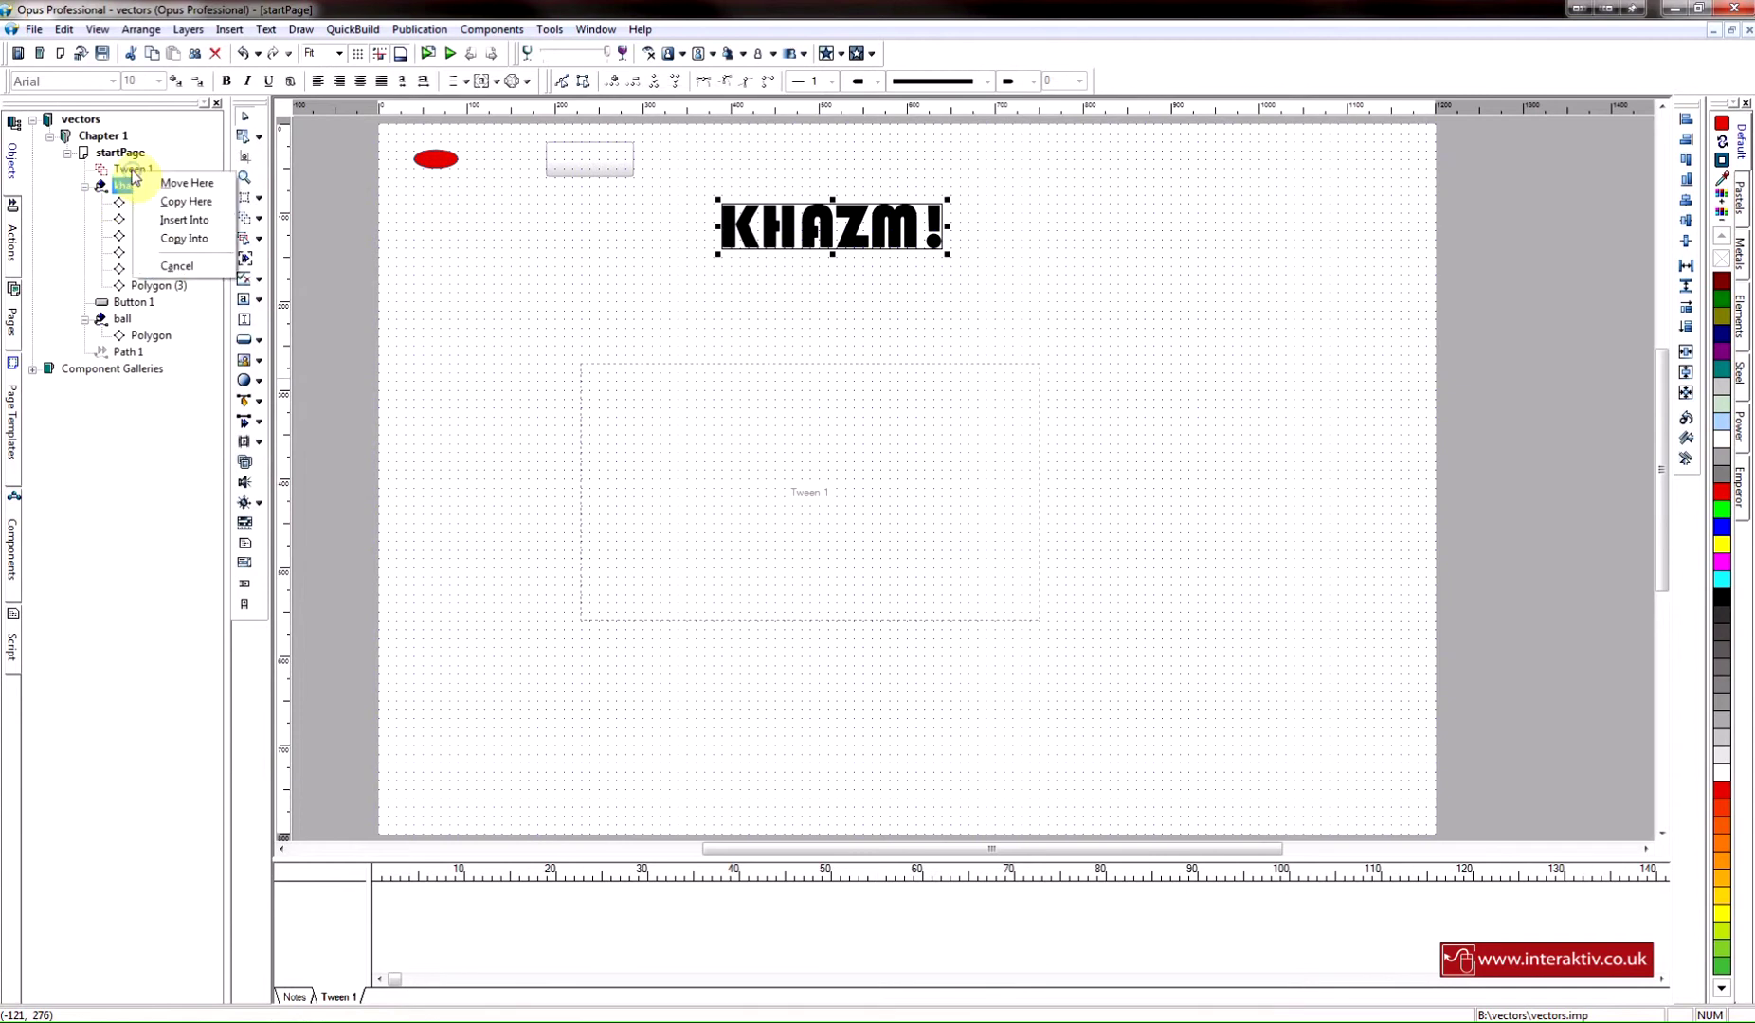
pyautogui.click(180, 229)
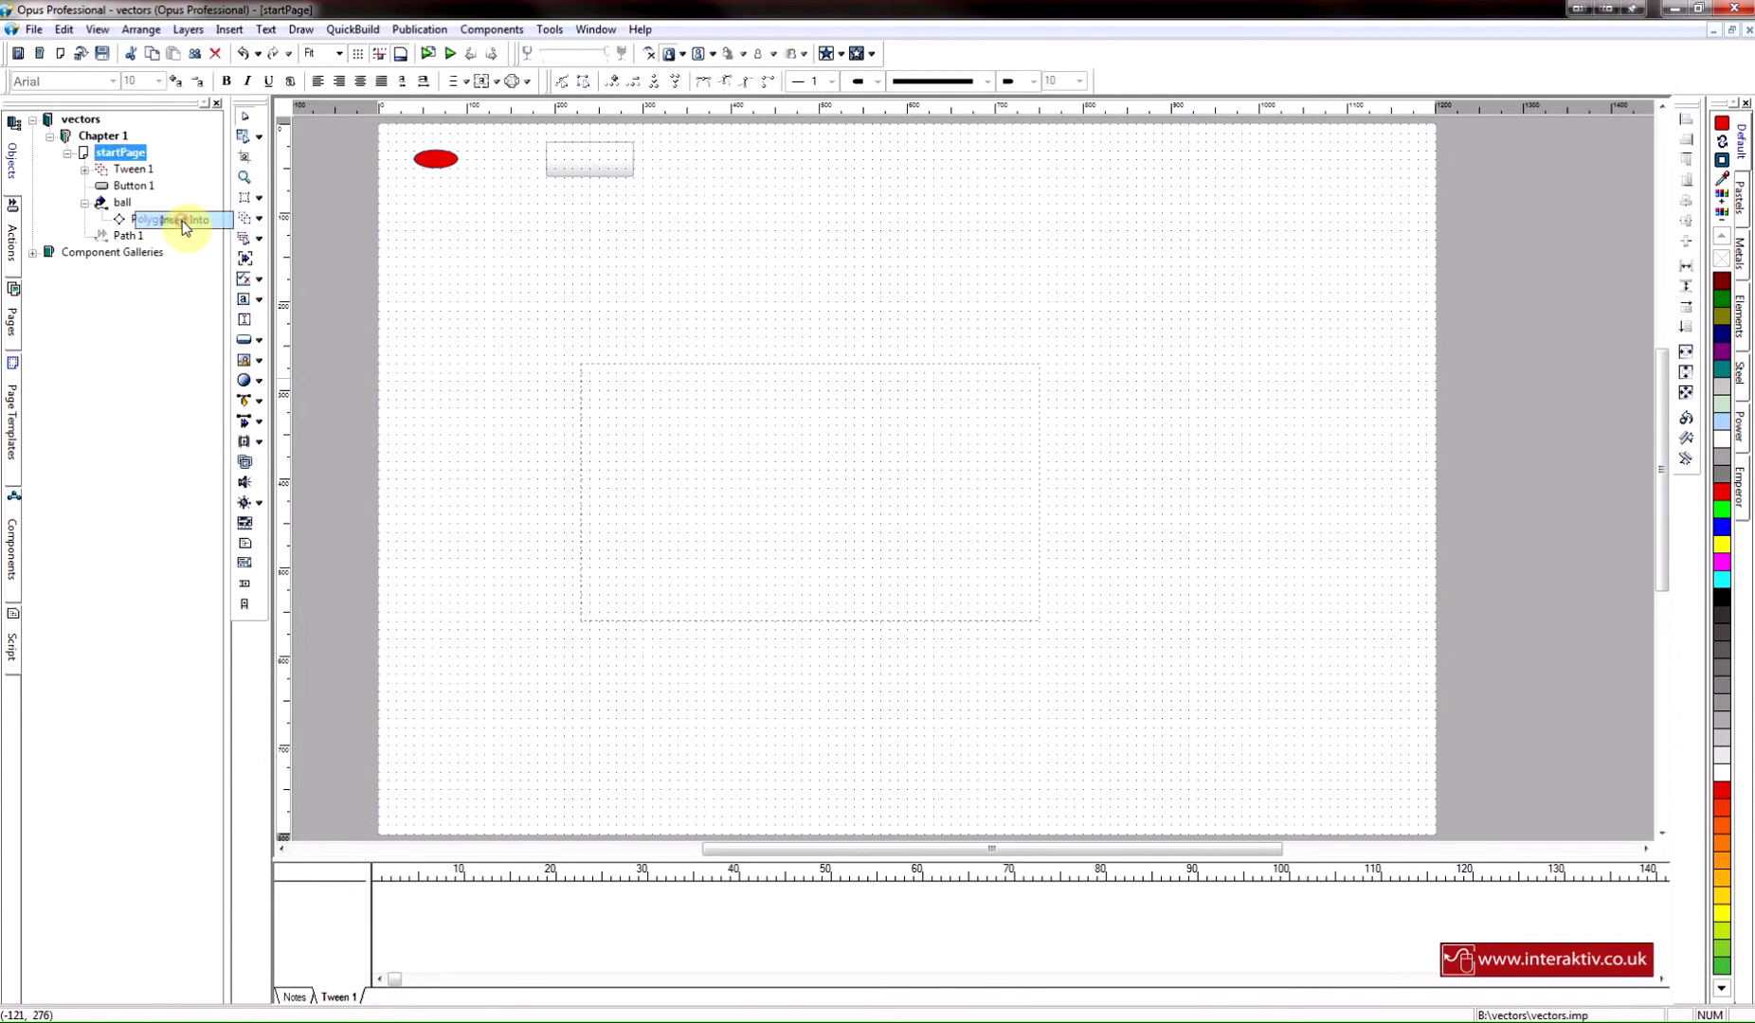
# Move the KHAZM! vector to the tween frame's upper-left corner and enlarge it to nearly fill the frame
pyautogui.click(667, 417)
pyautogui.moveTo(870, 229); pyautogui.dragTo(718, 409)
pyautogui.moveTo(729, 394); pyautogui.dragTo(742, 401)
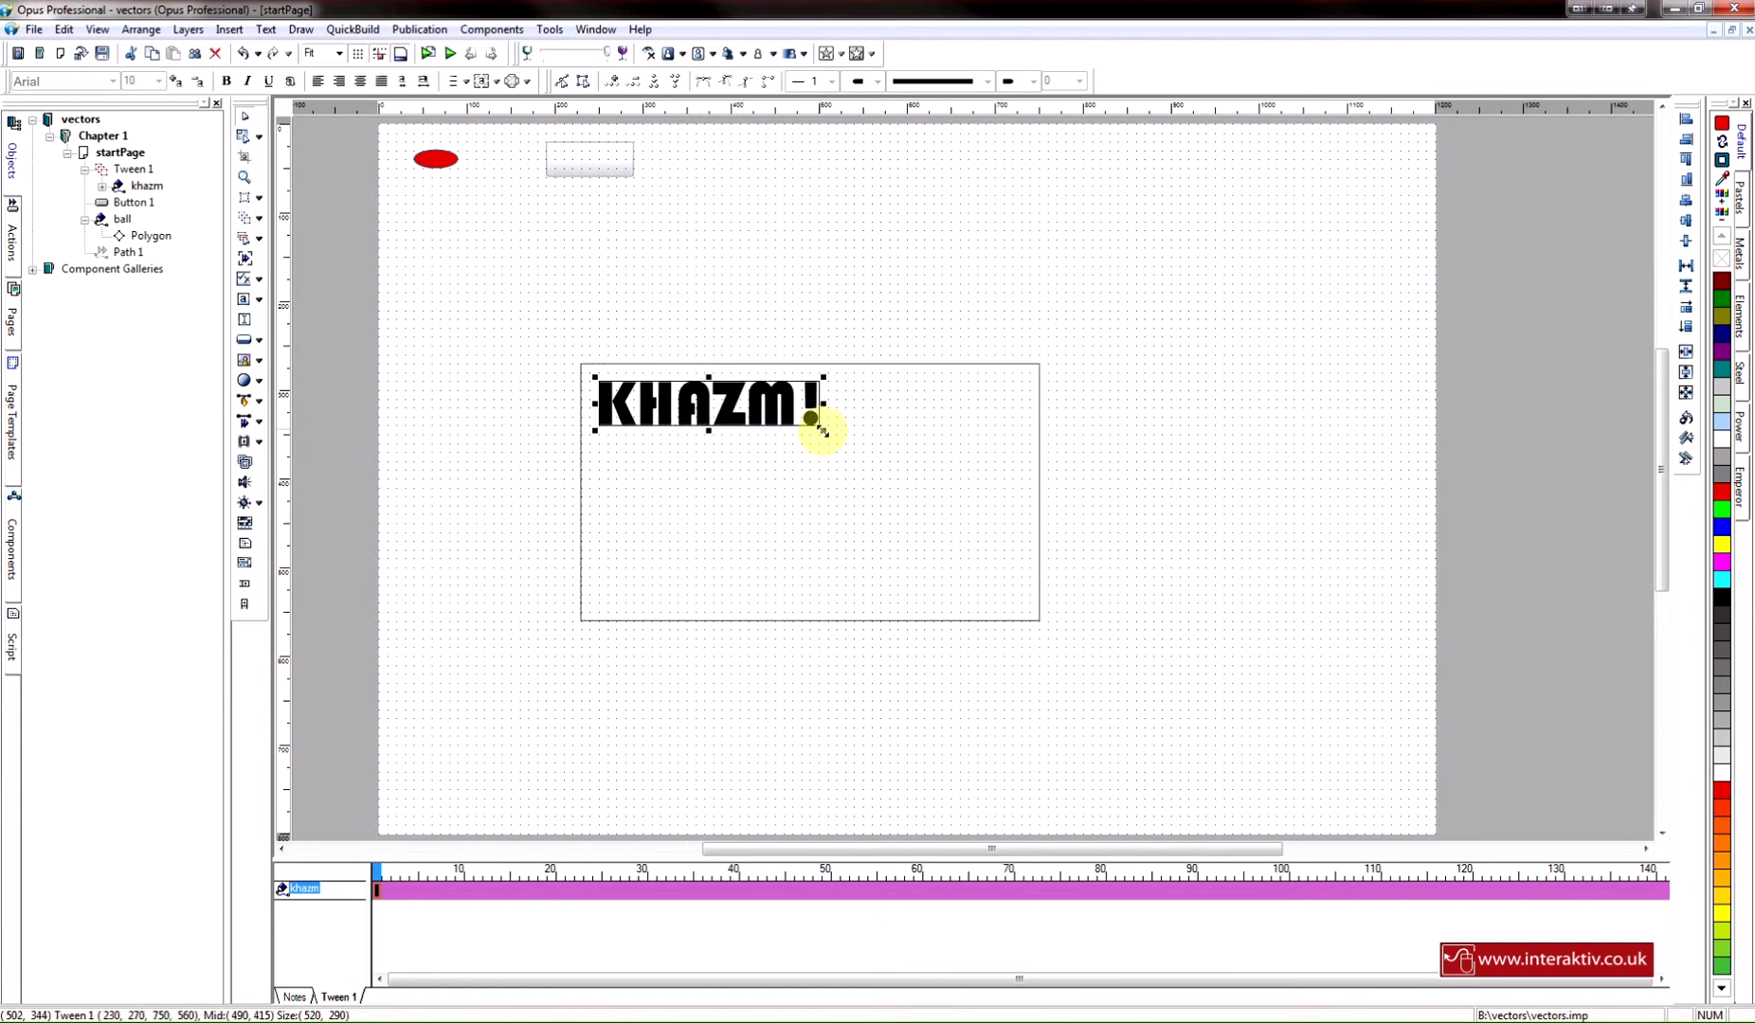
pyautogui.moveTo(823, 432); pyautogui.dragTo(1037, 607)
pyautogui.click(885, 374)
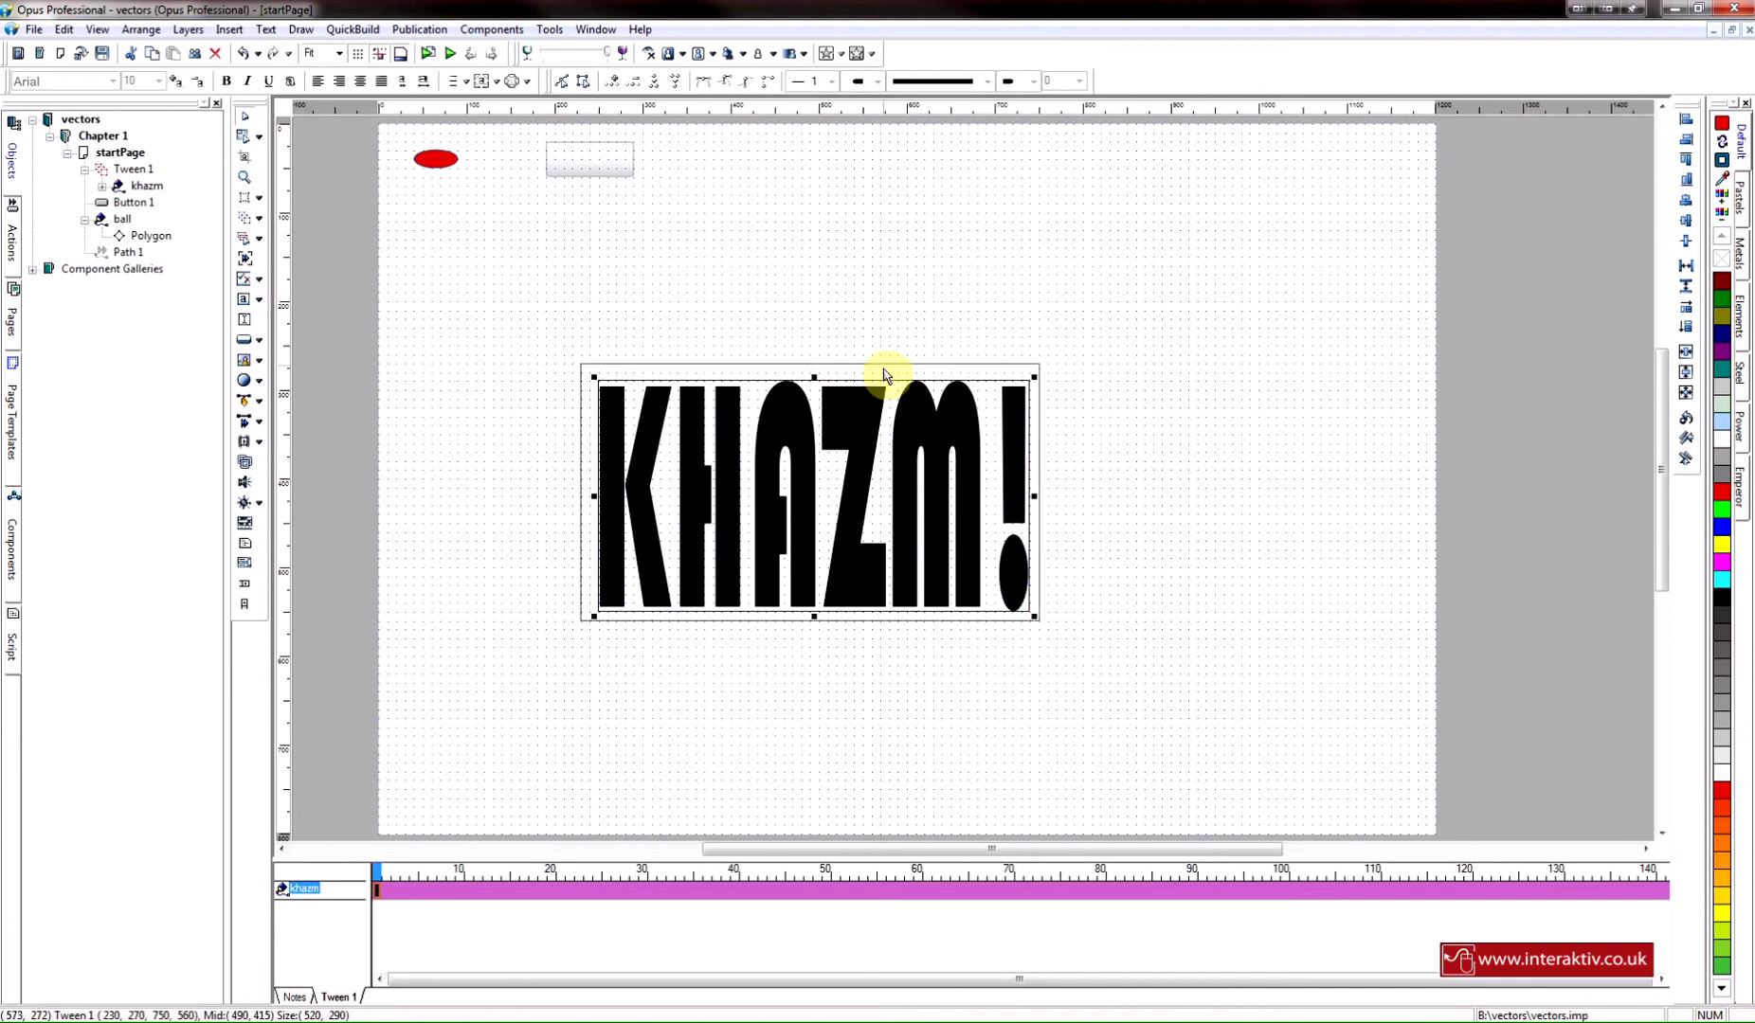
# Undo the centring of the khazm vector and centre the Tween 1 frame on the page instead
pyautogui.click(1687, 396)
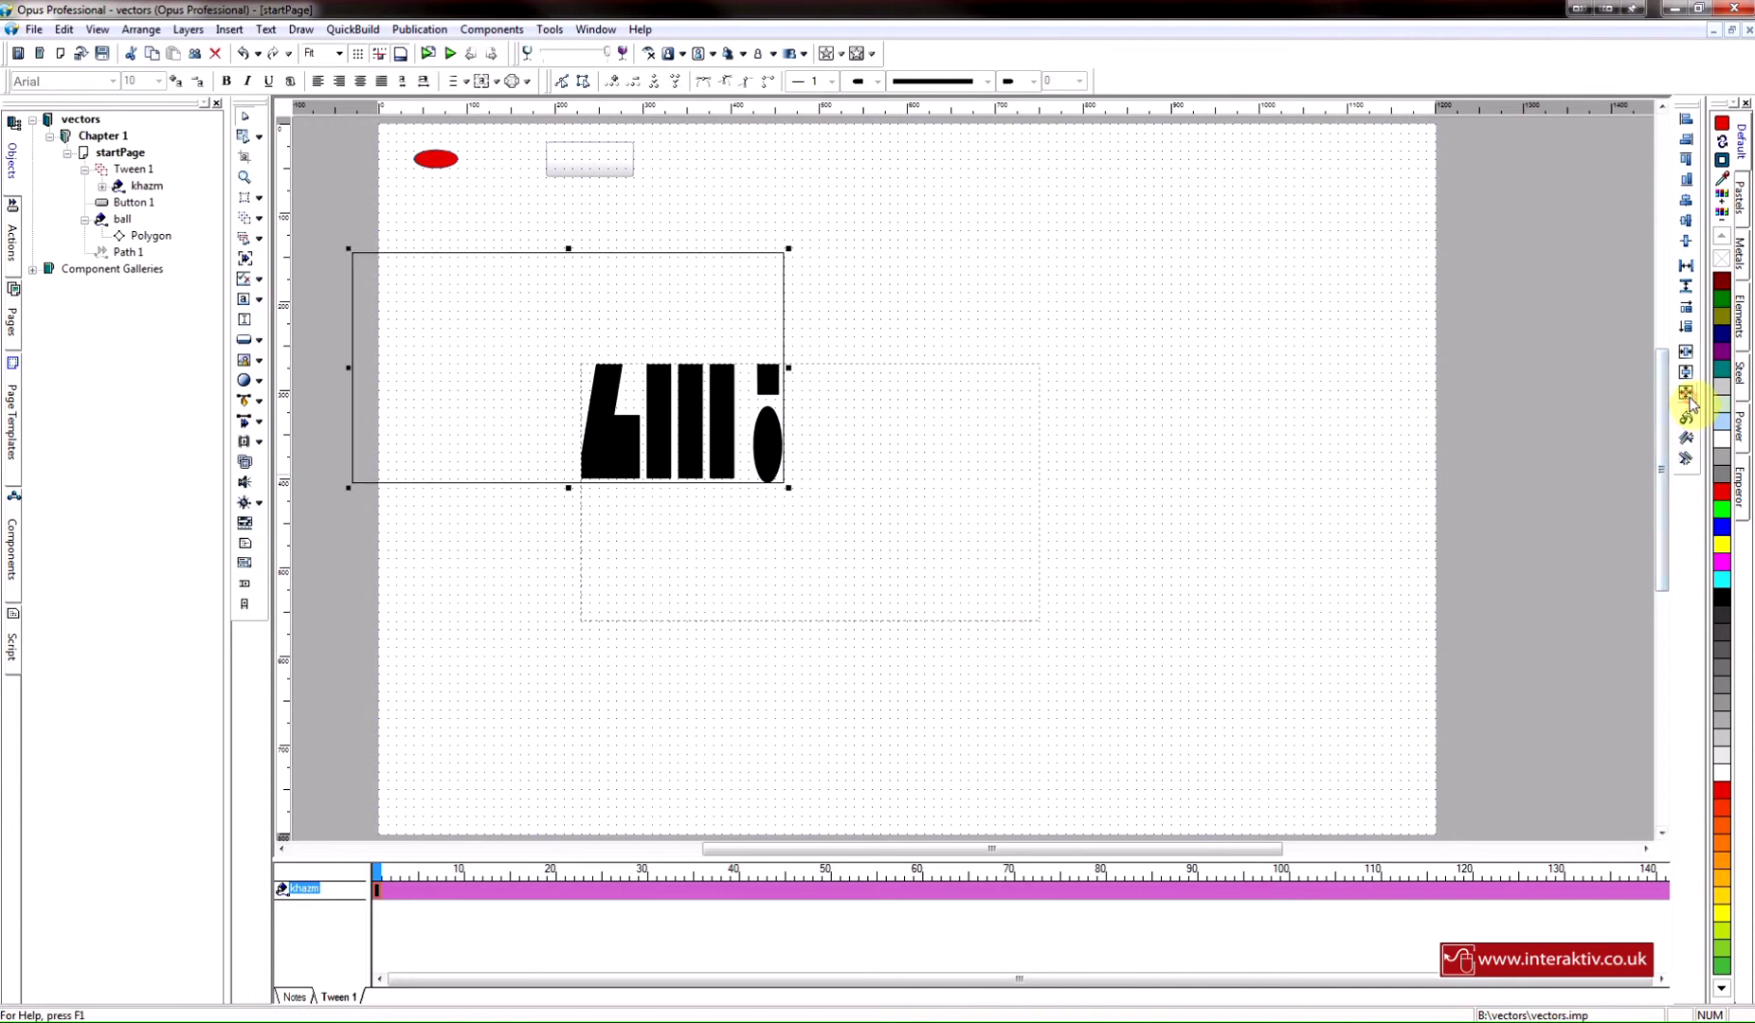
pyautogui.click(244, 63)
pyautogui.click(116, 170)
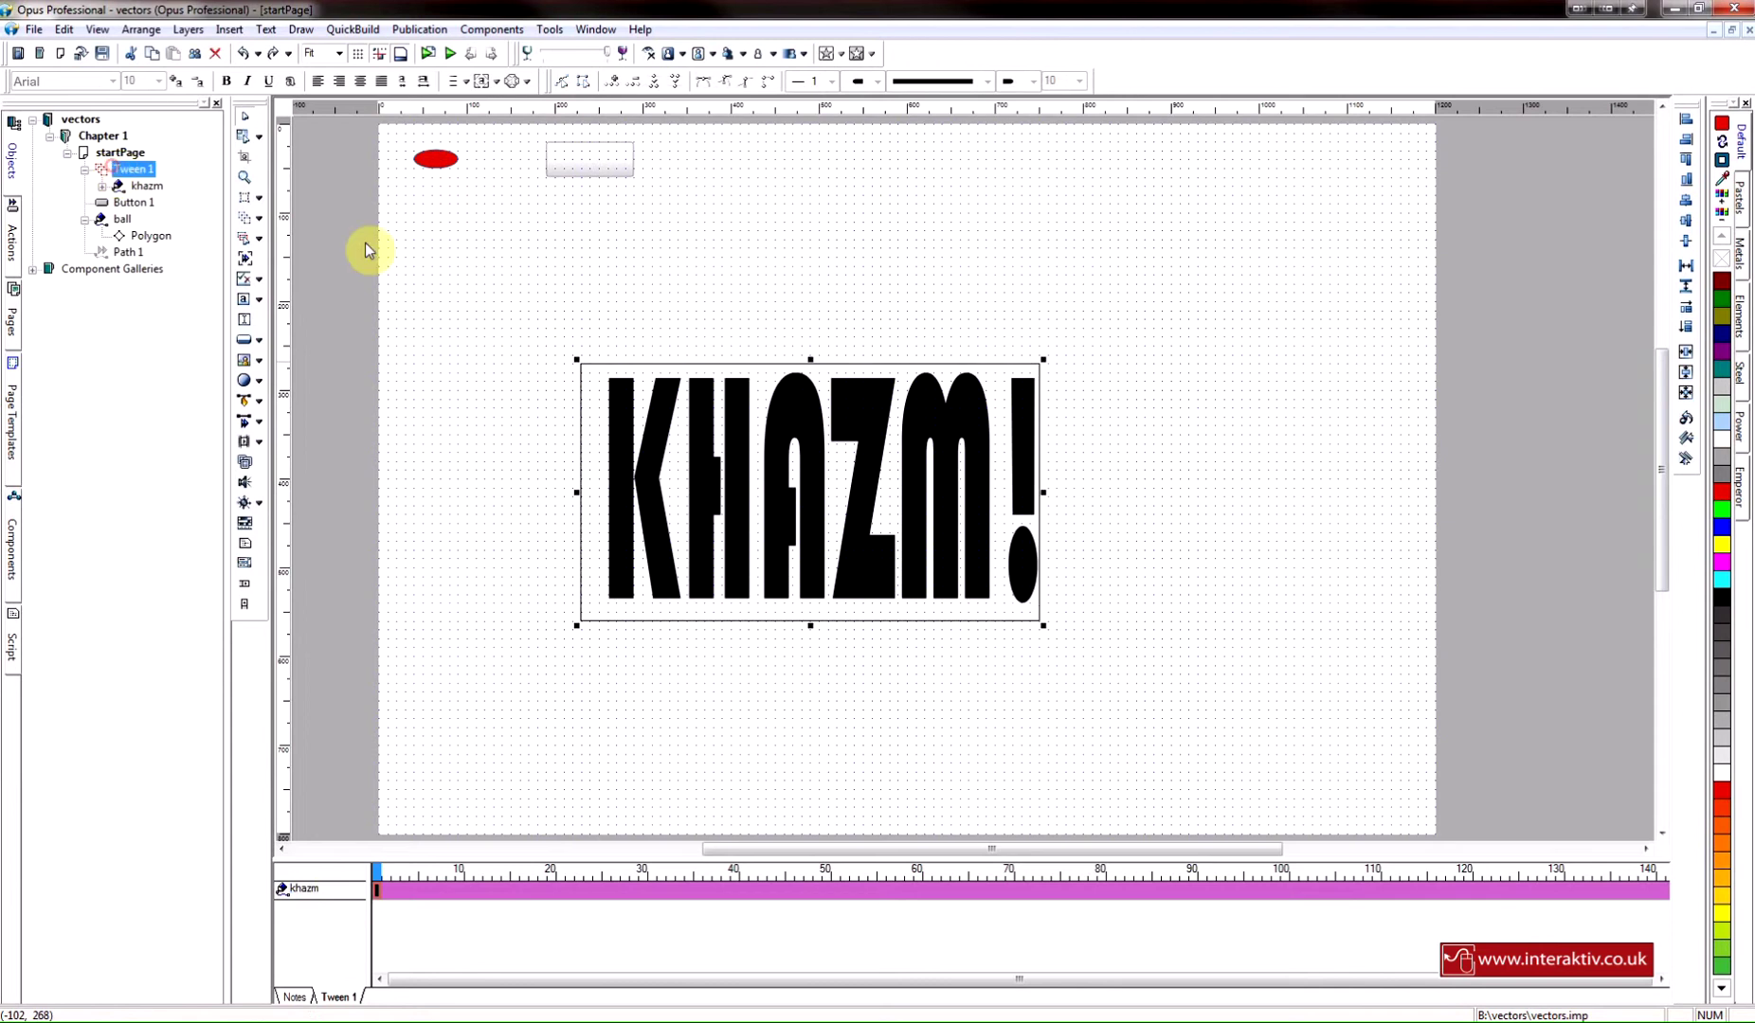
pyautogui.click(1686, 396)
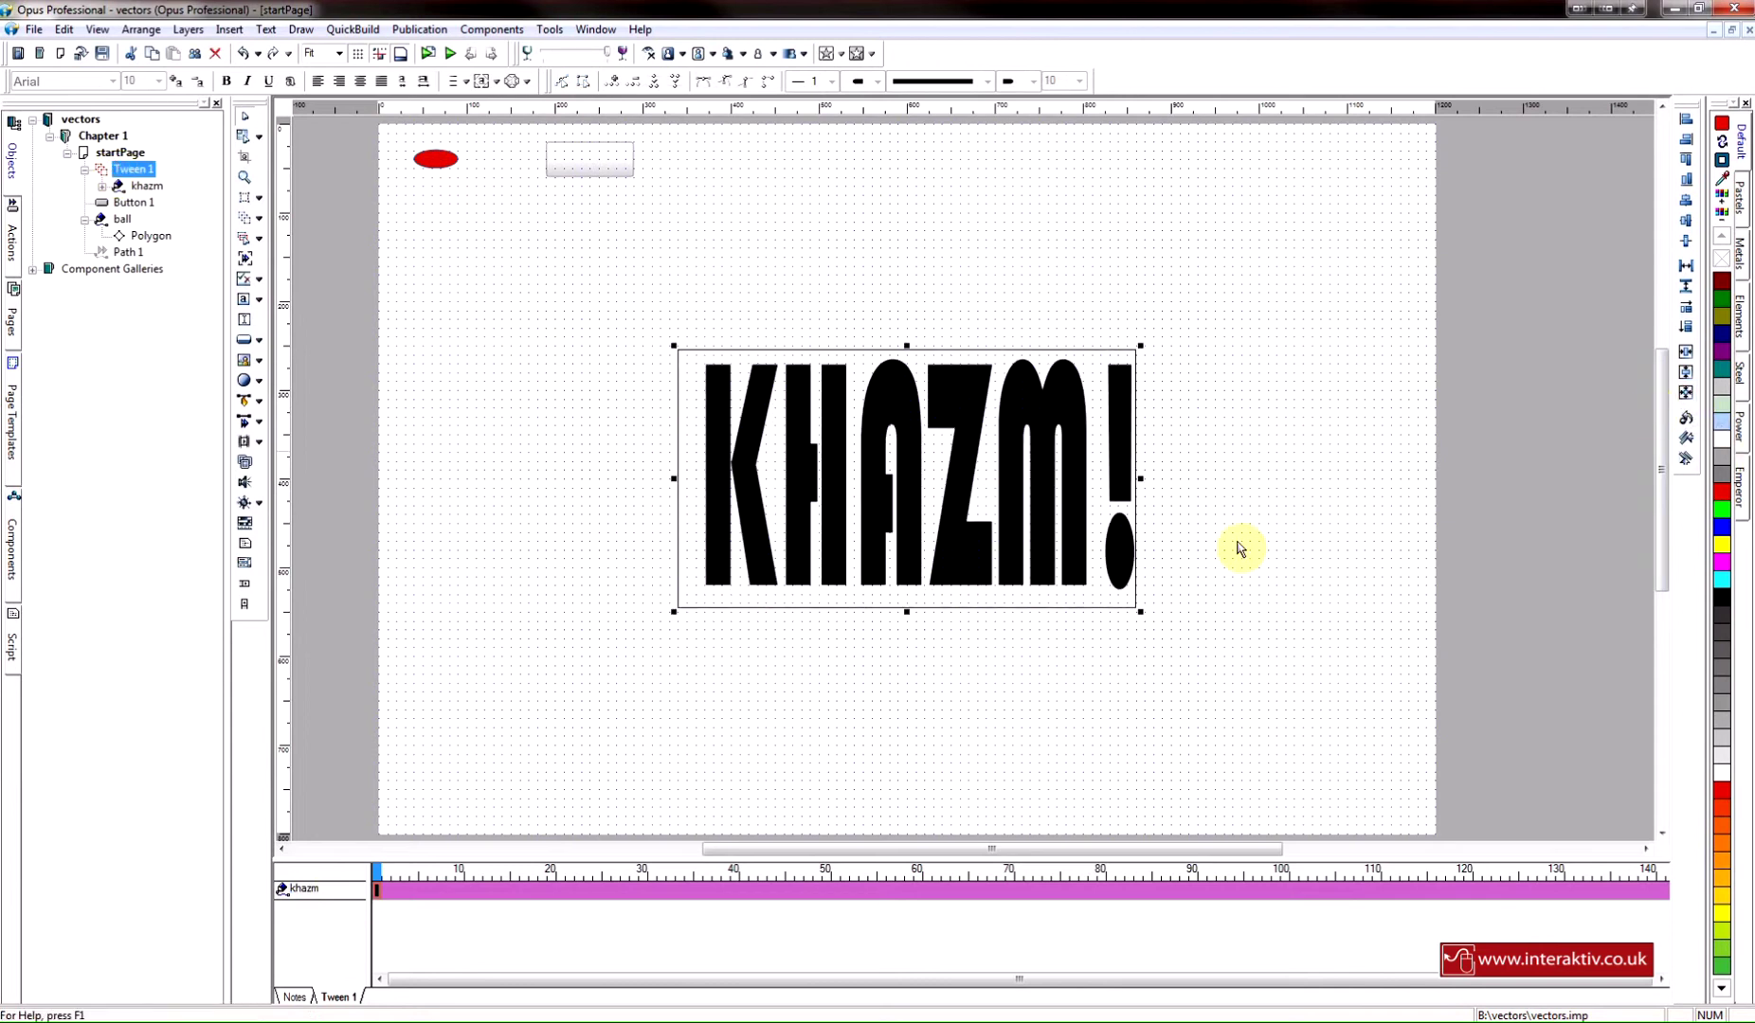
# Set a keyframe for the khazm vector at frame 20 of the tween timeline
pyautogui.click(740, 570)
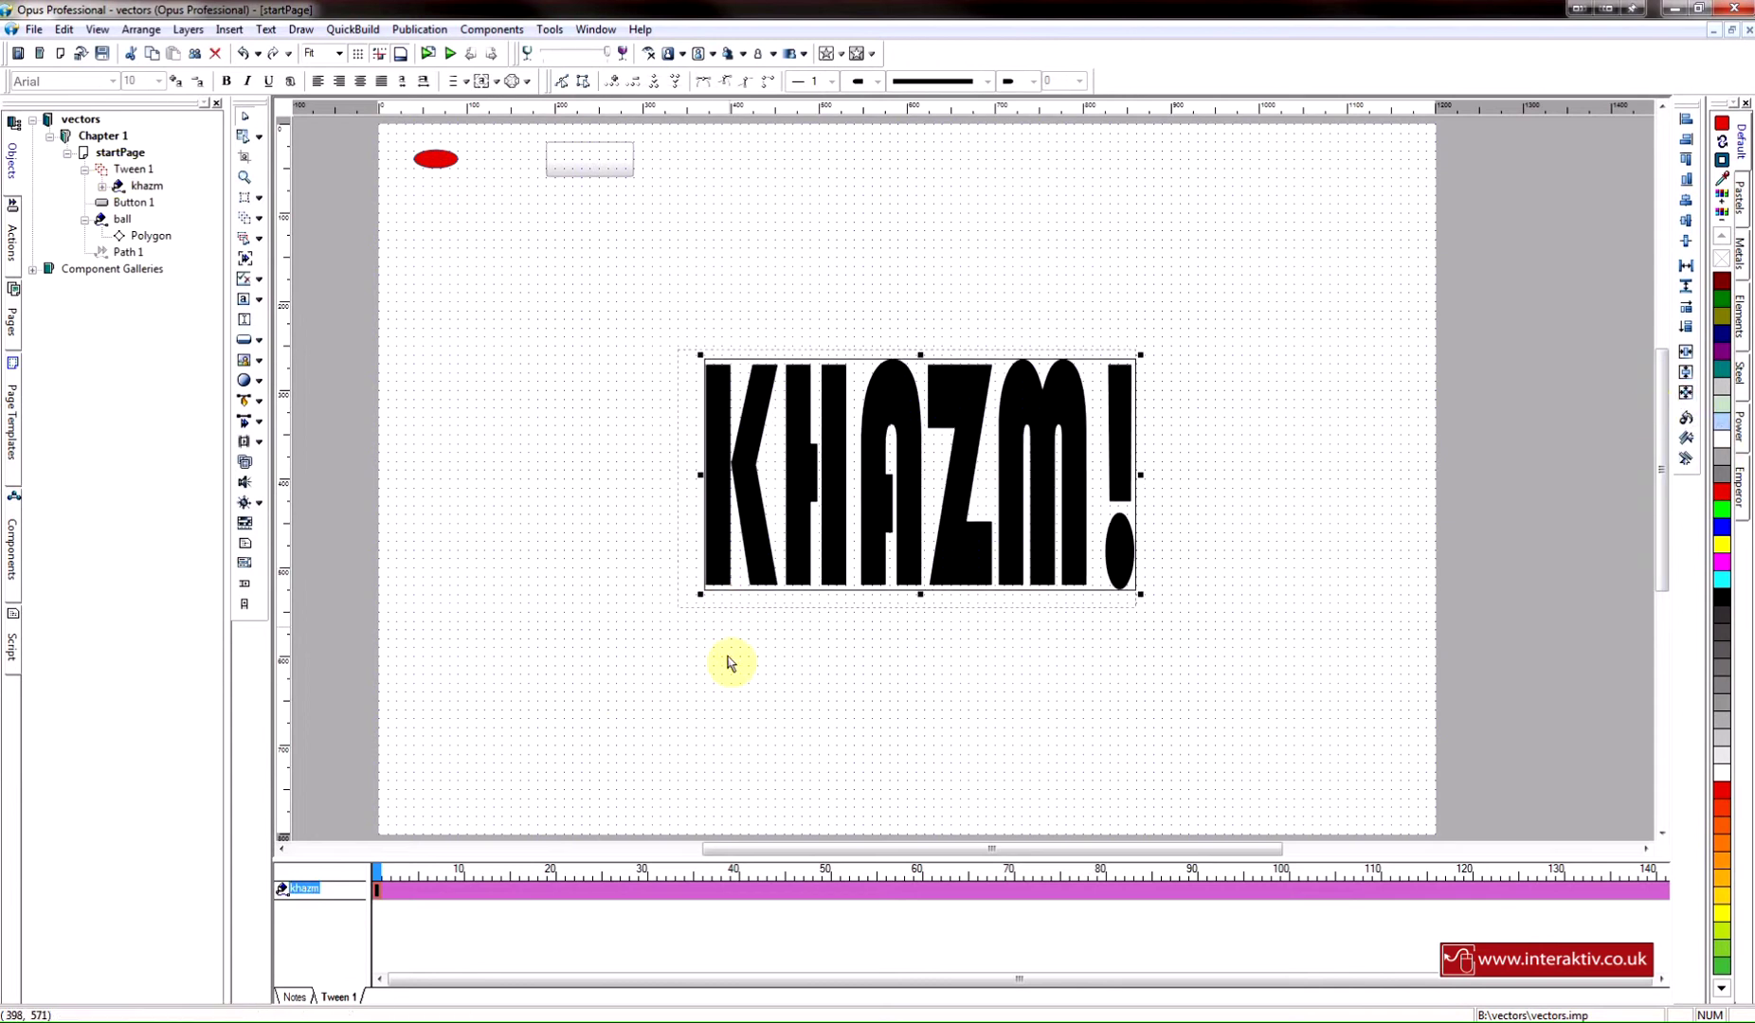
pyautogui.rightClick(553, 896)
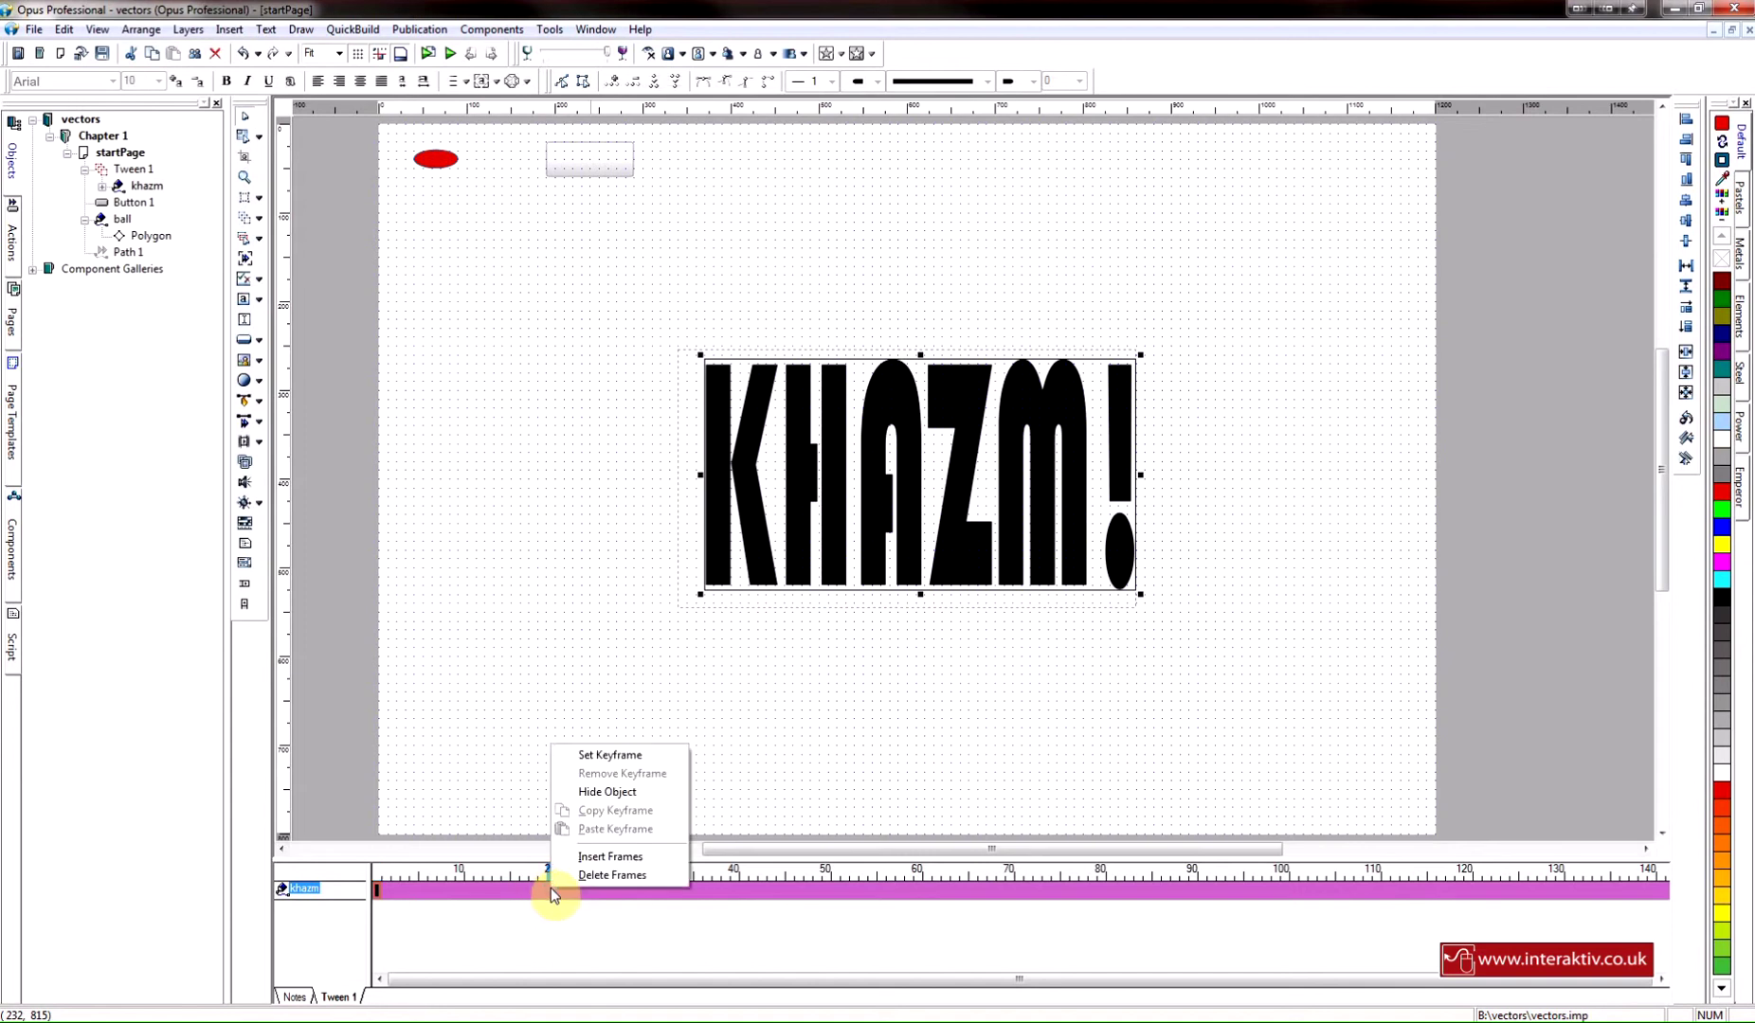
pyautogui.click(611, 755)
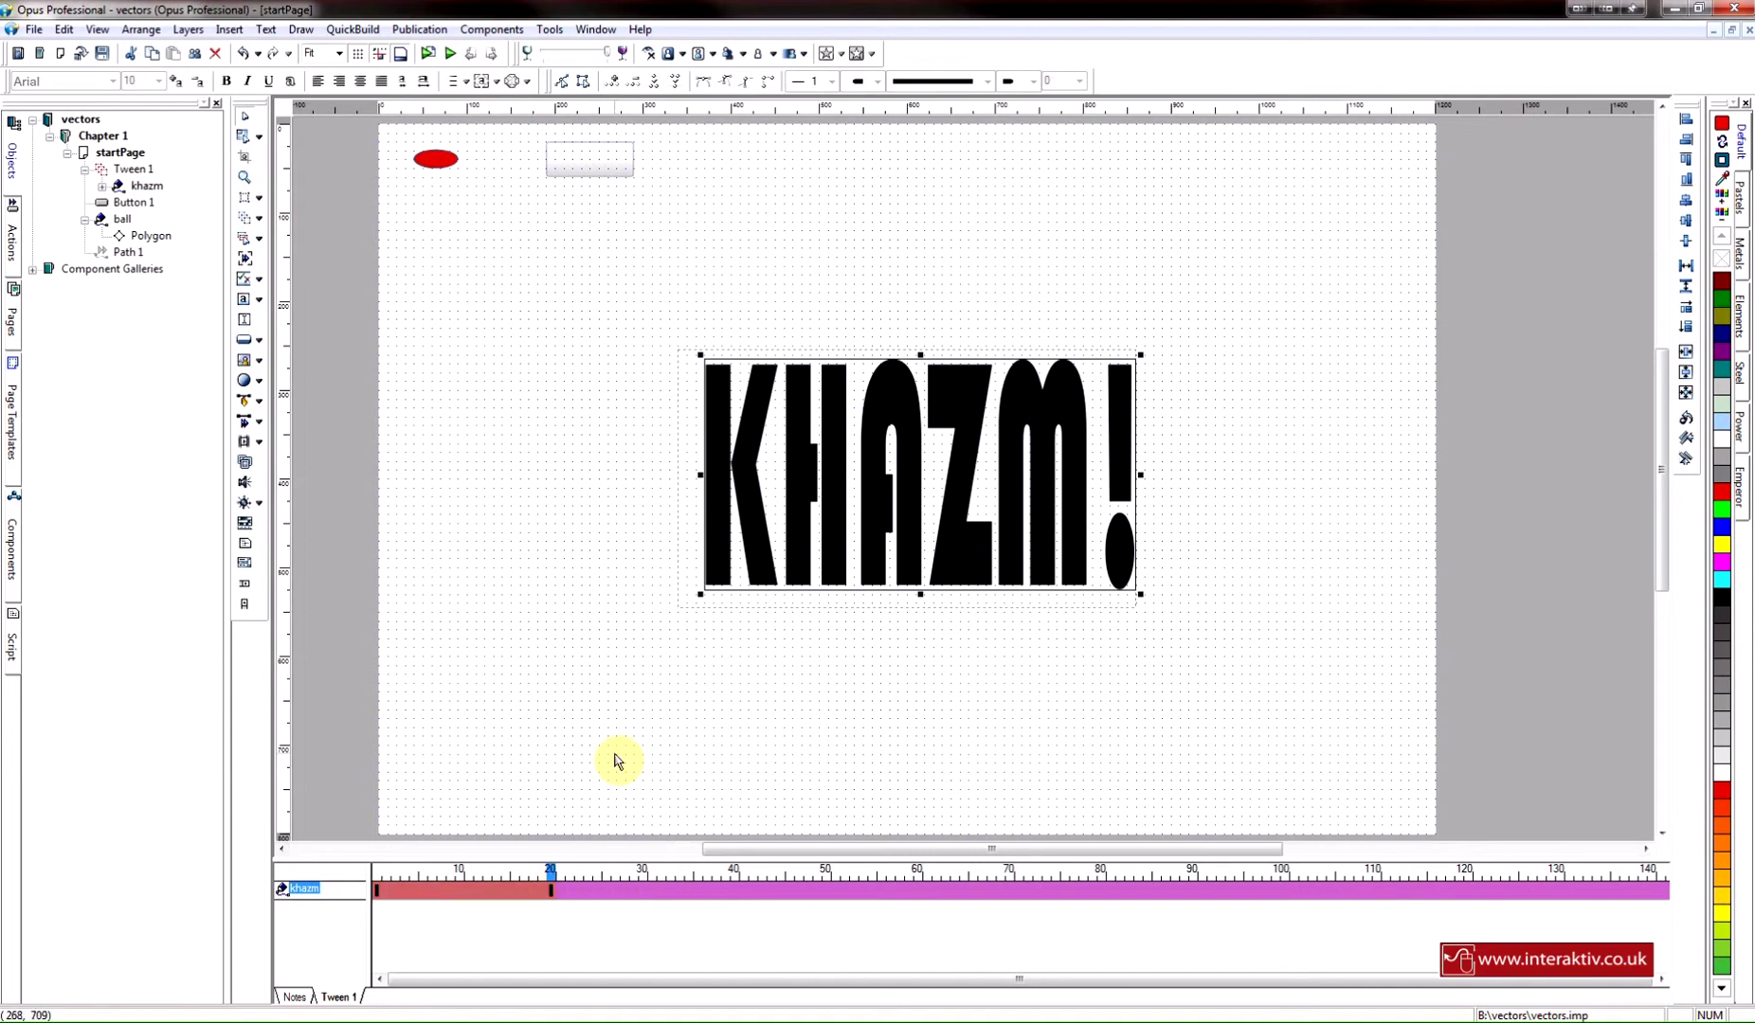
# Apply a solid red vector fill to the letter K, Polygon (3), at frame 20
pyautogui.click(102, 186)
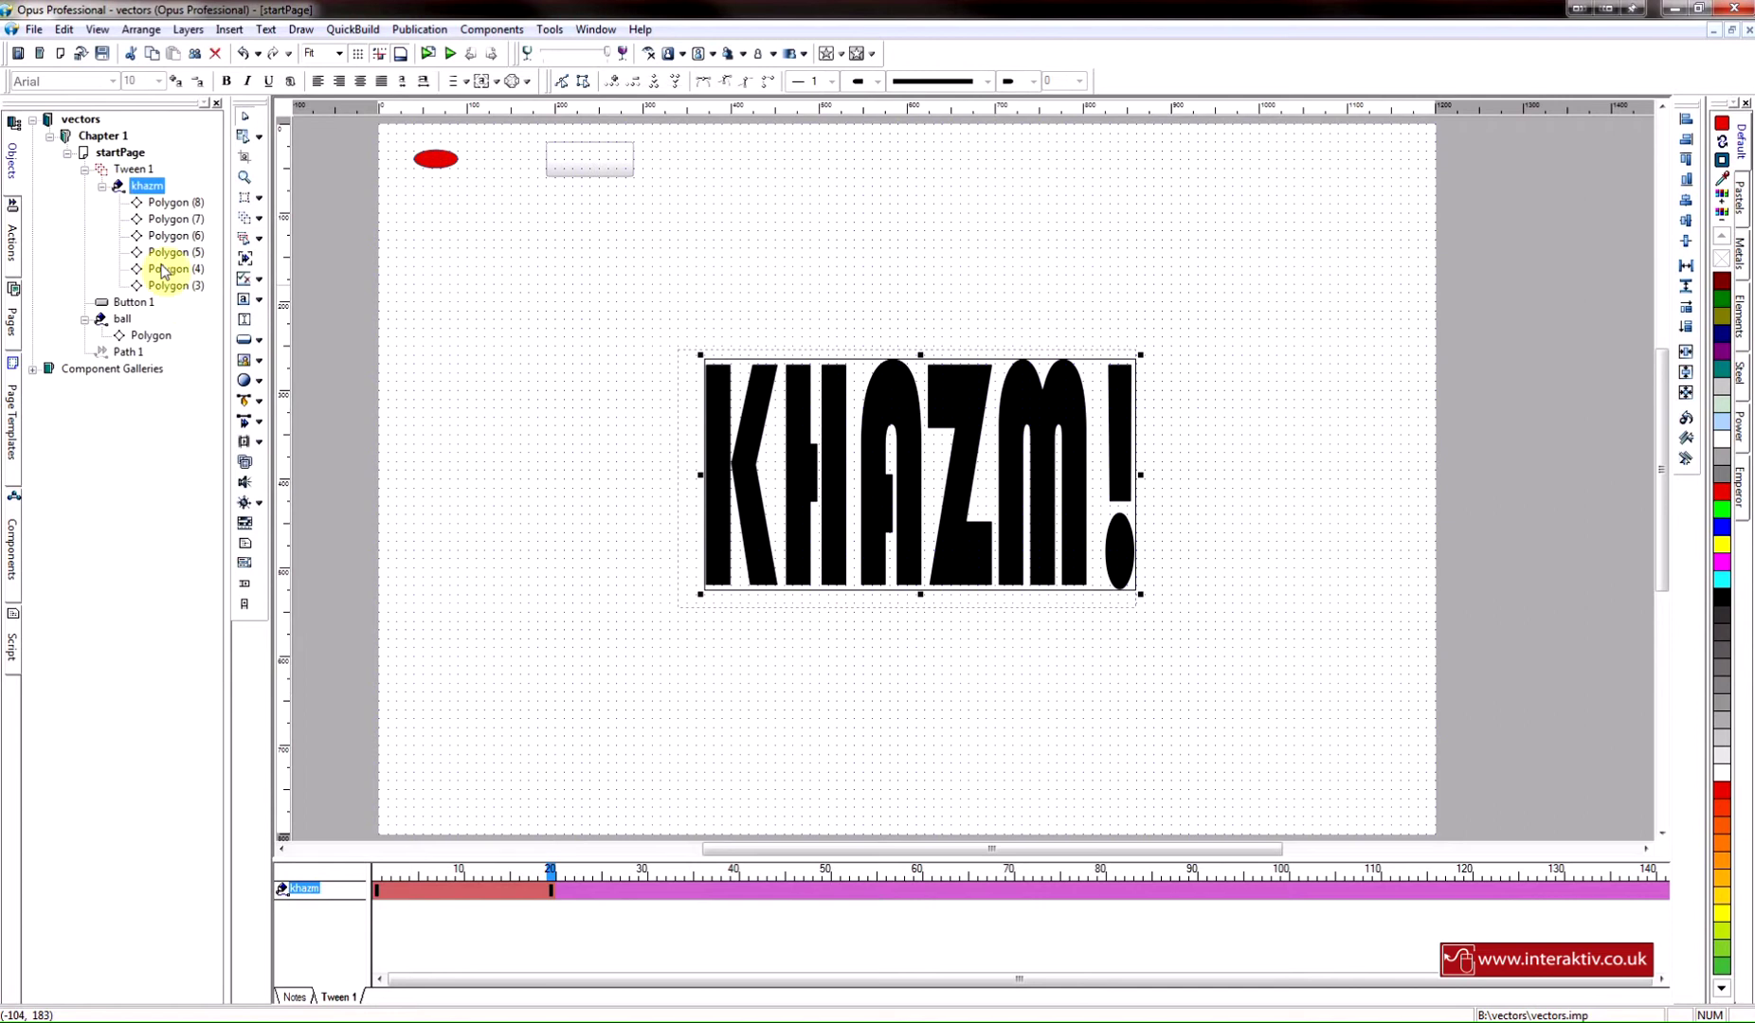
pyautogui.click(176, 286)
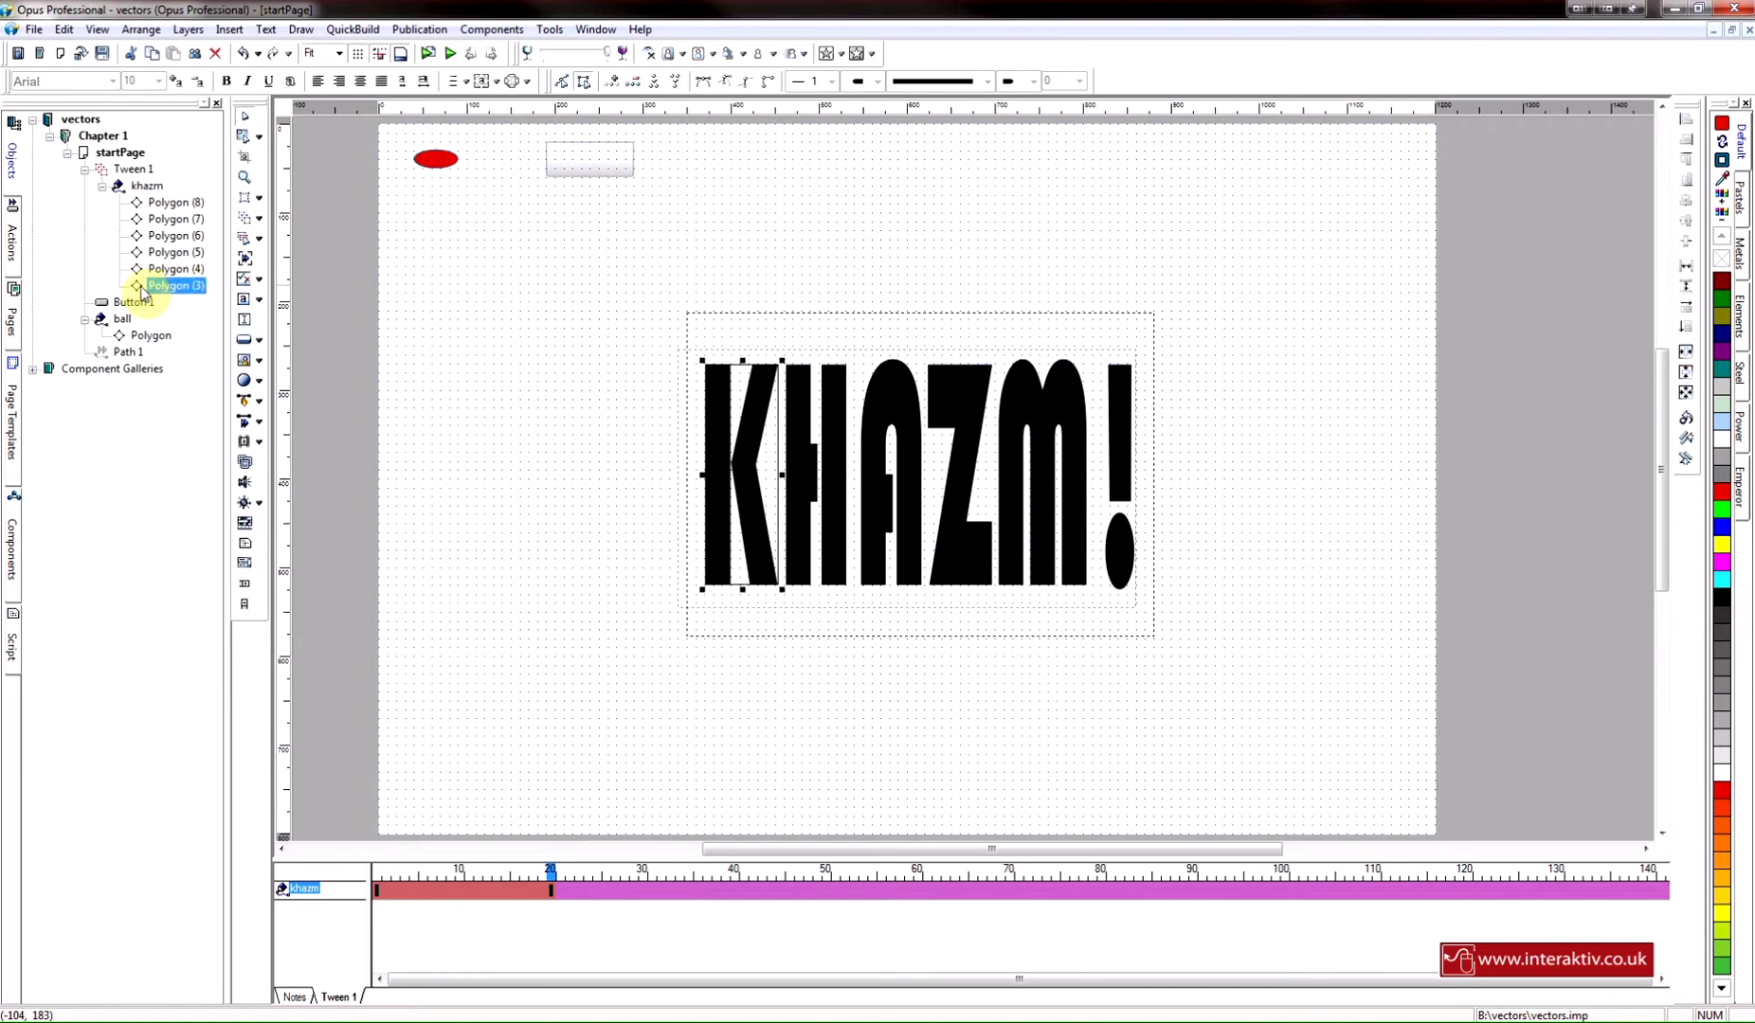
pyautogui.doubleClick(139, 289)
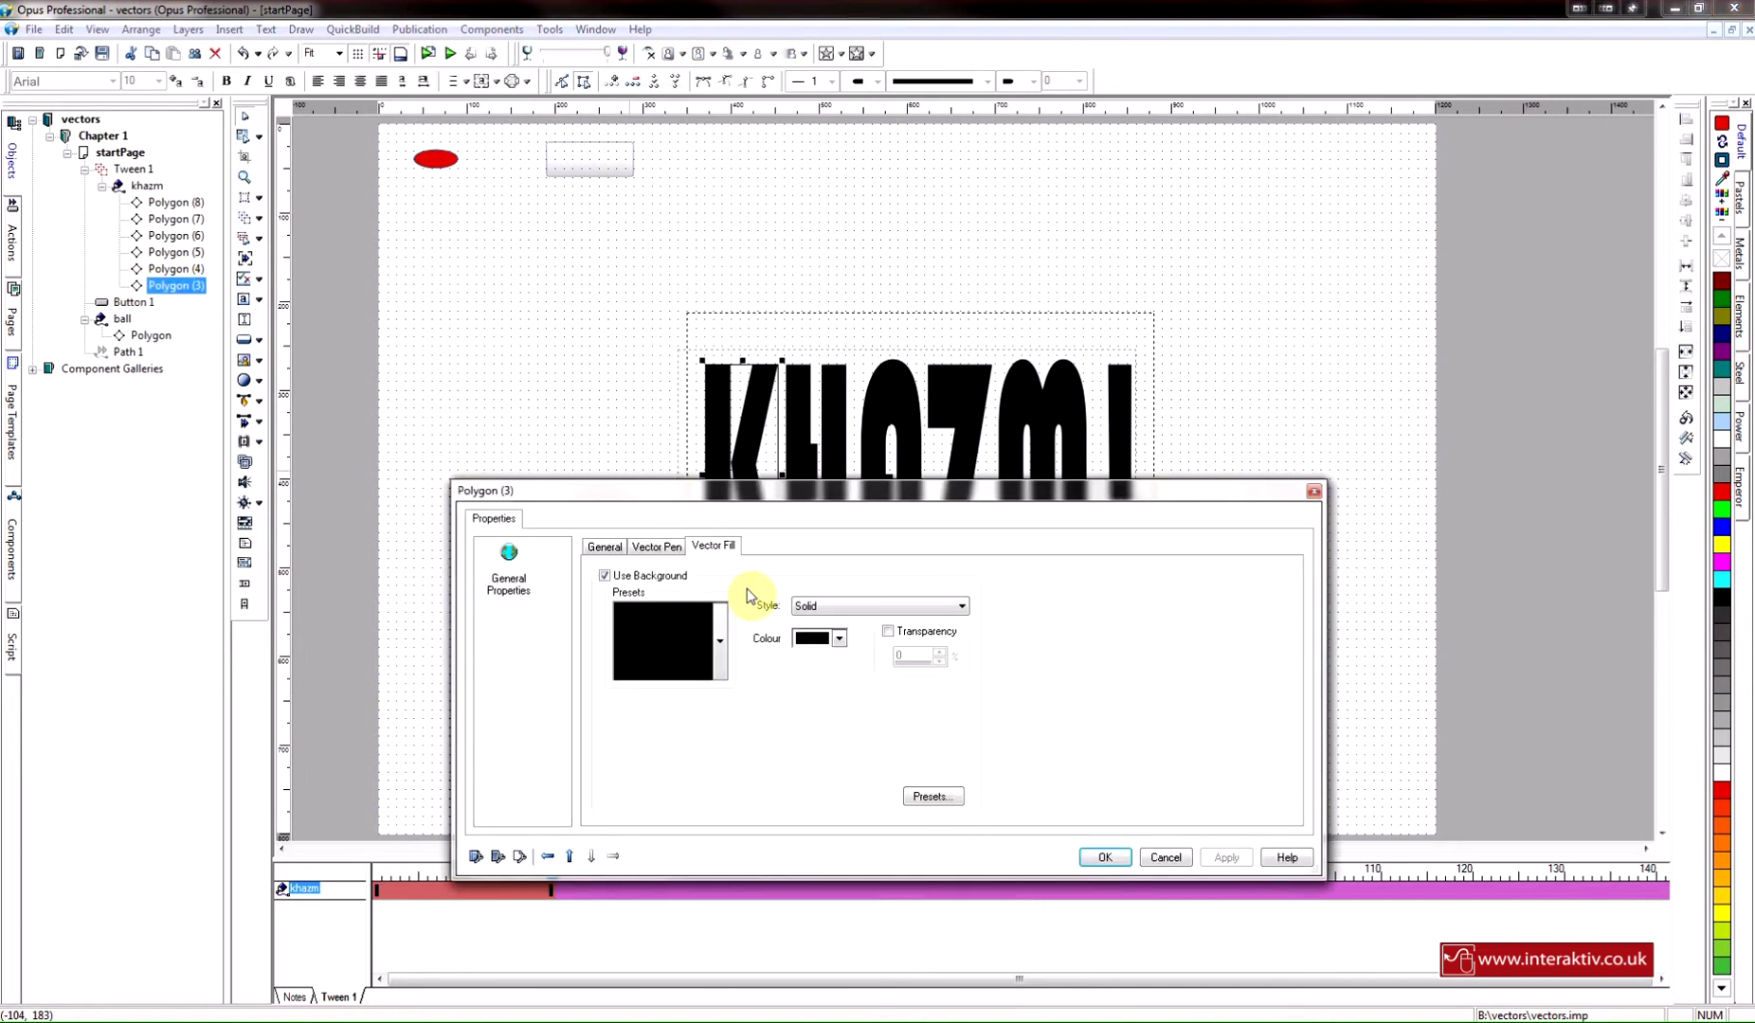
pyautogui.click(840, 638)
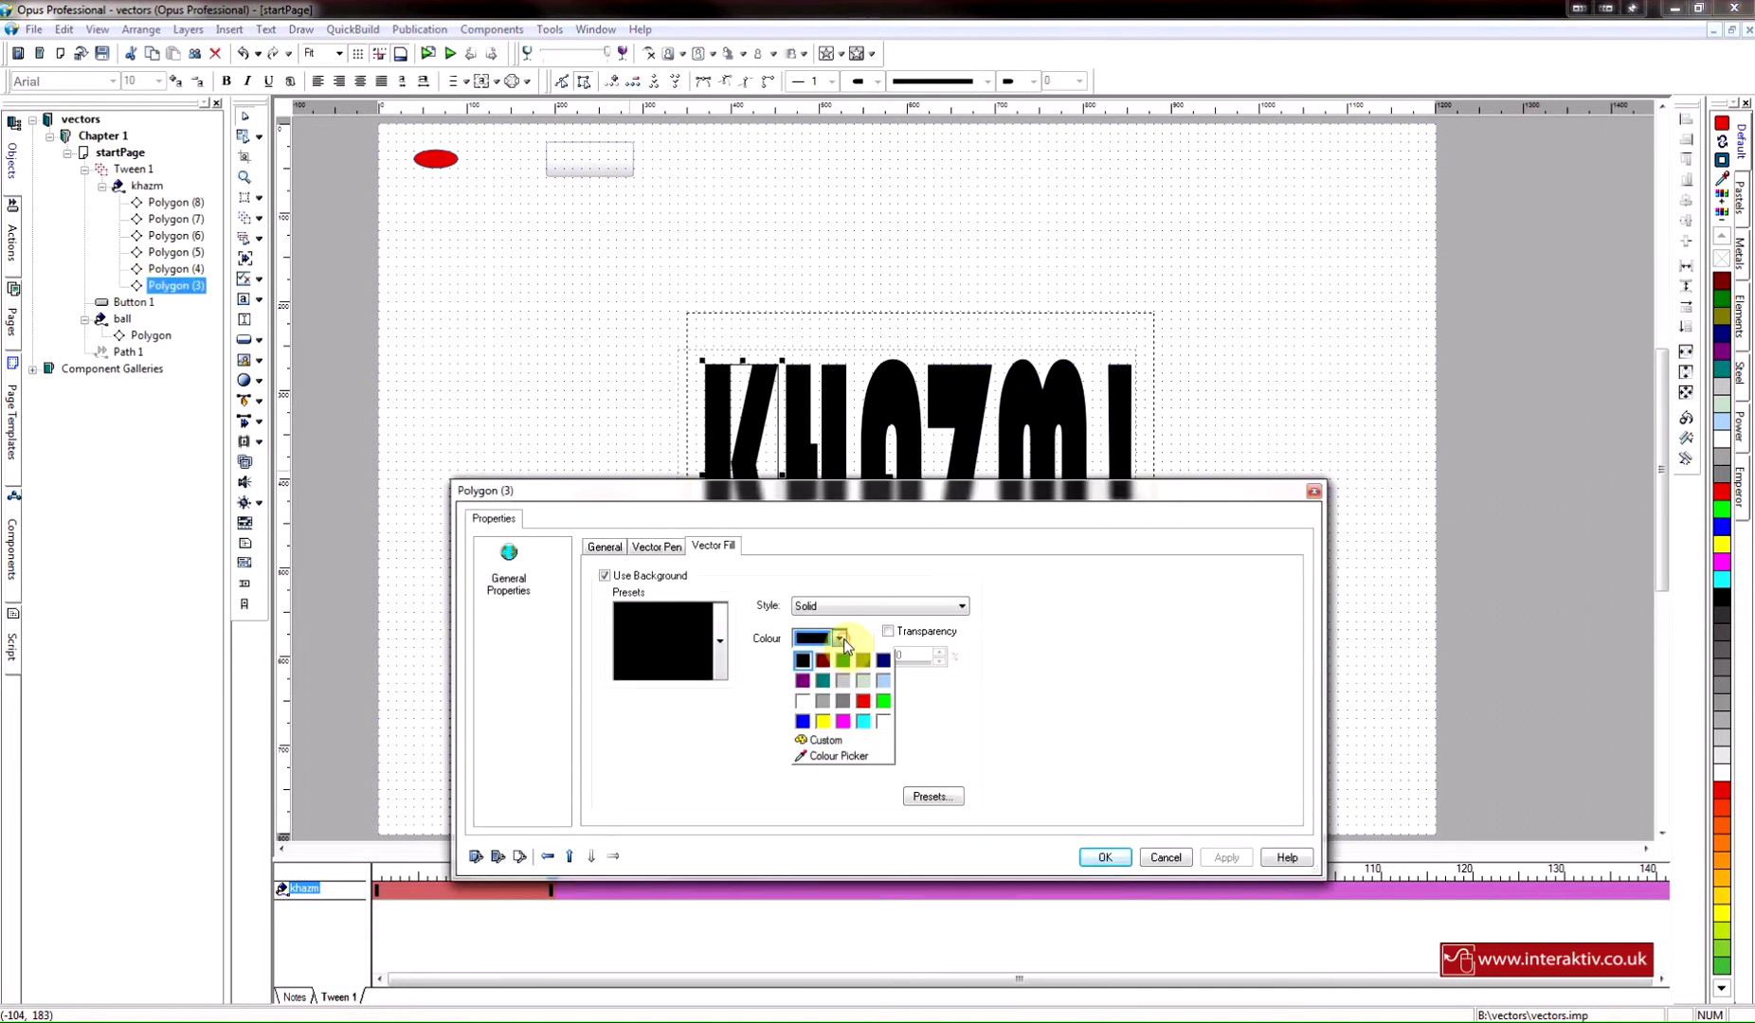
pyautogui.click(863, 703)
pyautogui.click(1225, 857)
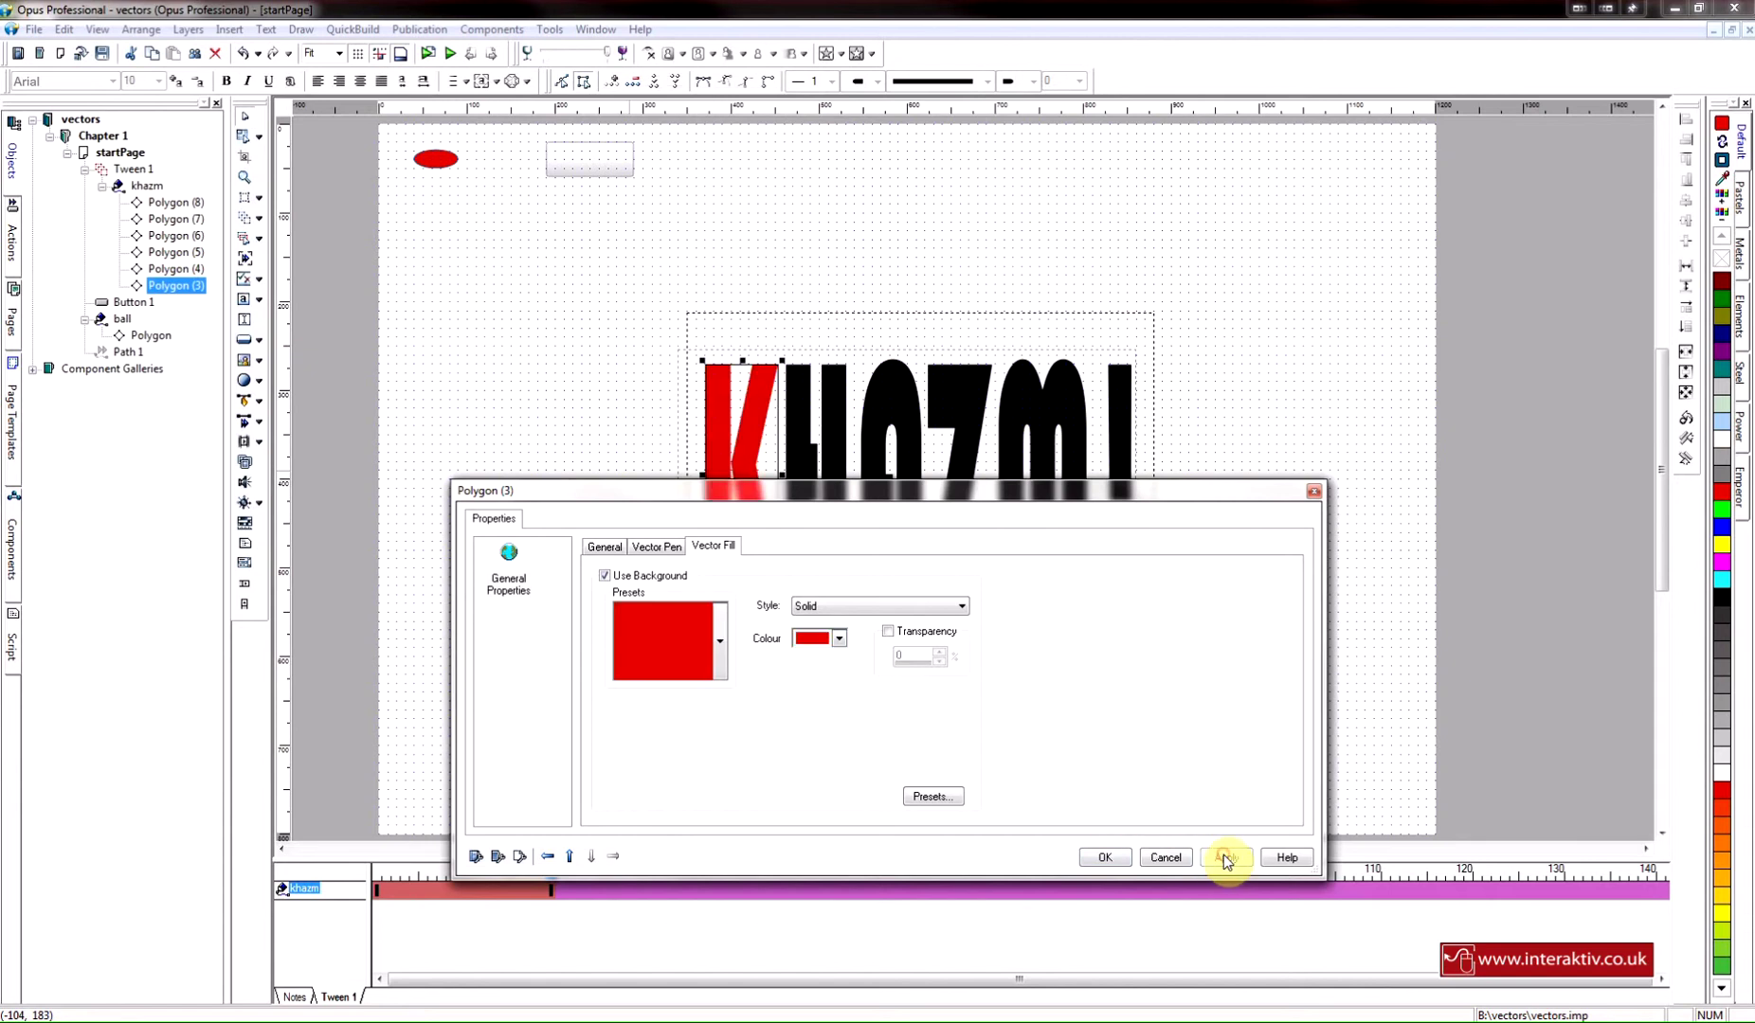
# Preview the publication to watch the colour tween on the letter K, and return to the editor
pyautogui.click(1107, 858)
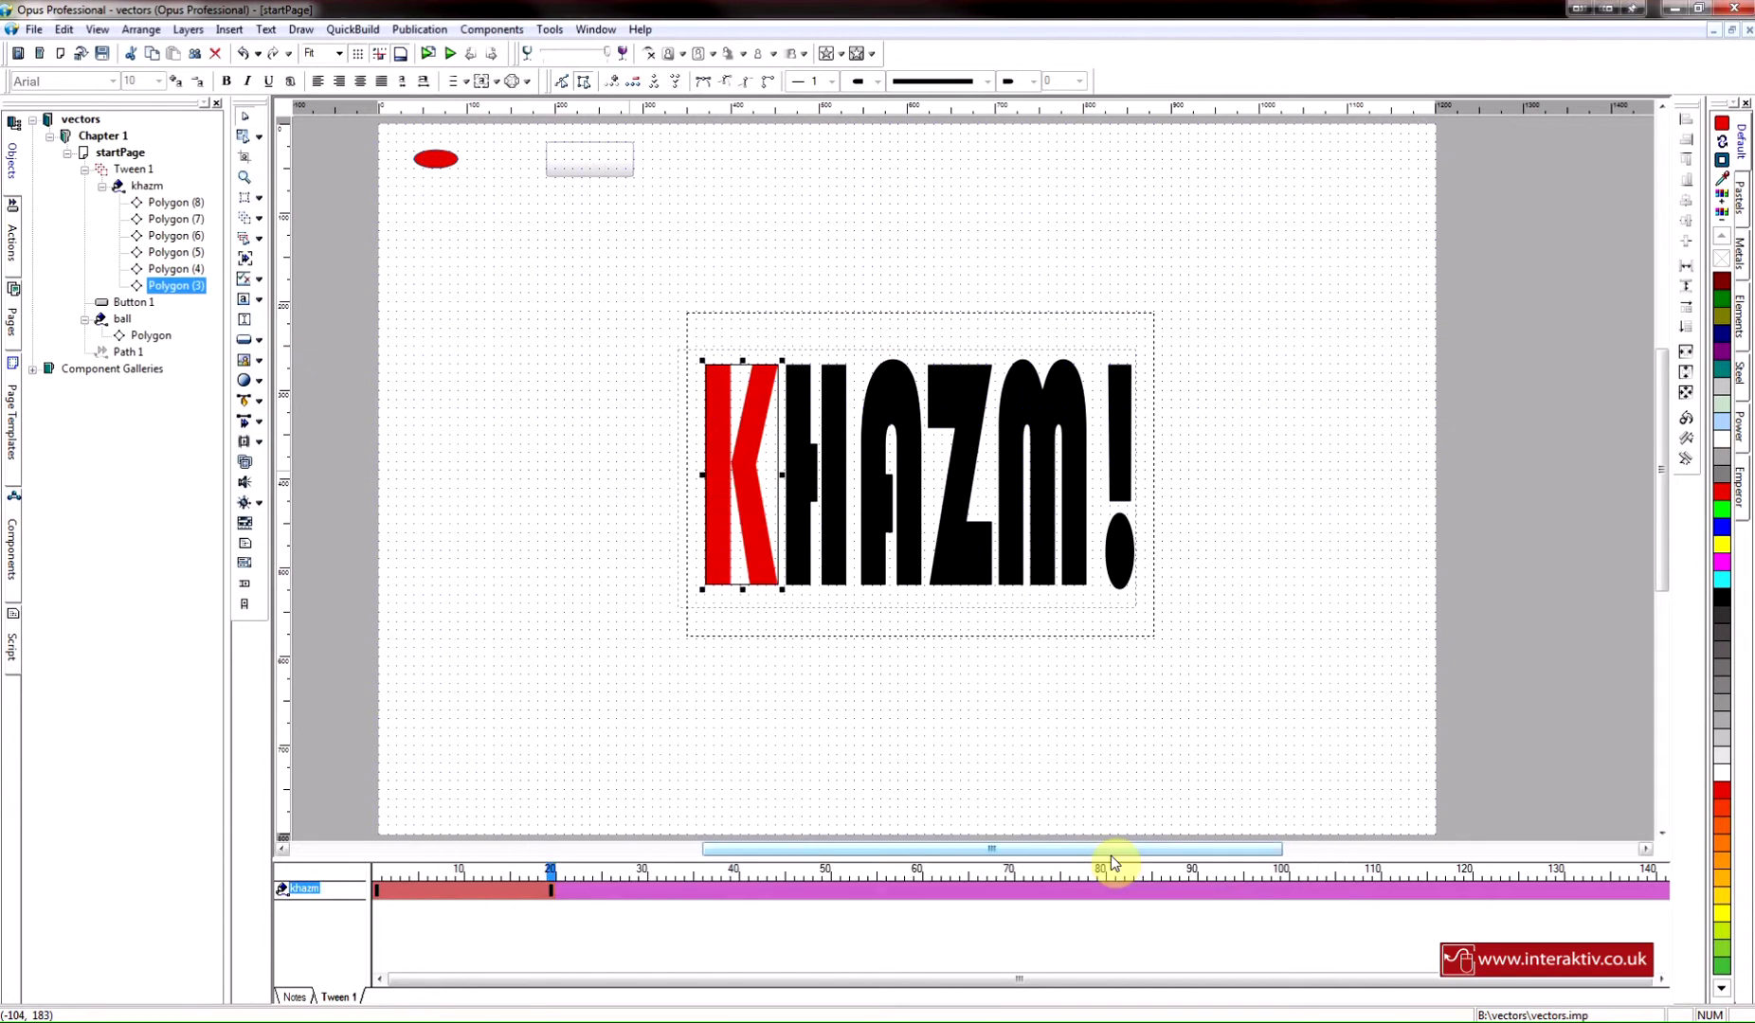
pyautogui.click(448, 57)
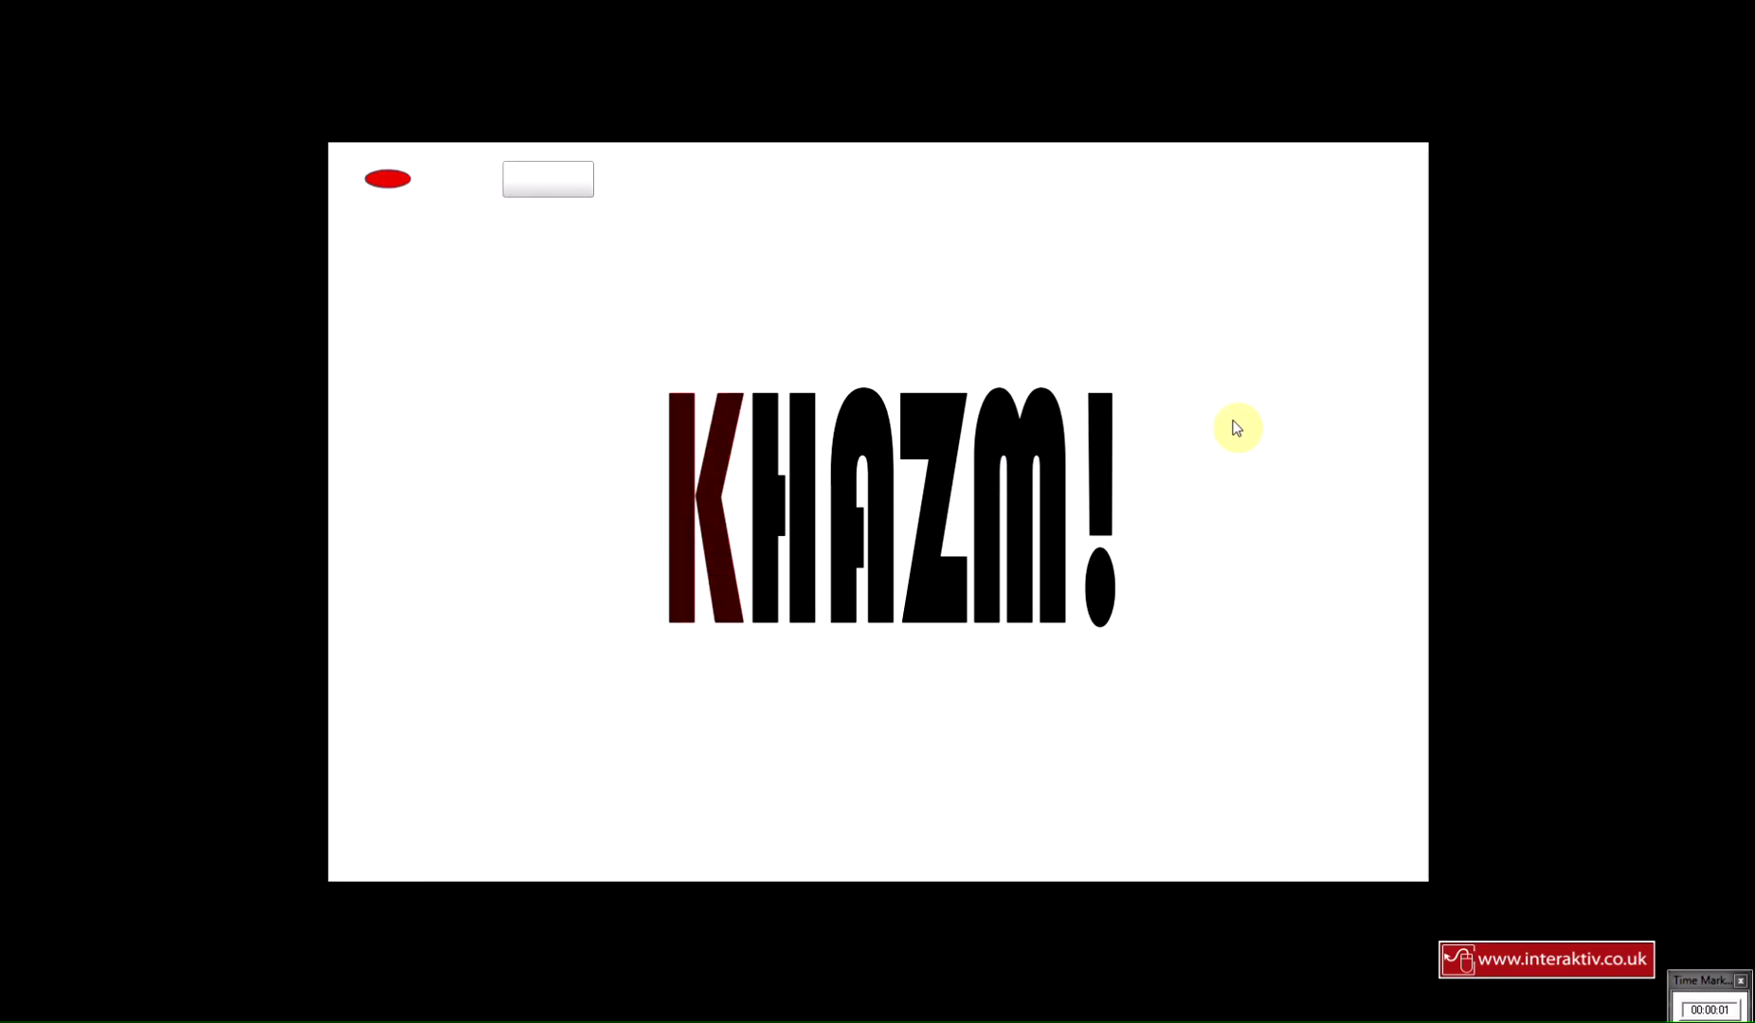
pyautogui.press('Escape')
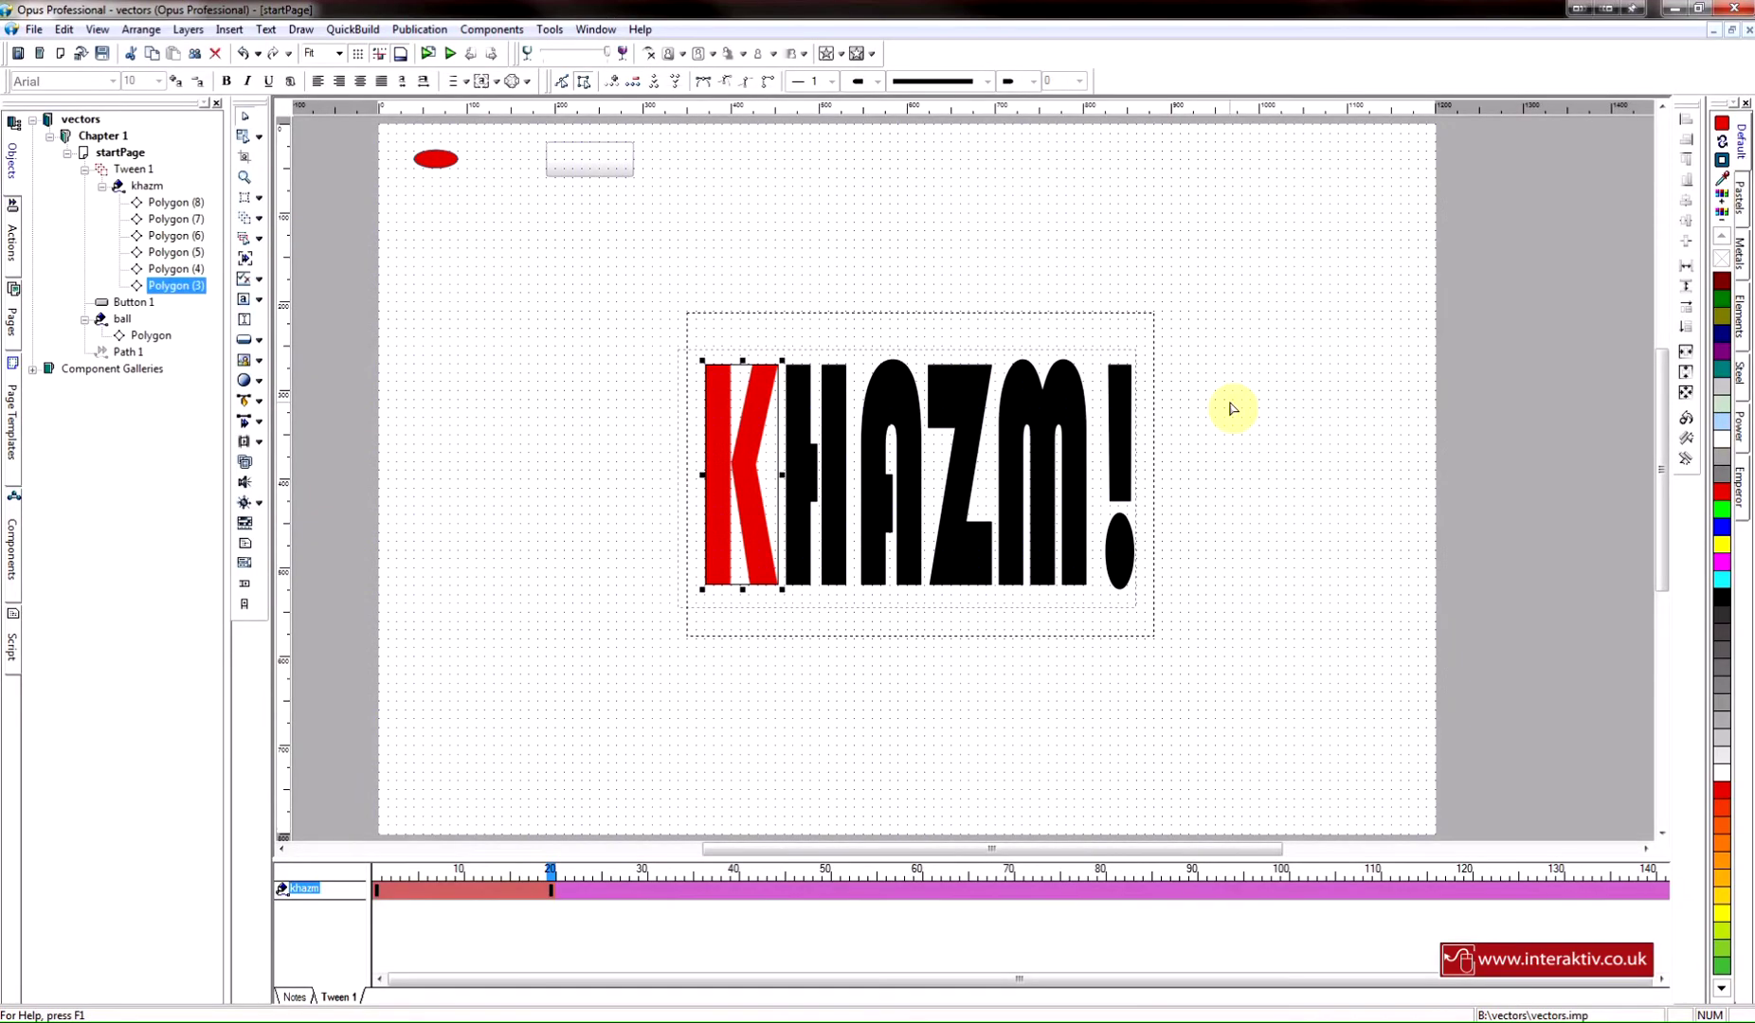
# Set a keyframe for the khazm vector at frame 40 of the tween timeline
pyautogui.click(736, 890)
pyautogui.rightClick(737, 890)
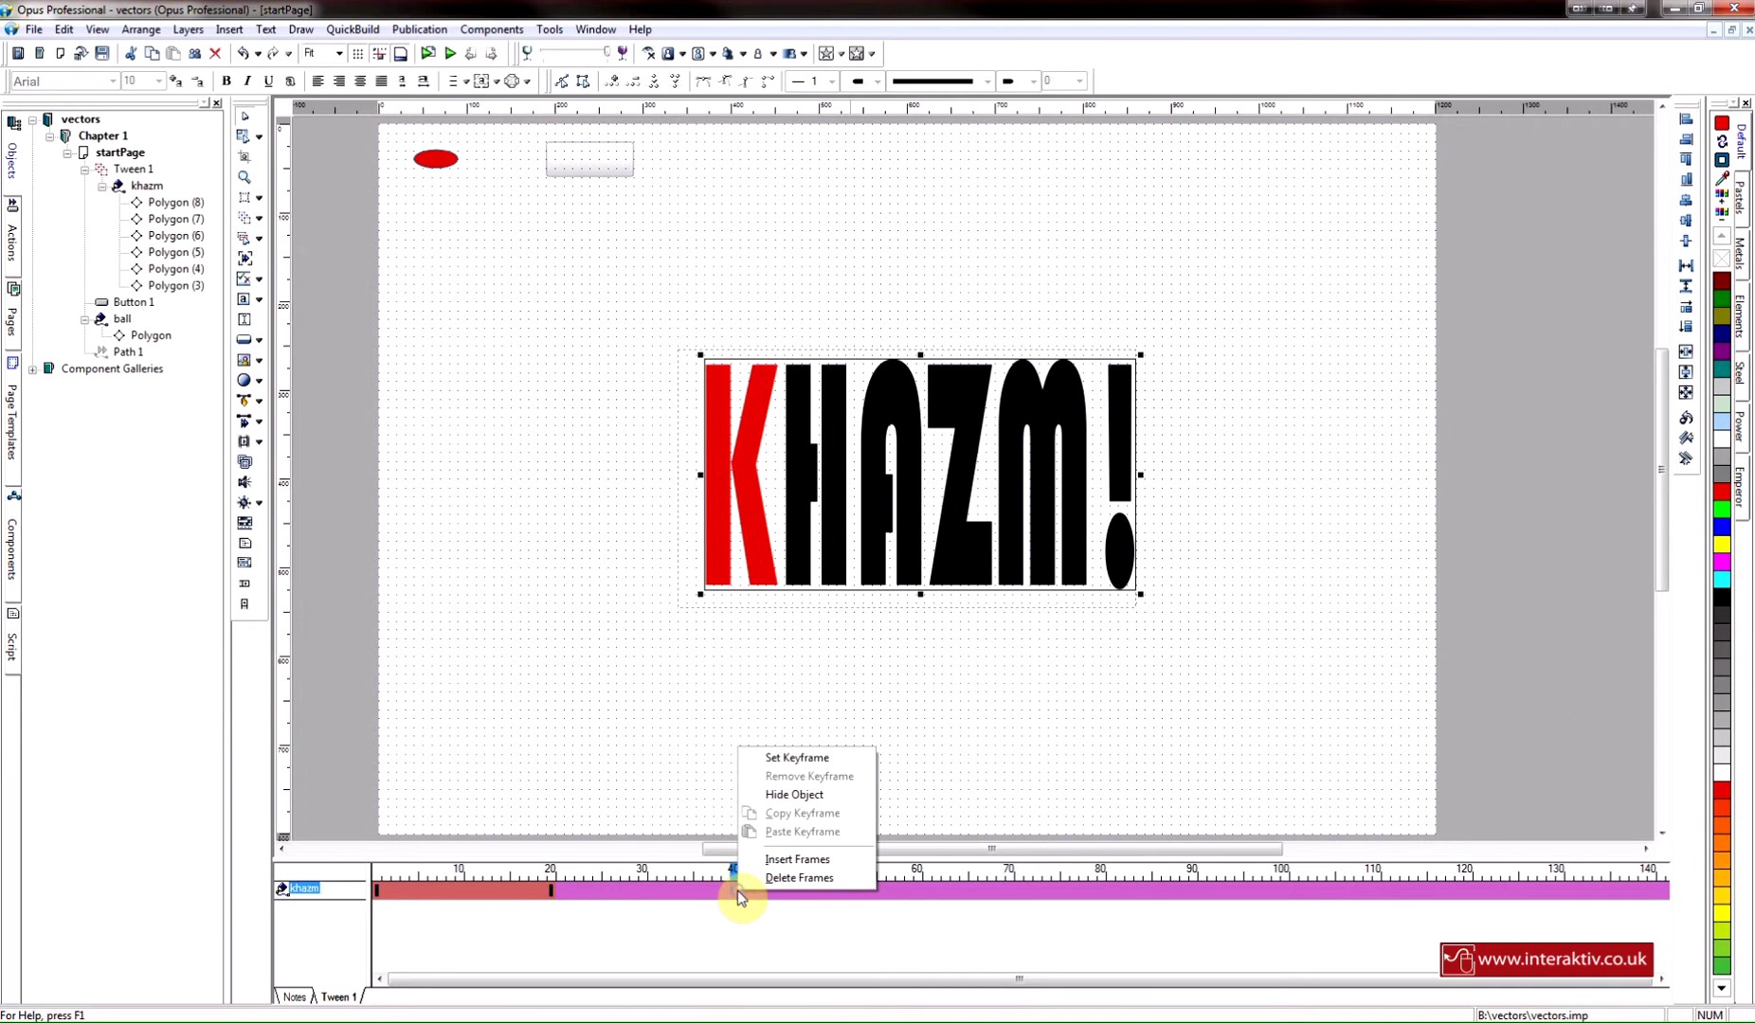
pyautogui.click(794, 758)
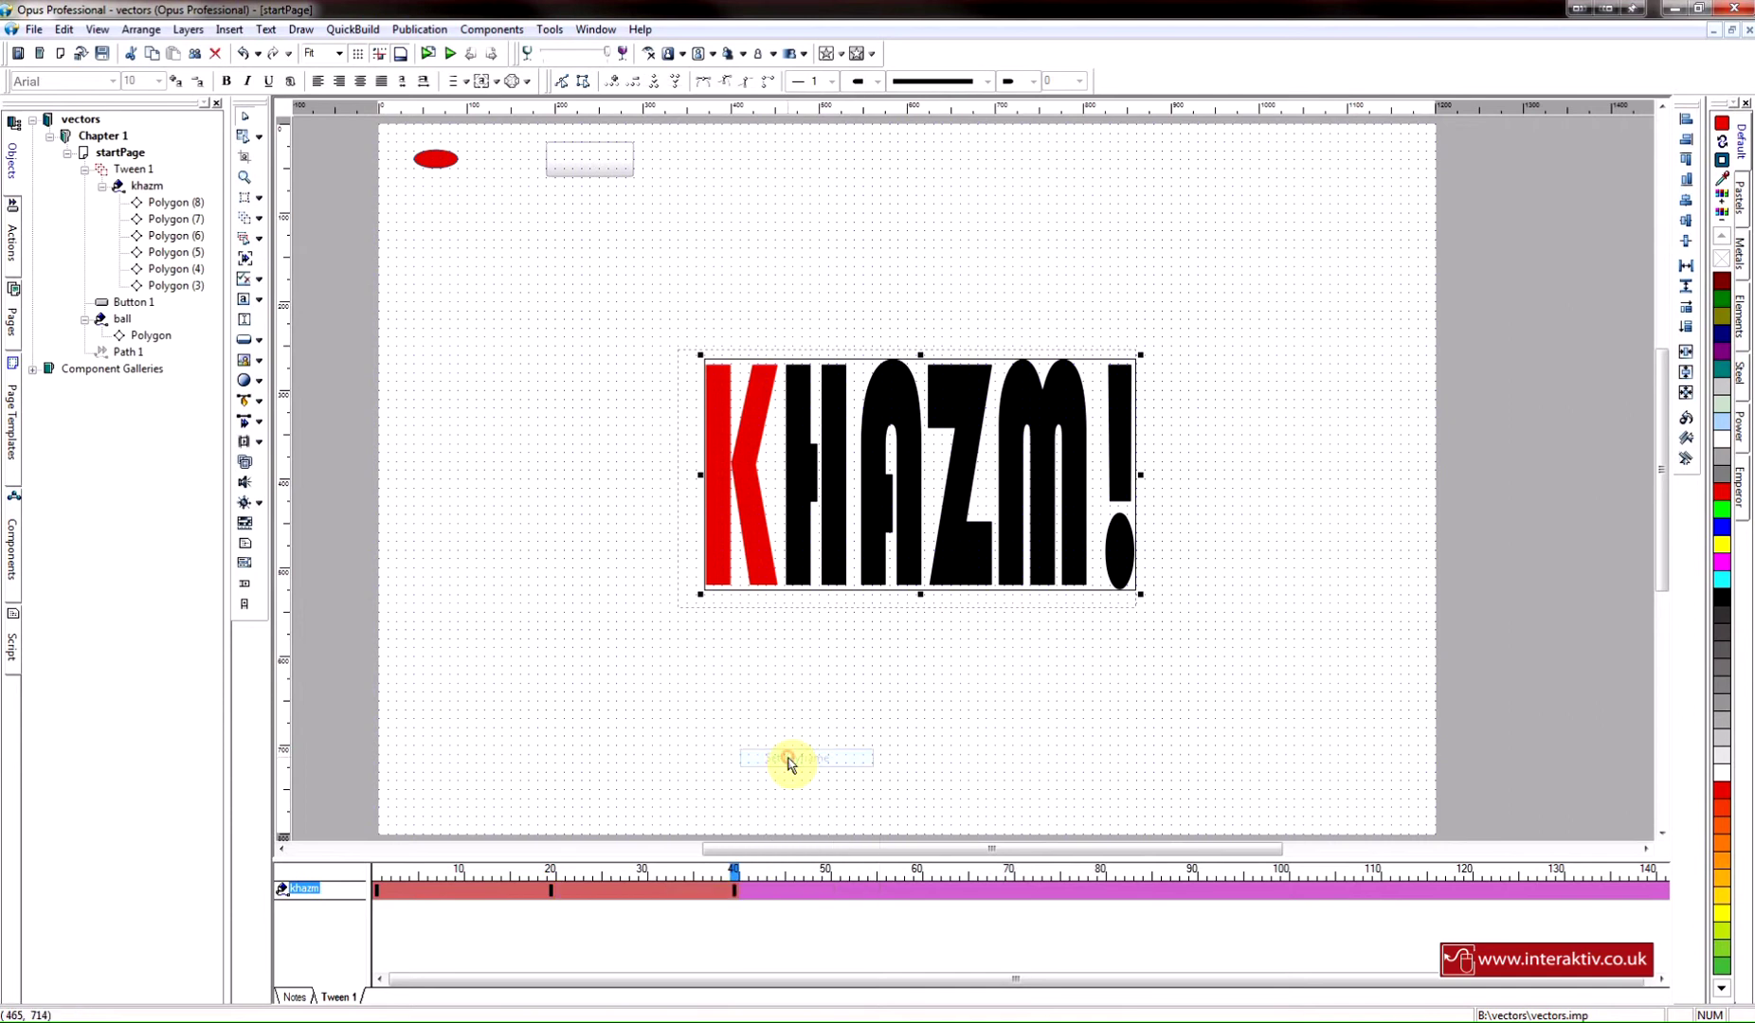
# Apply a solid red vector fill to the letter H, Polygon (4), at frame 40
pyautogui.click(175, 272)
pyautogui.rightClick(175, 273)
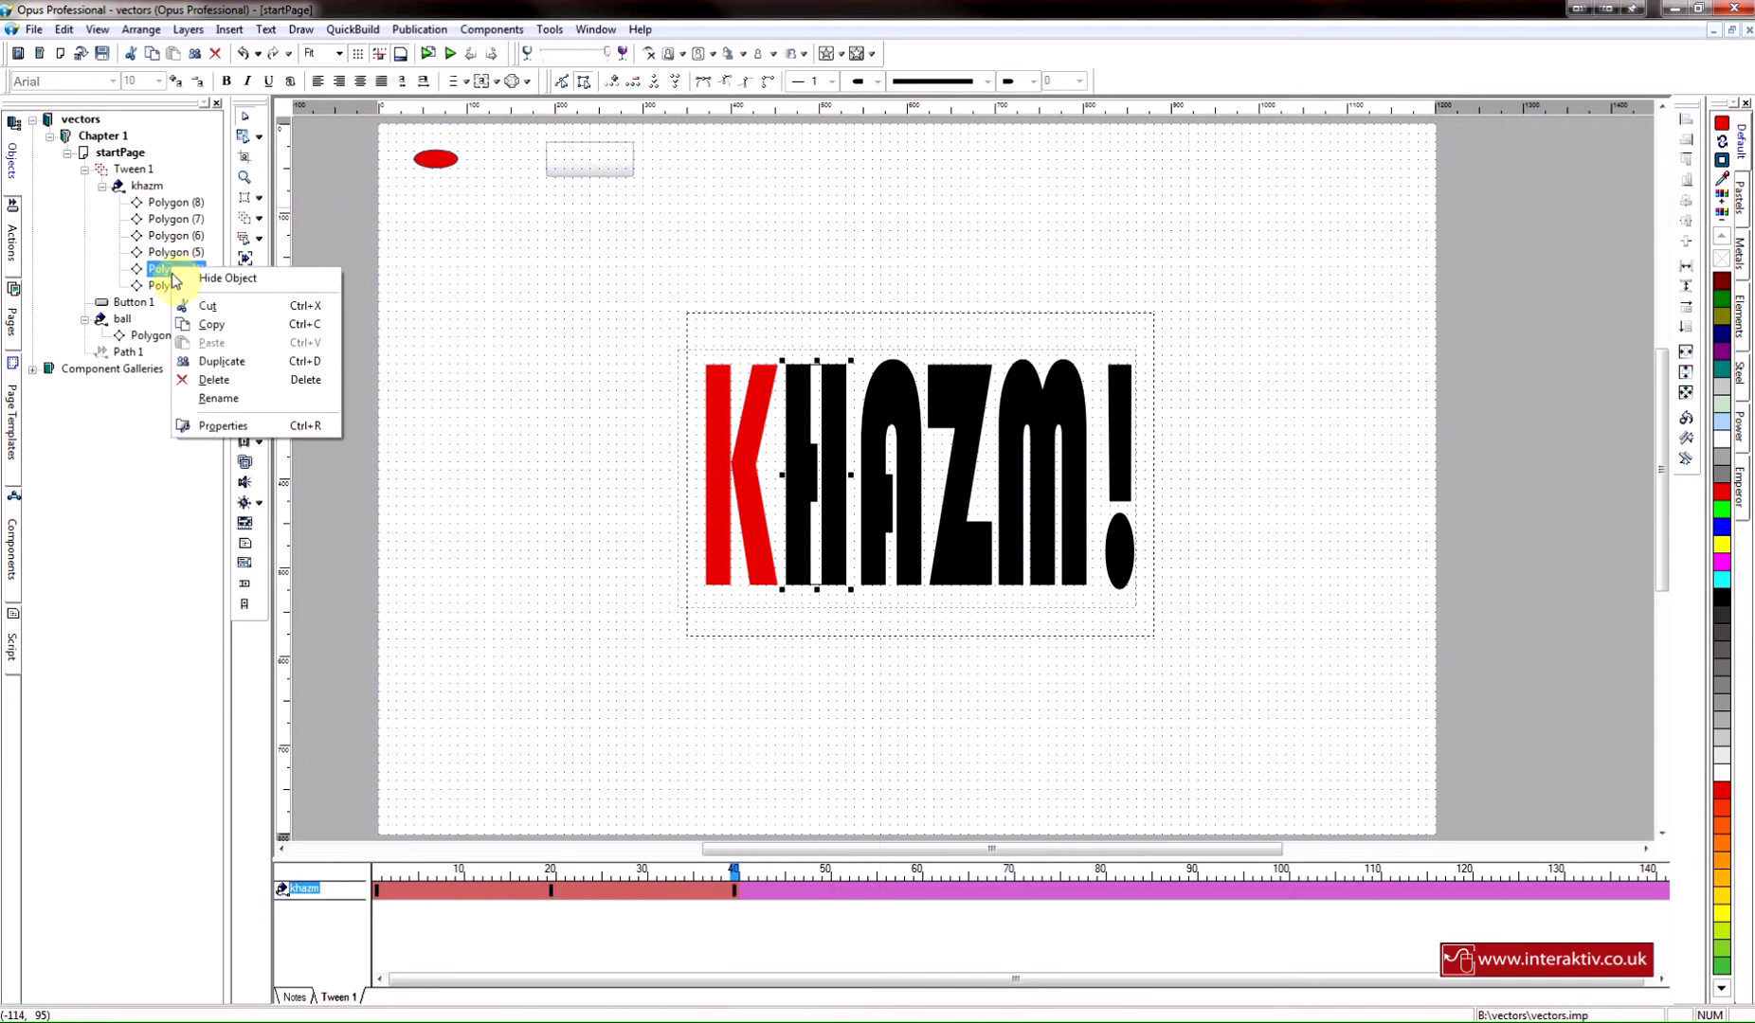
pyautogui.click(291, 424)
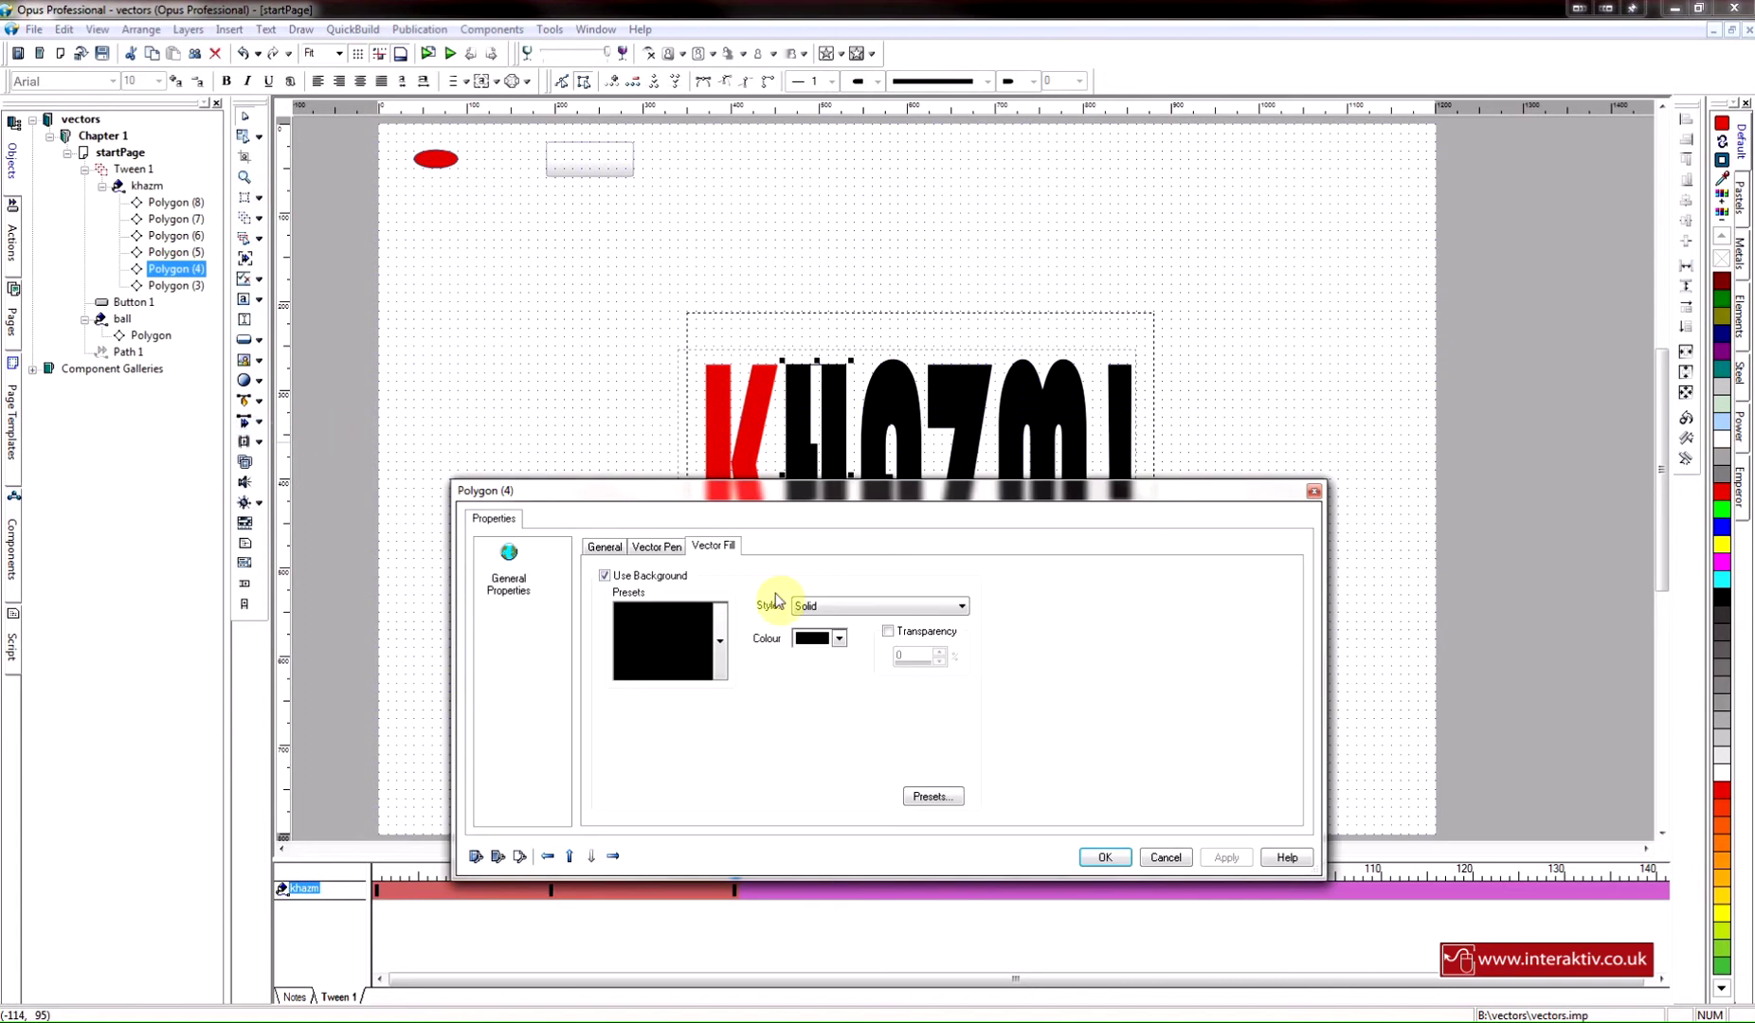
pyautogui.click(837, 641)
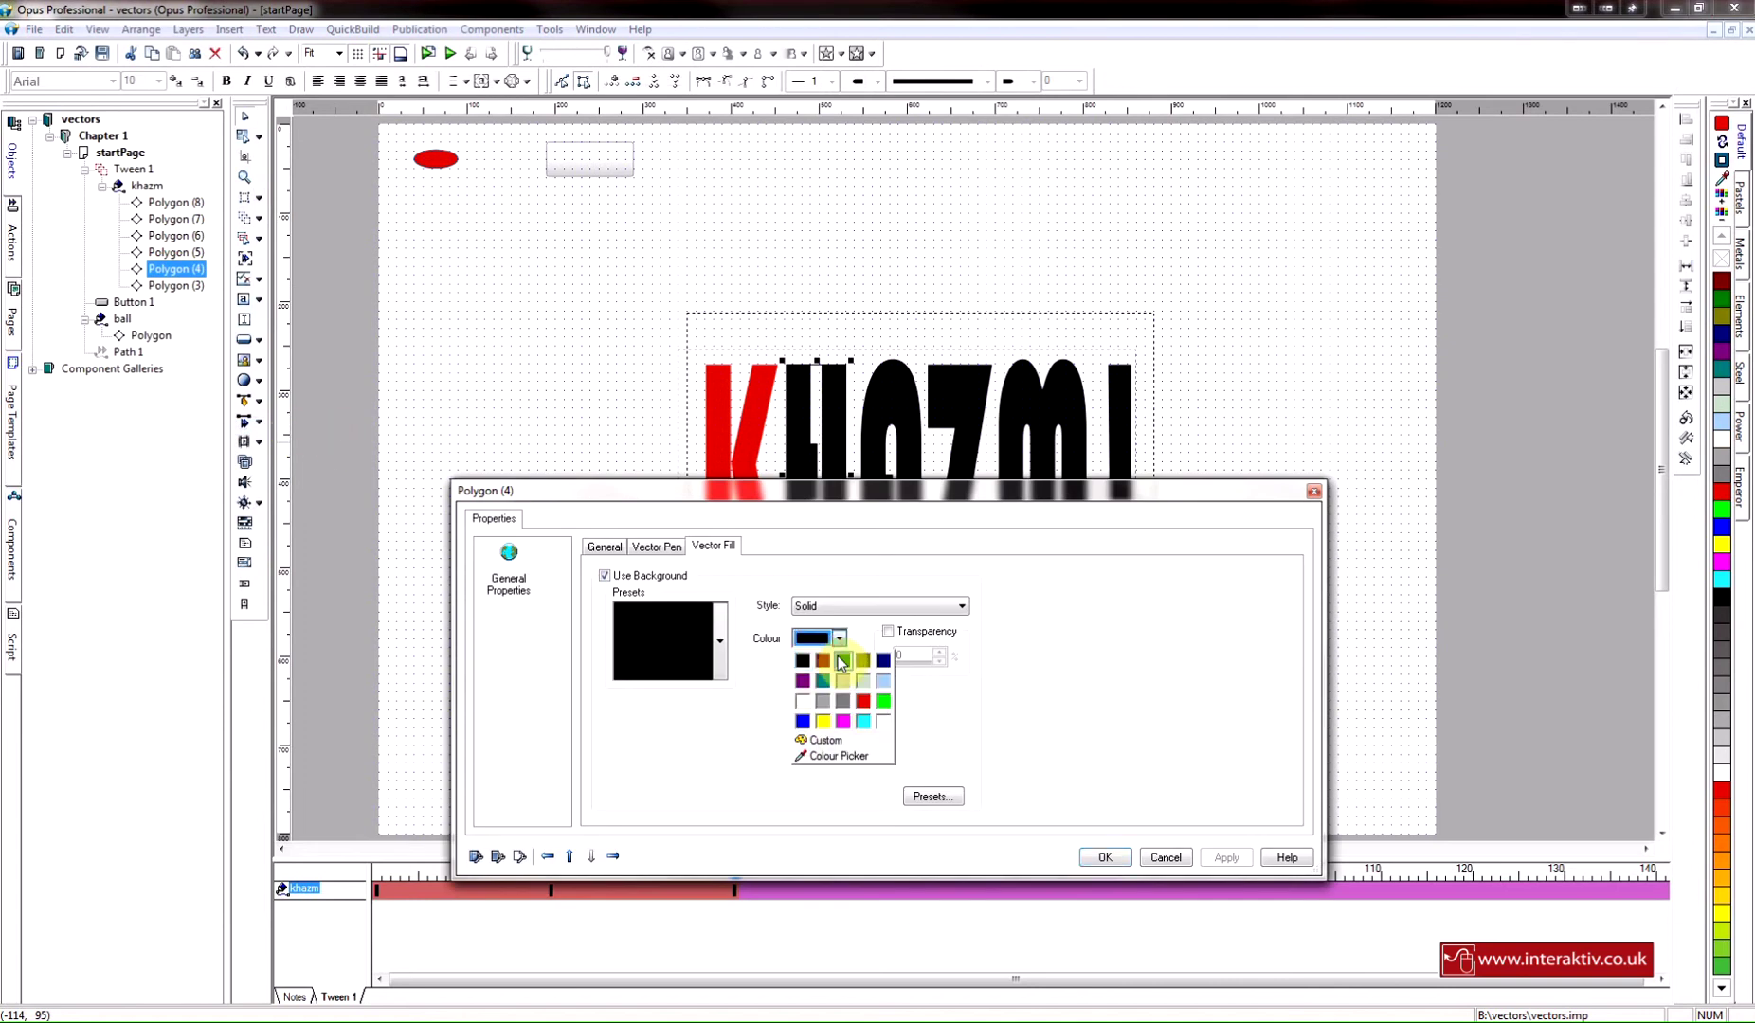
pyautogui.click(843, 711)
pyautogui.click(1227, 860)
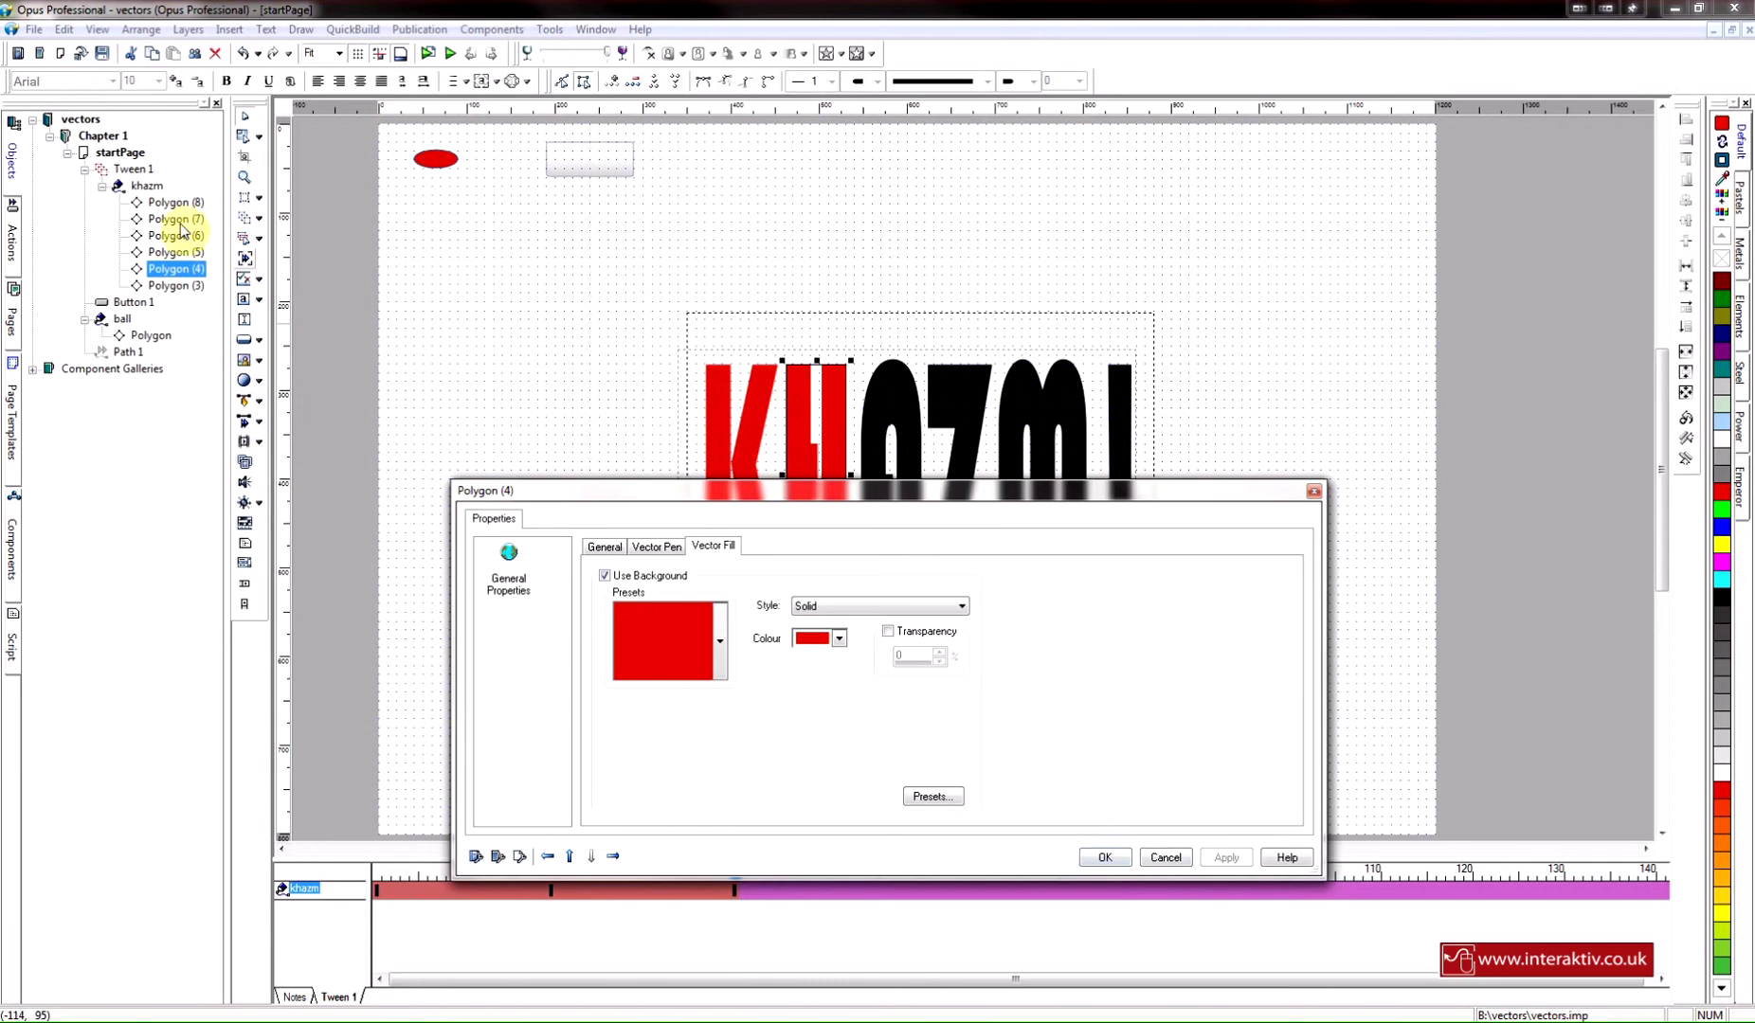
pyautogui.click(1109, 858)
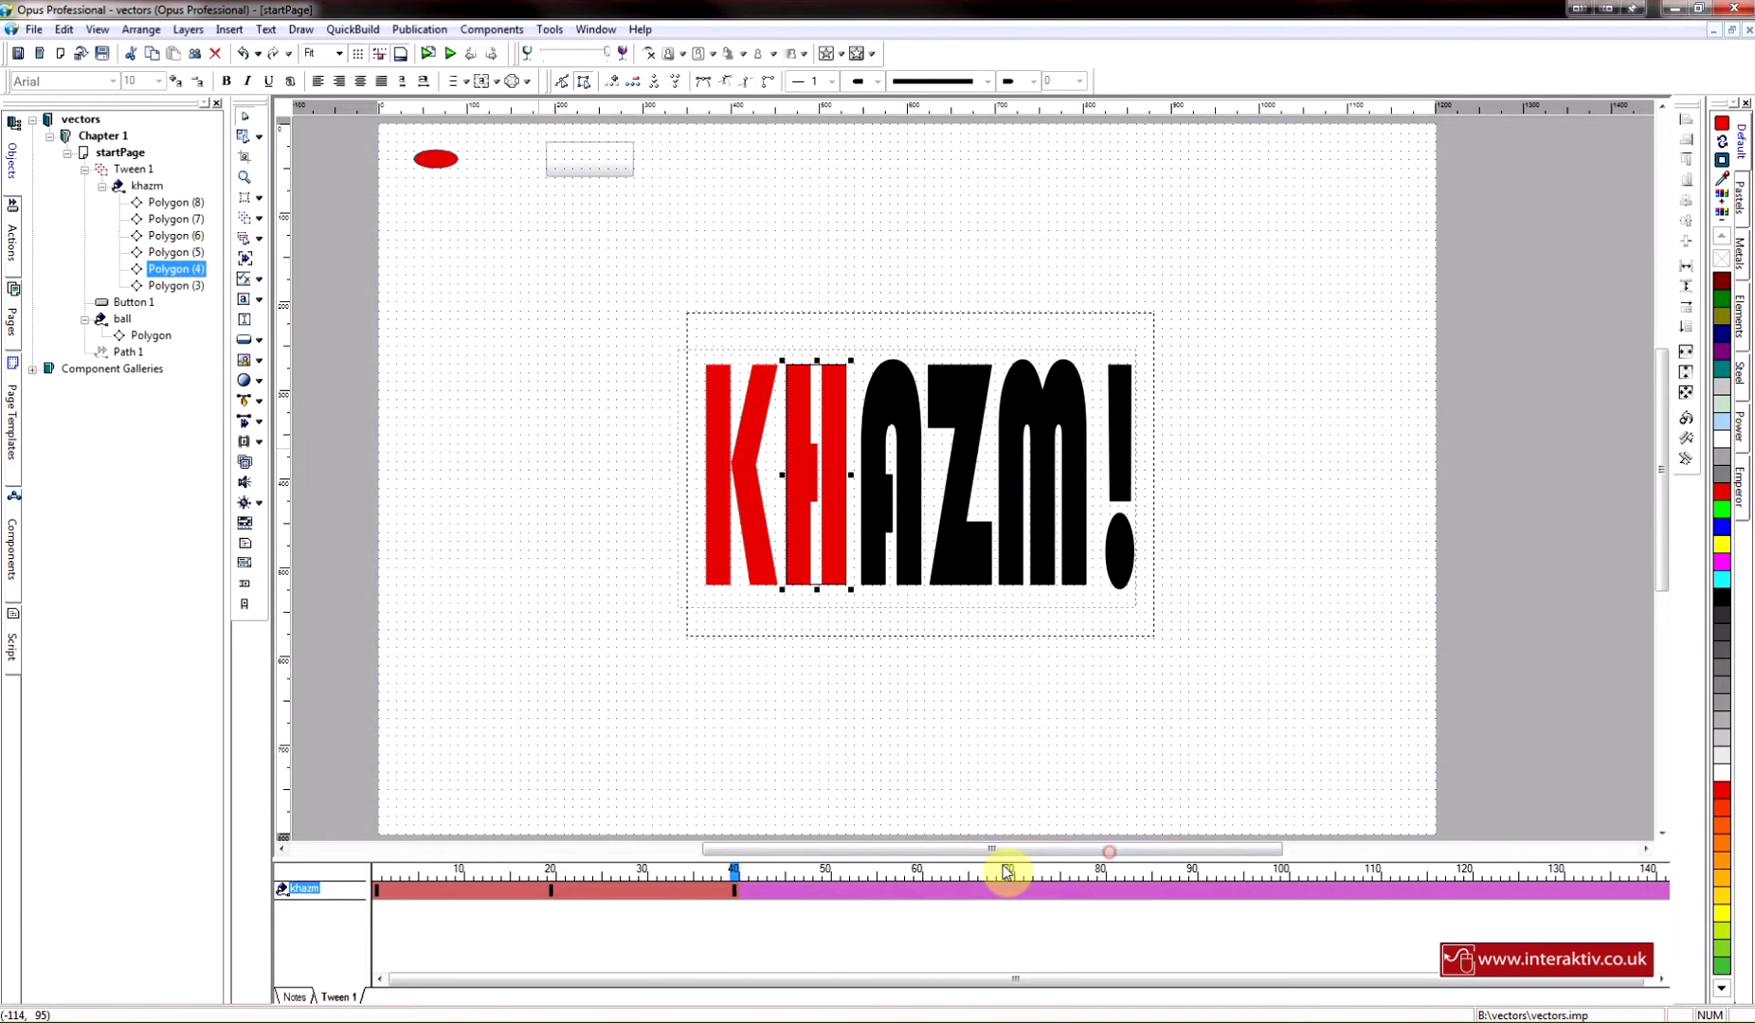
# Set a keyframe for the khazm vector at frame 60 of the tween timeline
pyautogui.click(921, 890)
pyautogui.rightClick(920, 891)
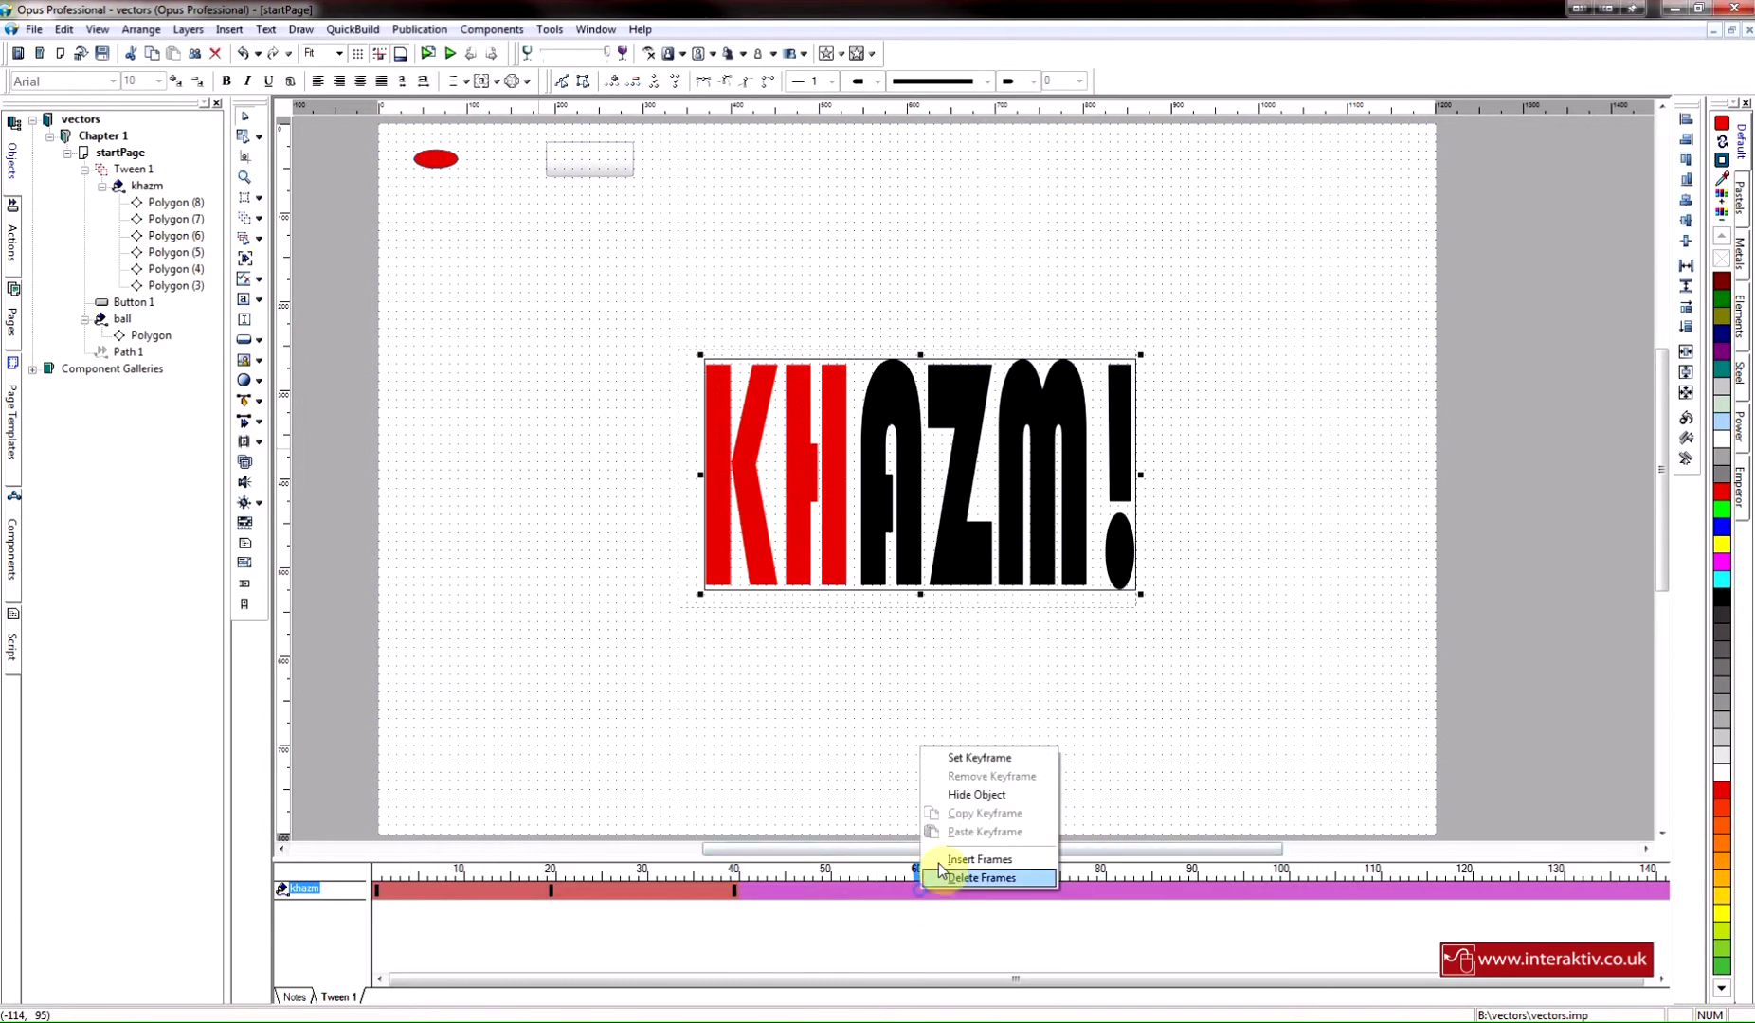
pyautogui.click(971, 759)
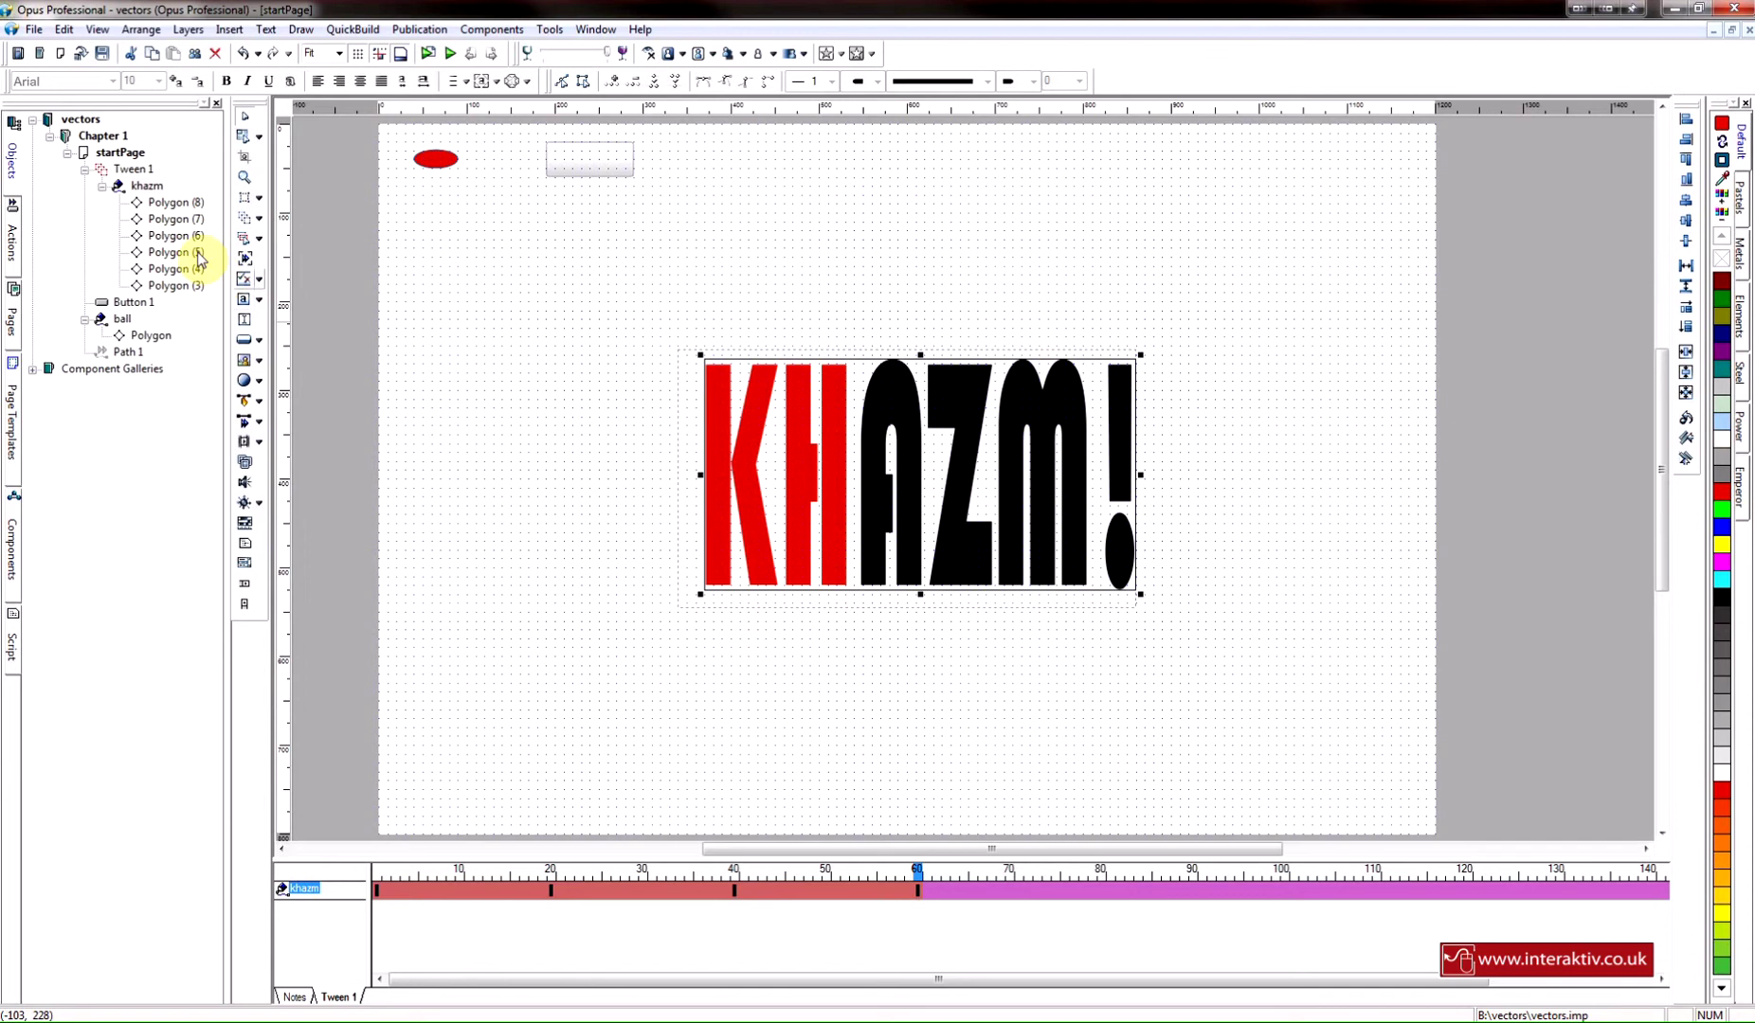
# Apply a solid red vector fill to the letter A, Polygon (5), at frame 60
pyautogui.click(183, 254)
pyautogui.rightClick(183, 254)
pyautogui.click(275, 401)
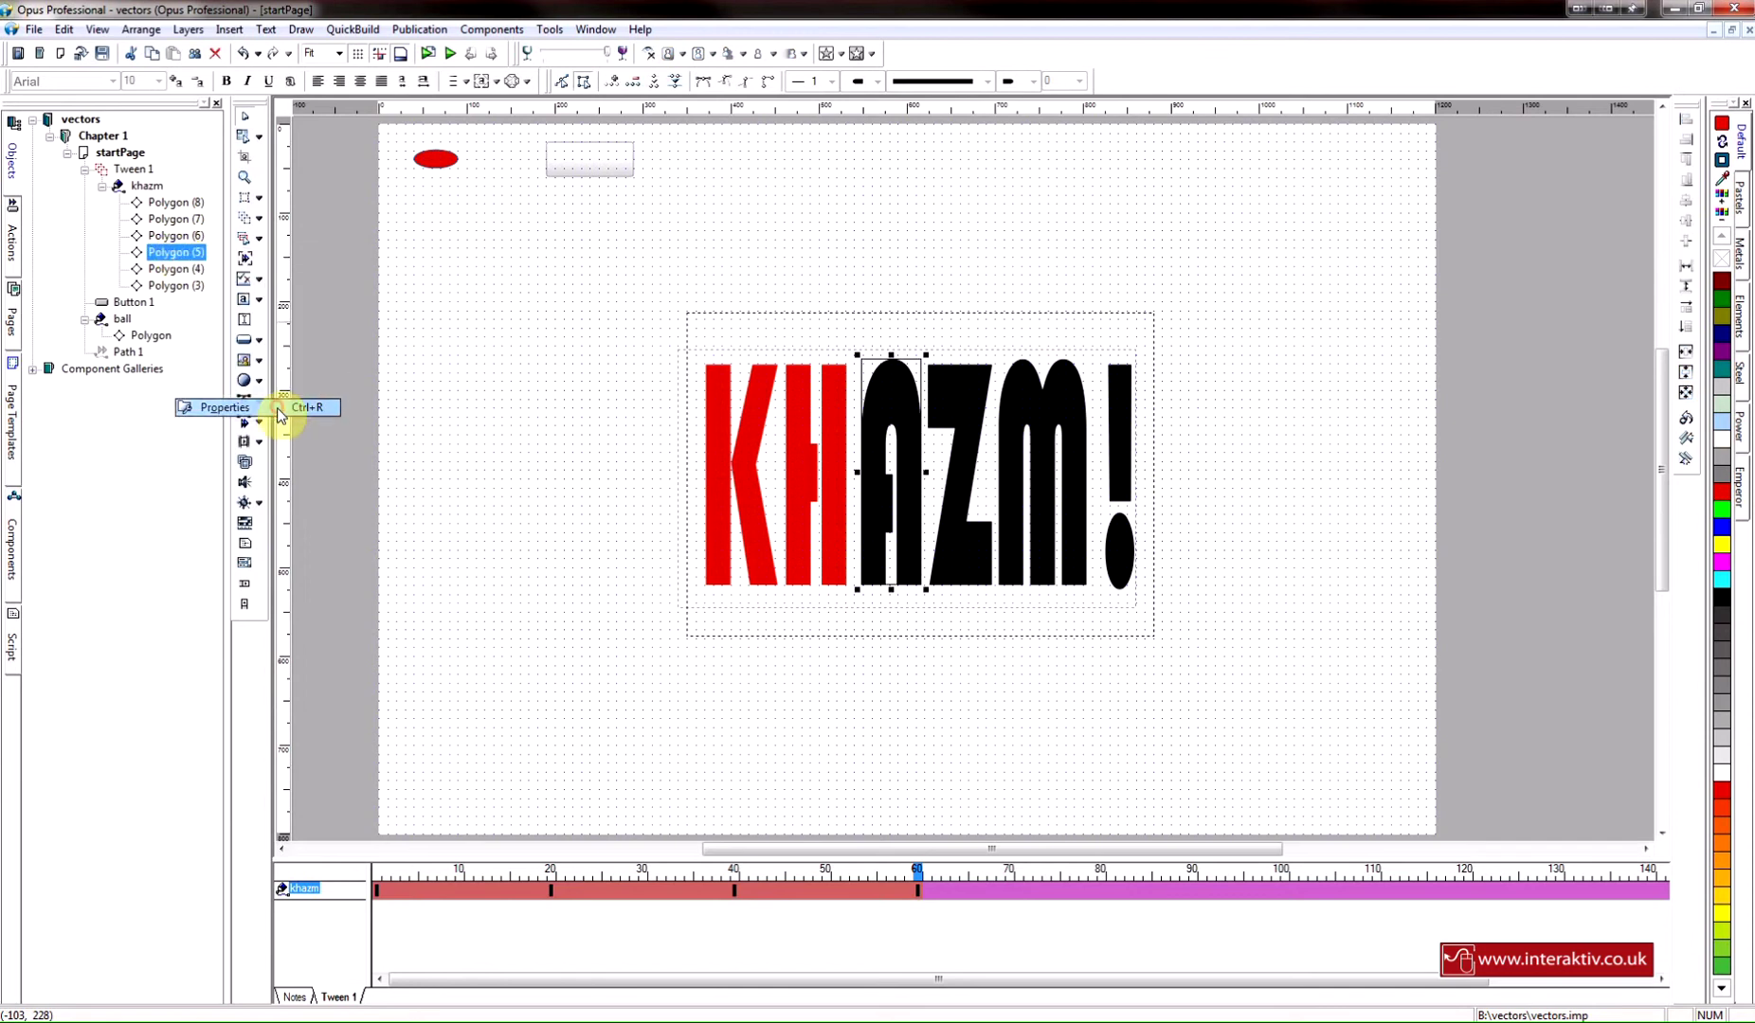
pyautogui.click(840, 639)
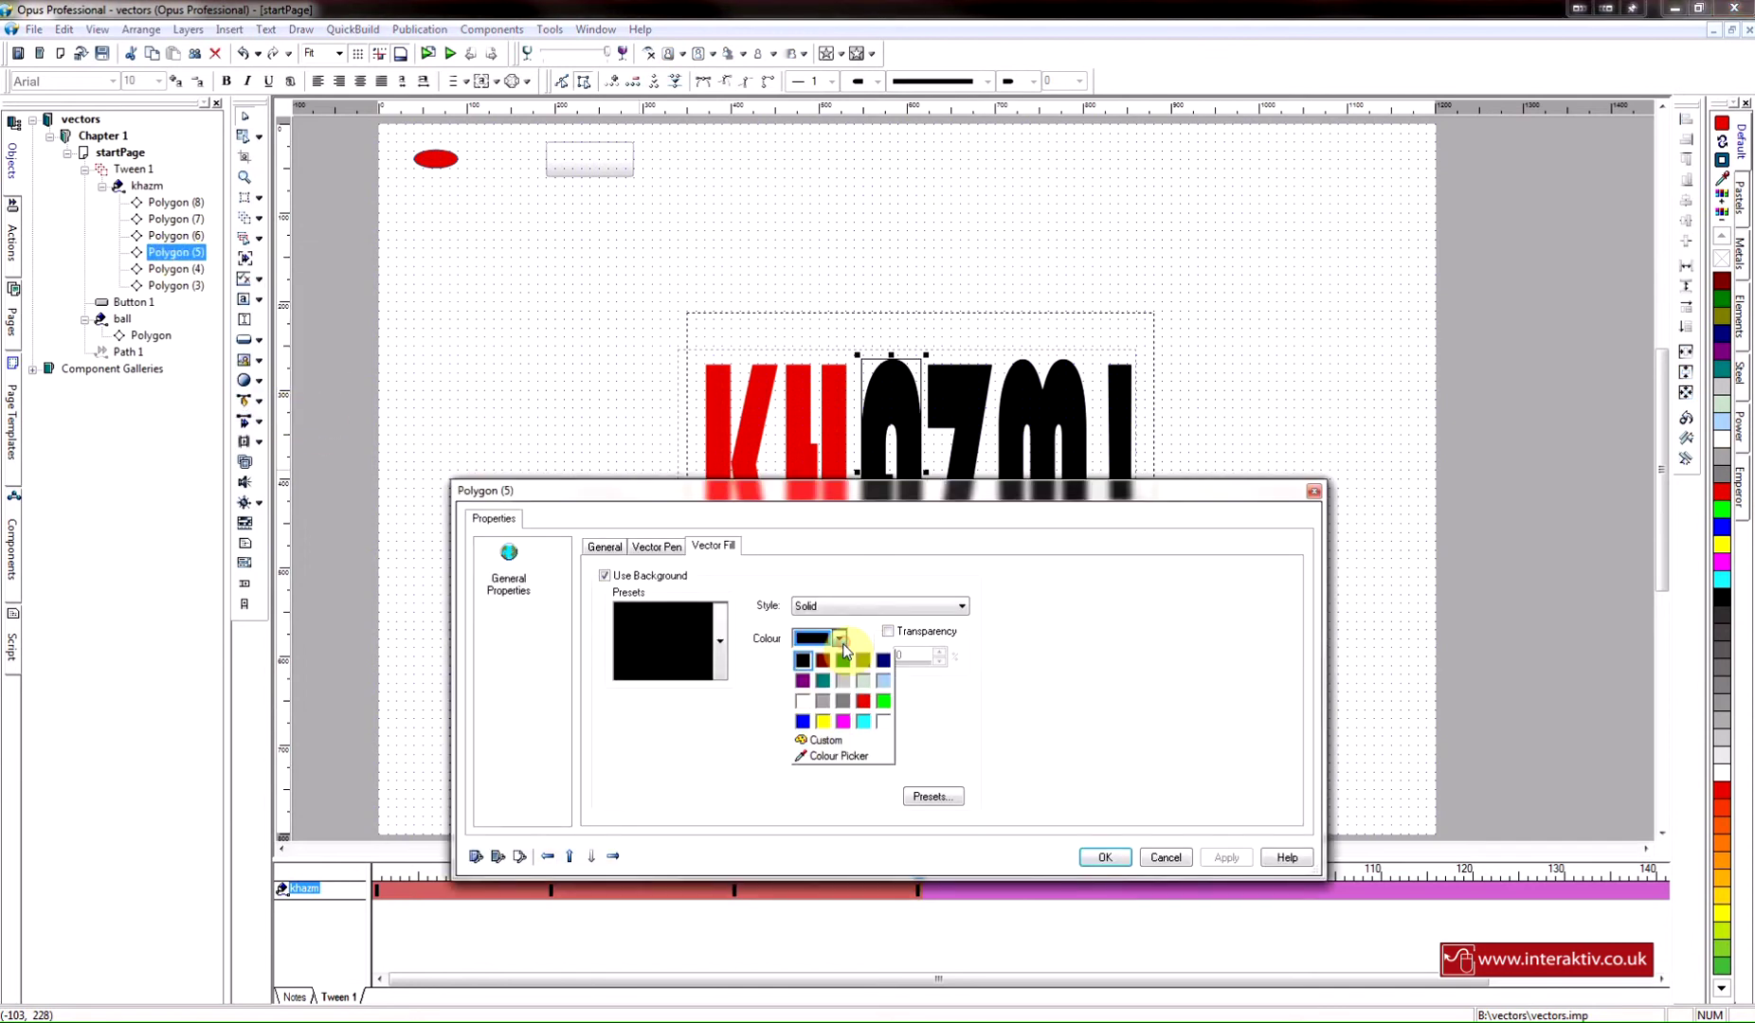
pyautogui.click(865, 702)
pyautogui.click(1101, 857)
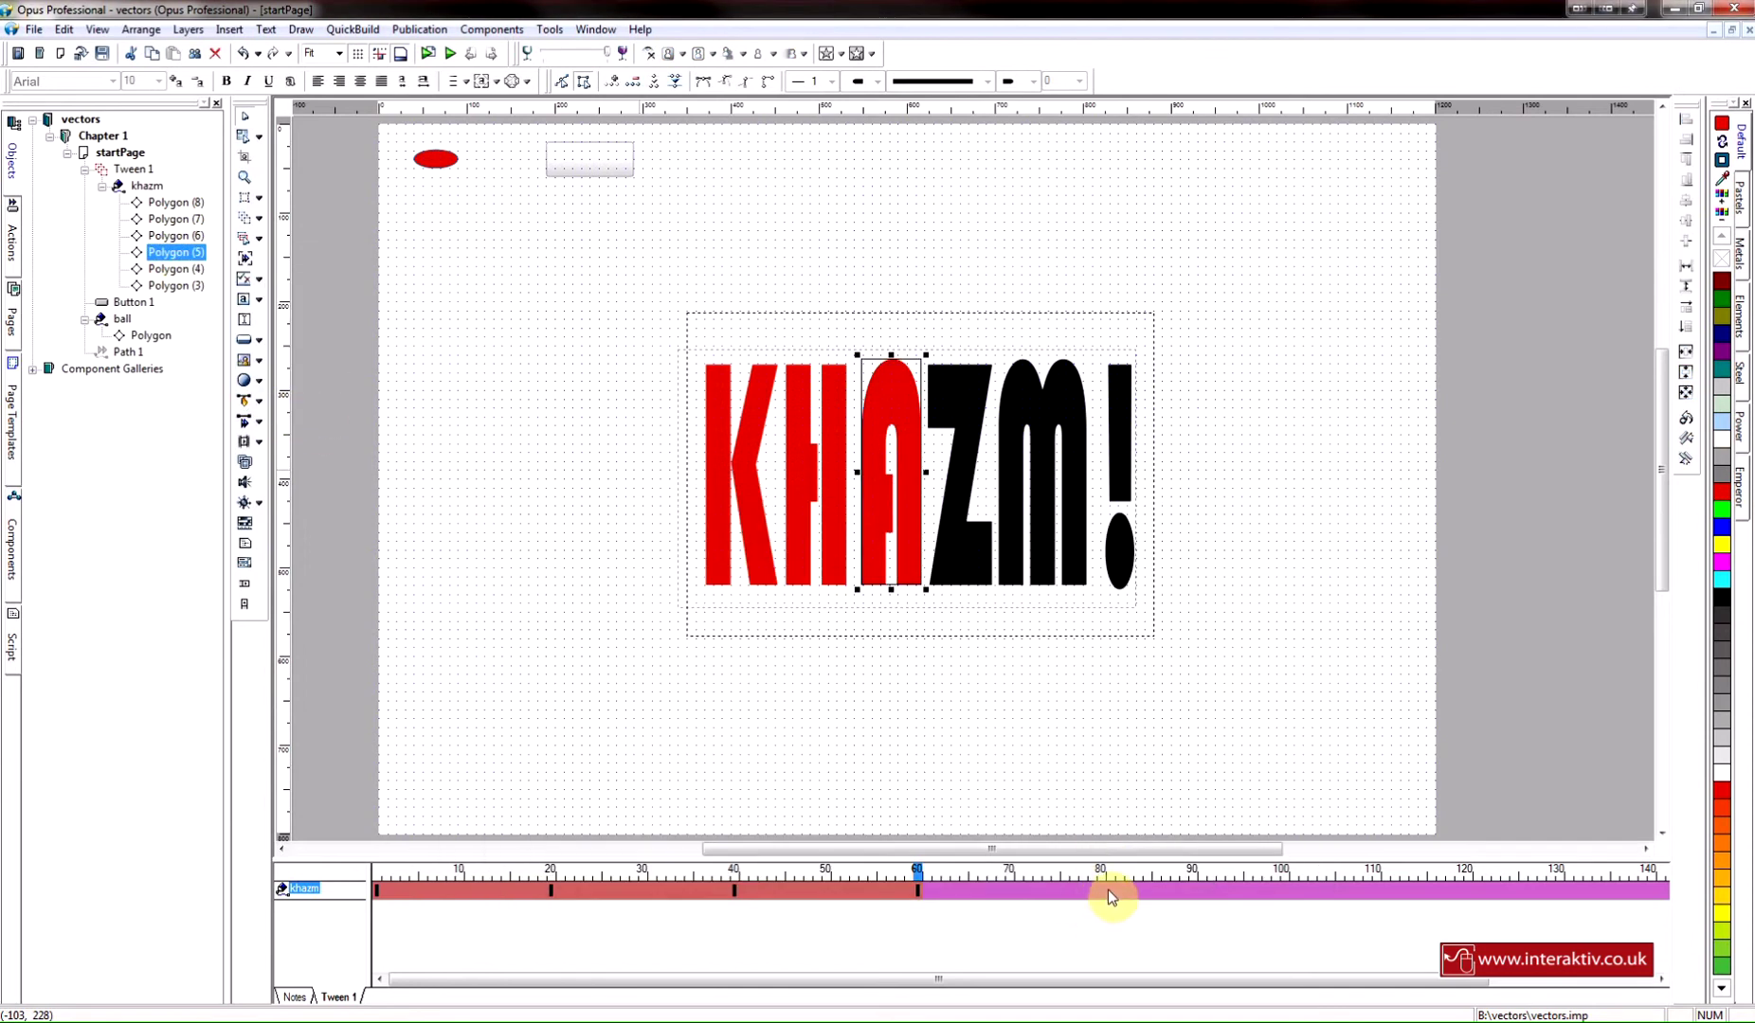
# Set a keyframe for the khazm vector at frame 80 of the tween timeline
pyautogui.rightClick(1107, 890)
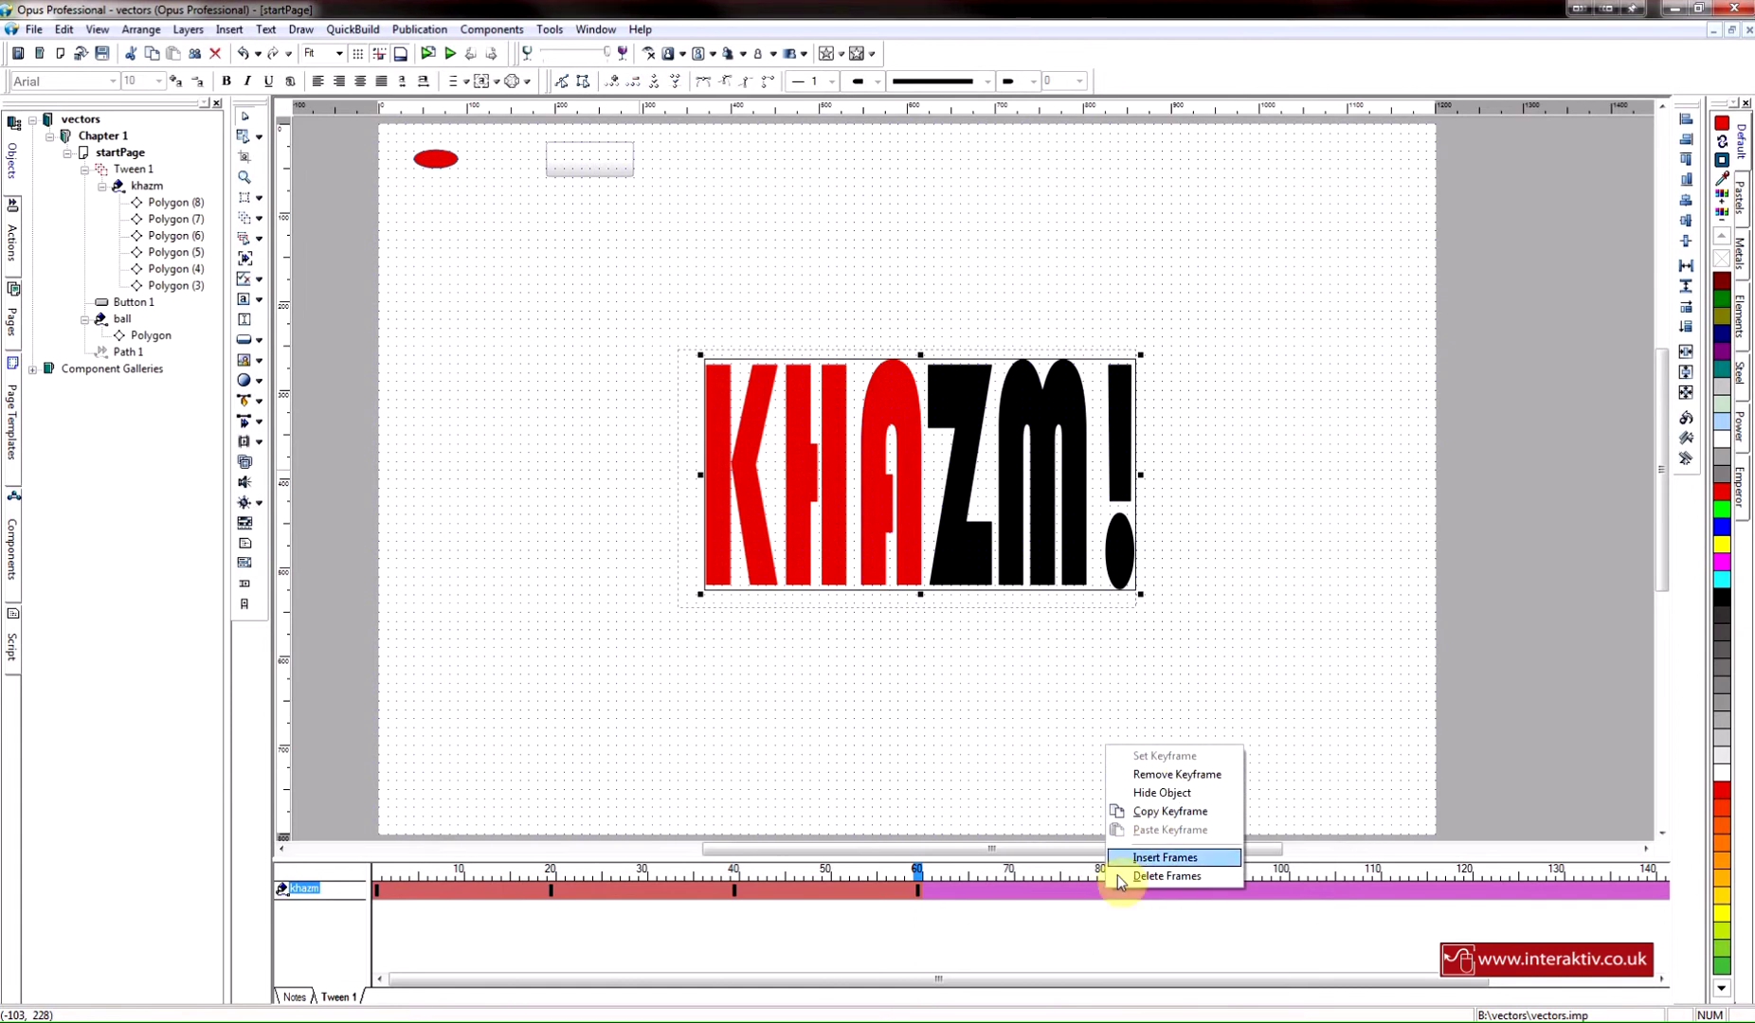
pyautogui.click(1101, 896)
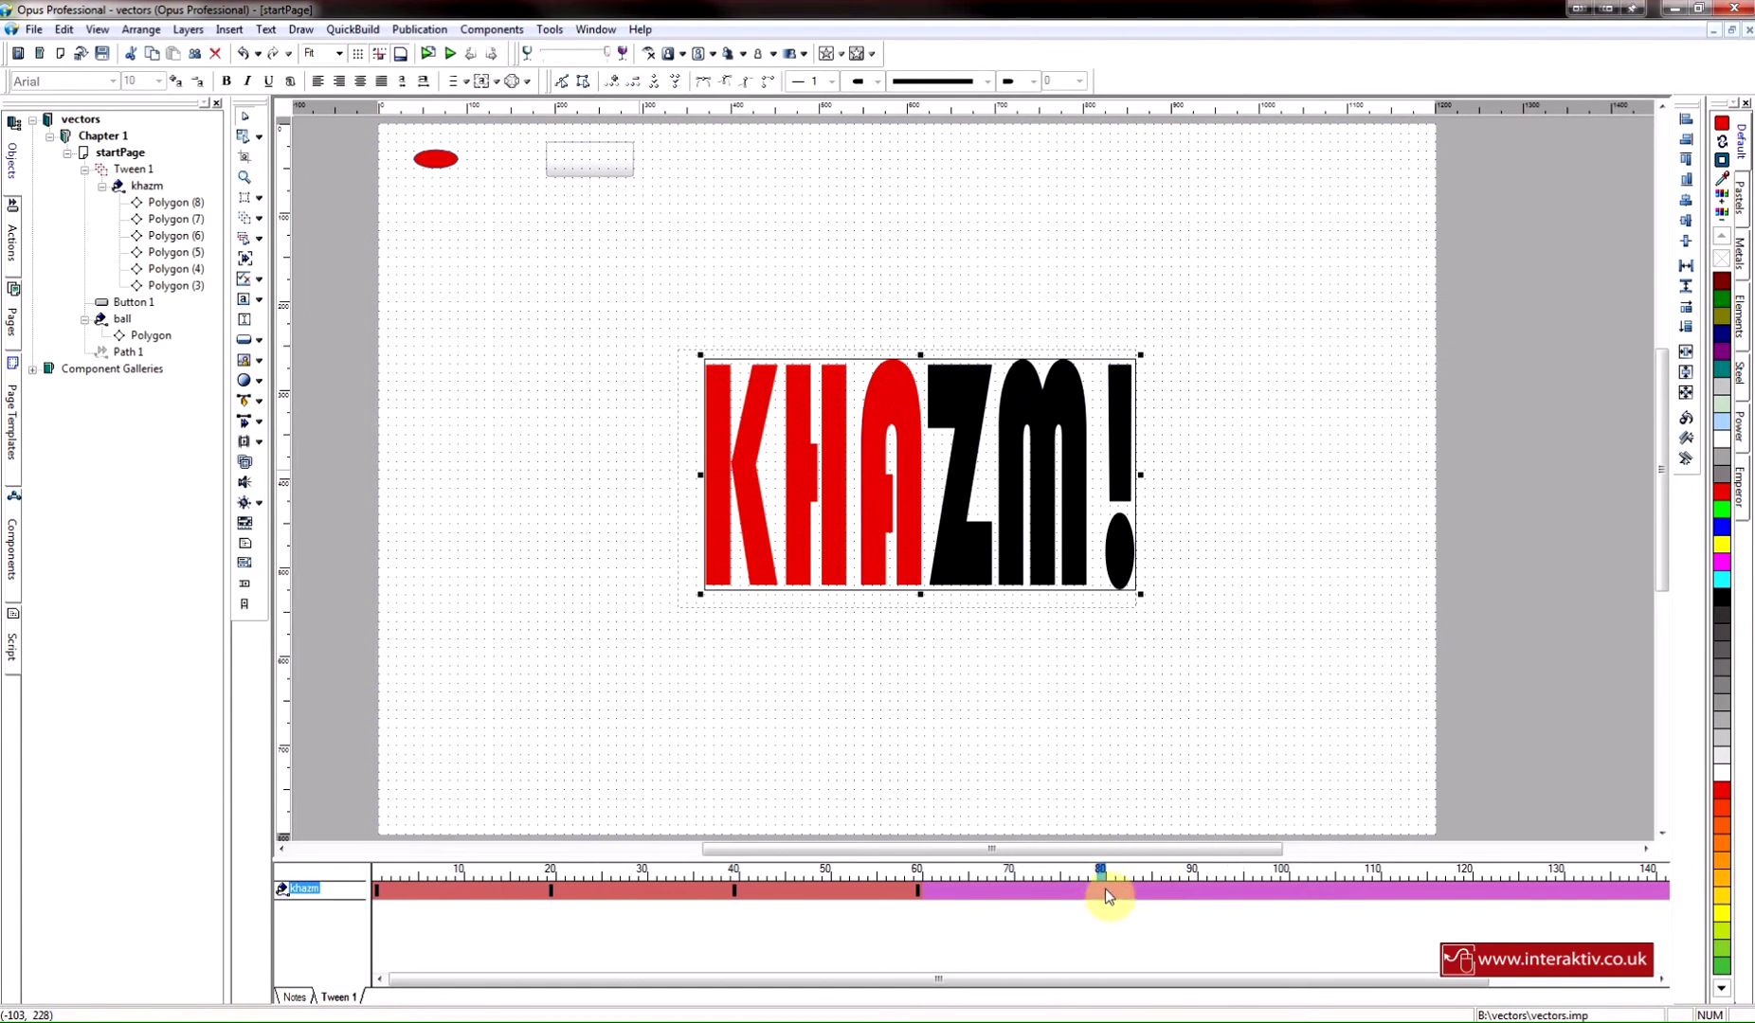
pyautogui.rightClick(1105, 893)
pyautogui.click(1144, 760)
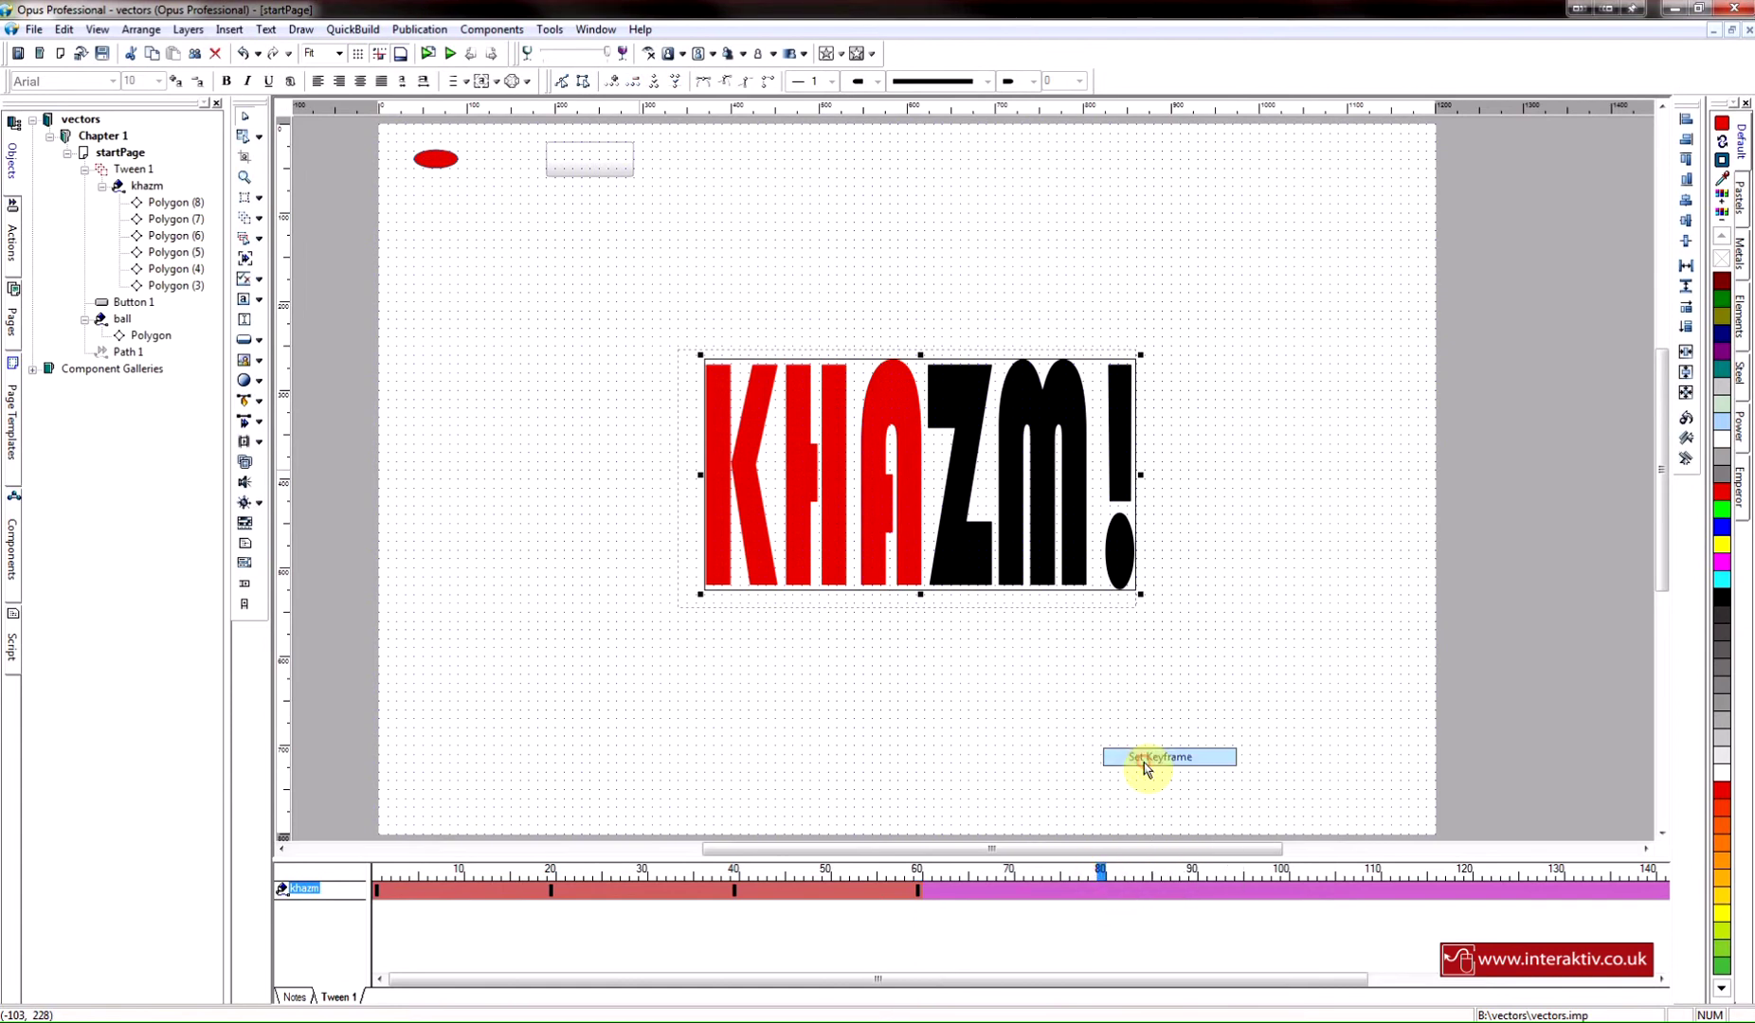
# Apply a solid red vector fill to the letter Z, Polygon (6), at frame 80
pyautogui.click(180, 237)
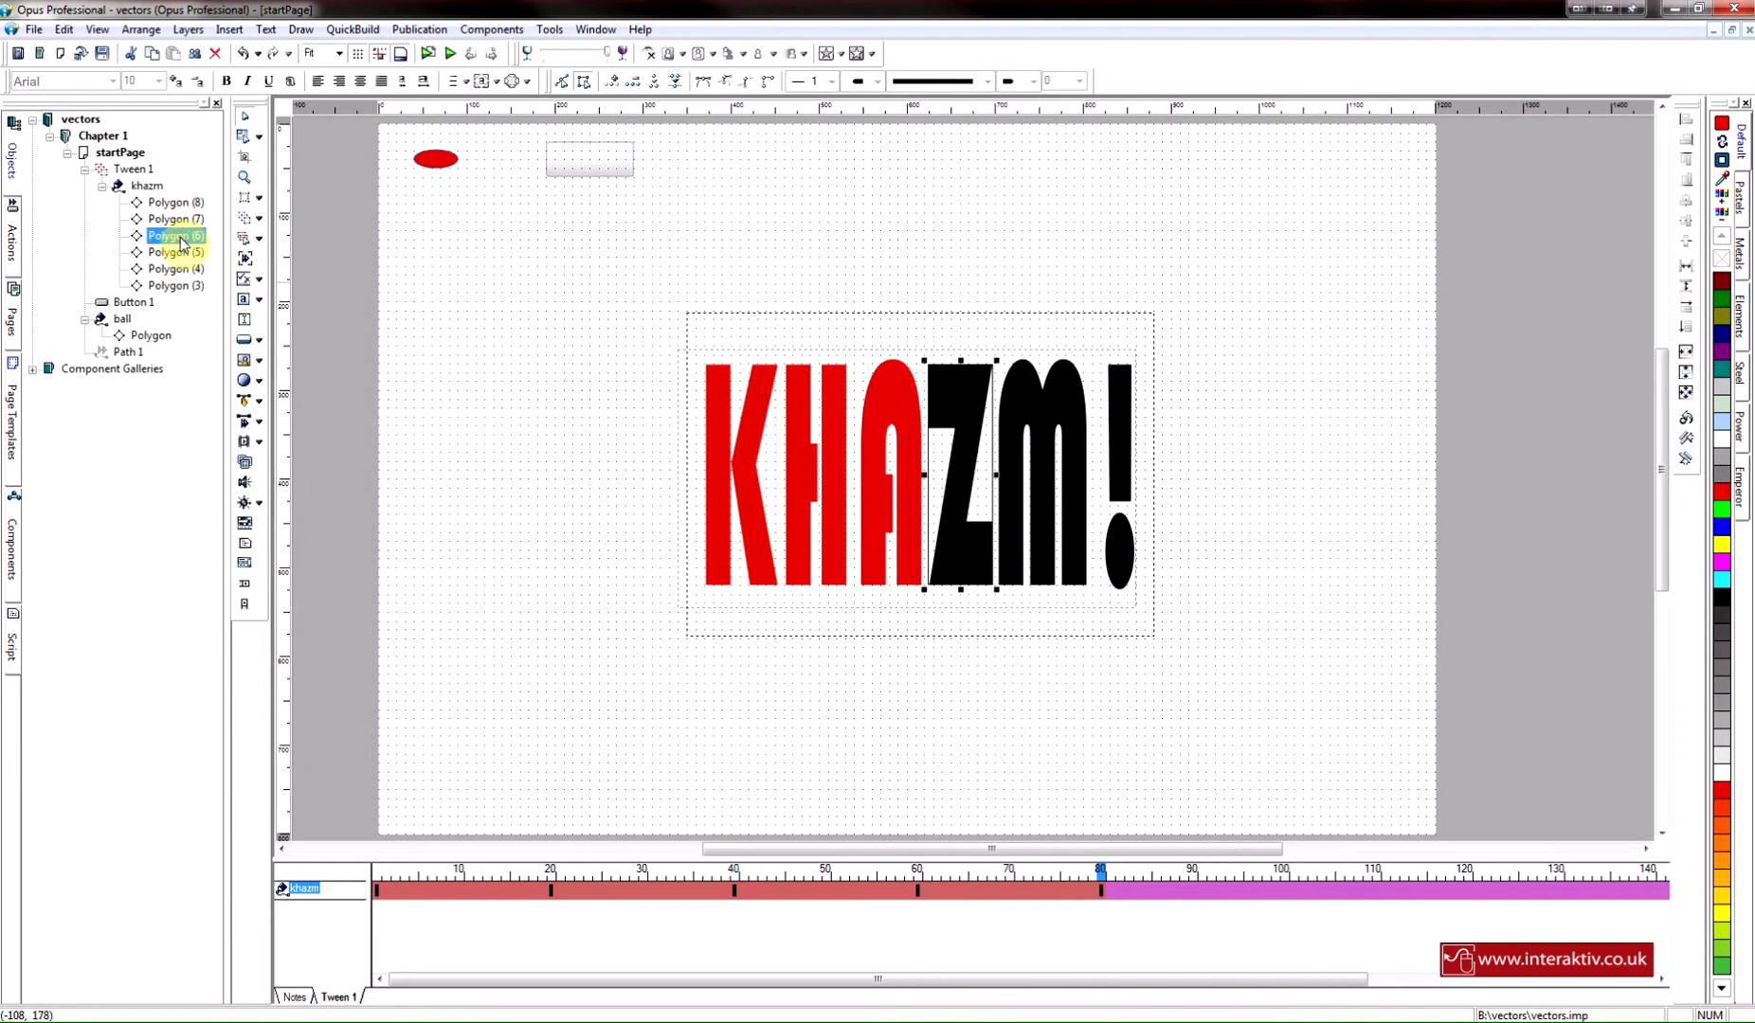
pyautogui.rightClick(180, 237)
pyautogui.click(256, 397)
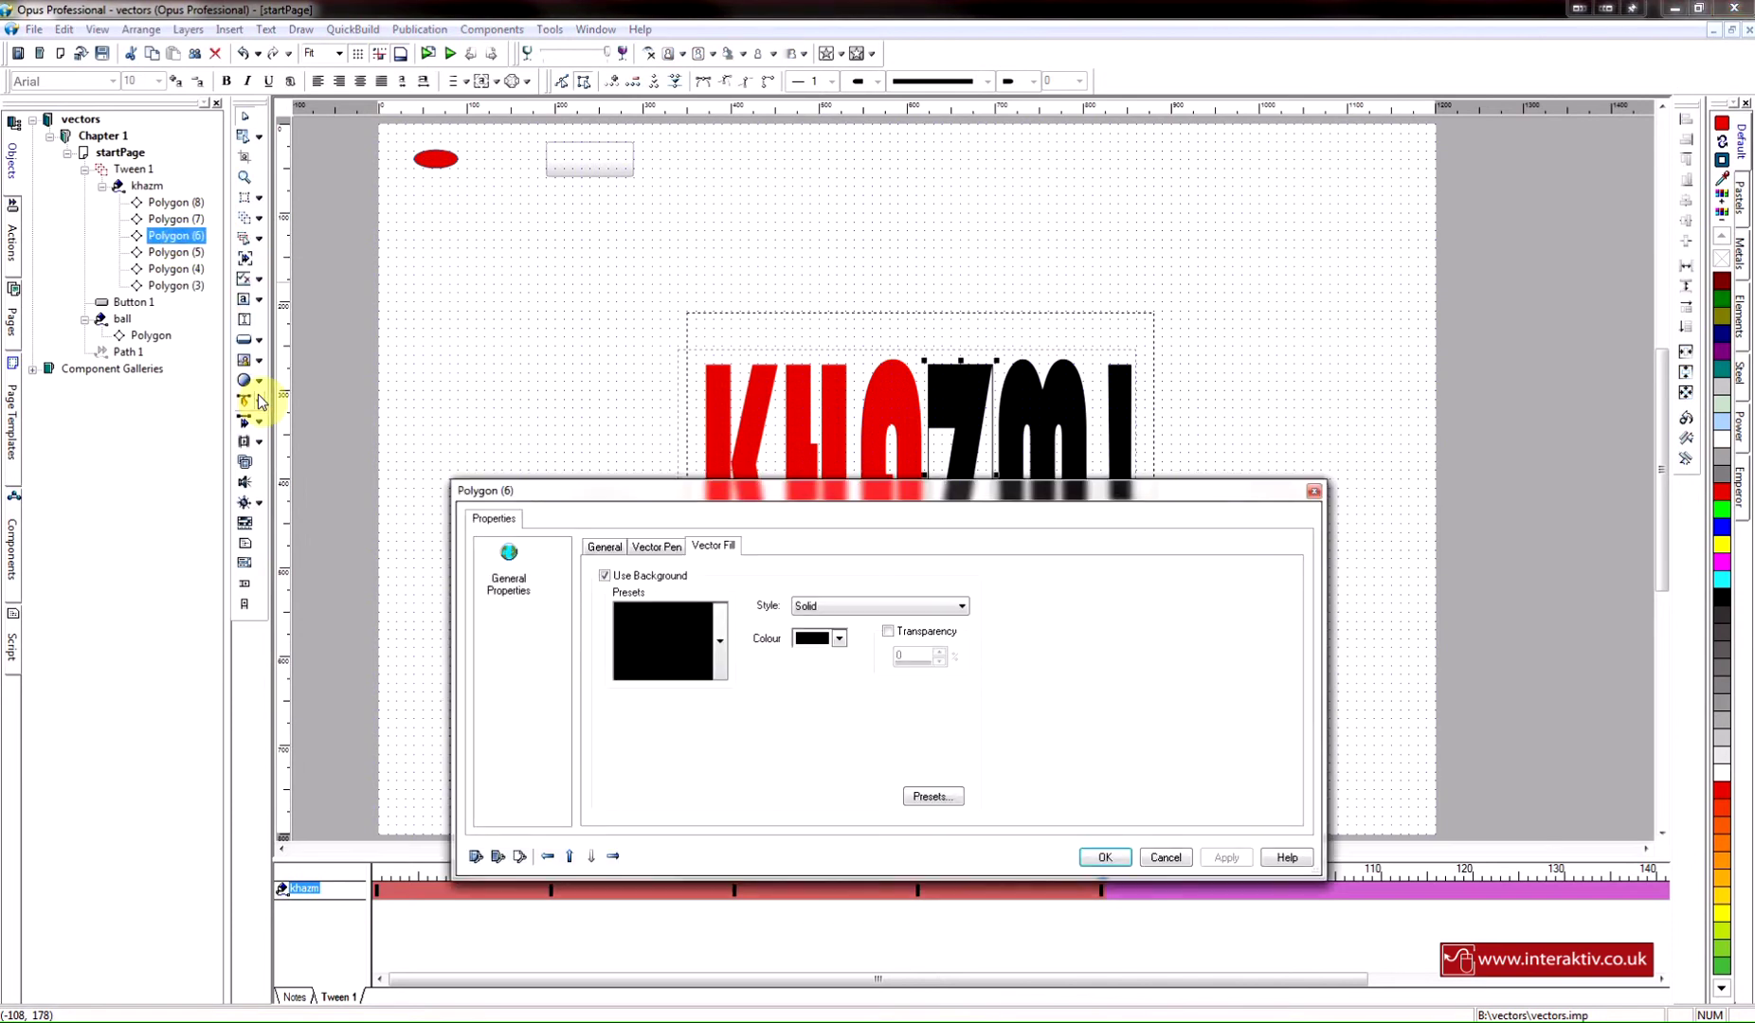
pyautogui.click(839, 640)
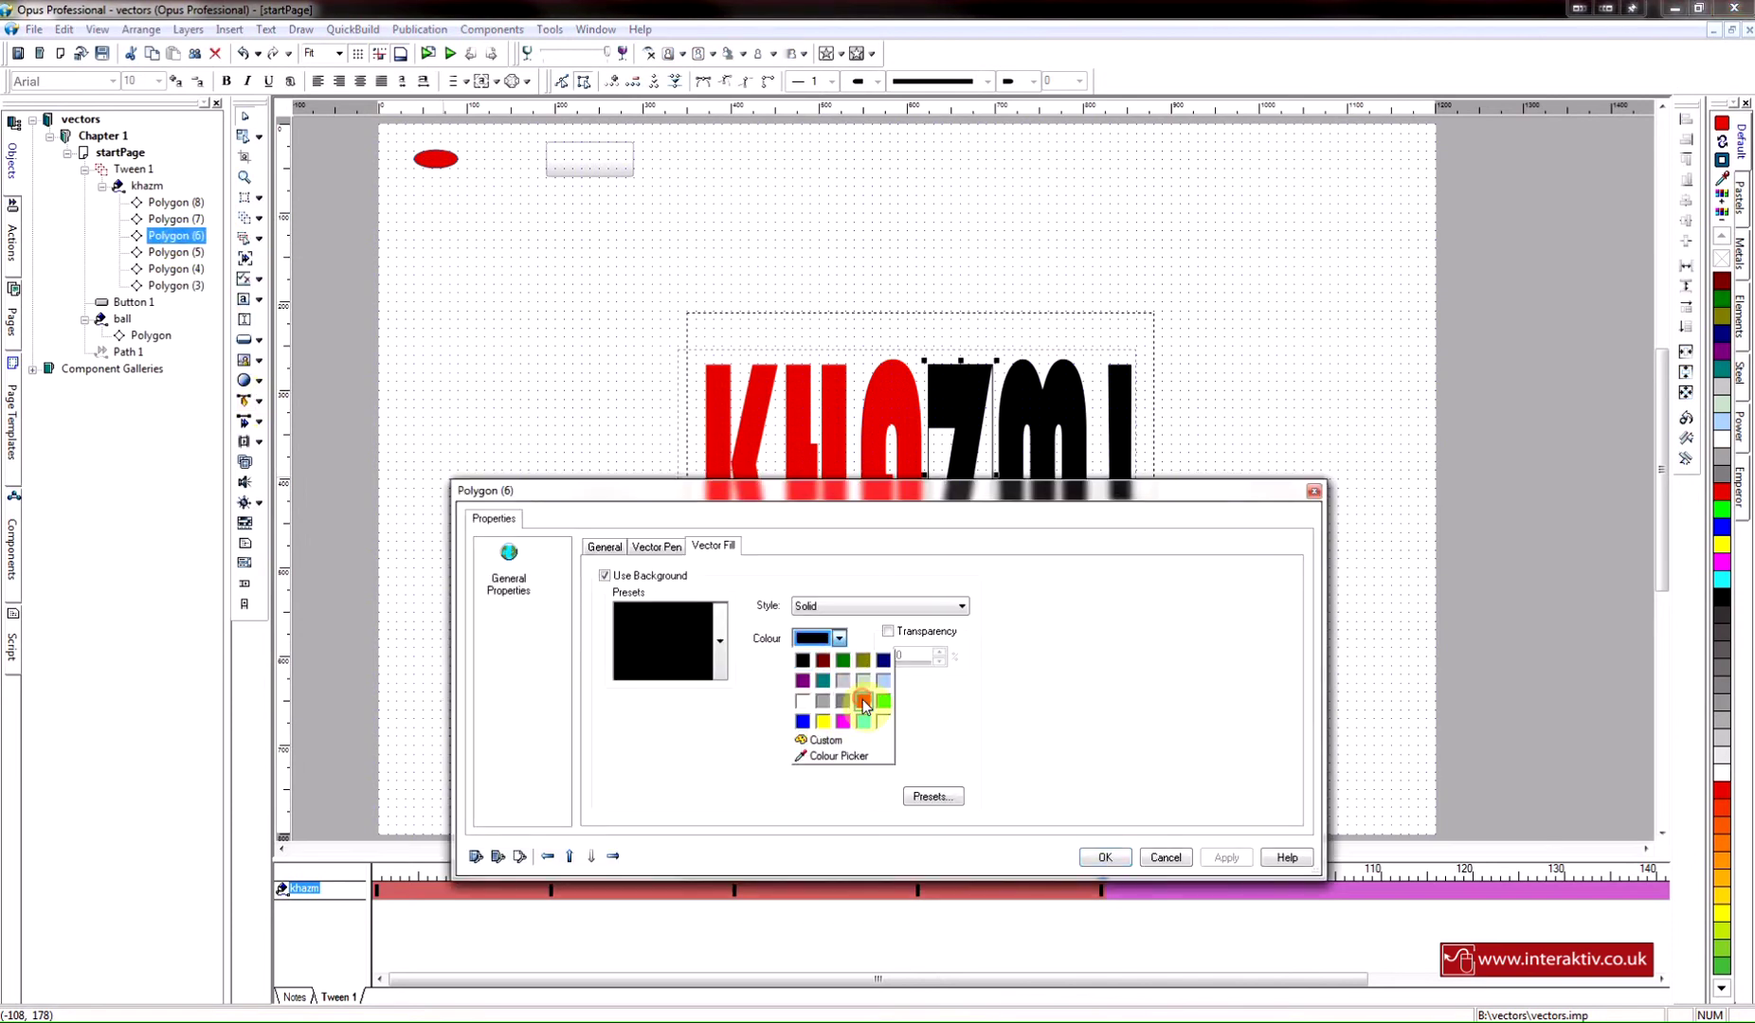
pyautogui.click(863, 703)
pyautogui.click(1105, 858)
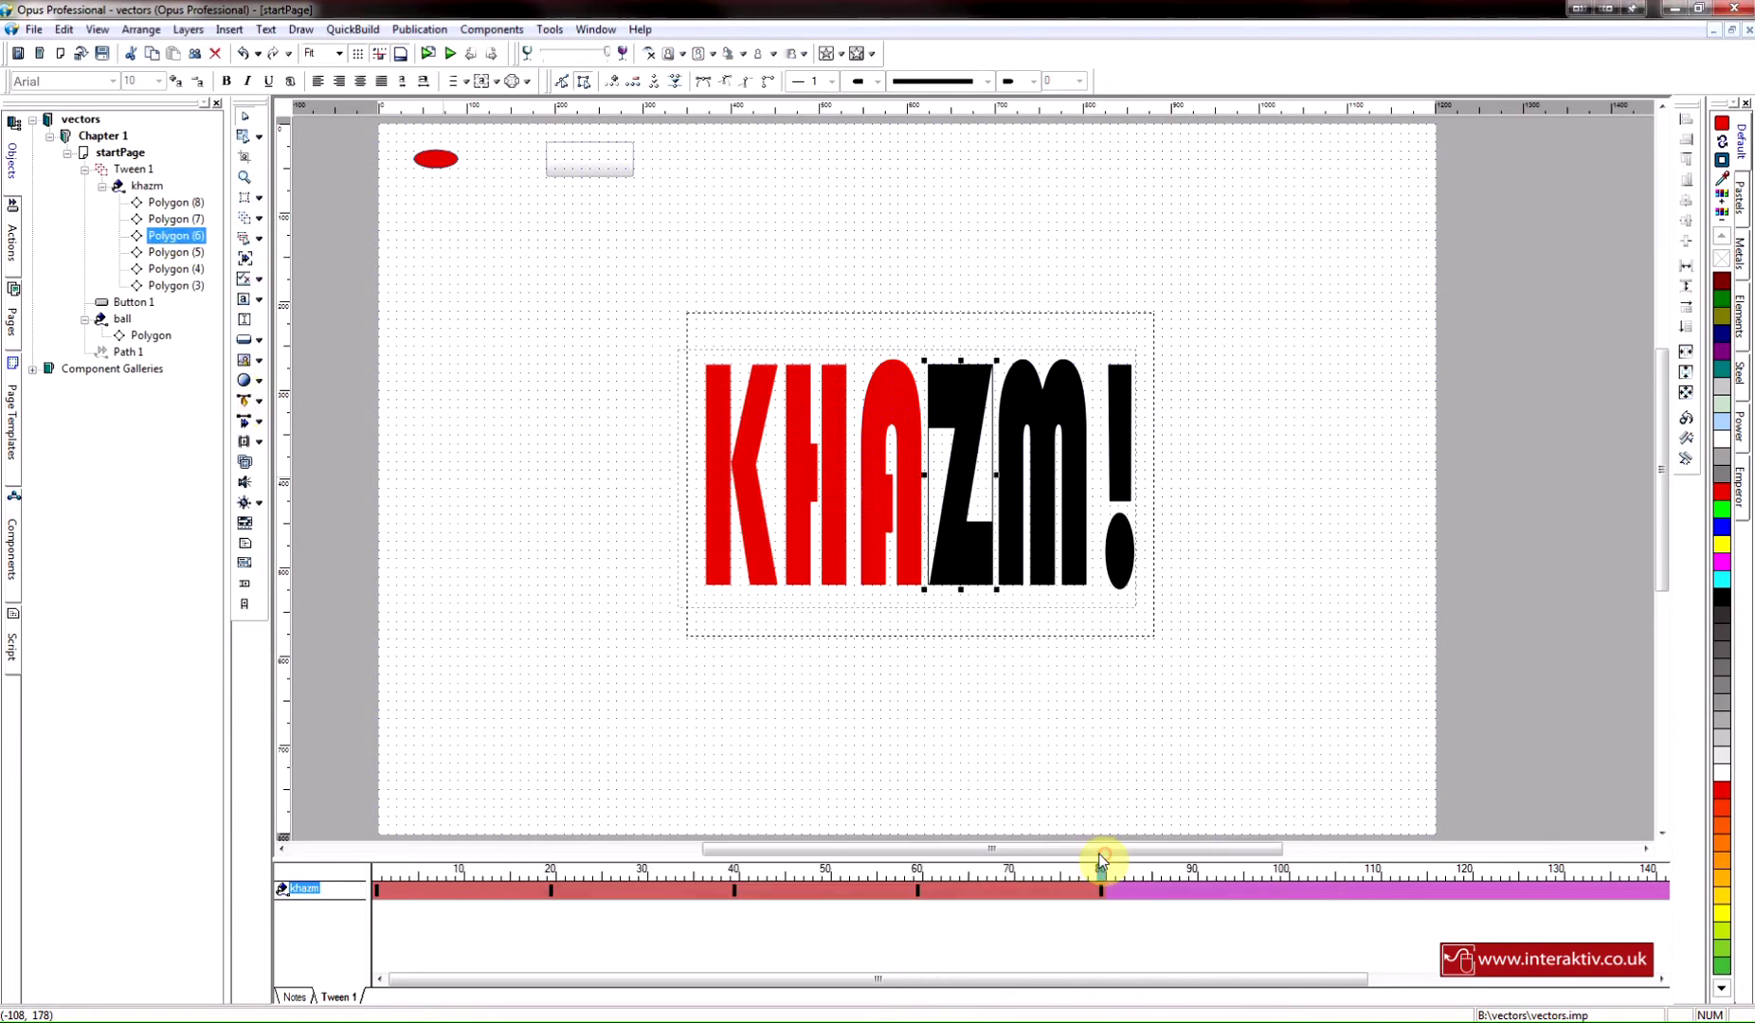
# Set a keyframe for the khazm vector at frame 100 of the tween timeline
pyautogui.rightClick(1286, 896)
pyautogui.click(1286, 895)
pyautogui.rightClick(1286, 896)
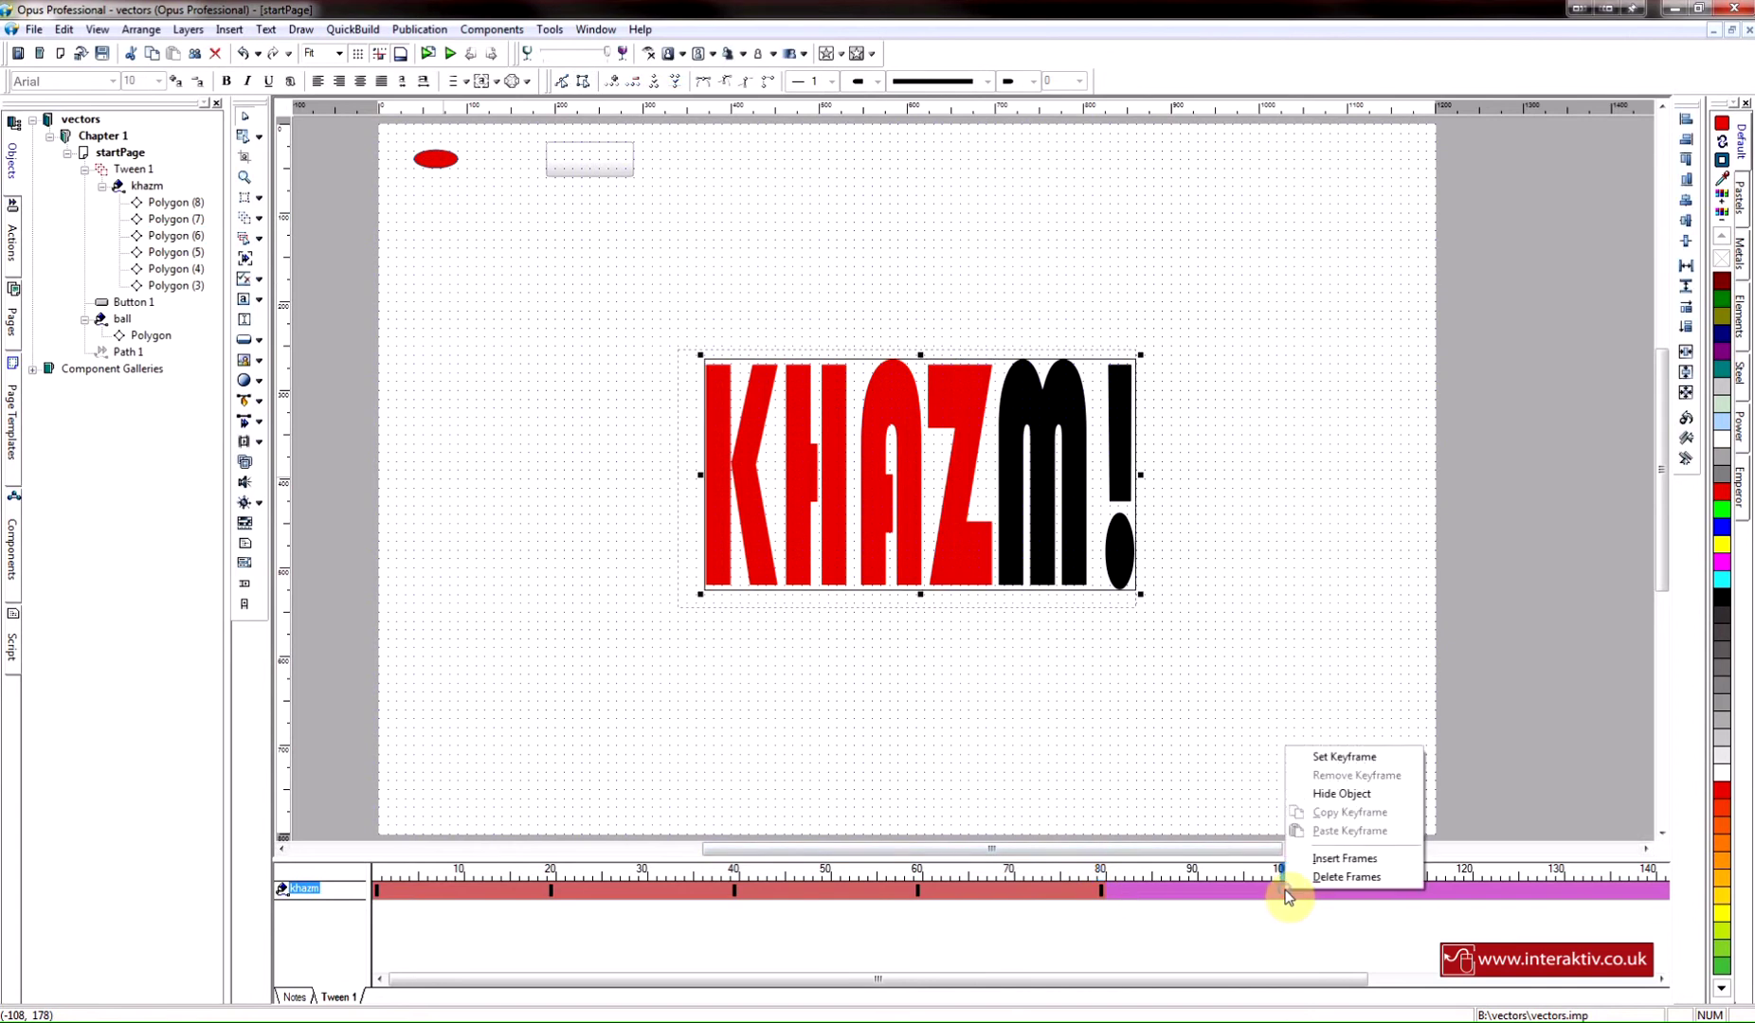
pyautogui.click(1333, 757)
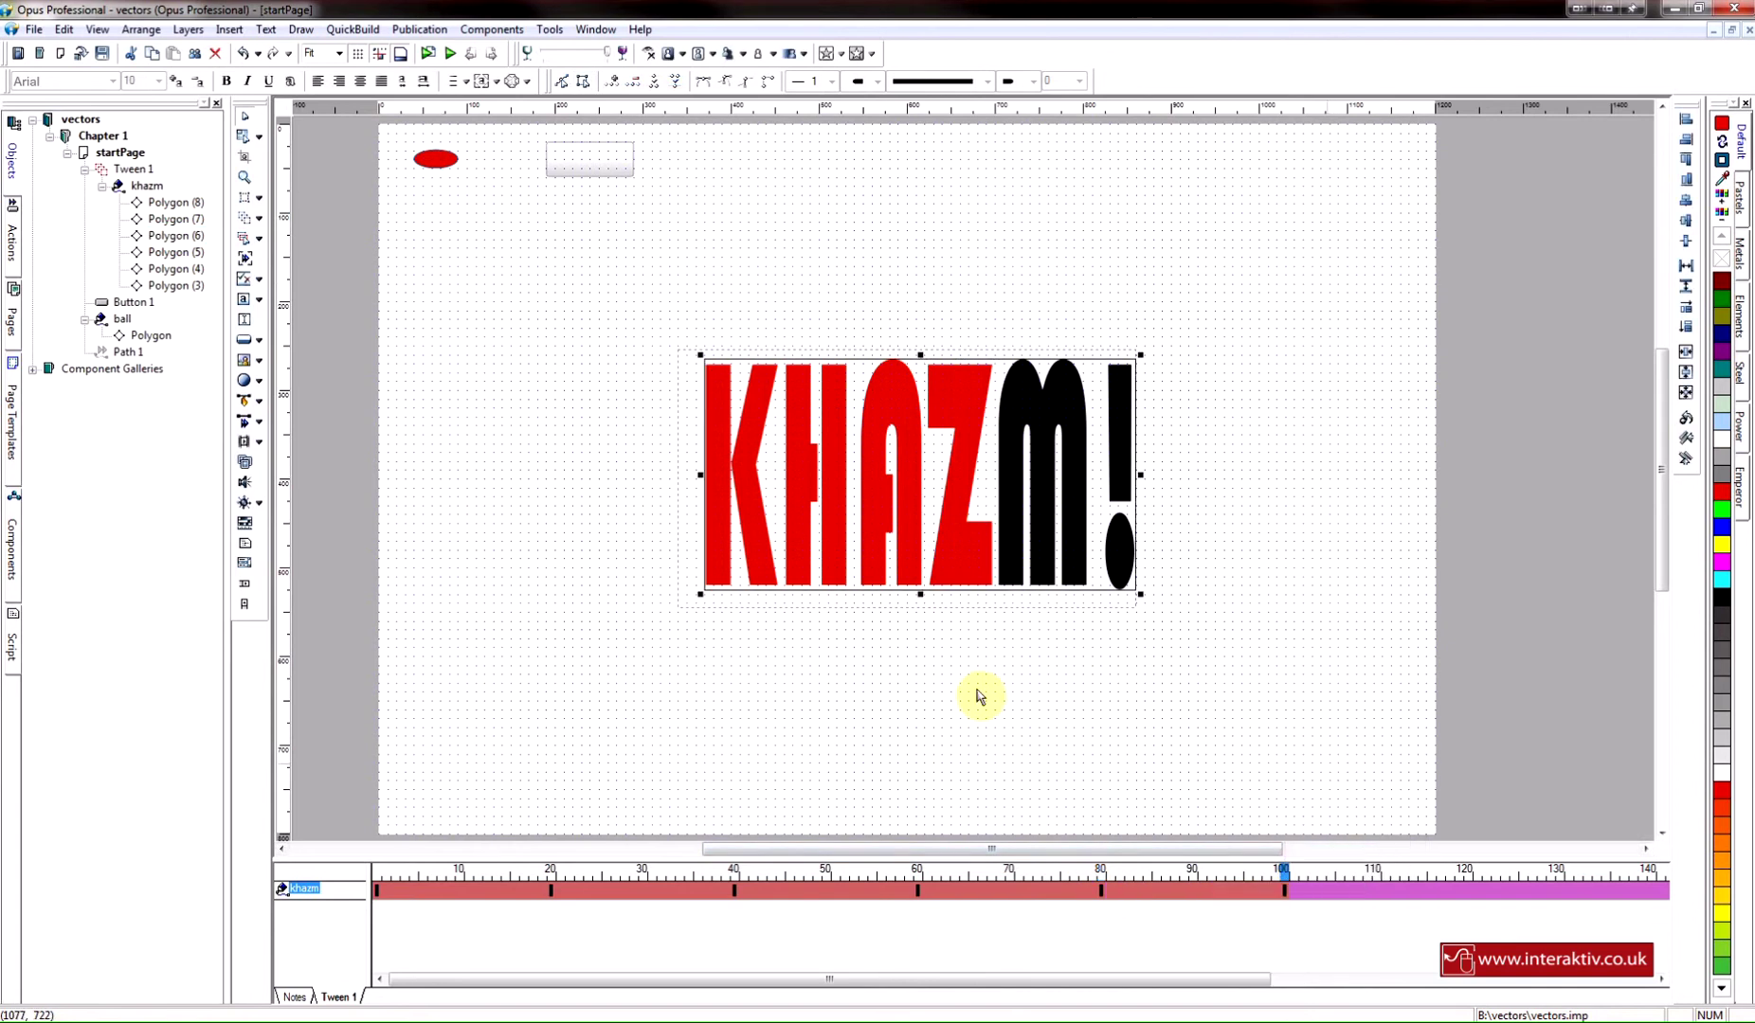
# Apply a solid red vector fill to the letter M, Polygon (7), at frame 100
pyautogui.click(180, 221)
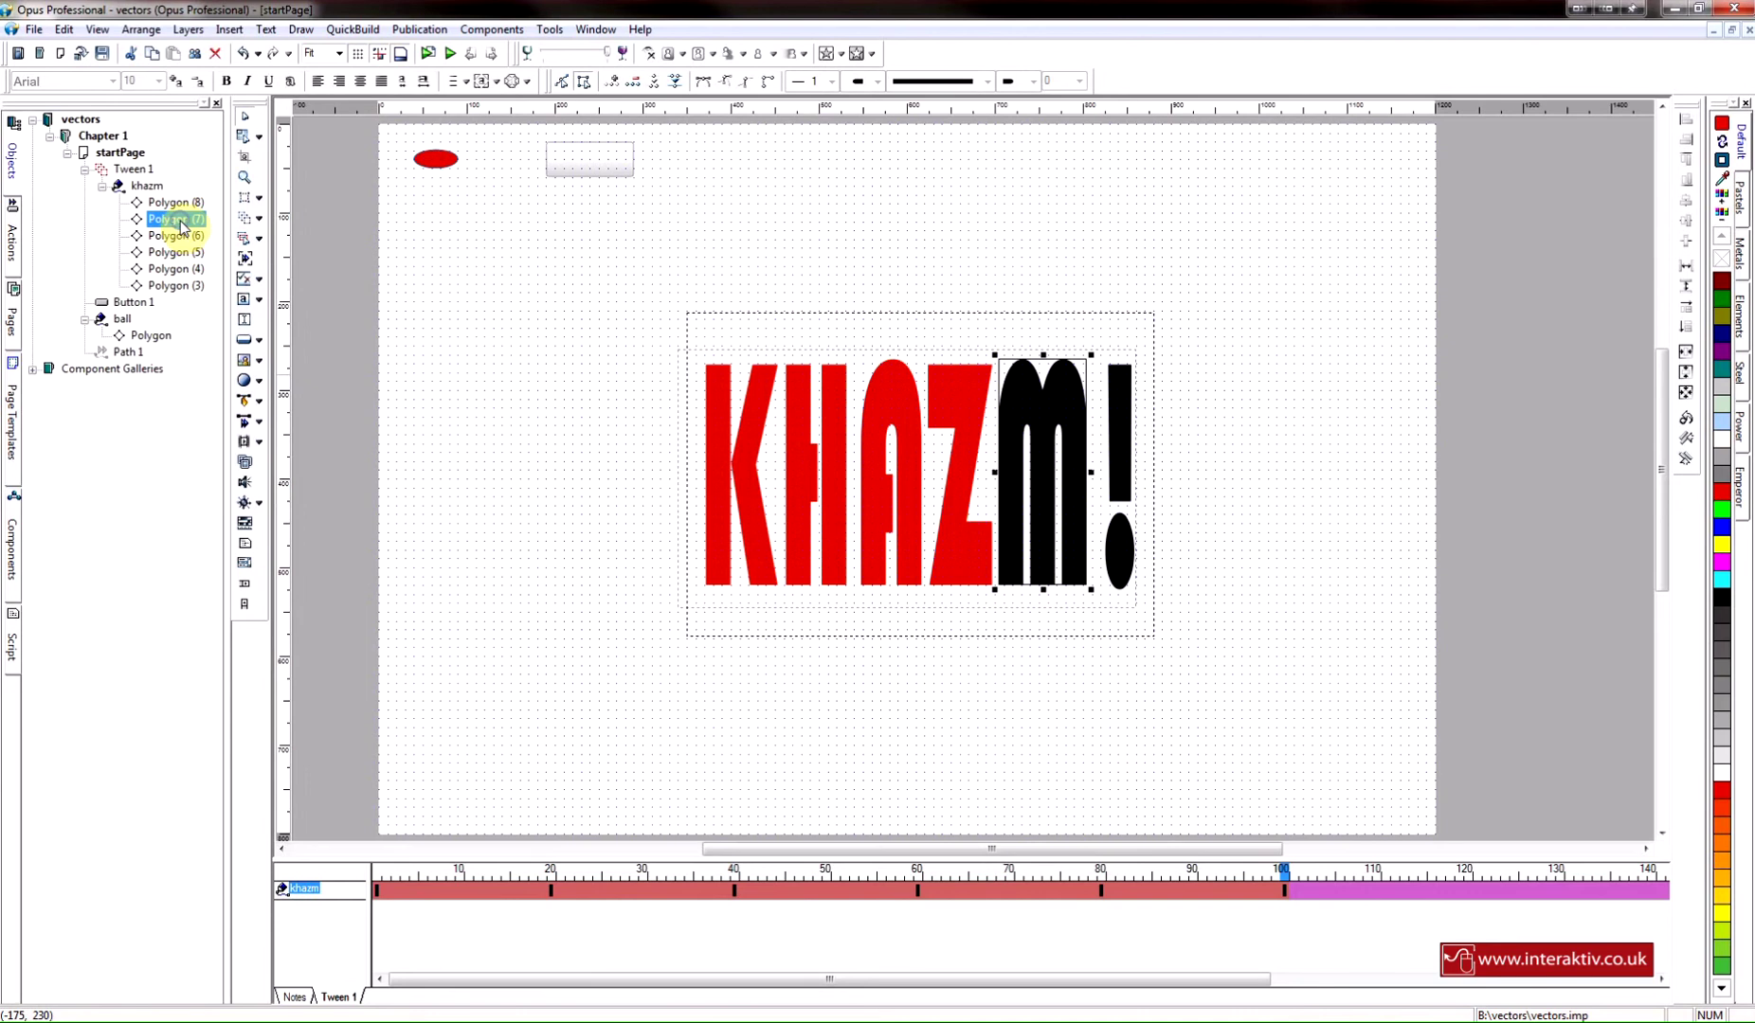
pyautogui.rightClick(180, 221)
pyautogui.click(275, 379)
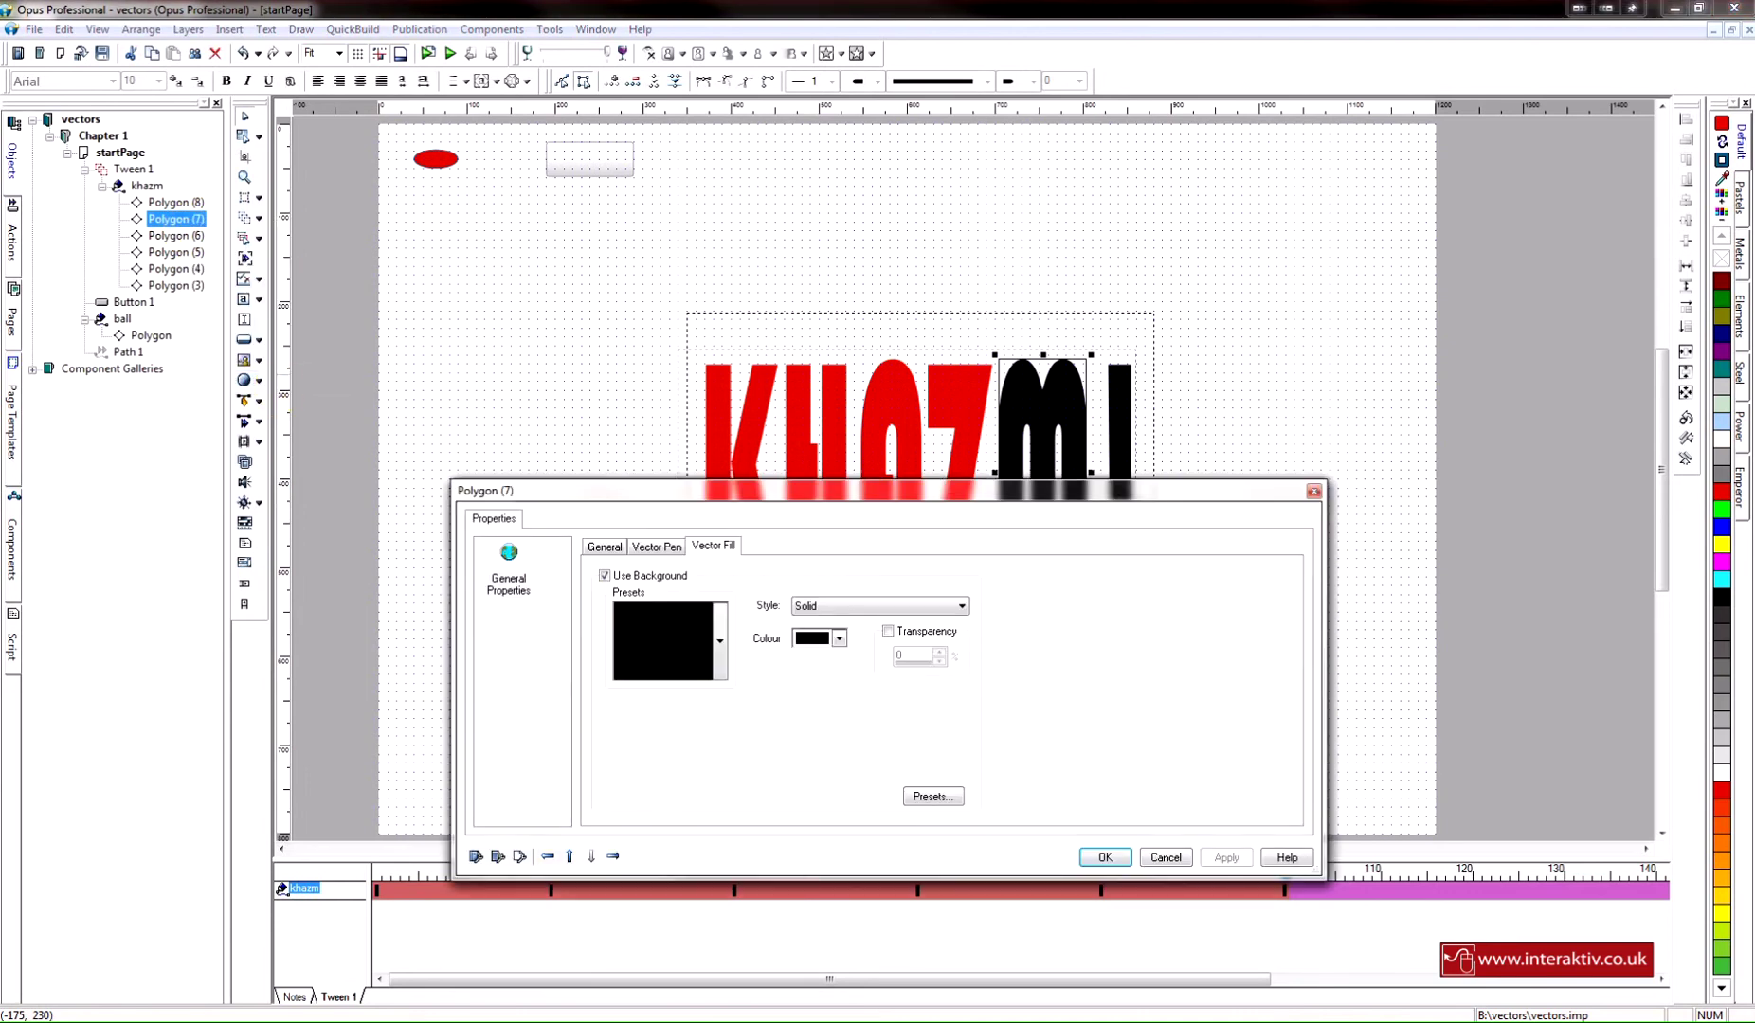
pyautogui.click(840, 640)
pyautogui.click(865, 703)
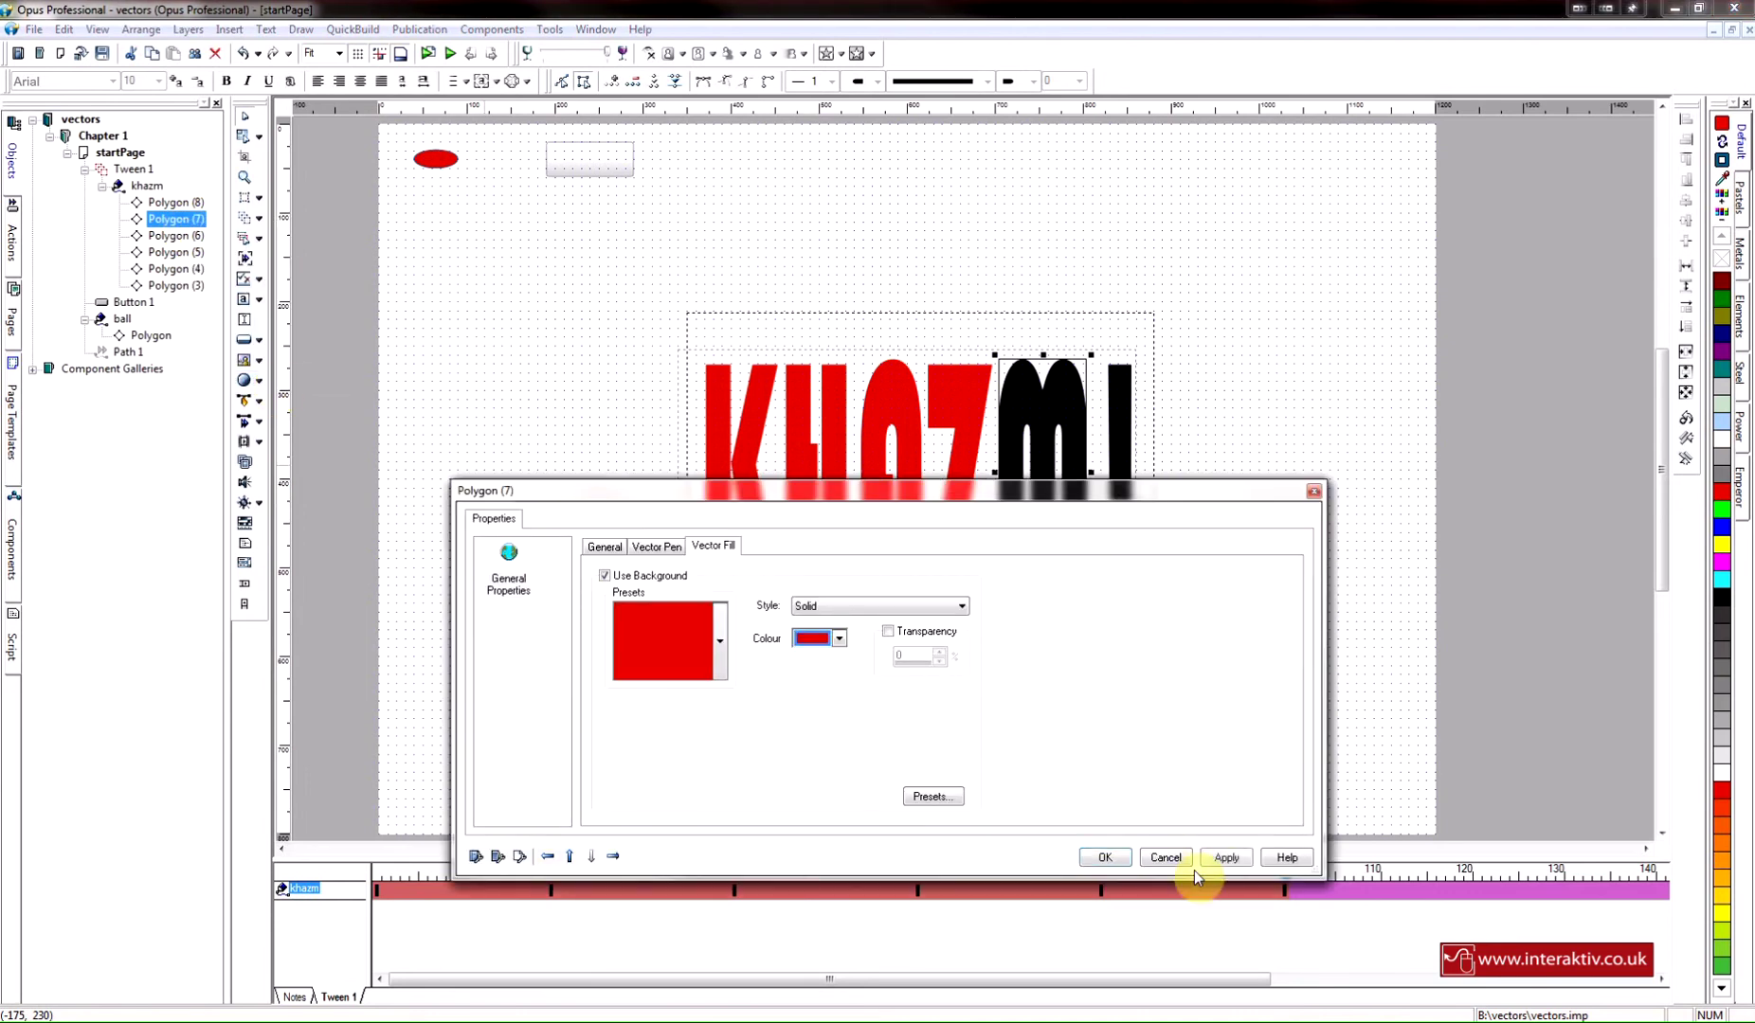
pyautogui.click(1226, 857)
pyautogui.click(1106, 859)
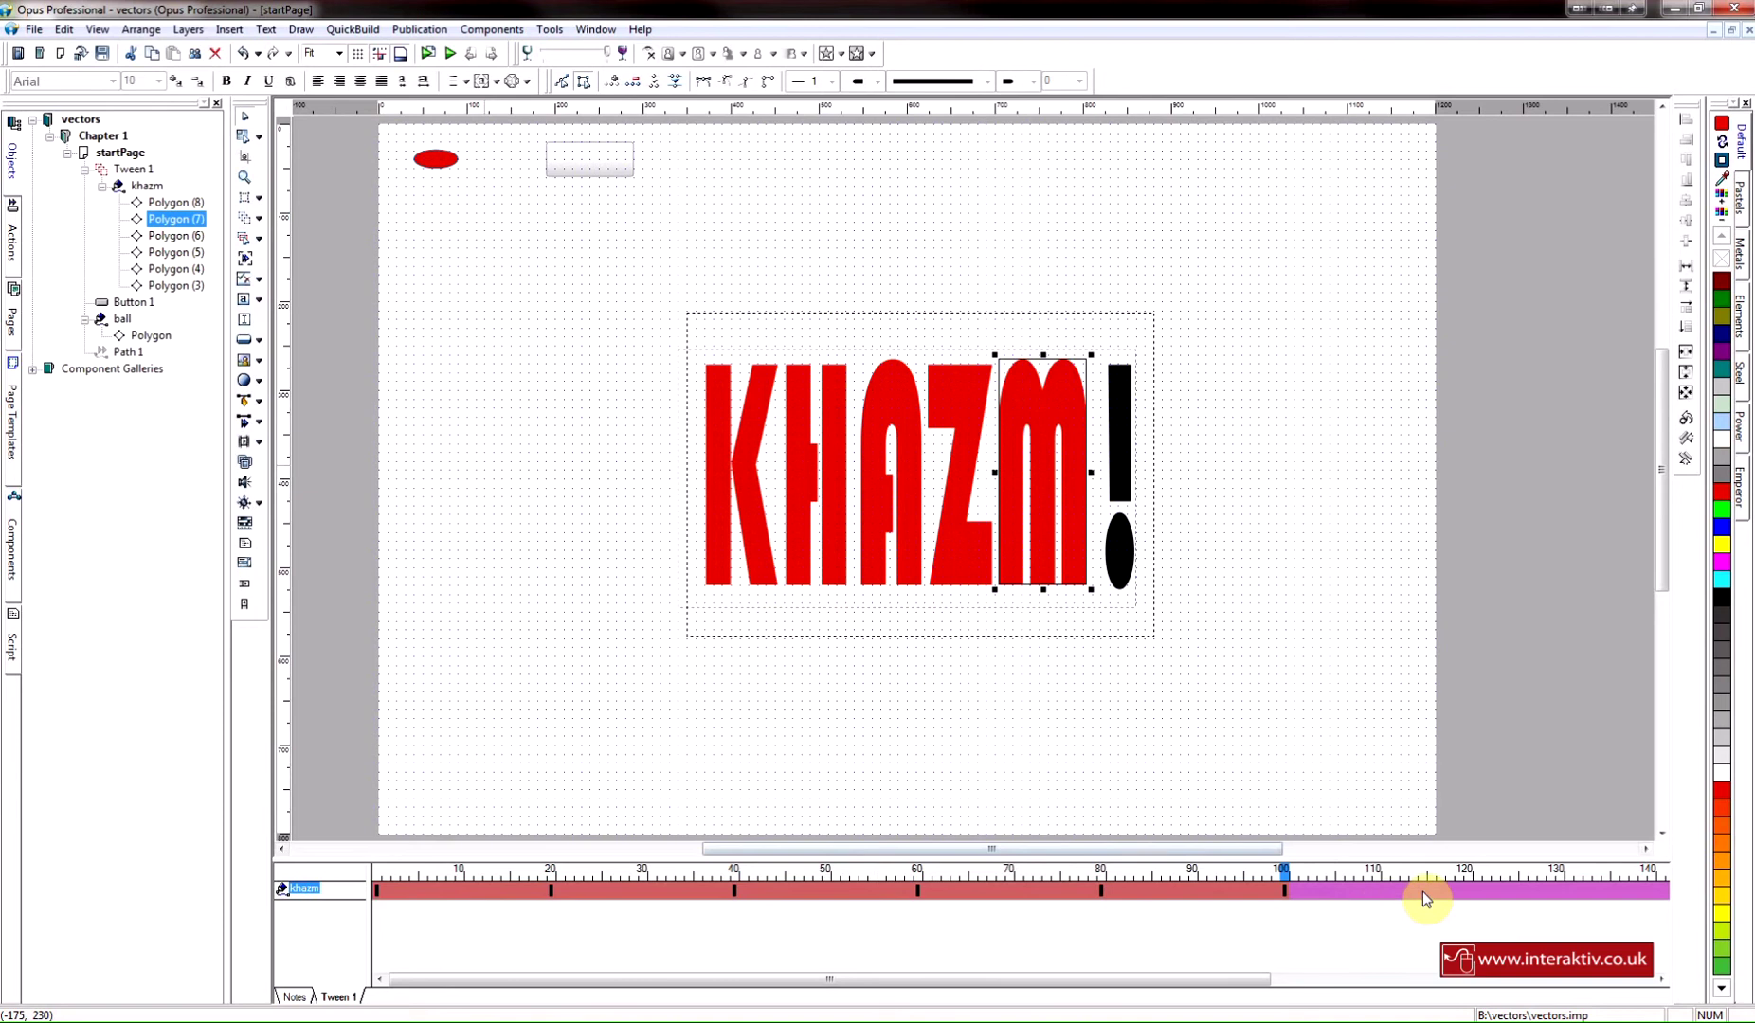
# Set a keyframe for the khazm vector at frame 120 of the tween timeline
pyautogui.click(1471, 891)
pyautogui.rightClick(1471, 889)
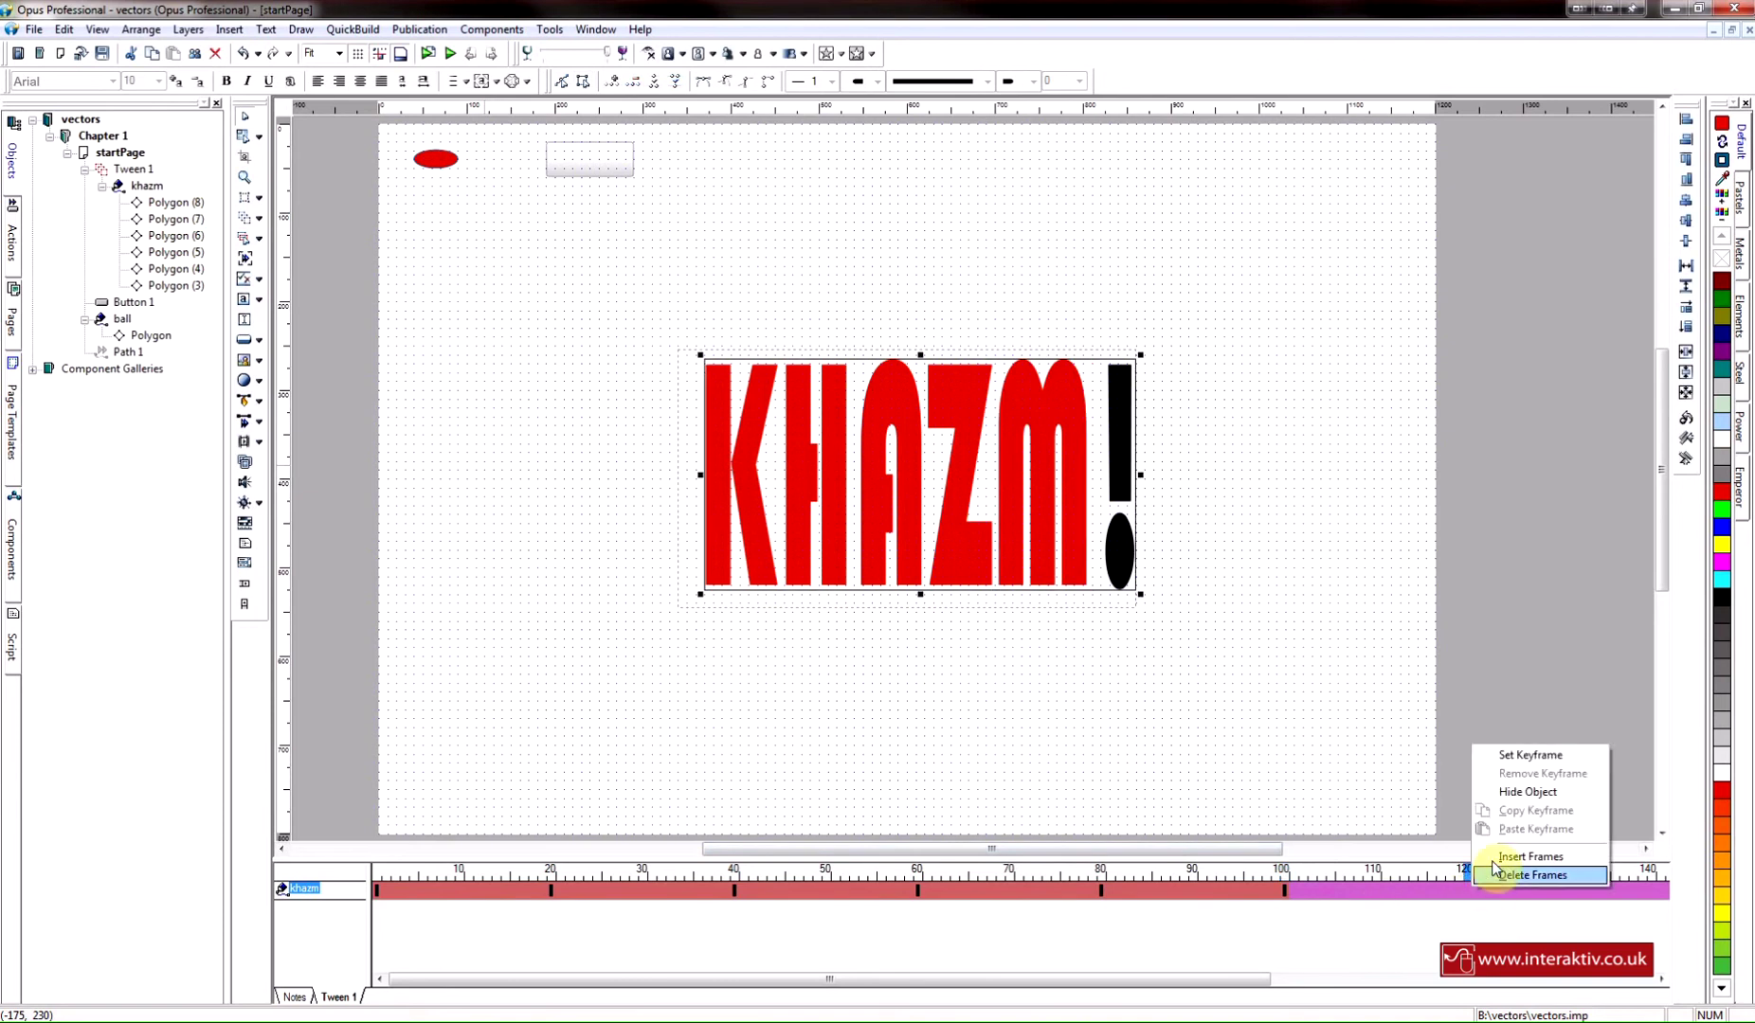
pyautogui.click(1510, 760)
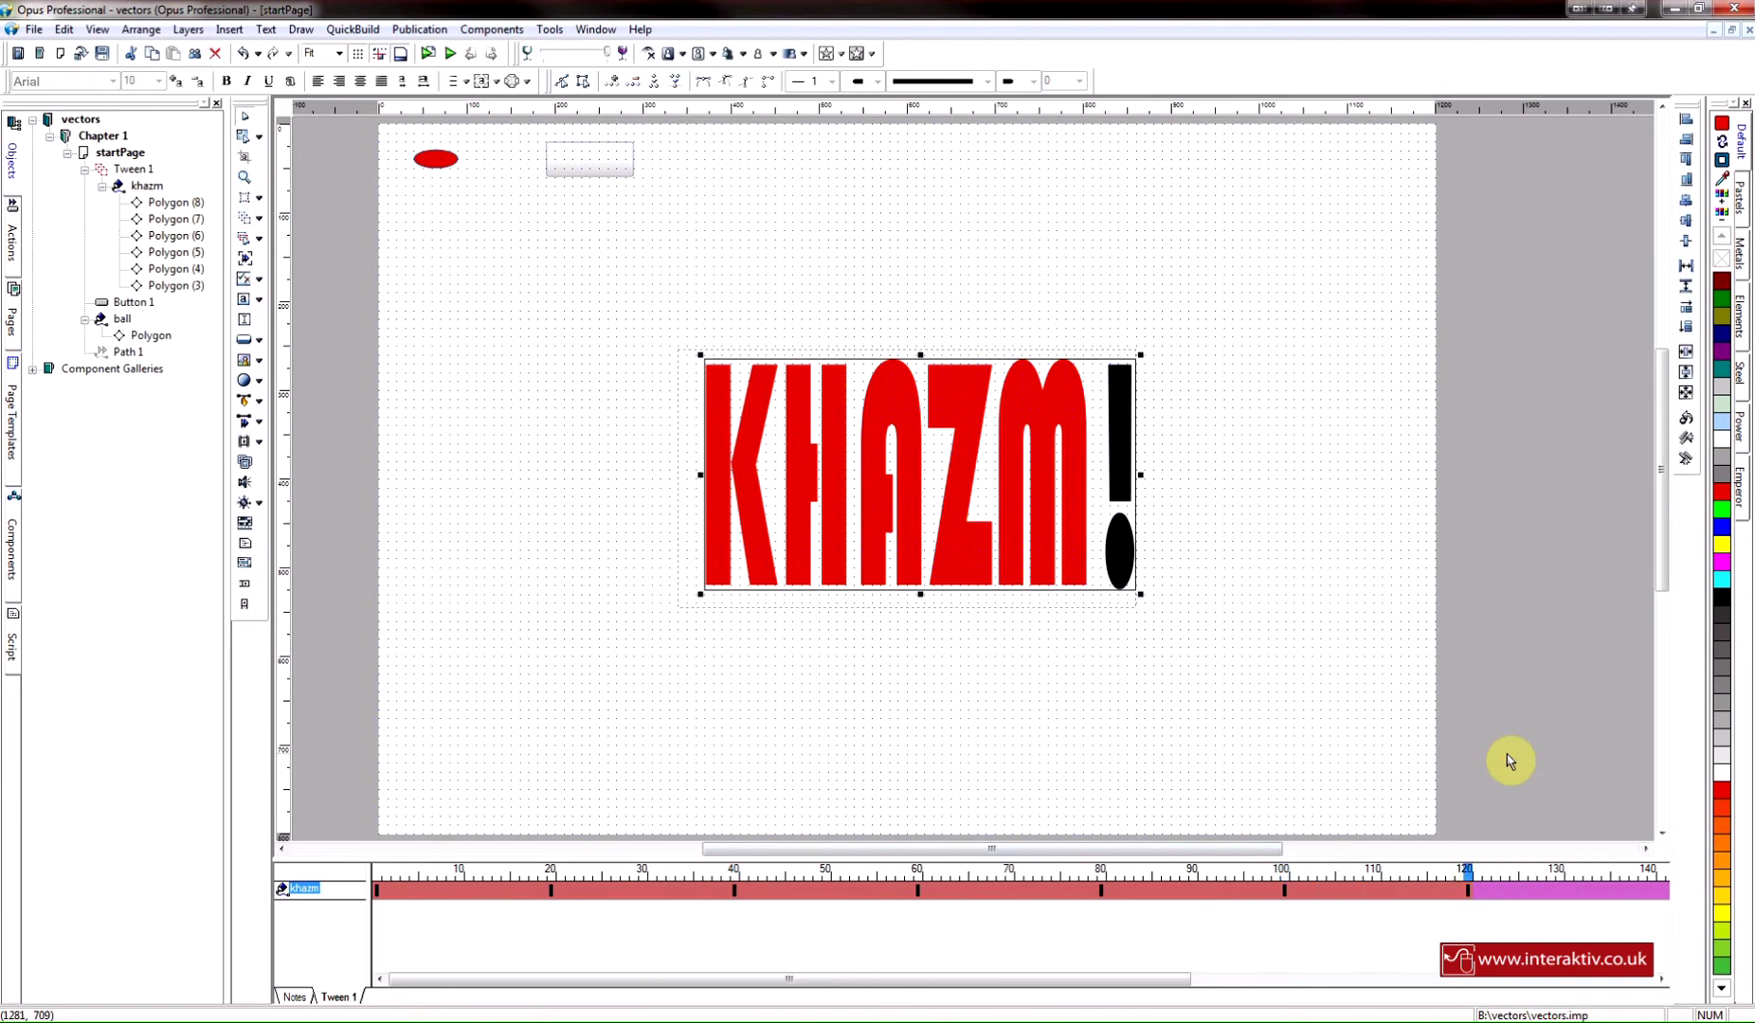
# Apply a solid red vector fill to the exclamation mark, Polygon (8), at frame 120
pyautogui.click(159, 207)
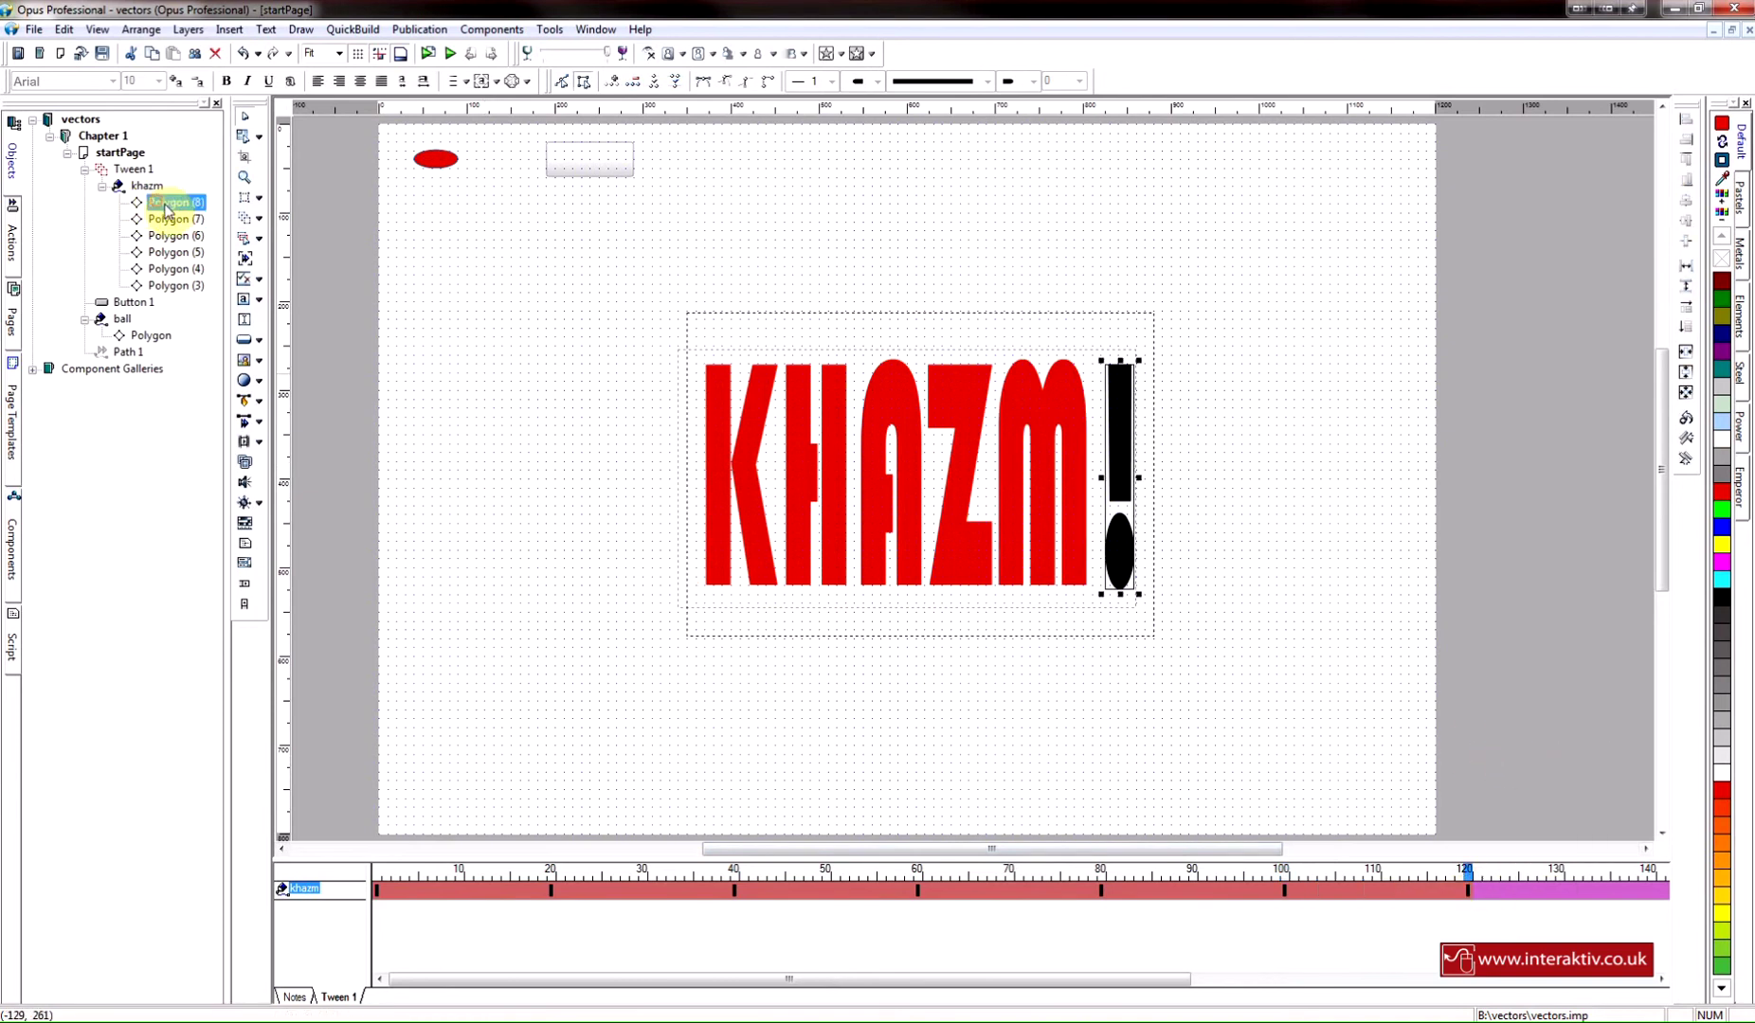
pyautogui.rightClick(163, 204)
pyautogui.click(217, 363)
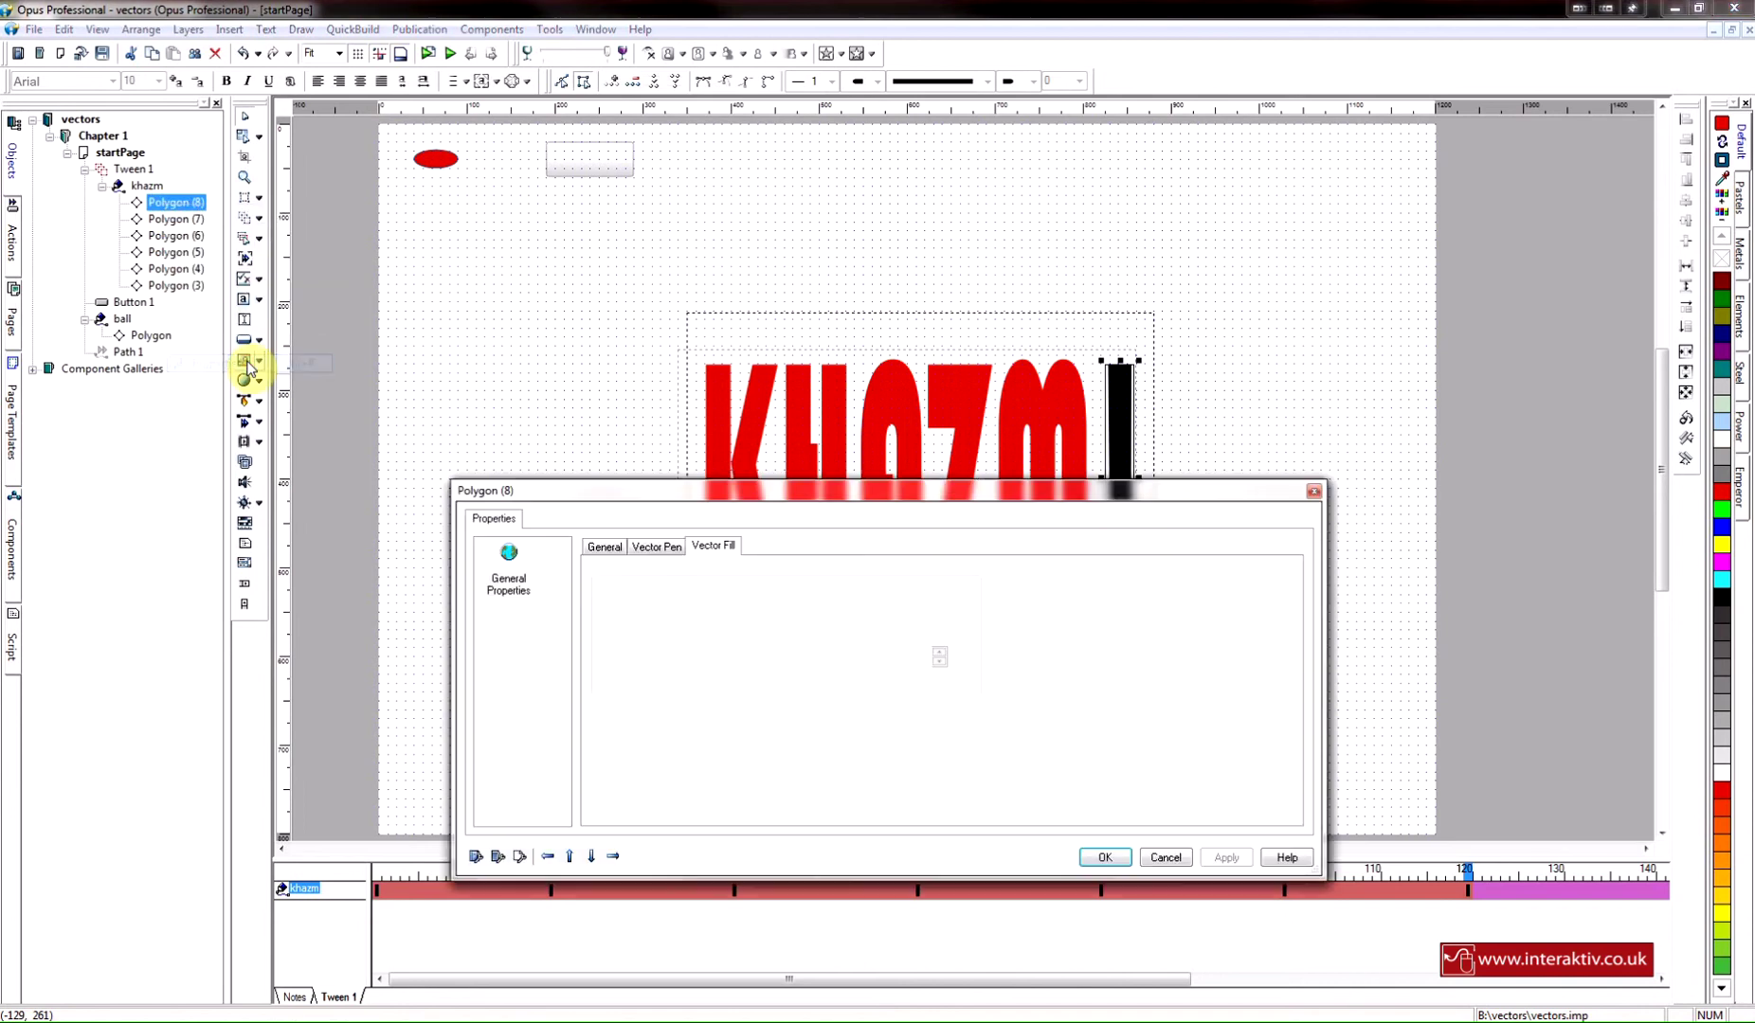
pyautogui.click(840, 641)
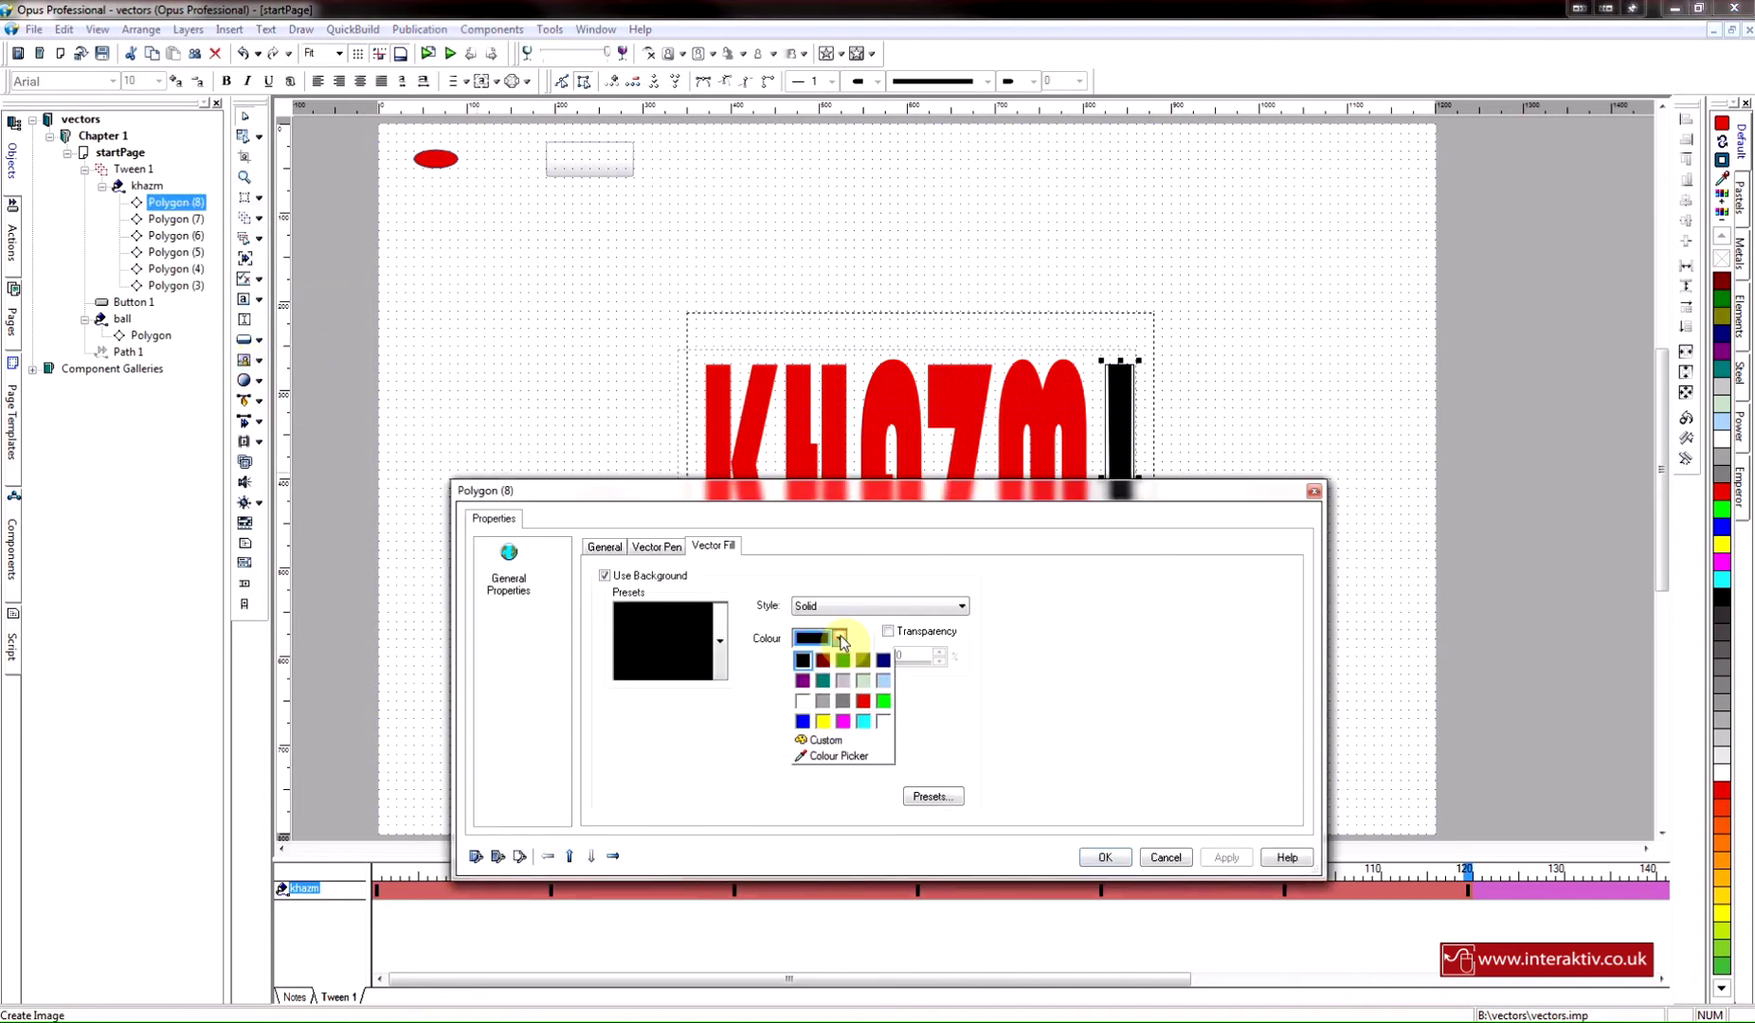
pyautogui.click(865, 703)
pyautogui.click(1228, 858)
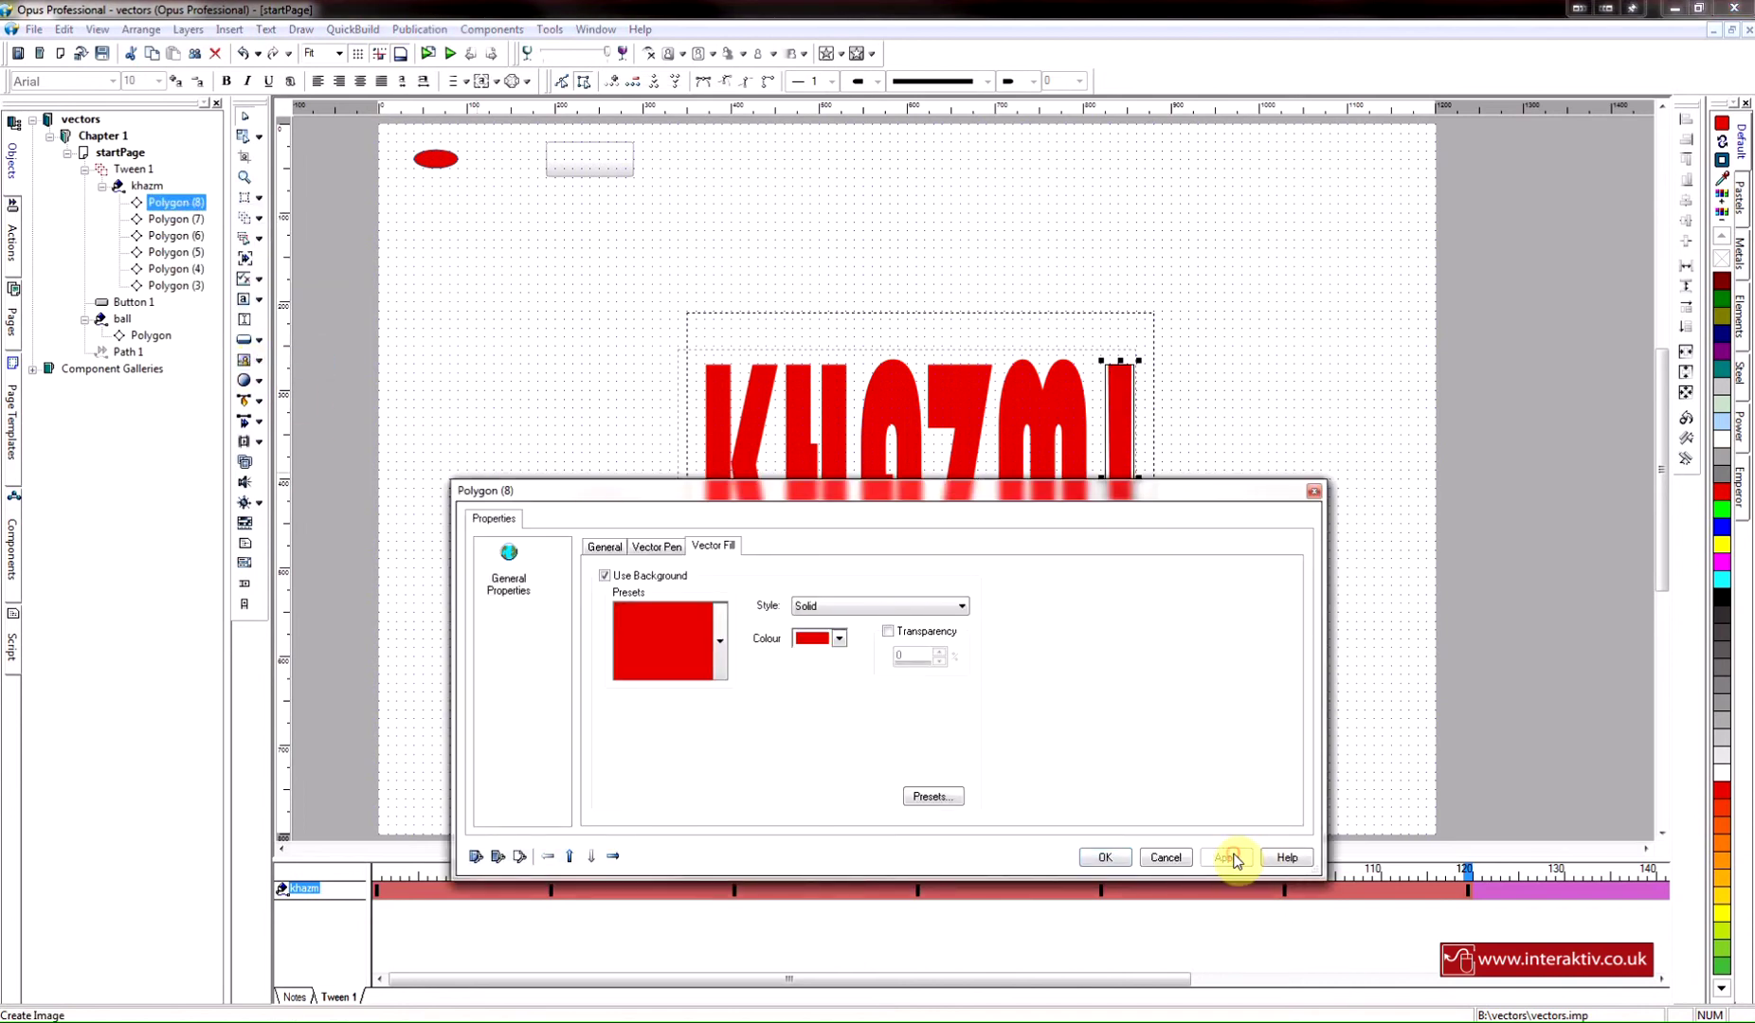
# Apply a green vector pen stroke of width 8 to the exclamation mark, Polygon (8), at frame 120
pyautogui.click(654, 548)
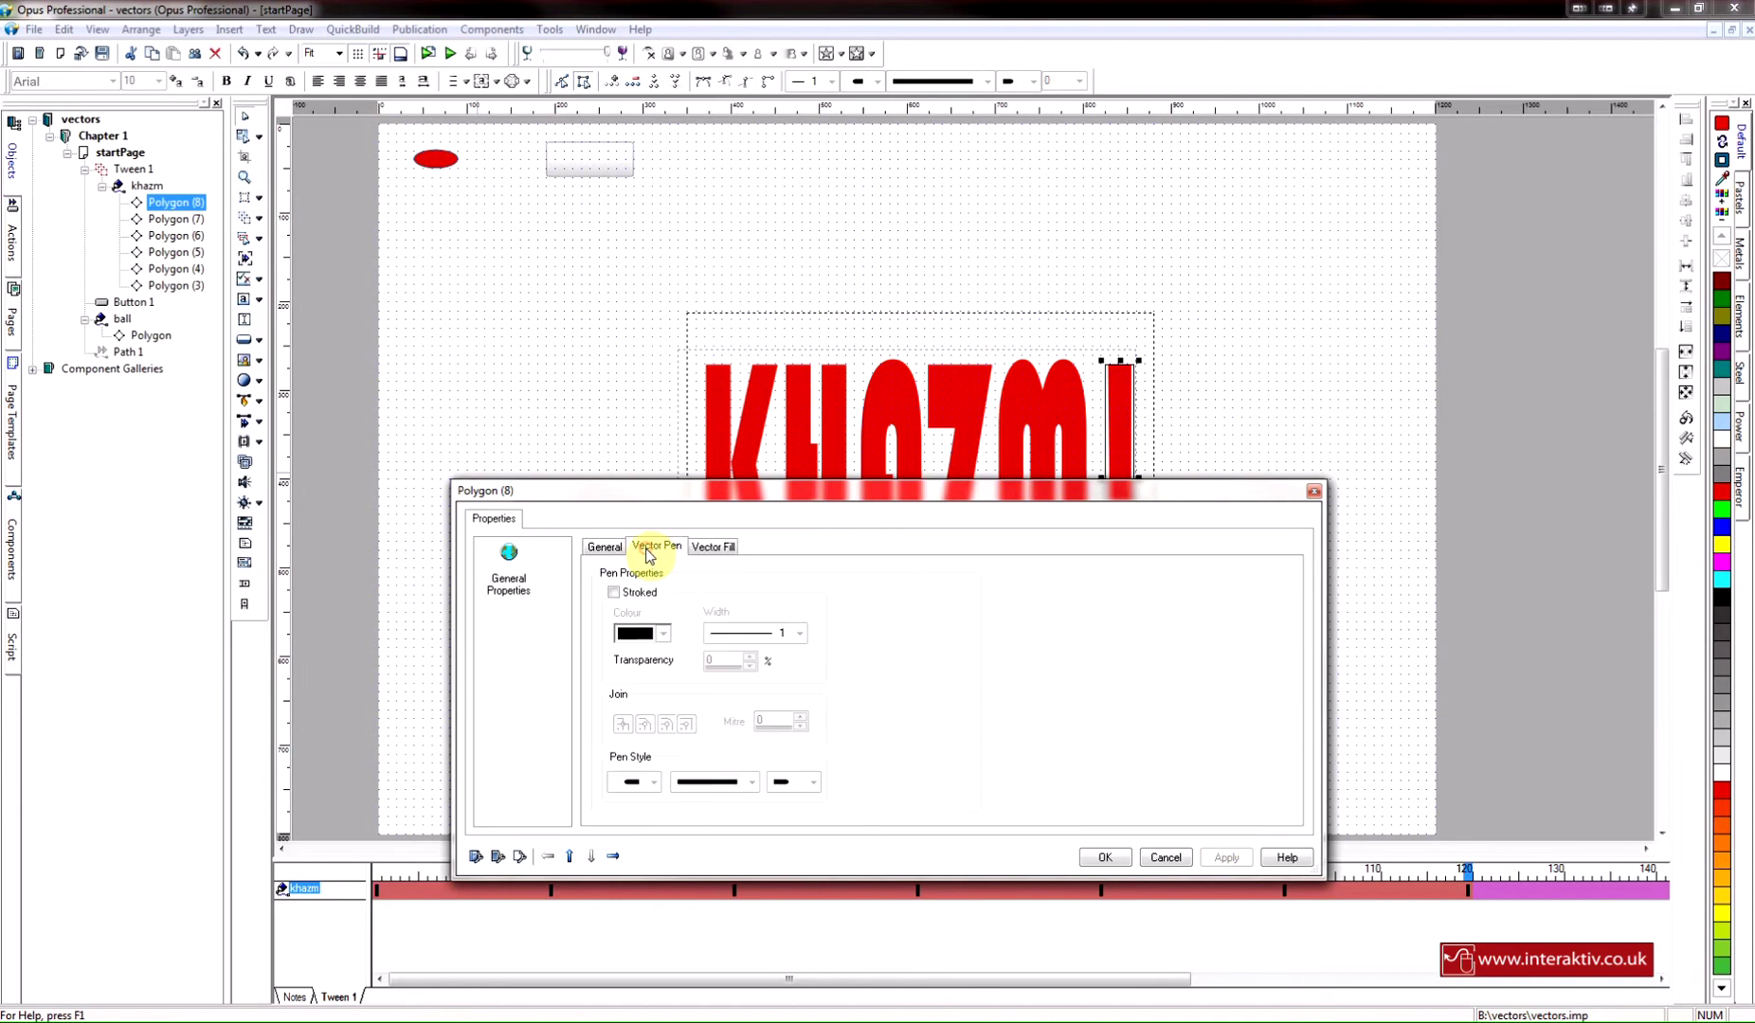
pyautogui.click(621, 592)
pyautogui.click(800, 634)
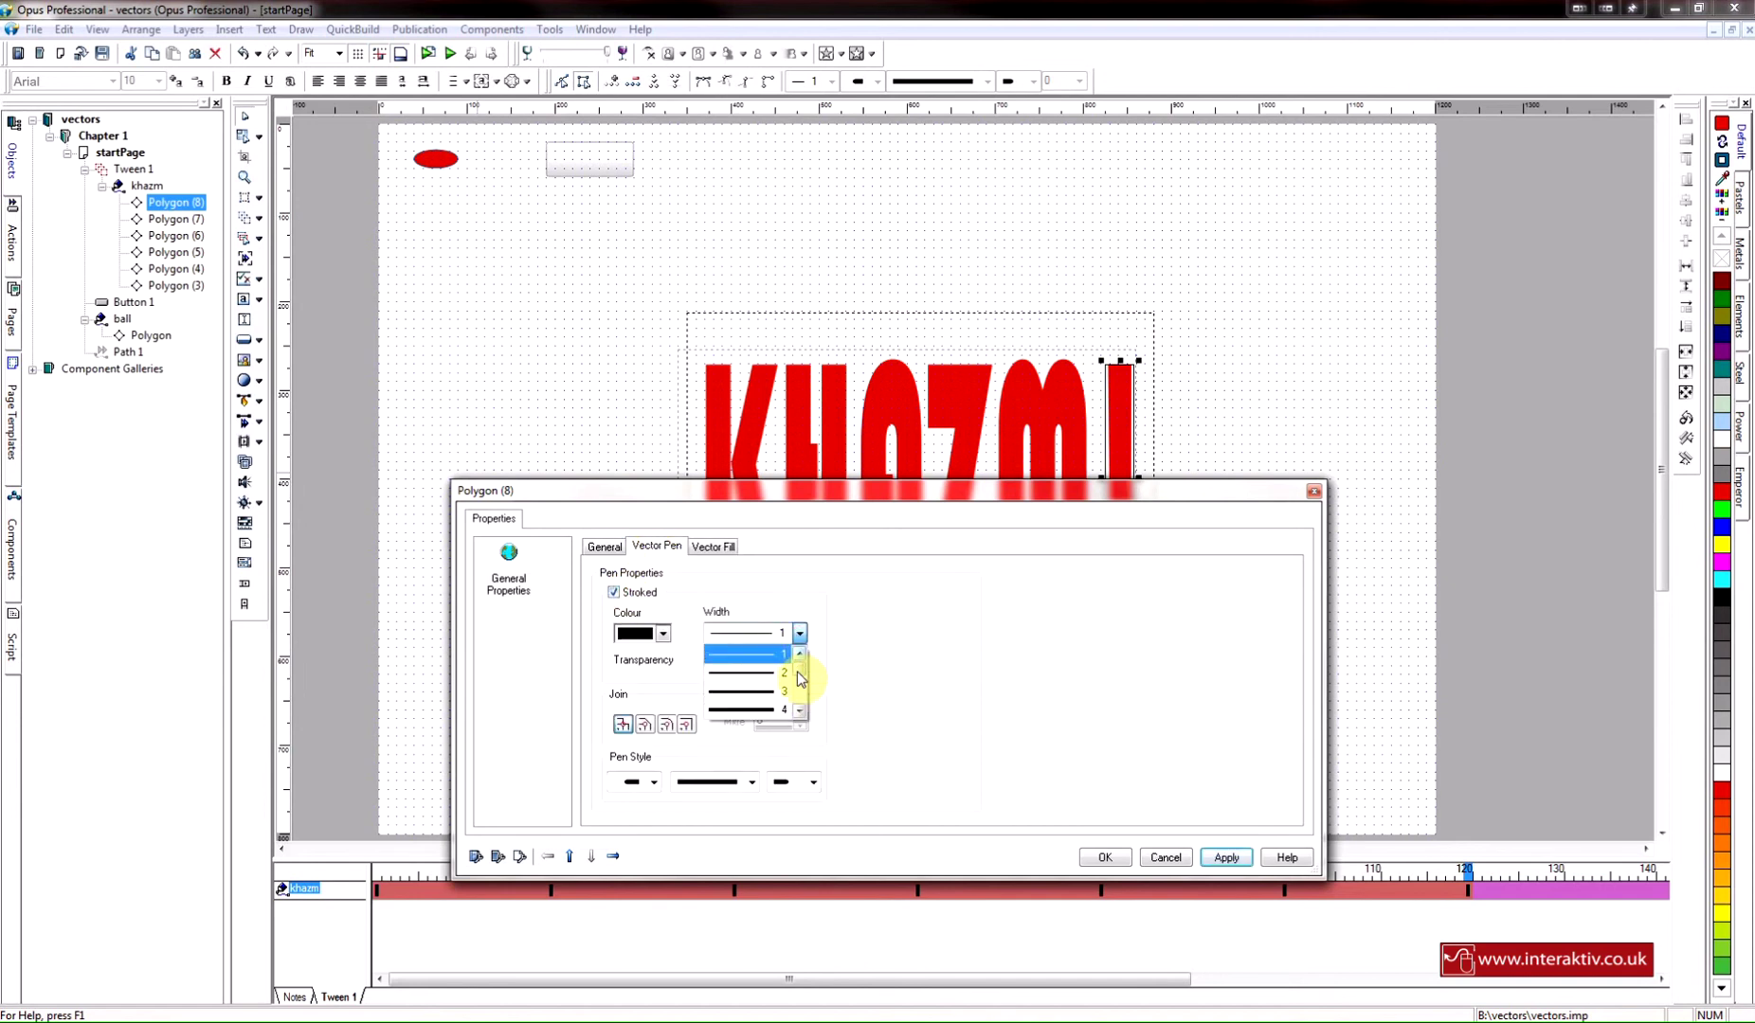
pyautogui.moveTo(799, 679); pyautogui.dragTo(800, 663)
pyautogui.click(768, 691)
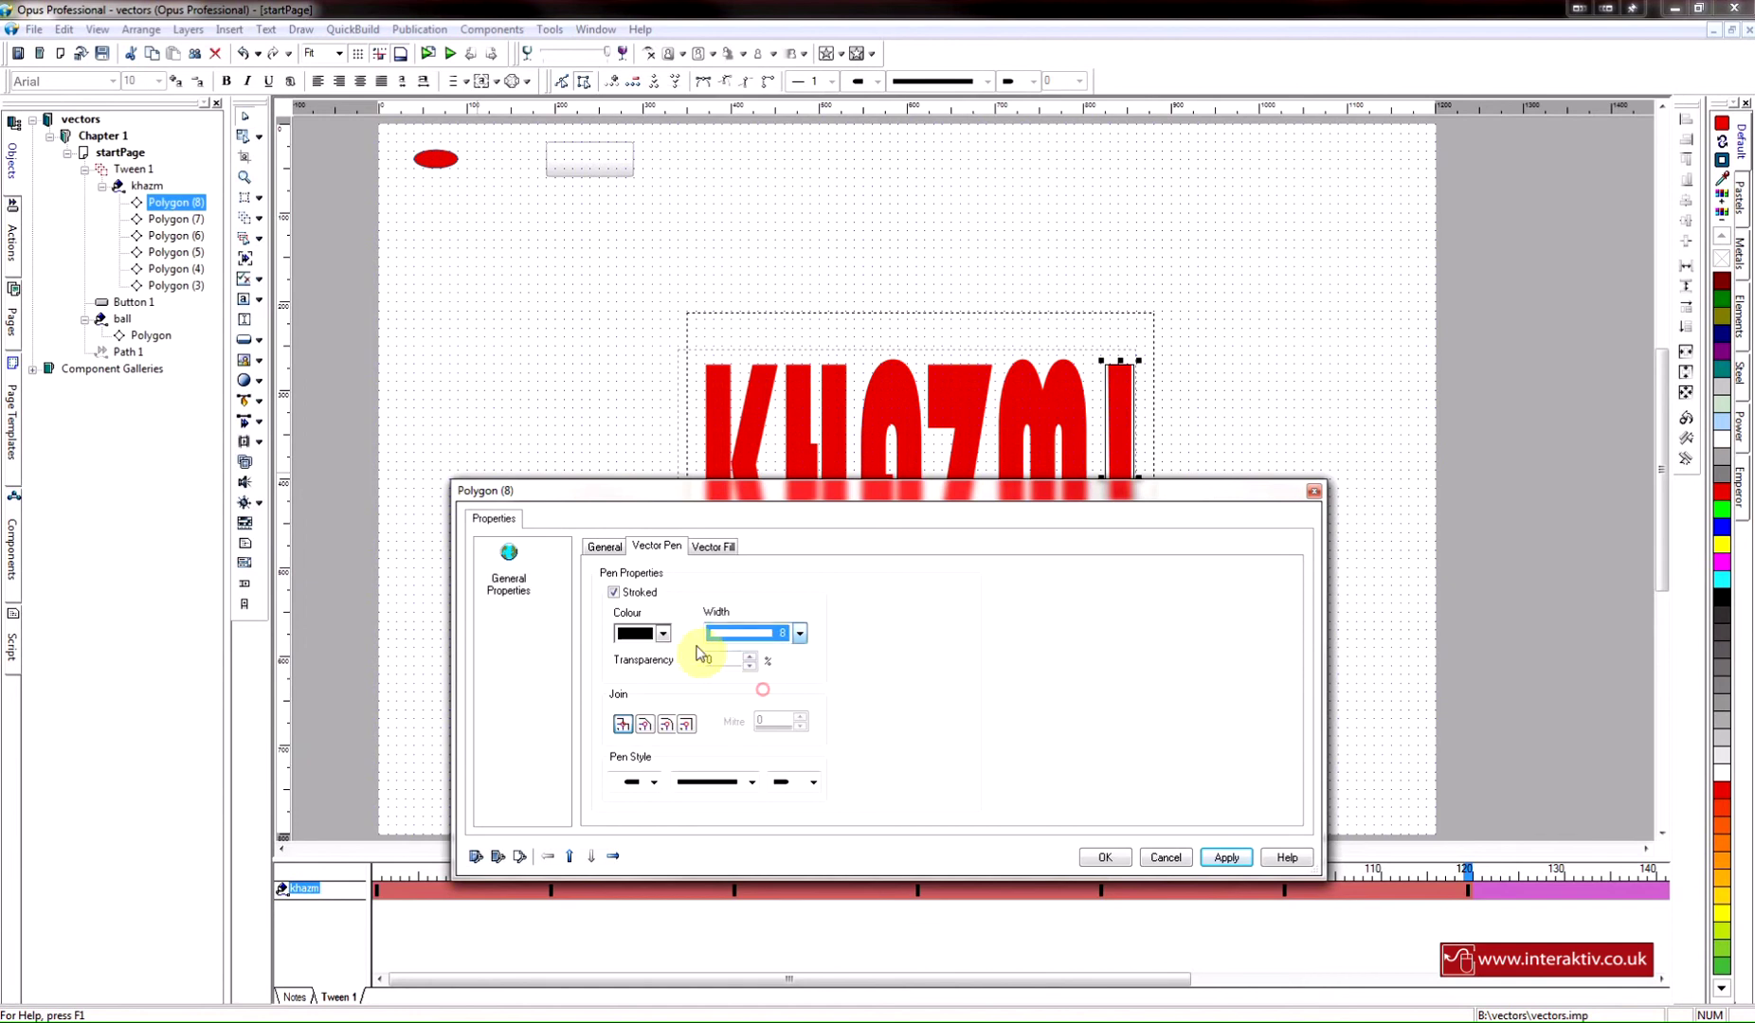
pyautogui.click(666, 635)
pyautogui.click(664, 656)
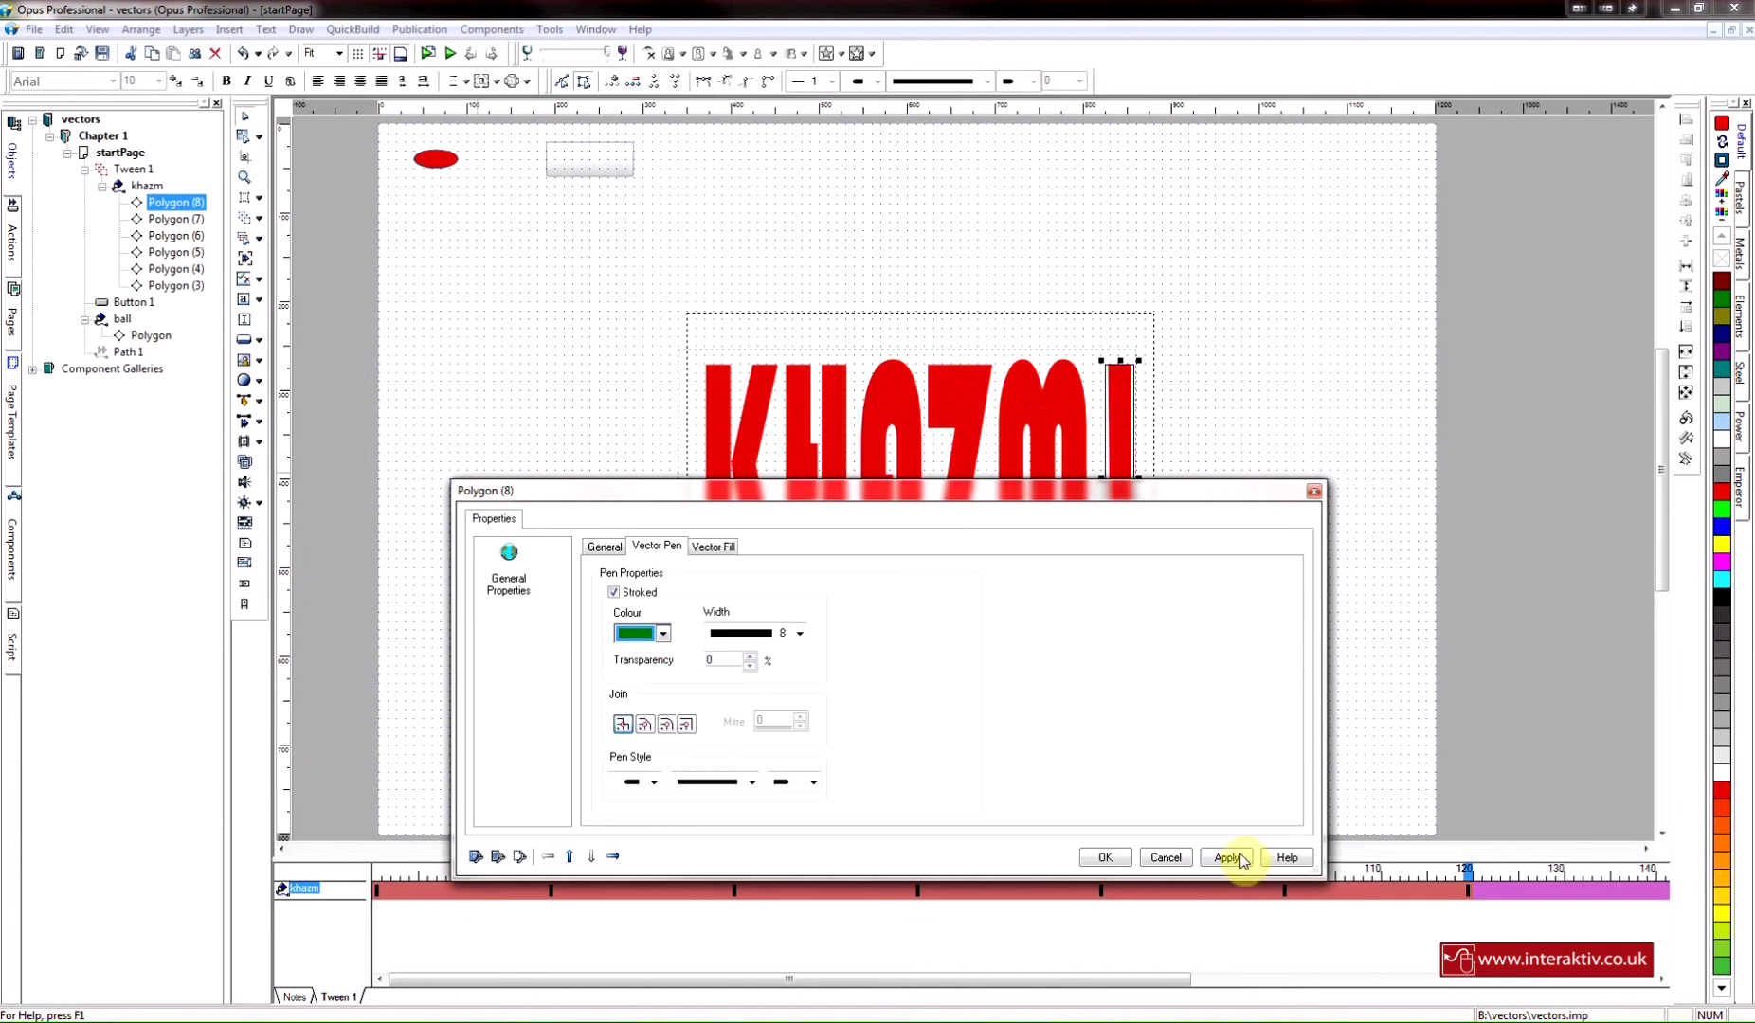
pyautogui.click(1228, 857)
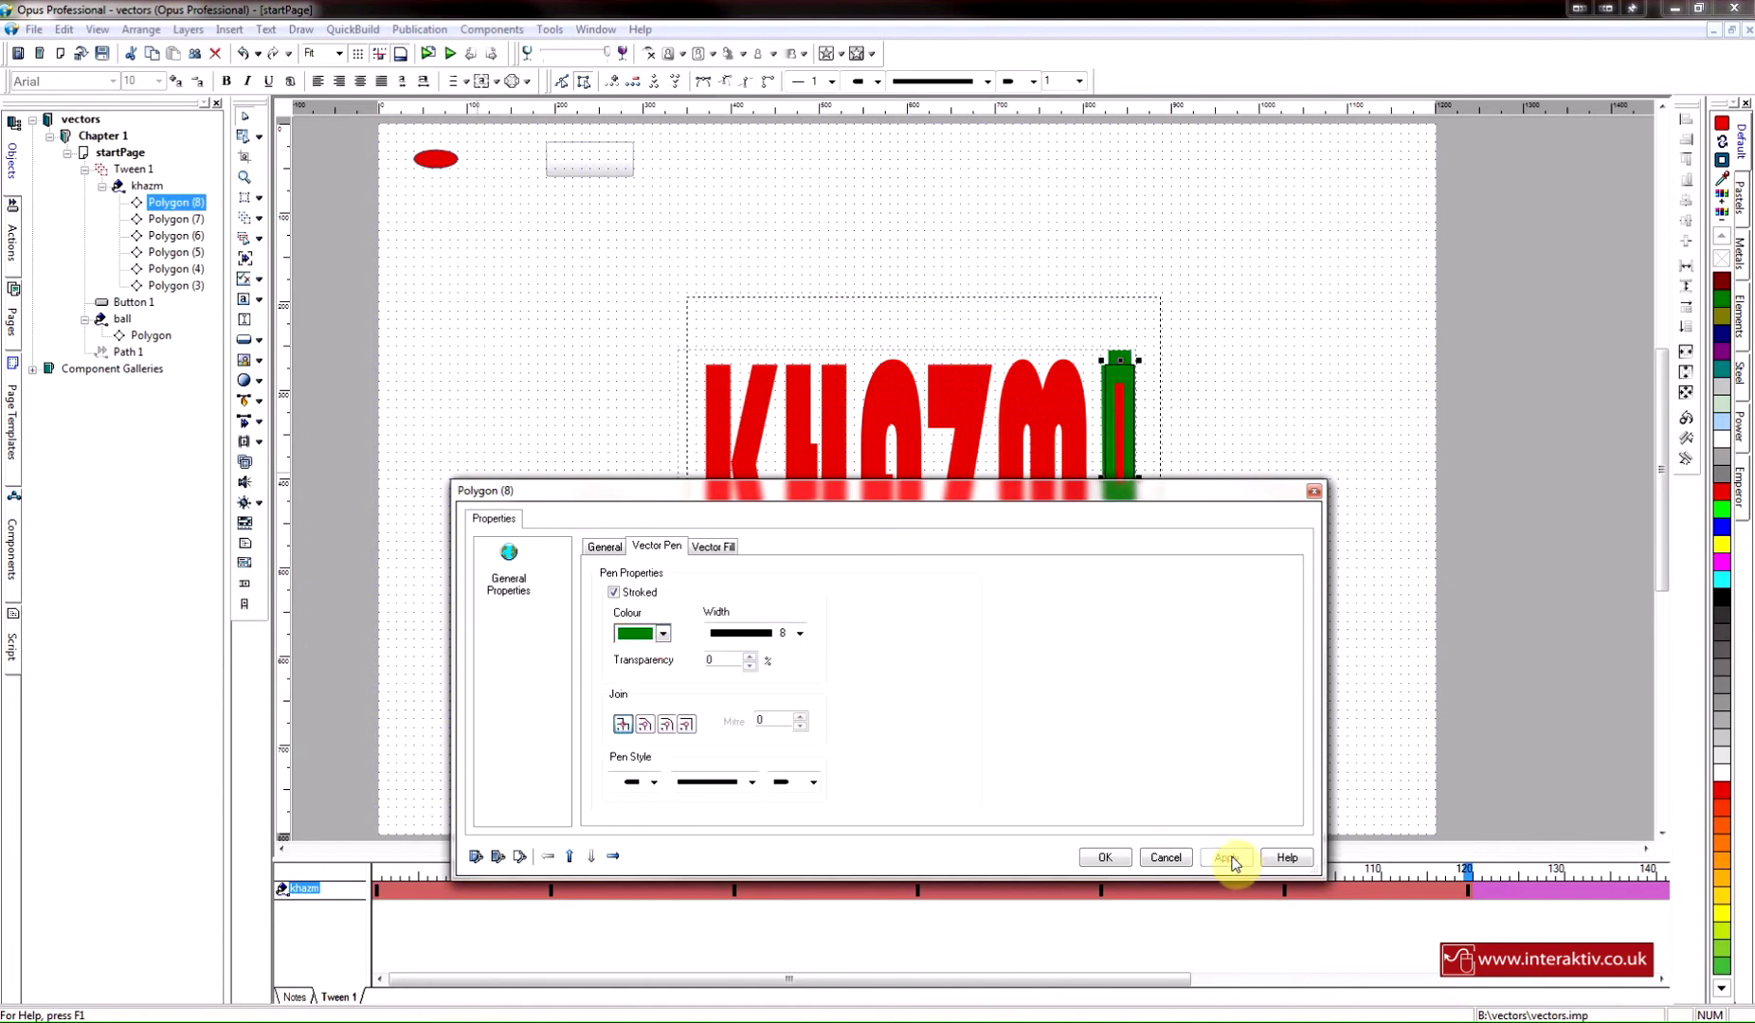
# Set the exclamation mark's pen stroke width to 3 and preview the lettering animation
pyautogui.click(798, 633)
pyautogui.scroll(3, 801, 675)
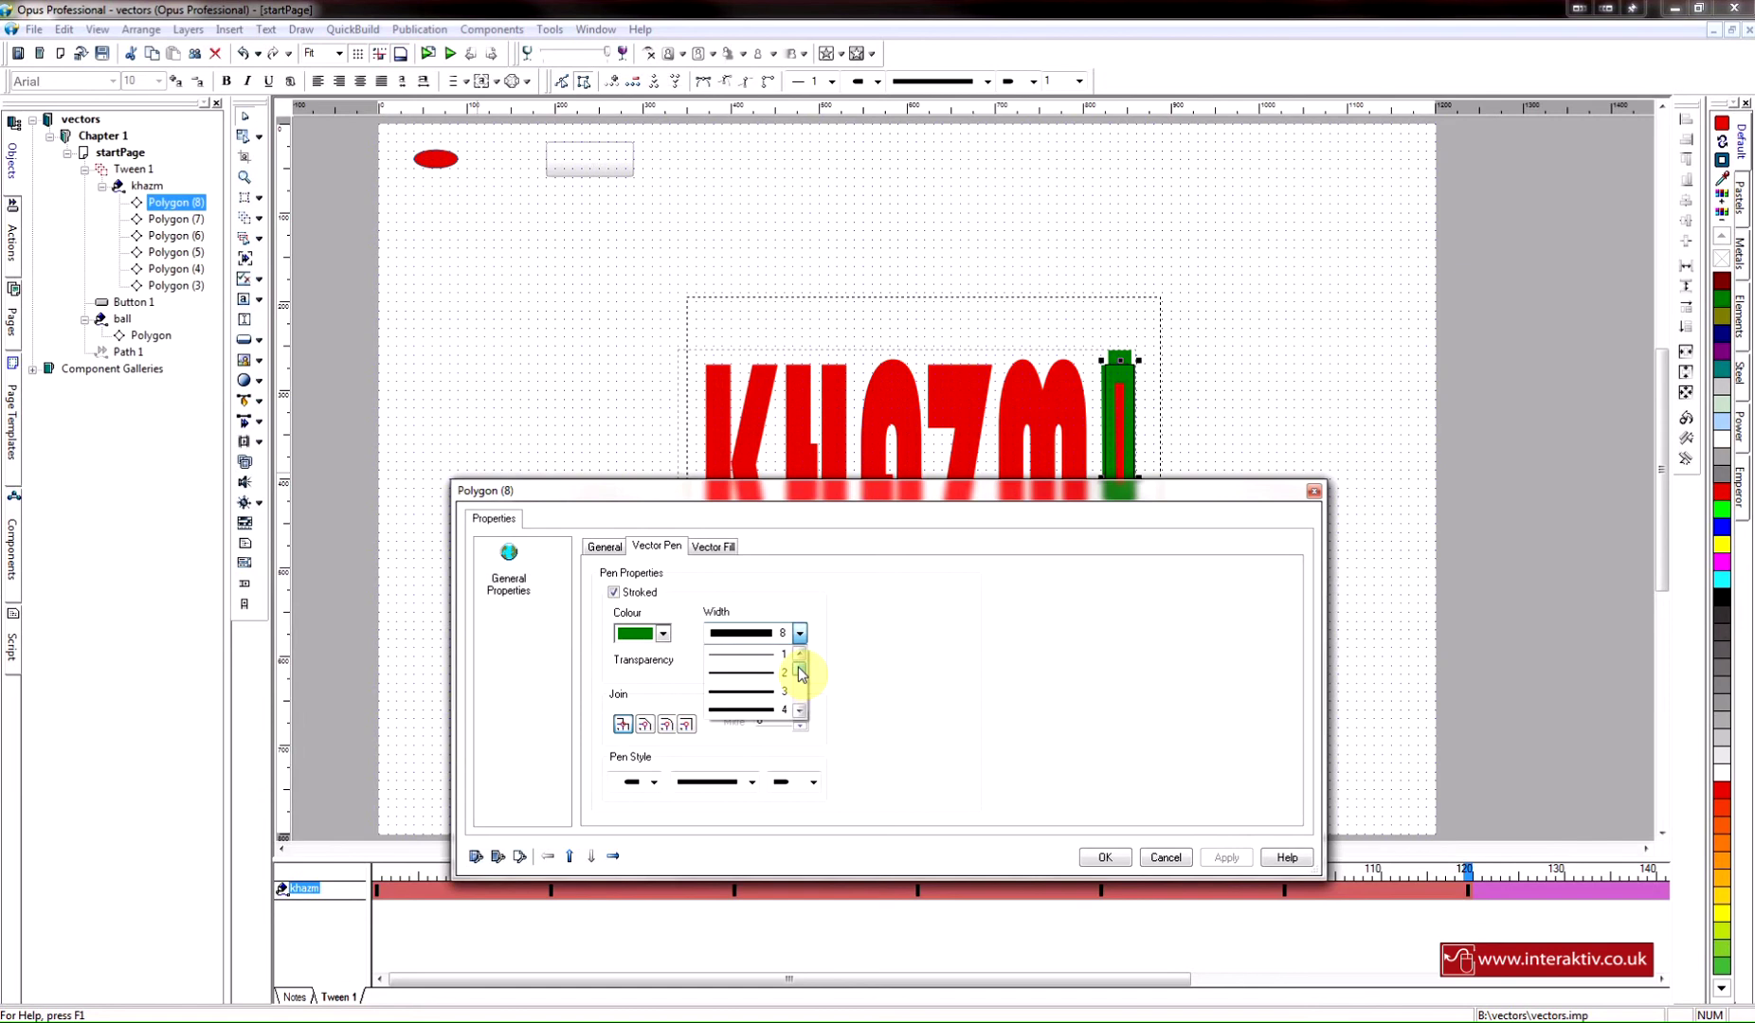
pyautogui.click(765, 686)
pyautogui.click(1225, 858)
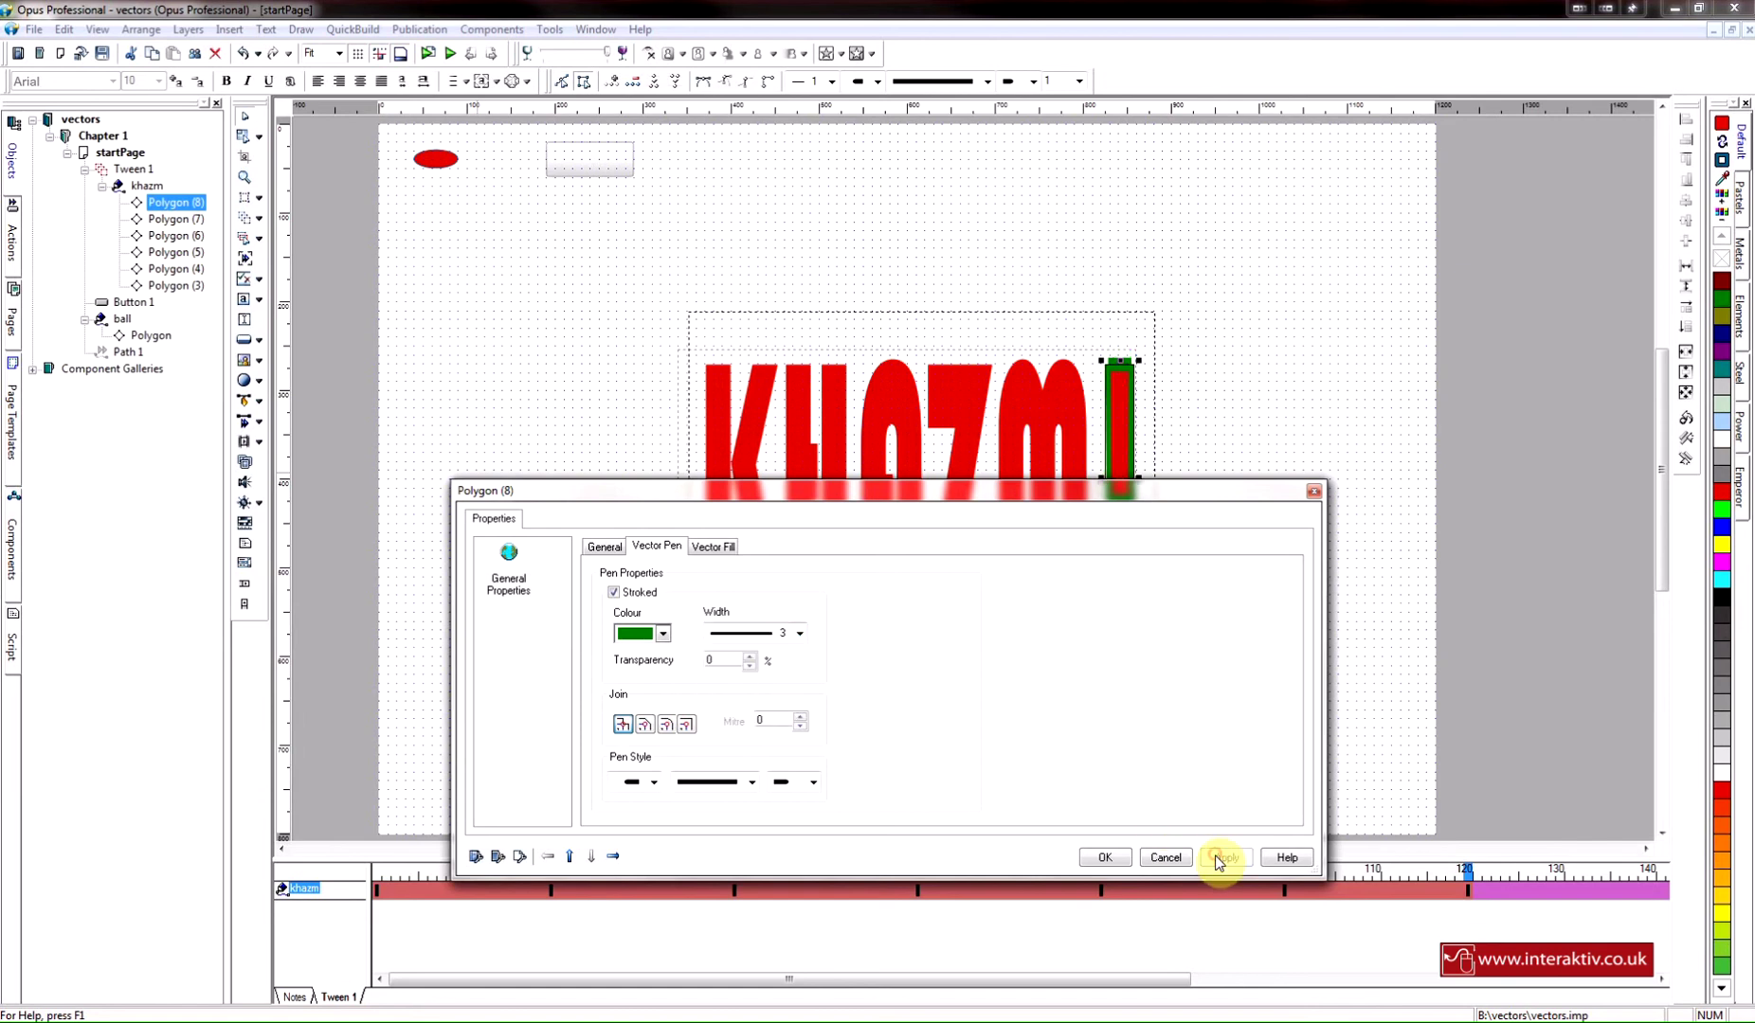
pyautogui.click(1105, 857)
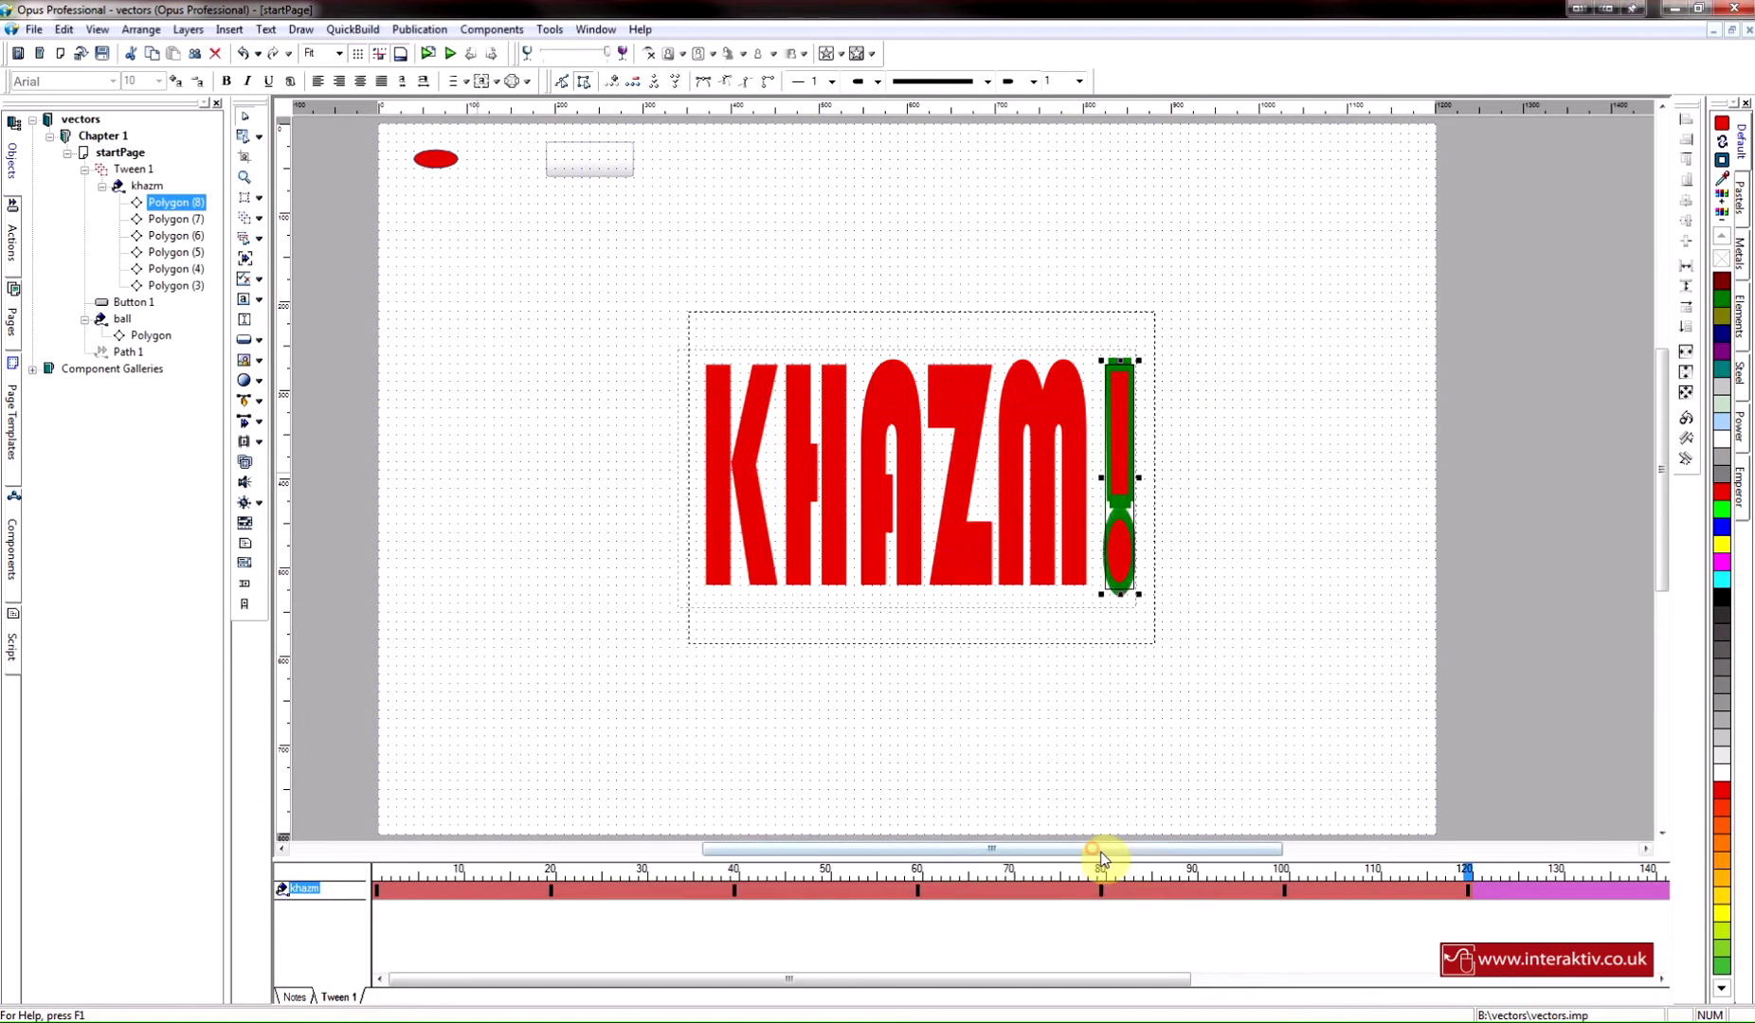
pyautogui.press('Escape')
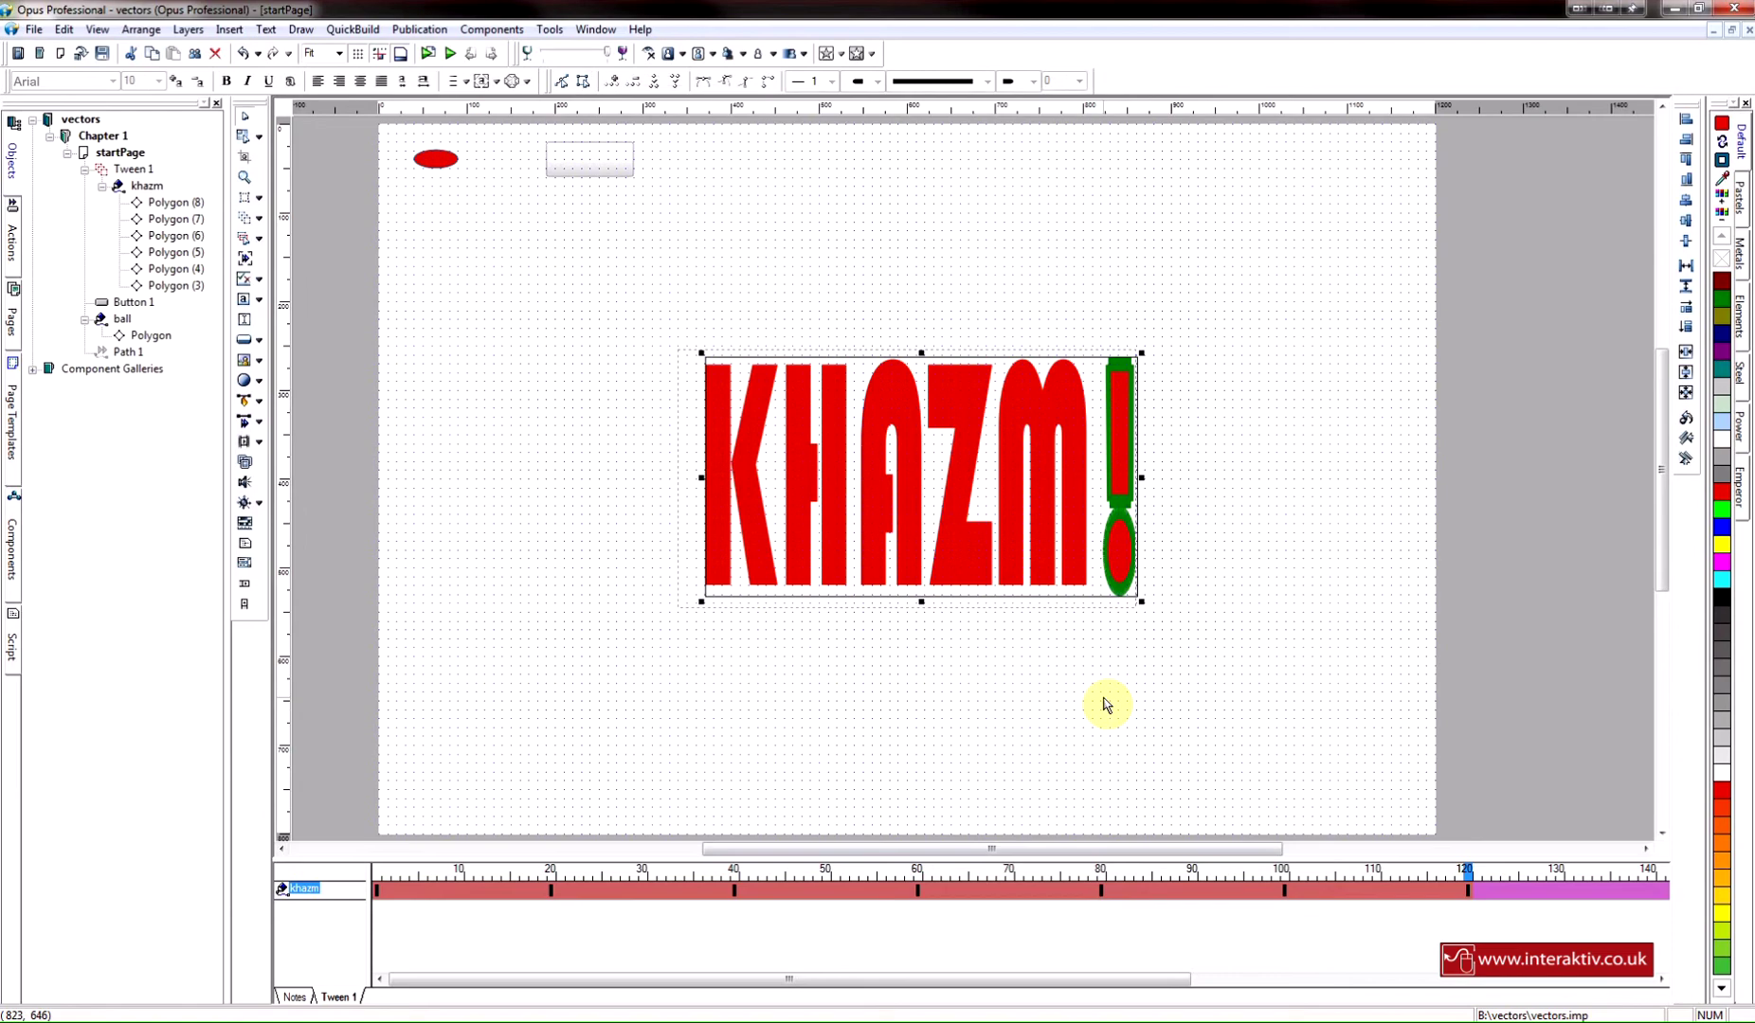
pyautogui.click(451, 55)
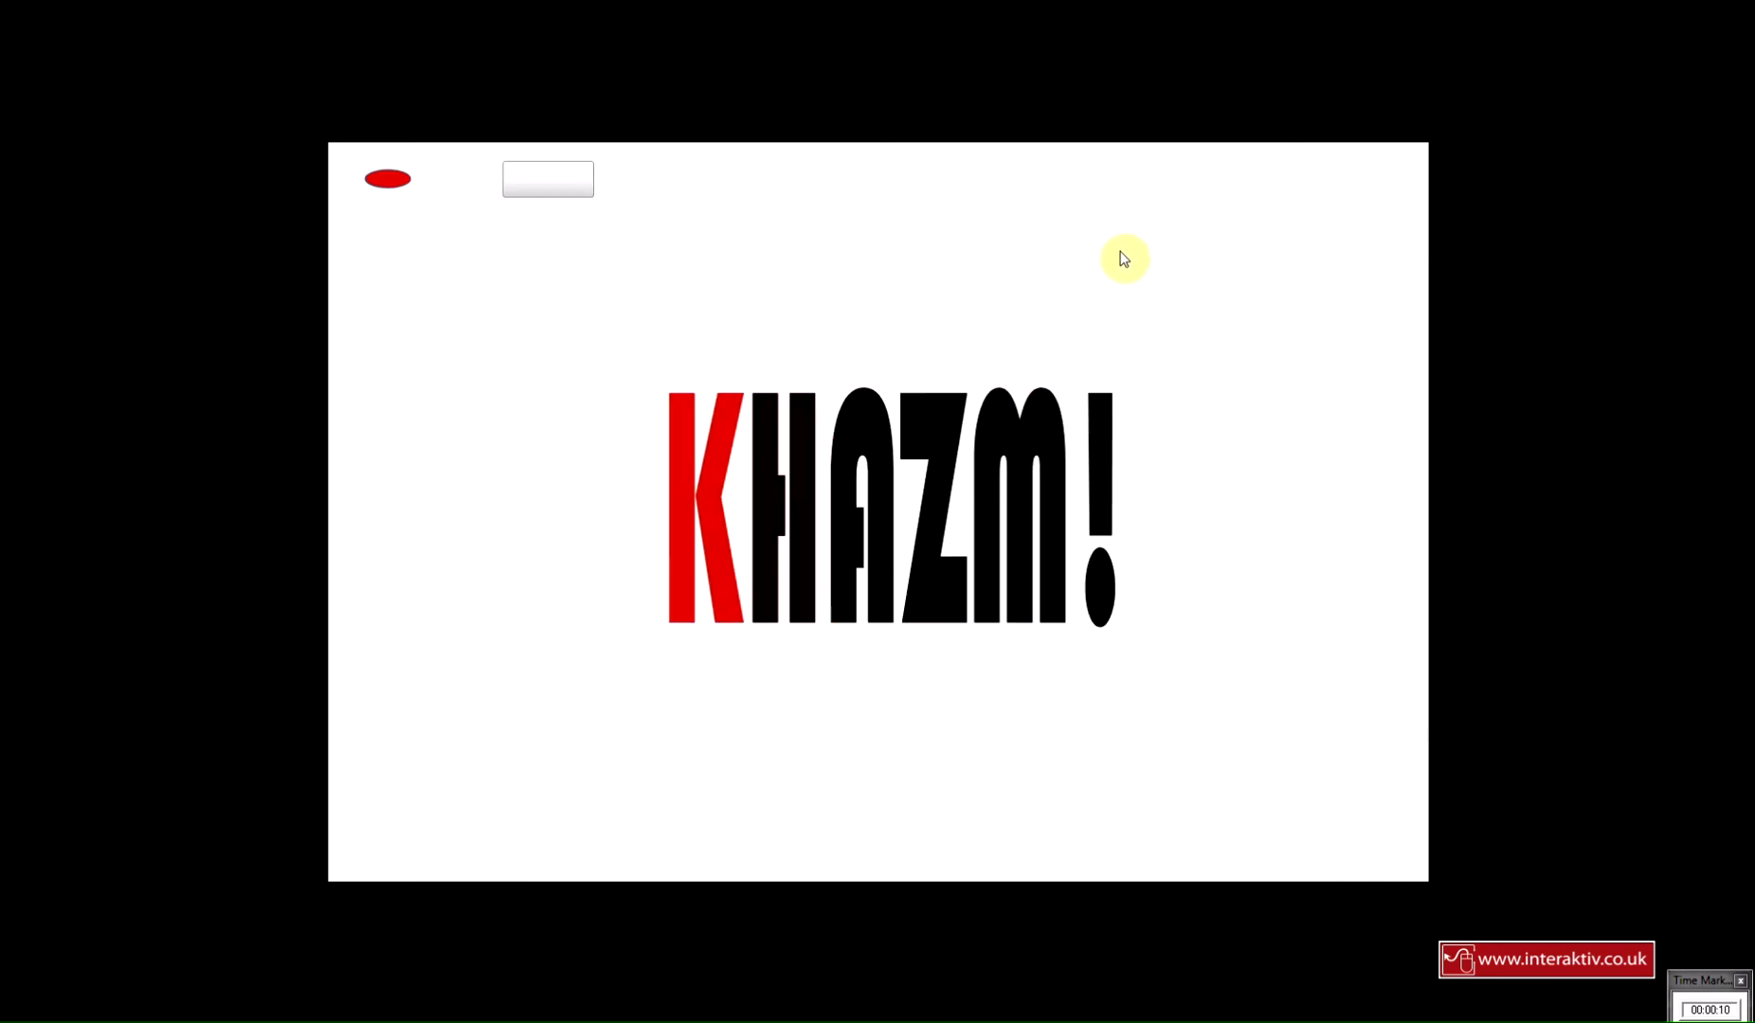
pyautogui.press('Escape')
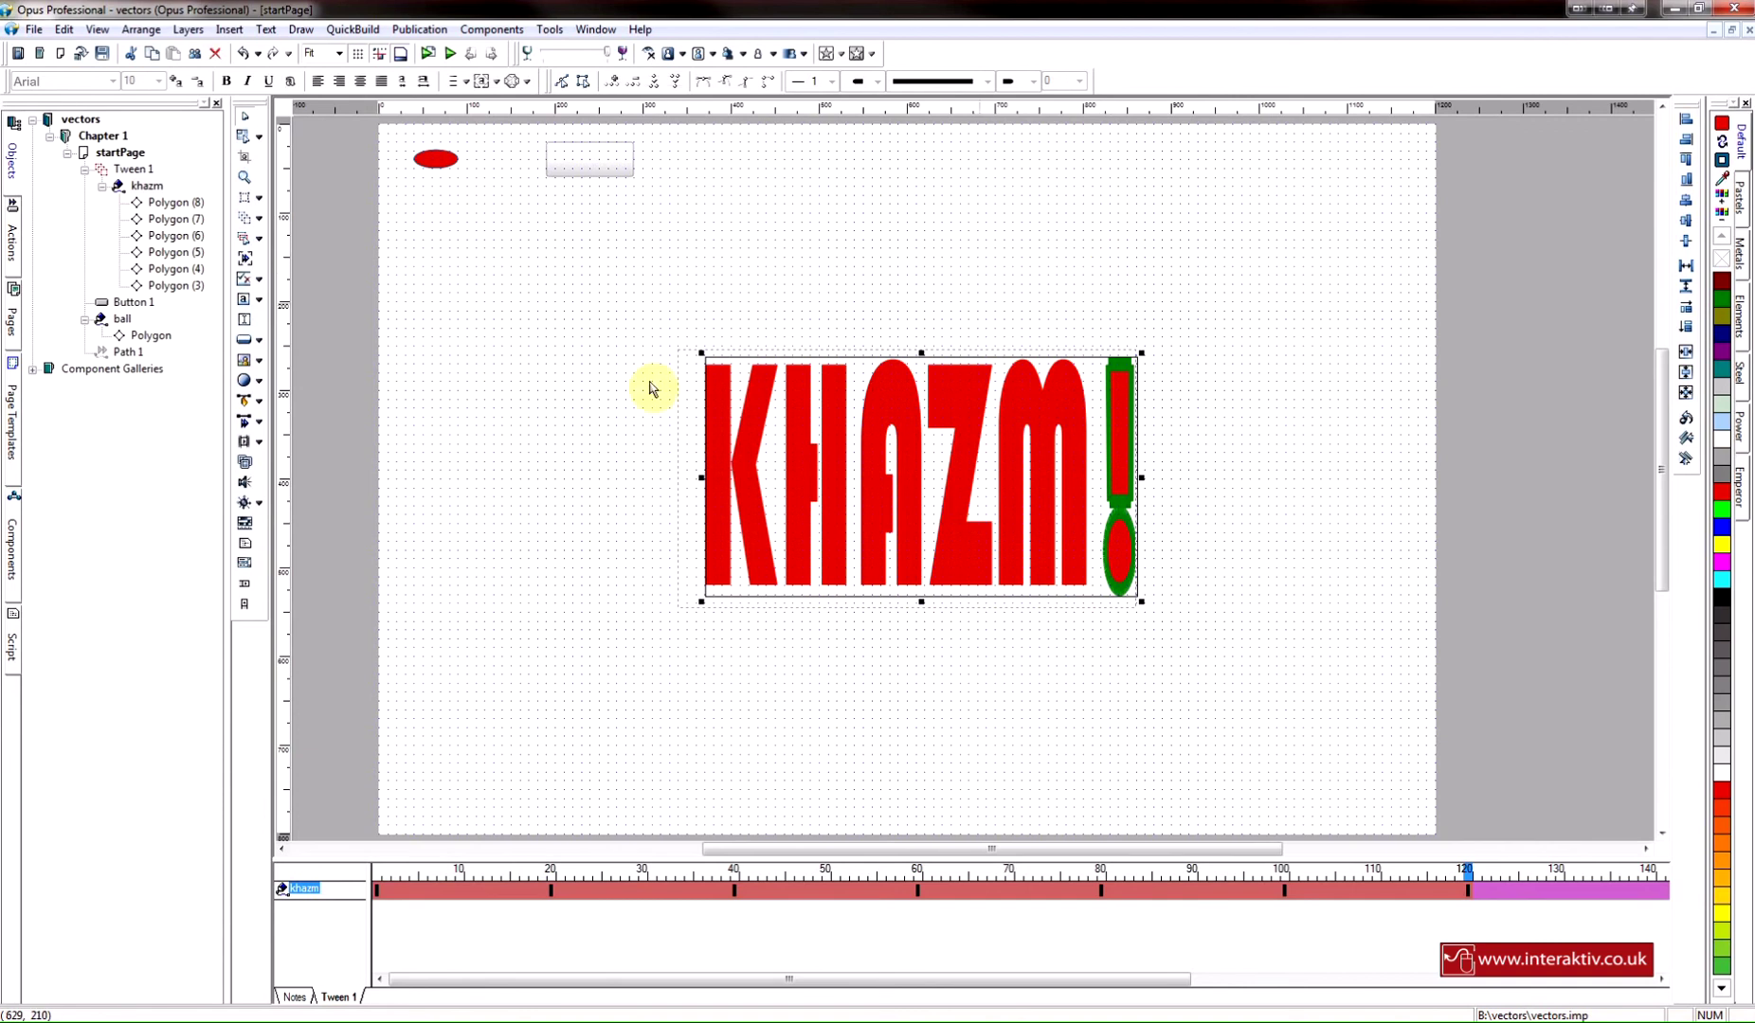
# Squash the whole khazm vector horizontally into a narrow strip at the first keyframe, keeping its left edge fixed
pyautogui.click(383, 897)
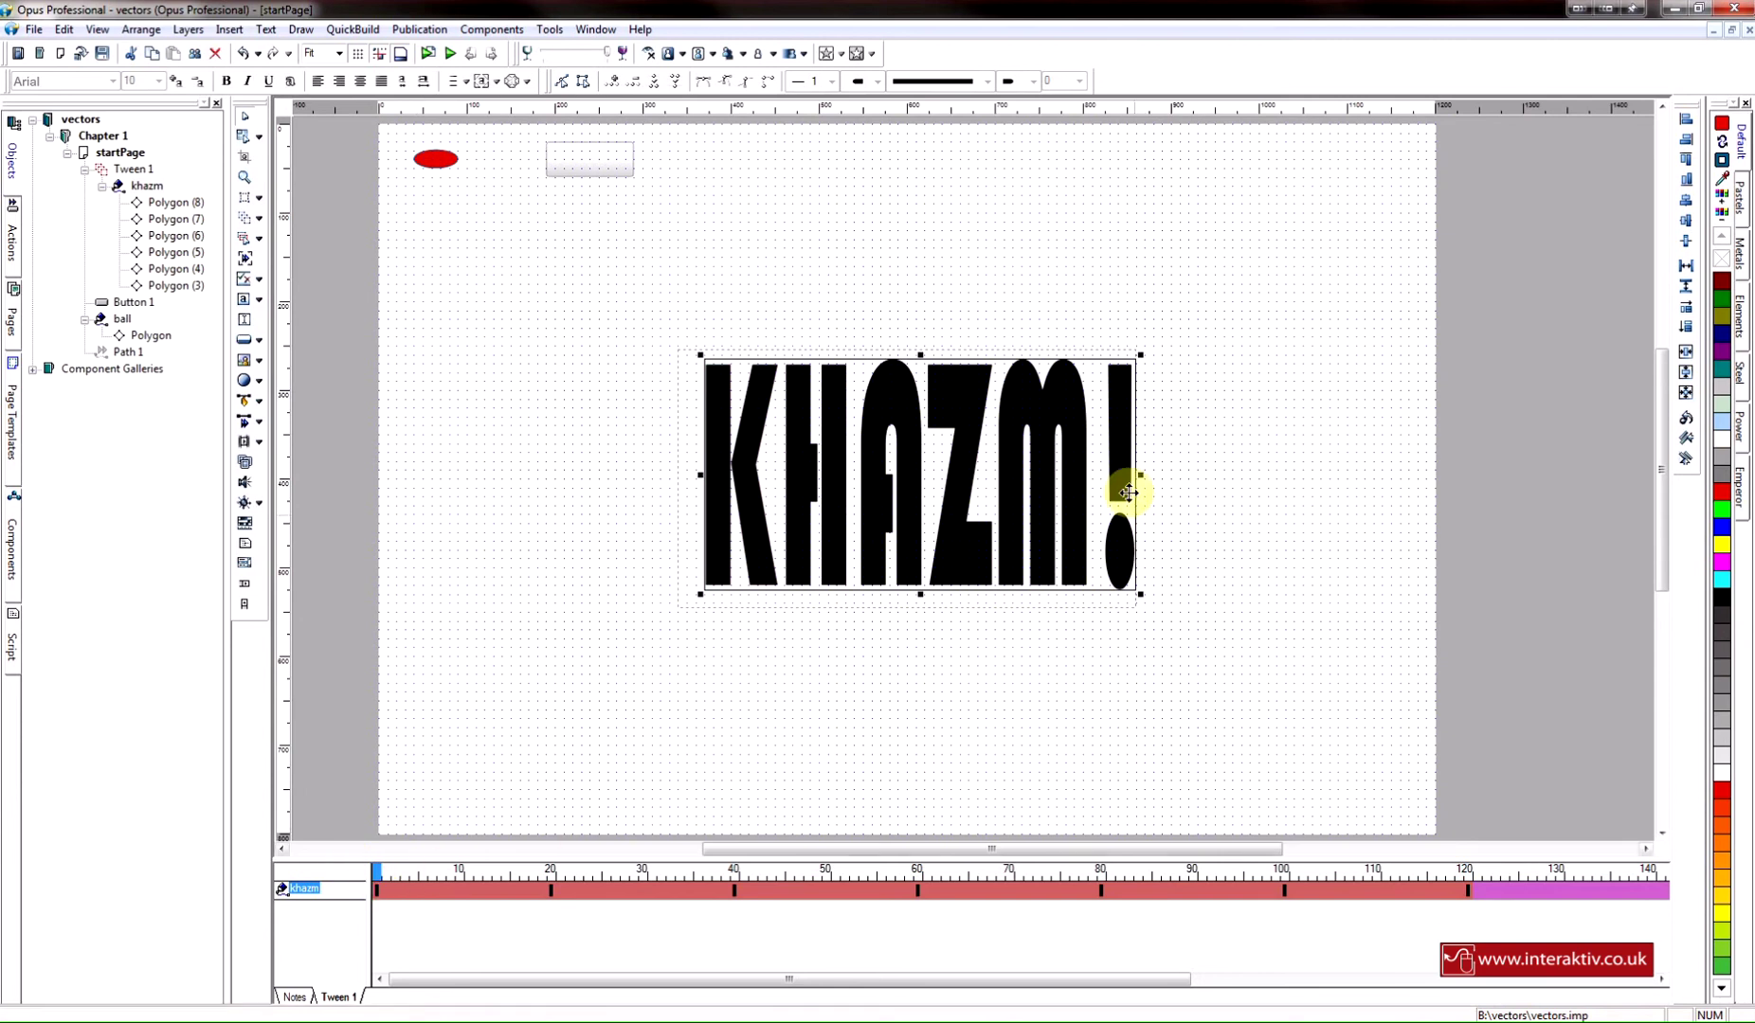
pyautogui.doubleClick(1052, 484)
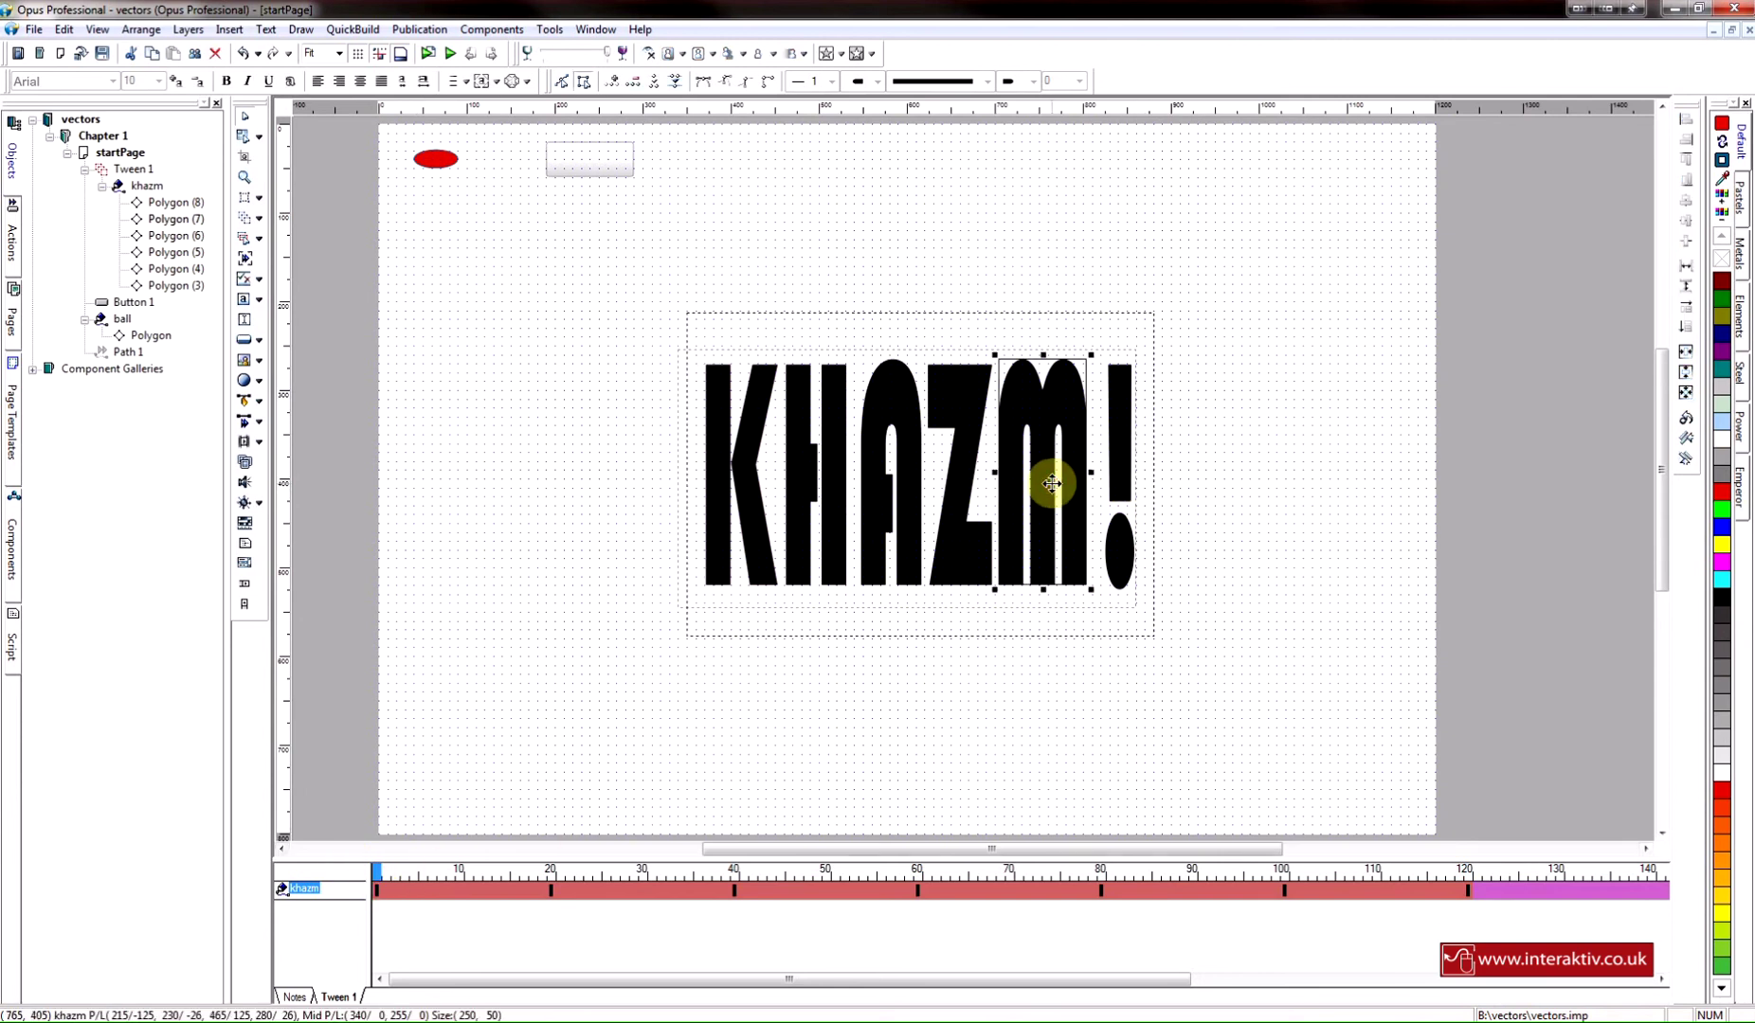
pyautogui.click(1105, 607)
pyautogui.moveTo(1140, 475); pyautogui.dragTo(720, 483)
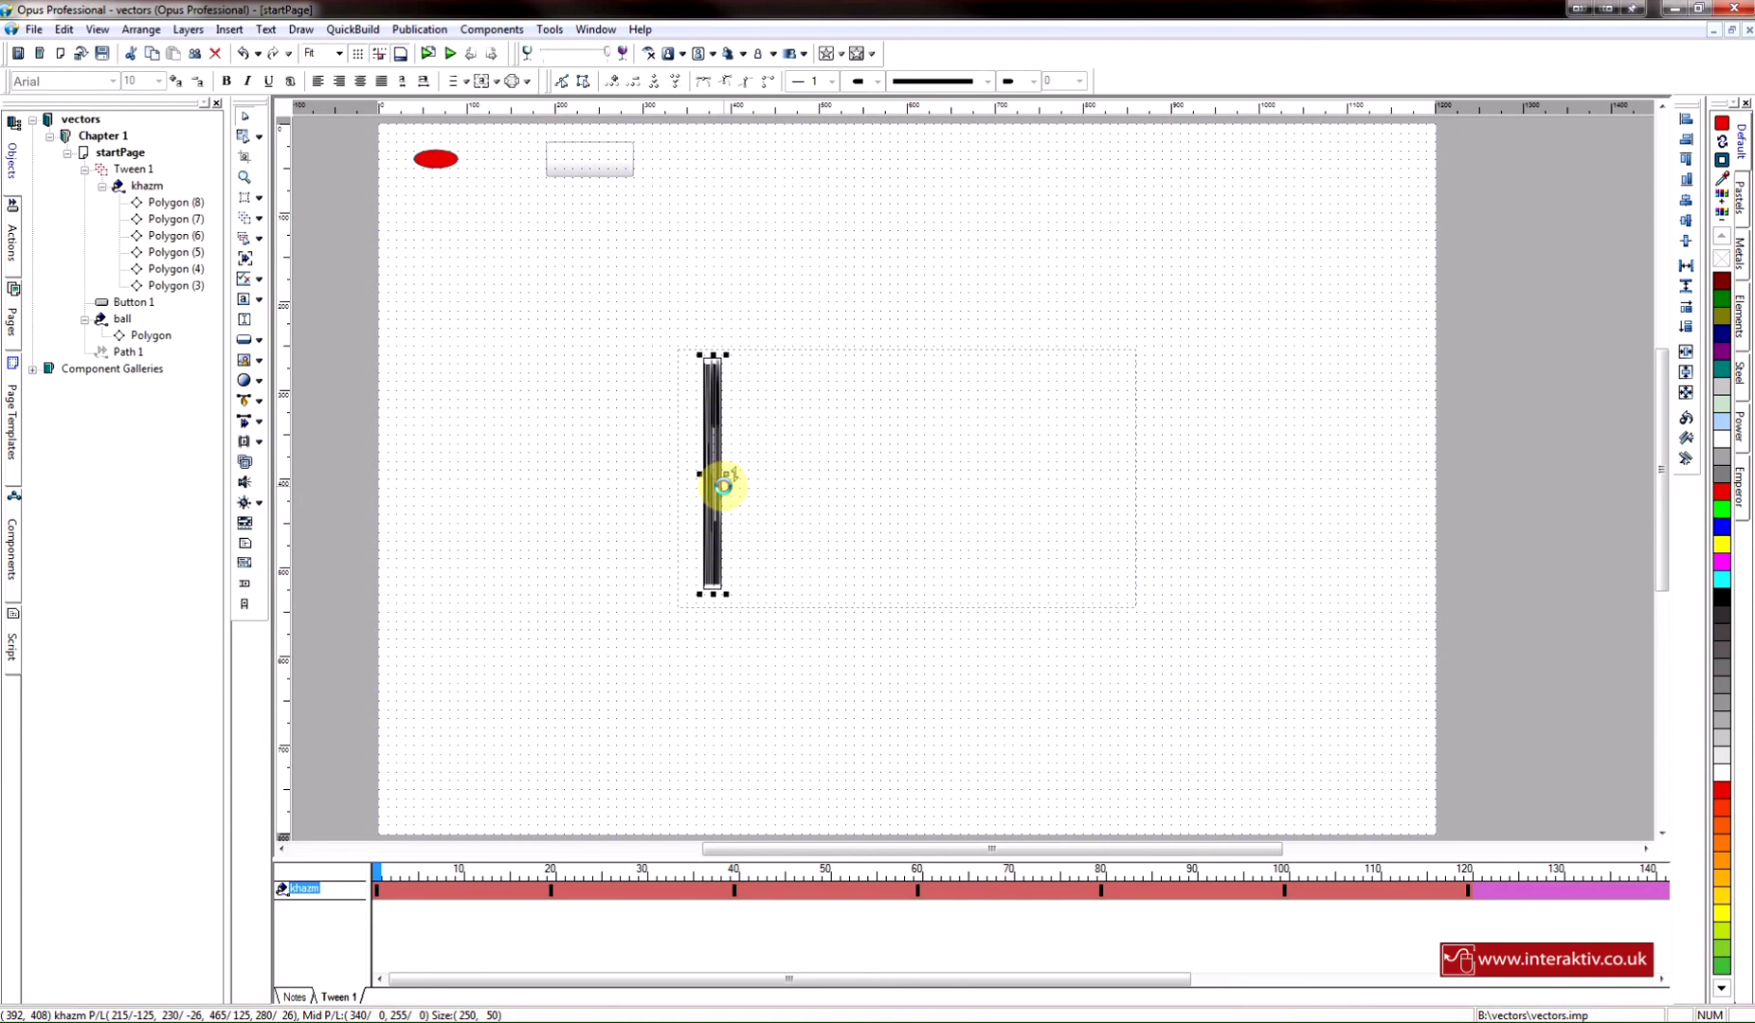
# Check the lettering just before frame 120, and preview the page with the ball's path animation running alongside the tween
pyautogui.click(1460, 891)
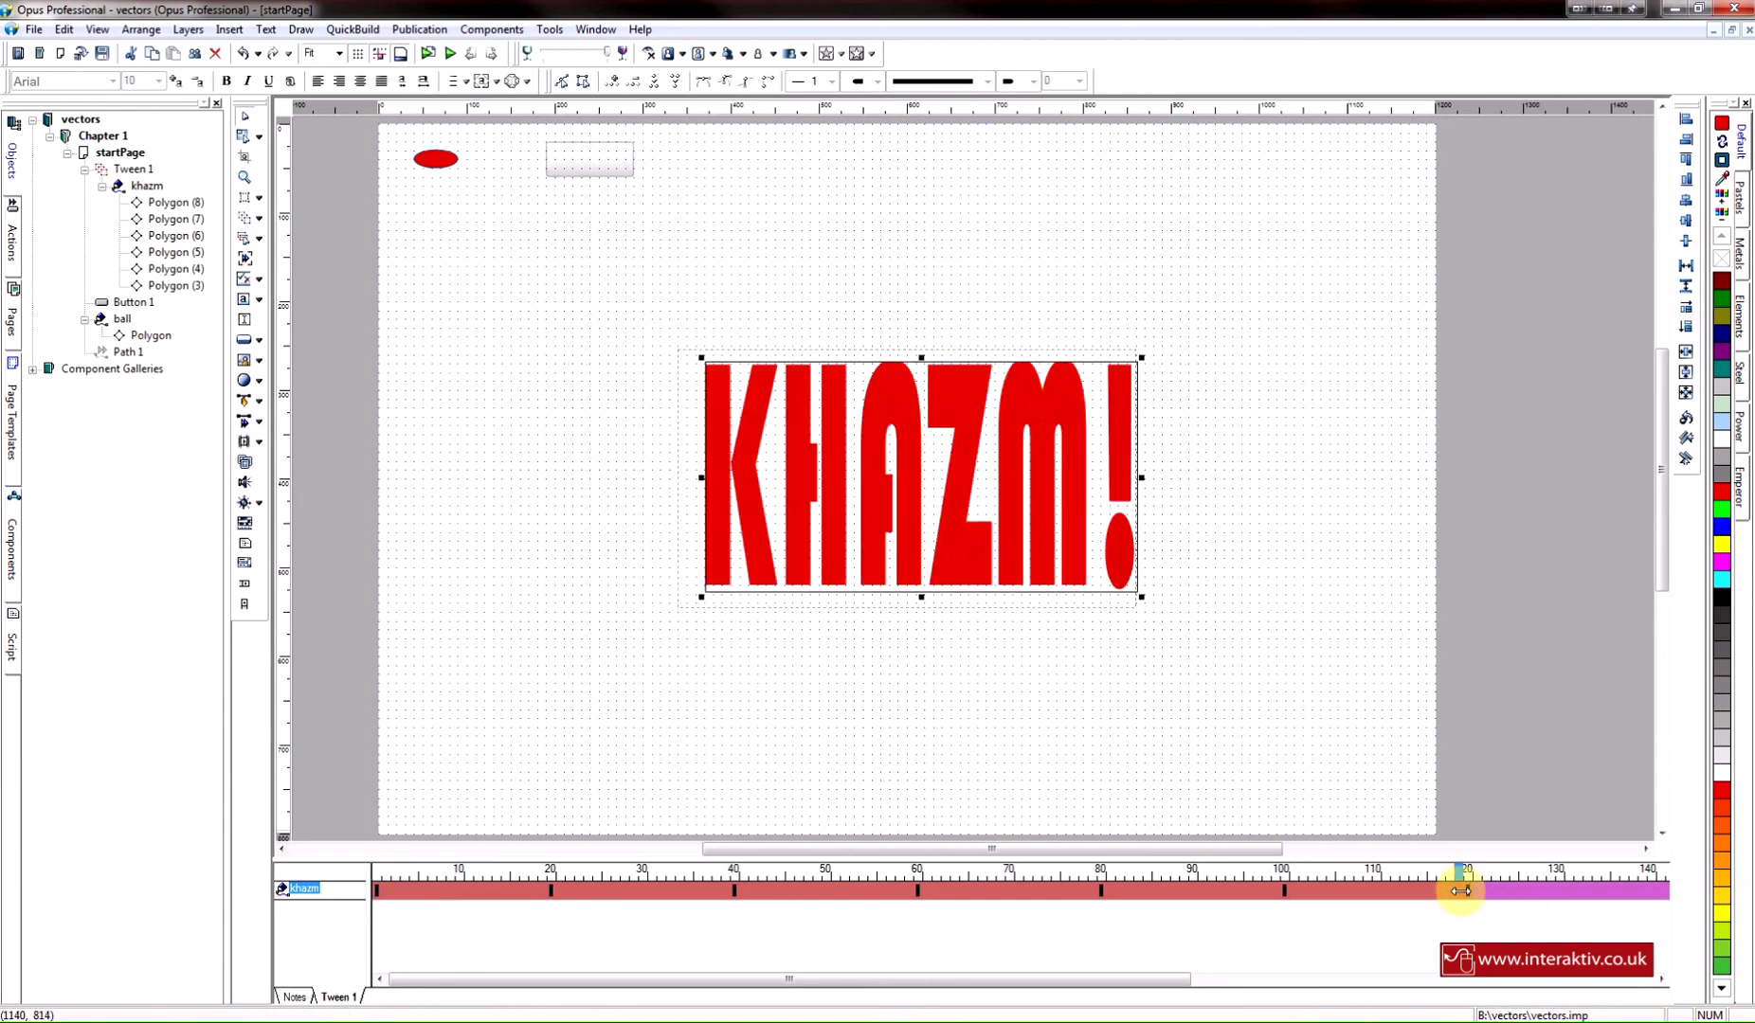
pyautogui.click(452, 57)
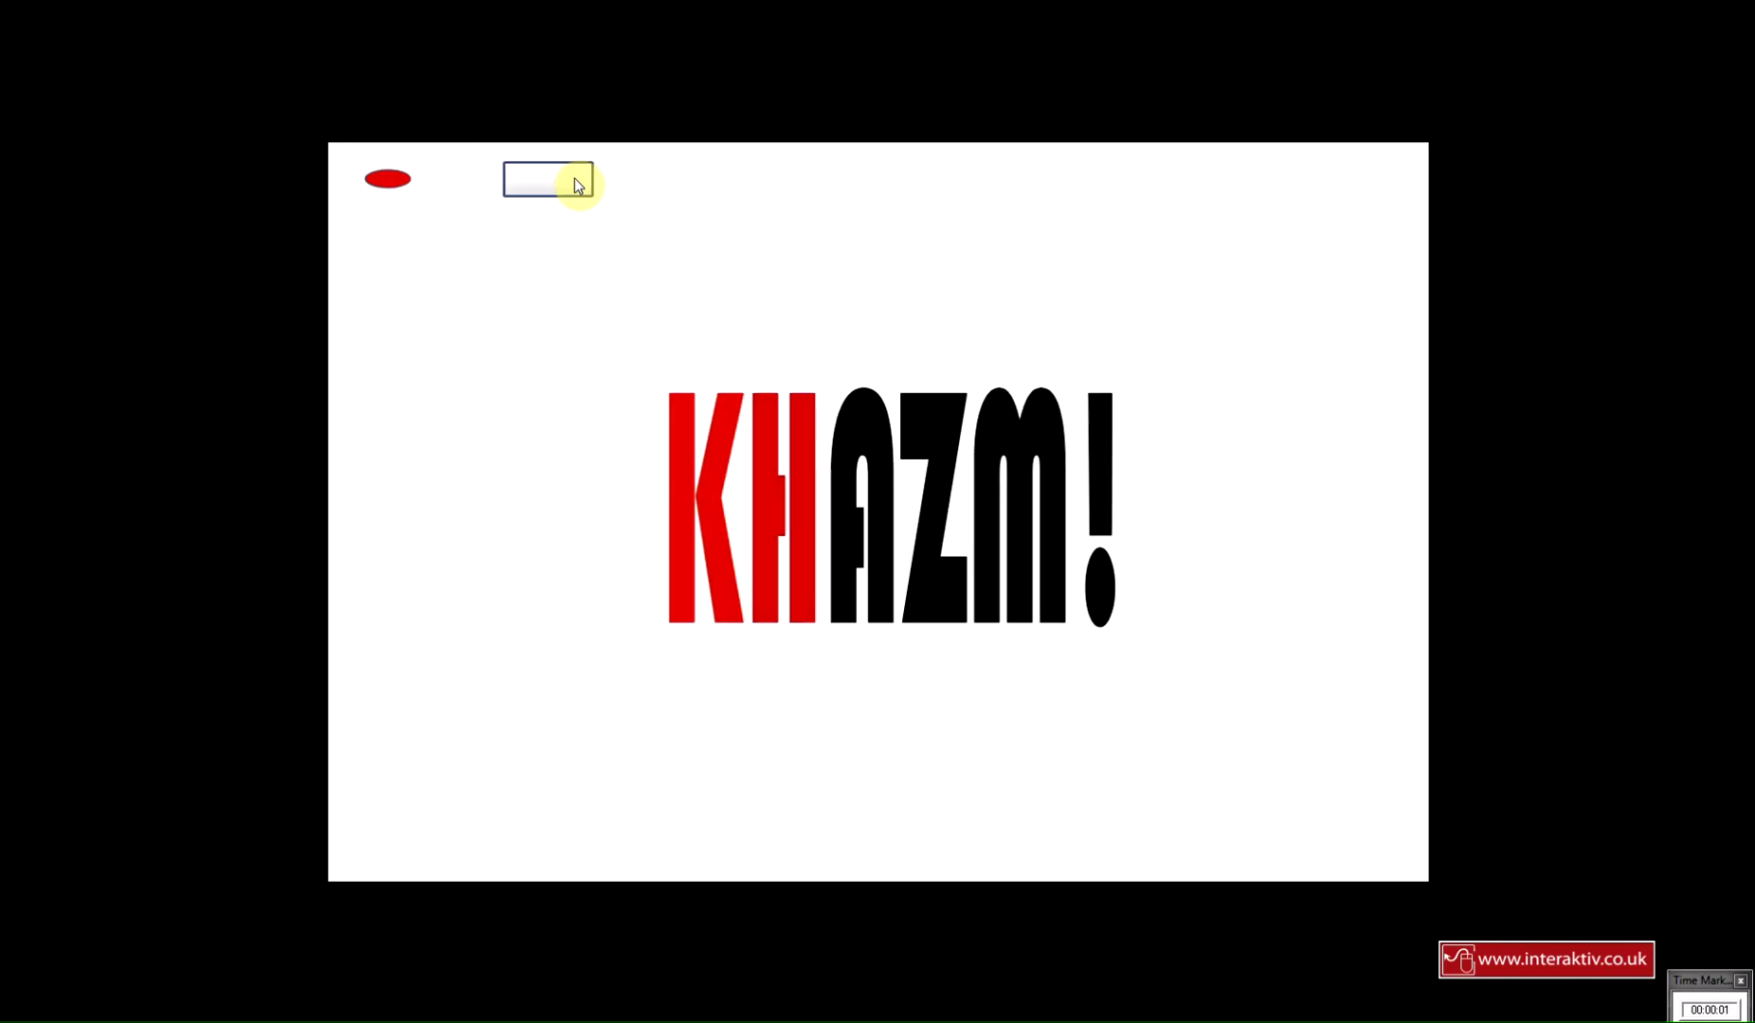
pyautogui.press('Escape')
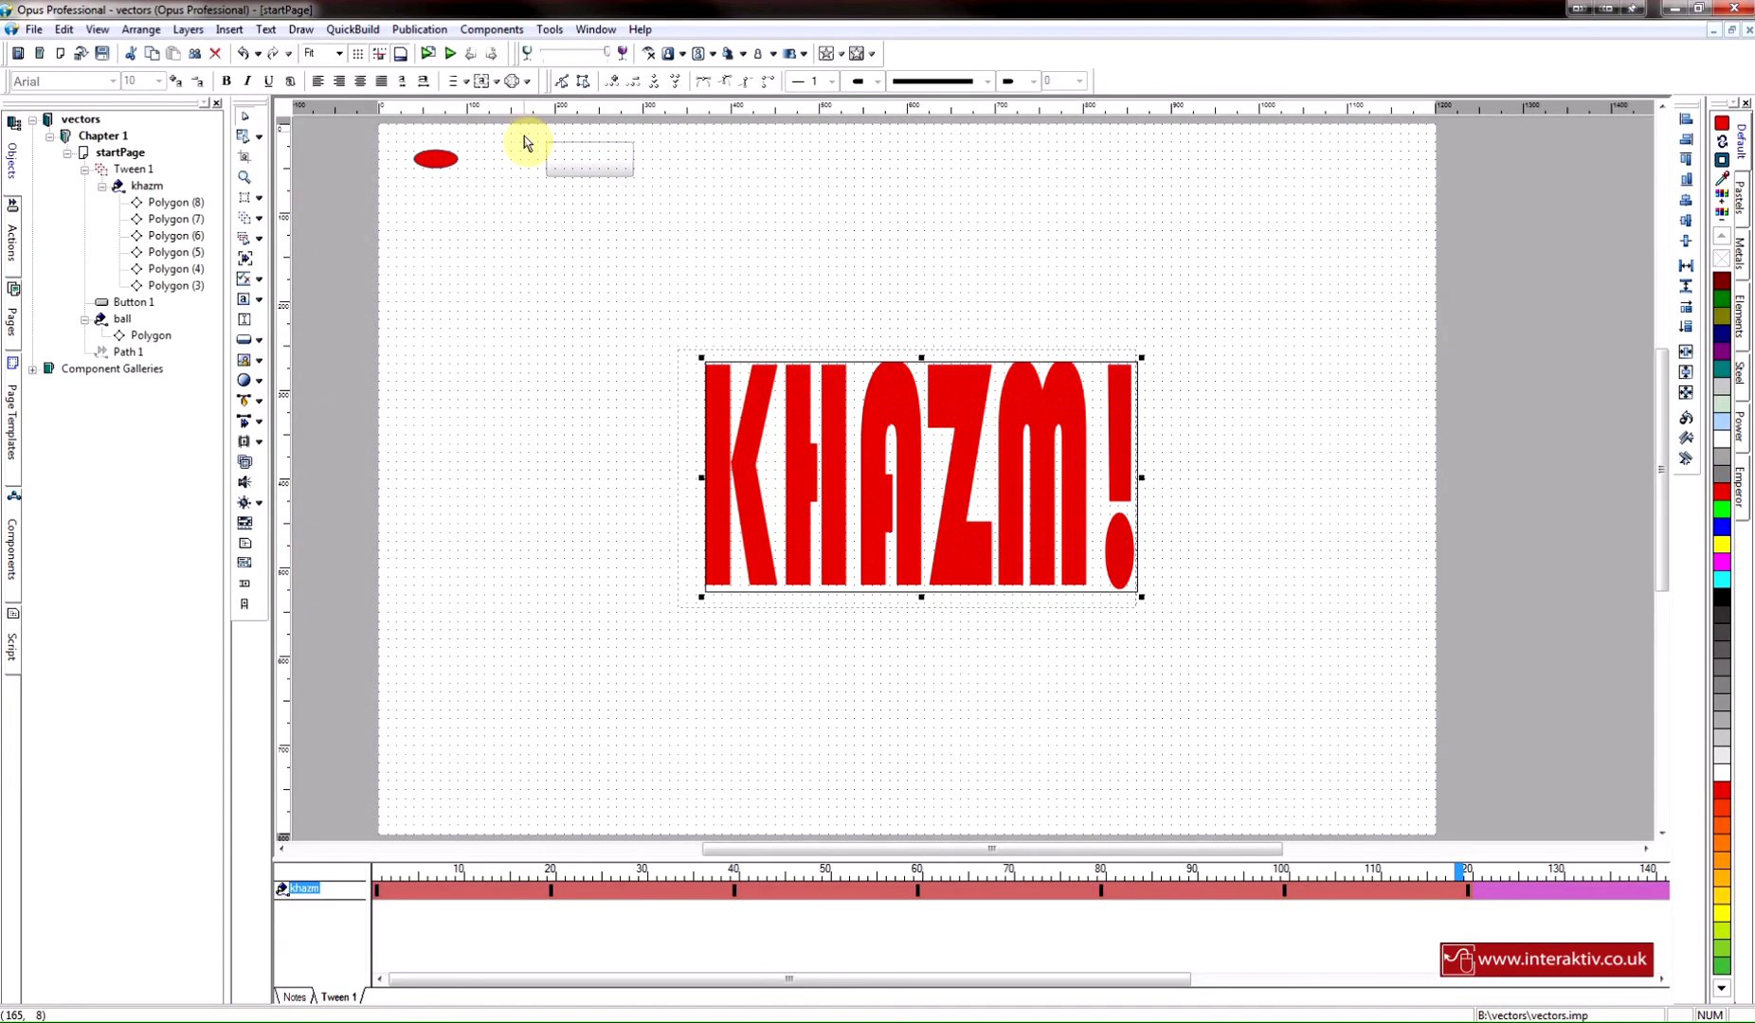
pyautogui.click(450, 57)
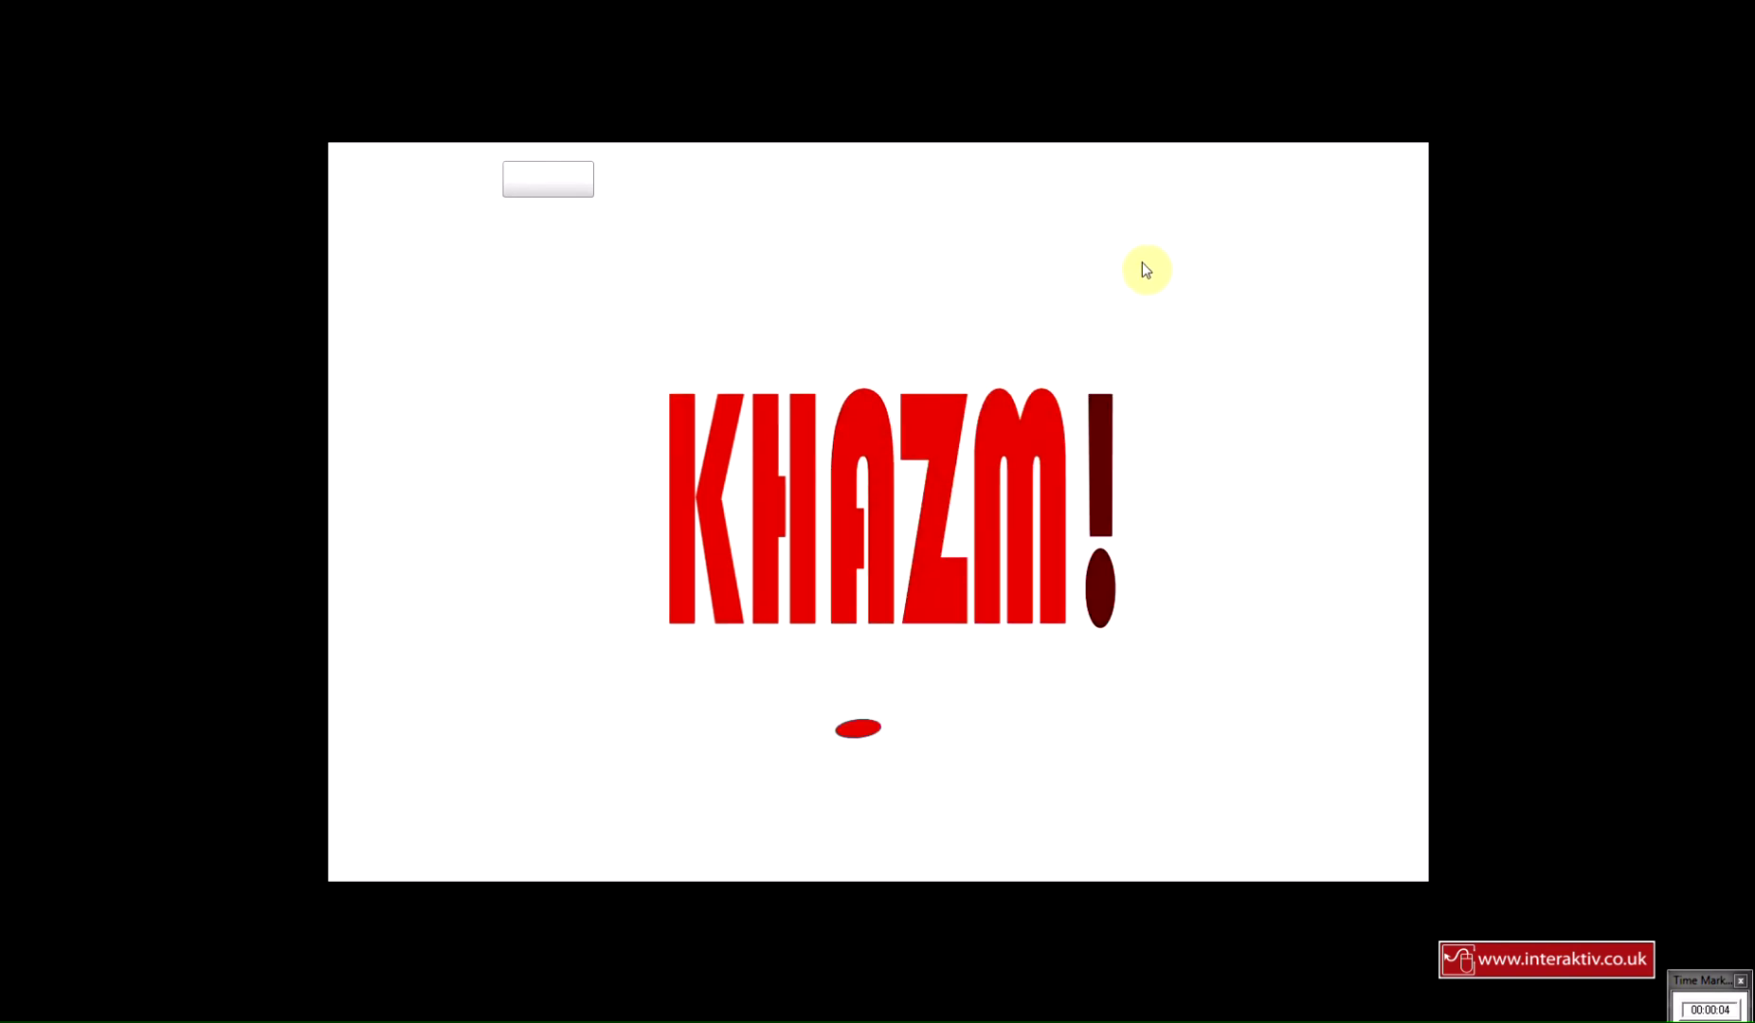
pyautogui.press('Escape')
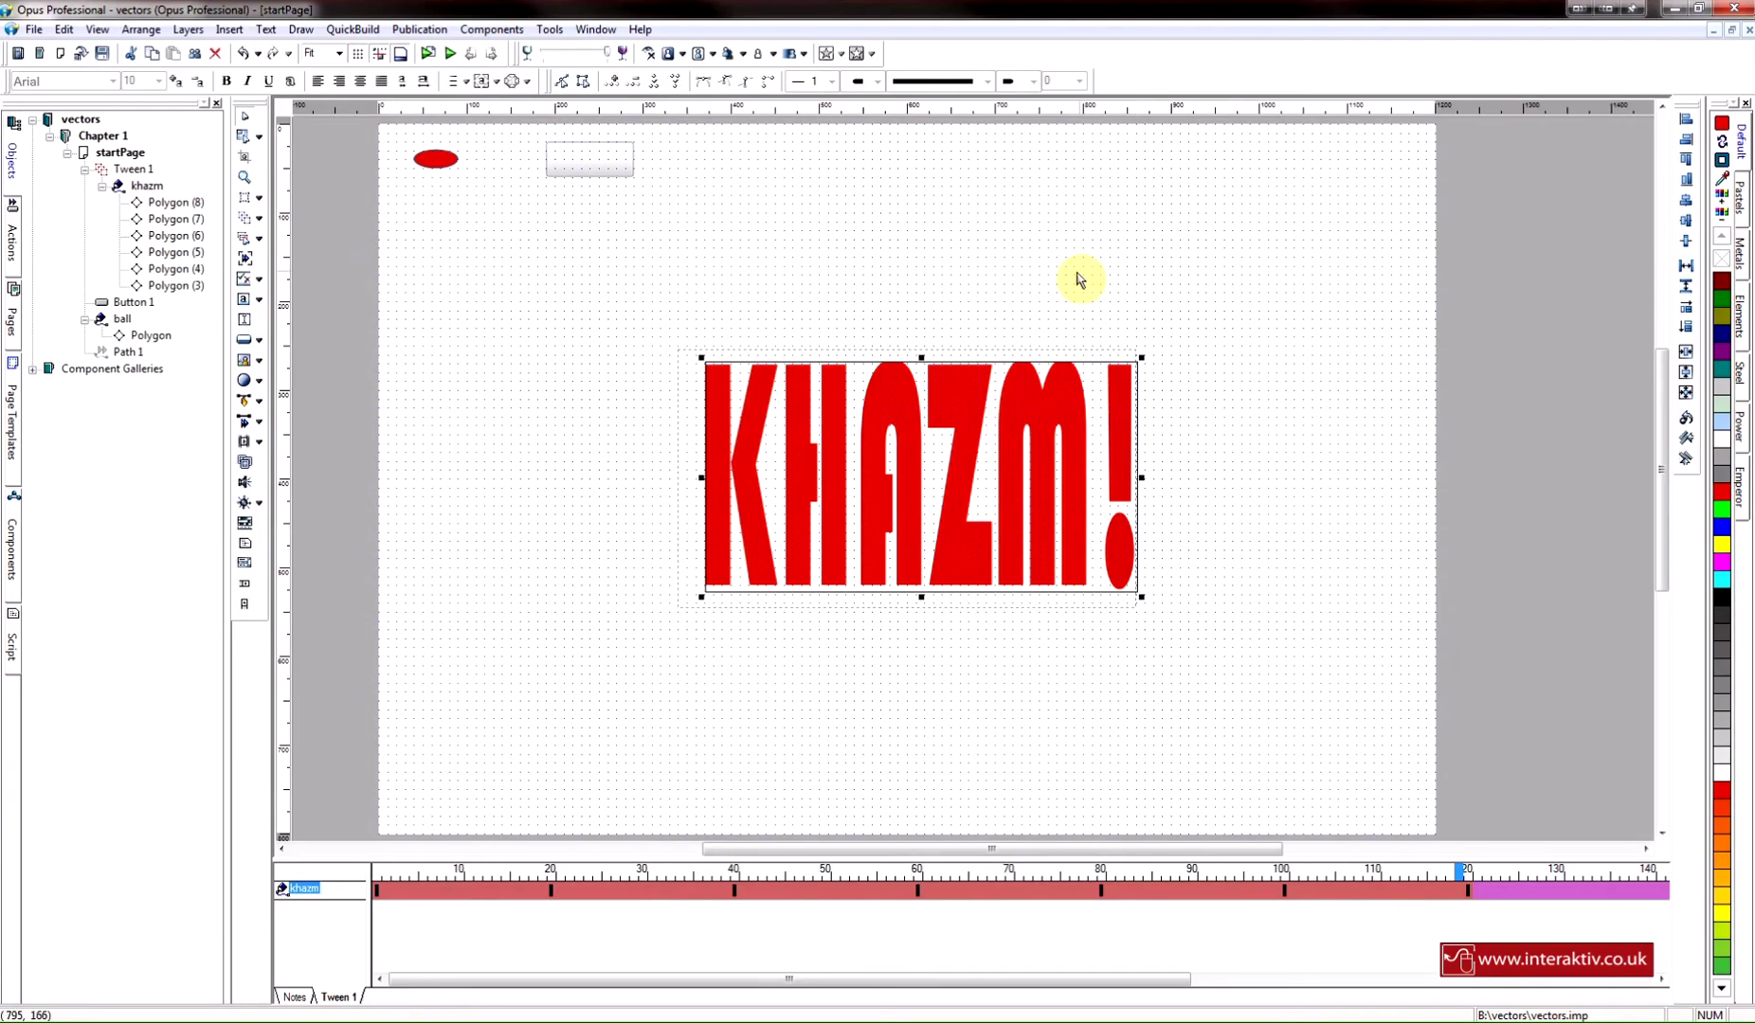
# Set the duration of Button 1's follow-path action for the ball to 1 second and preview the page
pyautogui.doubleClick(583, 166)
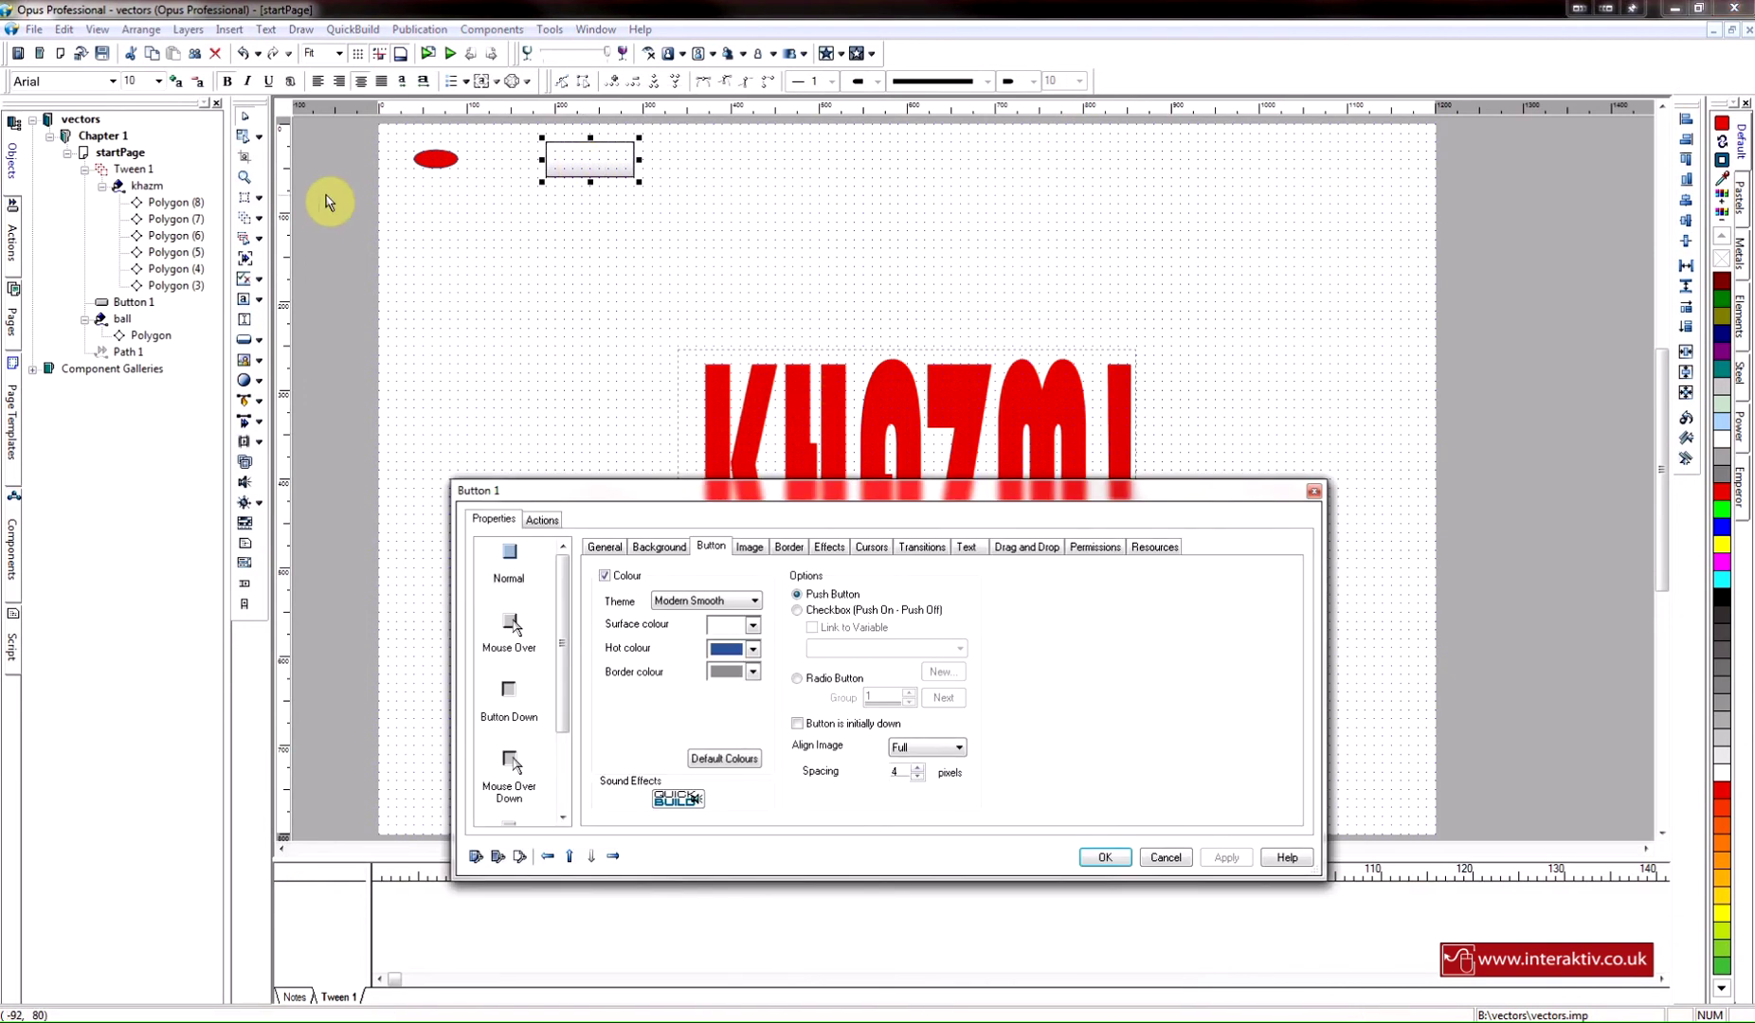
pyautogui.click(542, 521)
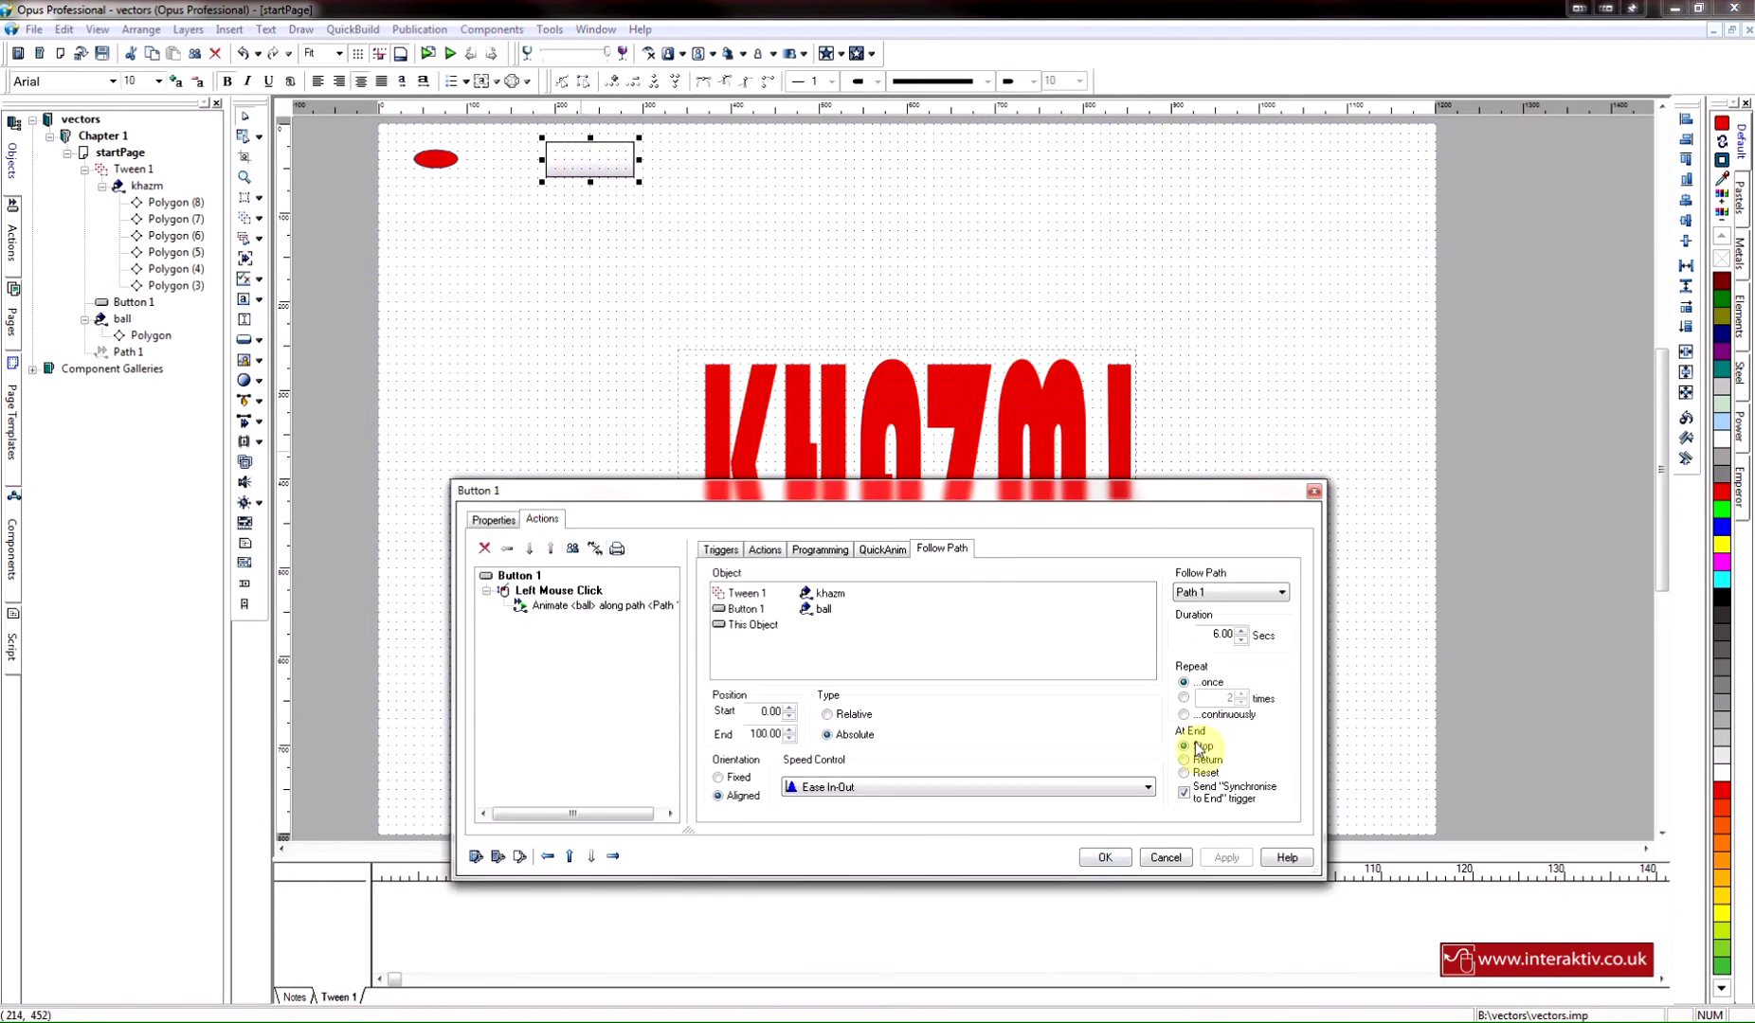
pyautogui.click(659, 607)
pyautogui.click(1217, 636)
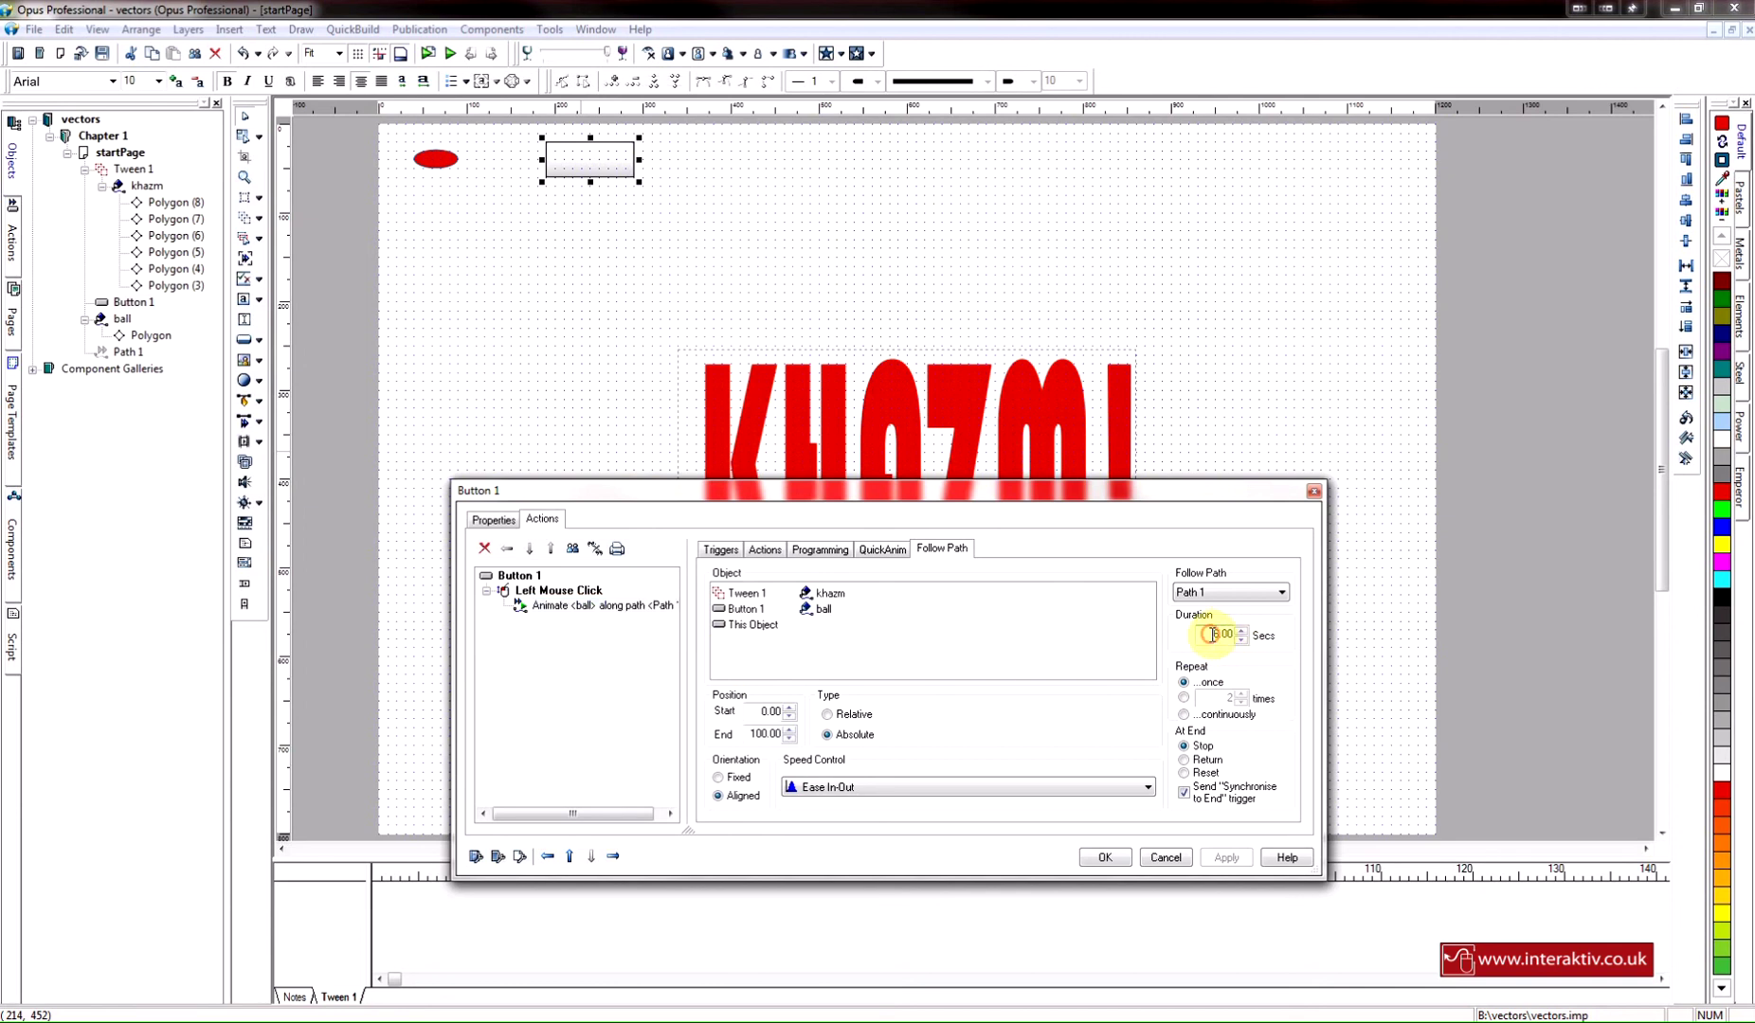
pyautogui.write('1')
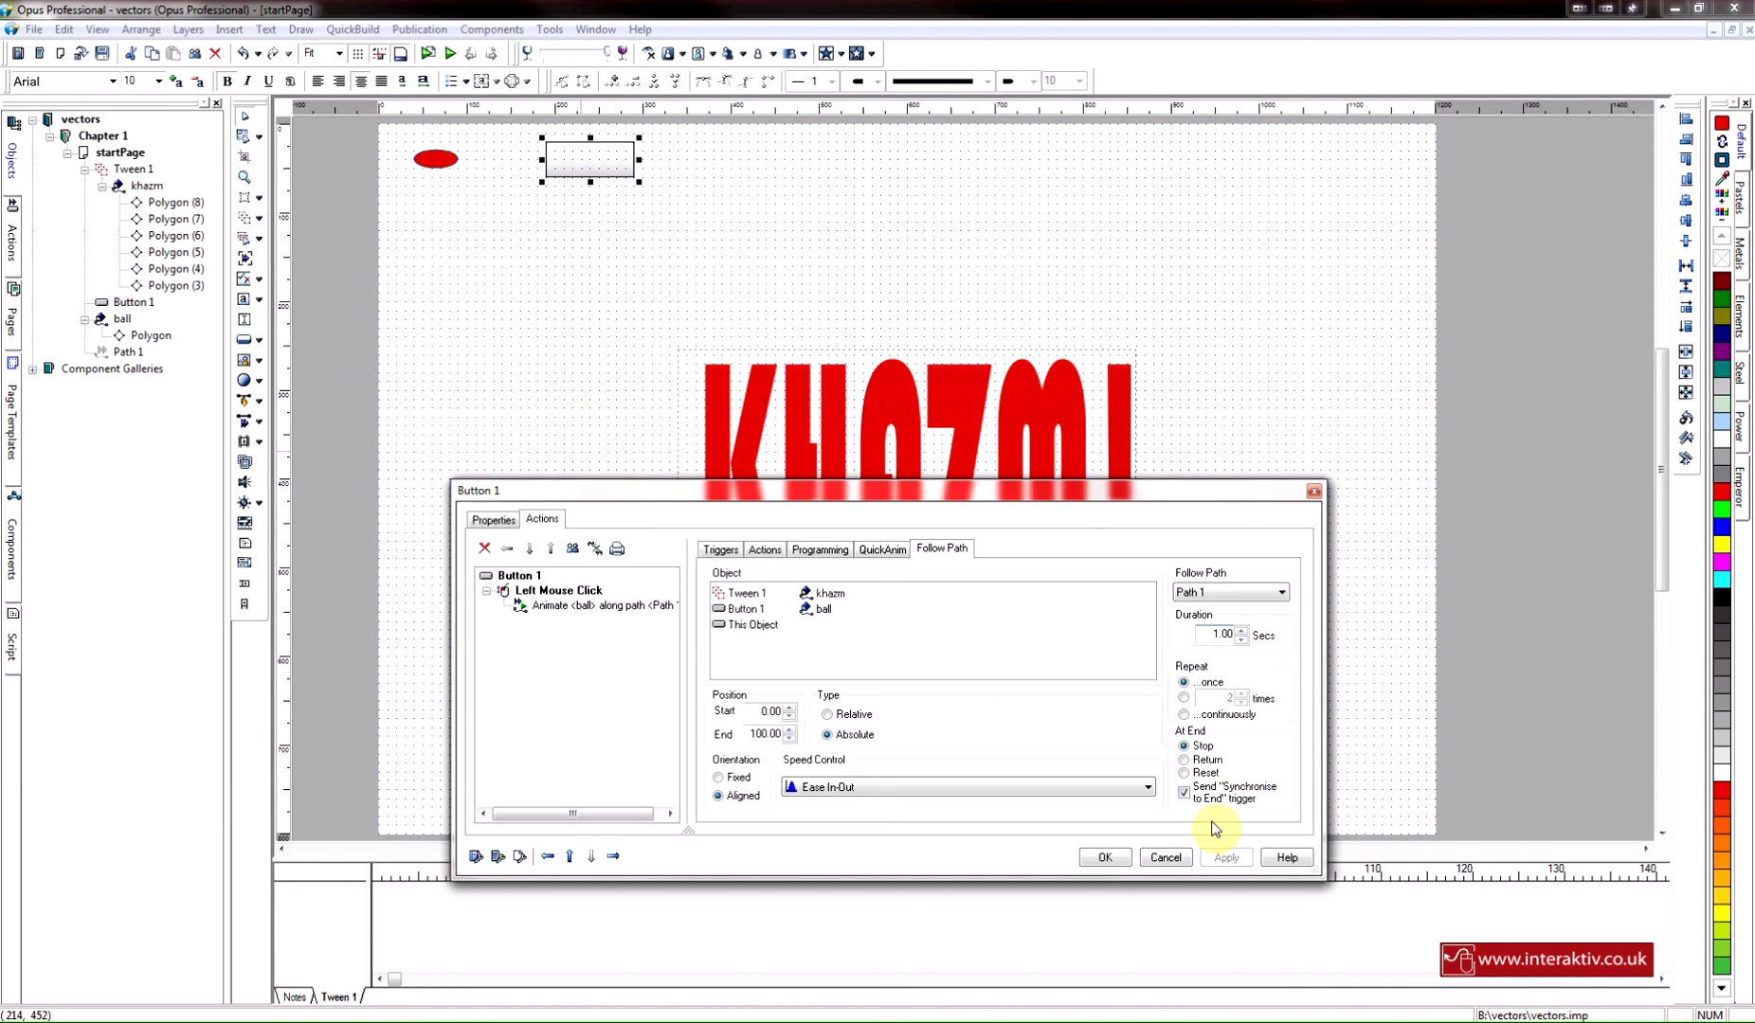
pyautogui.click(1105, 858)
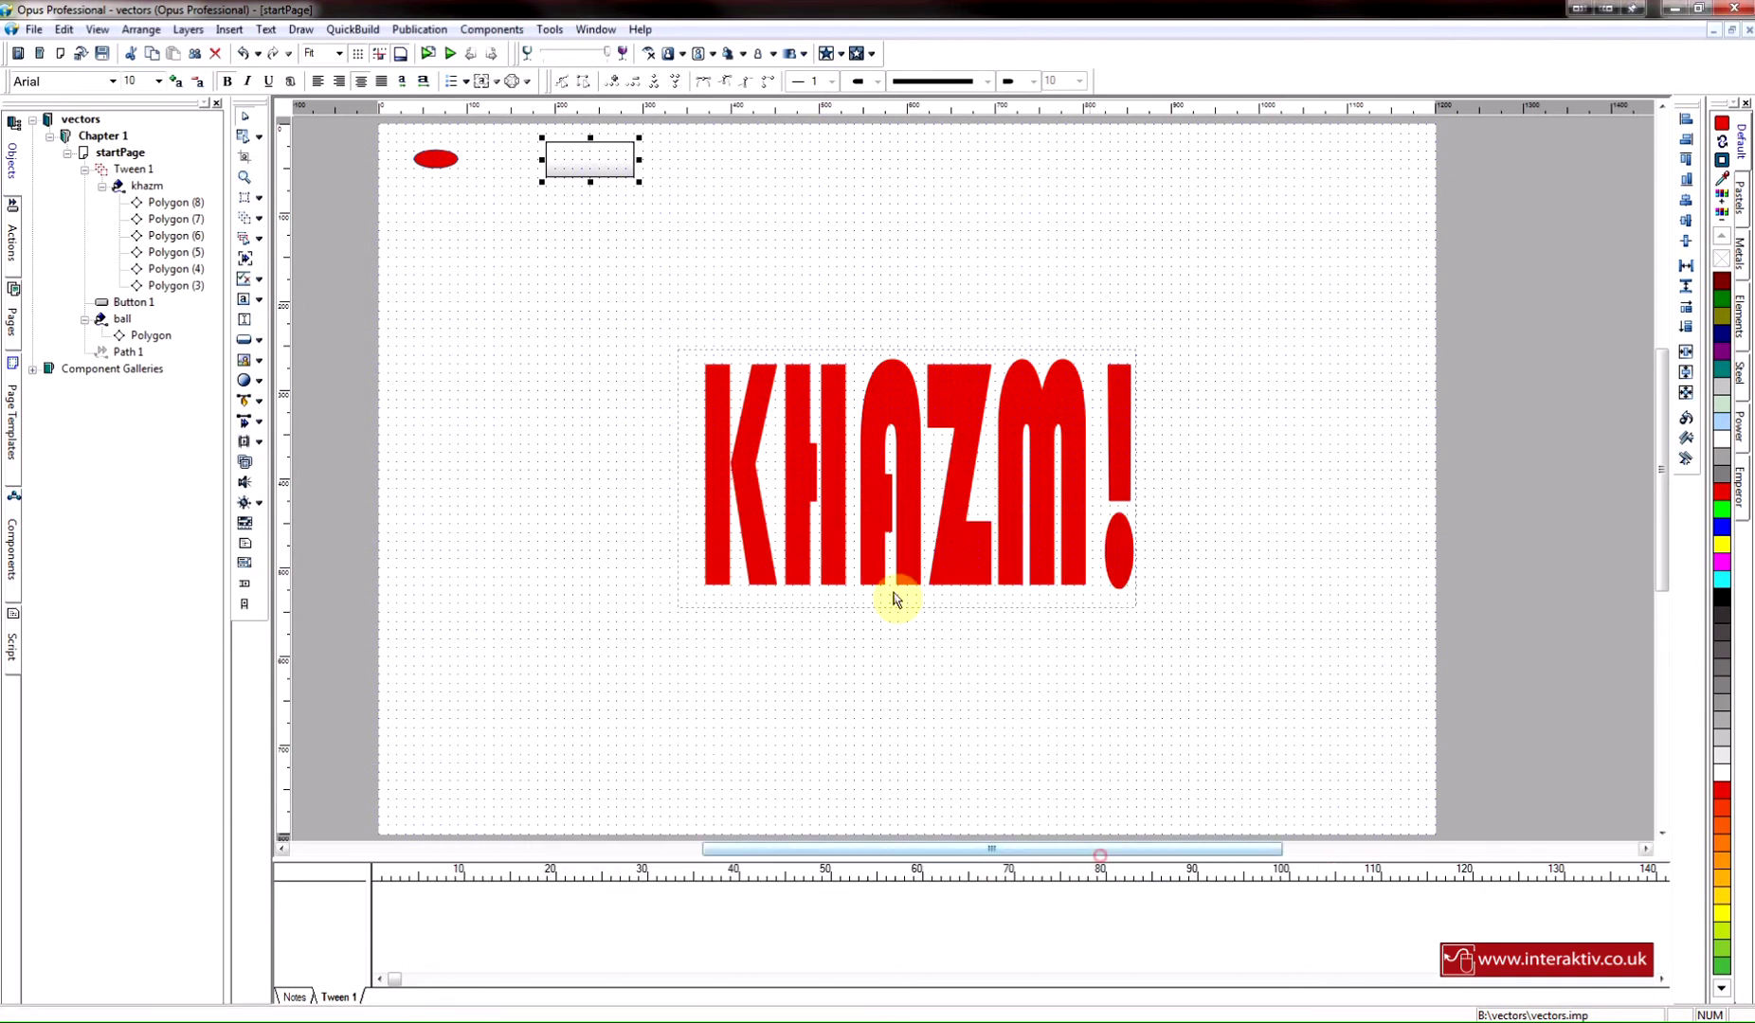
pyautogui.click(450, 55)
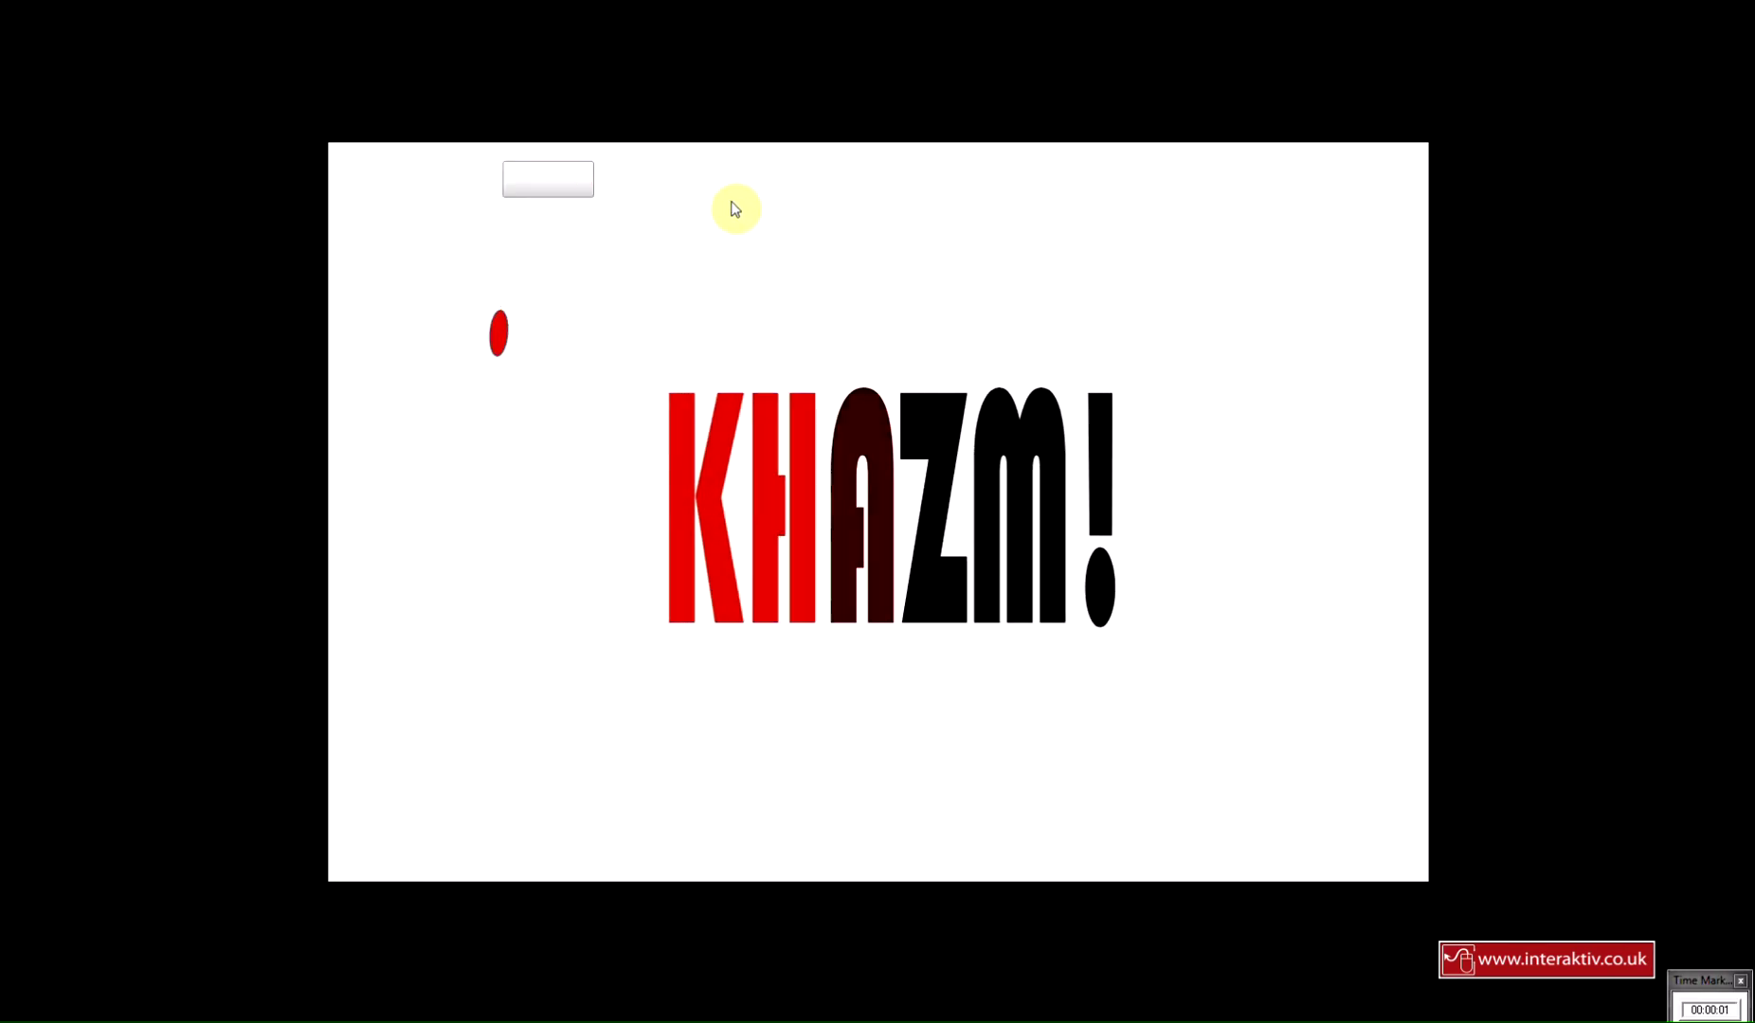
pyautogui.press('Escape')
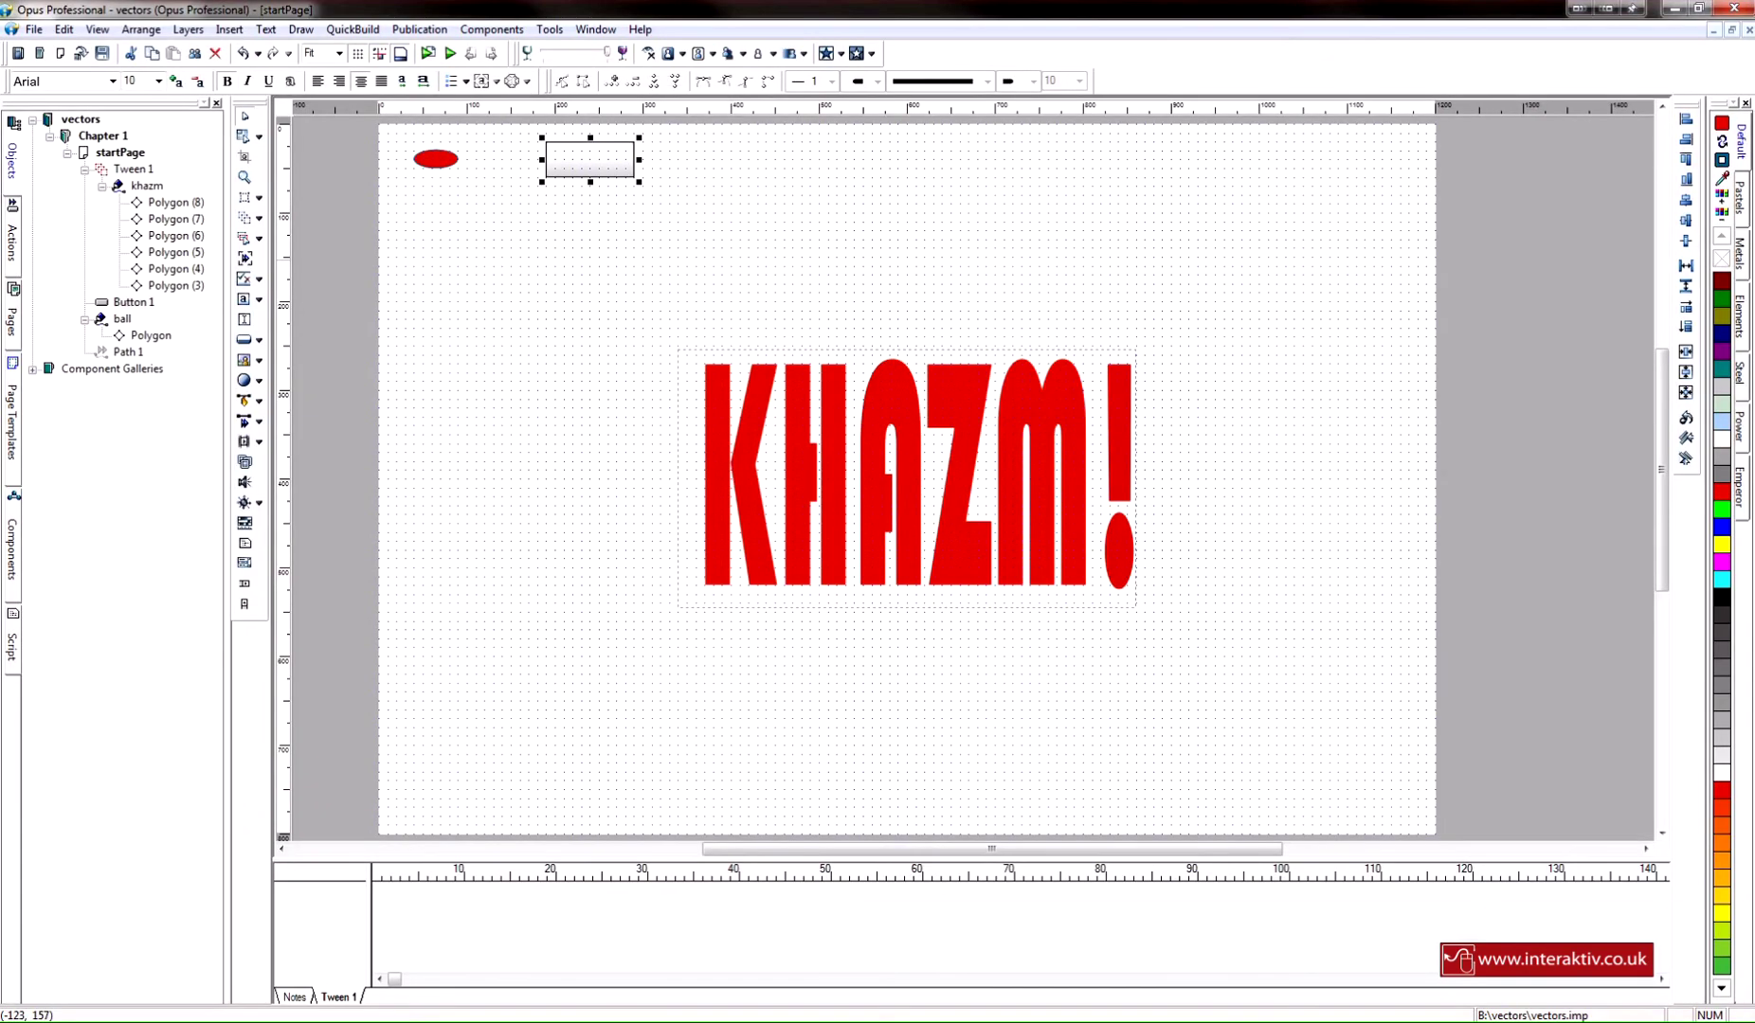